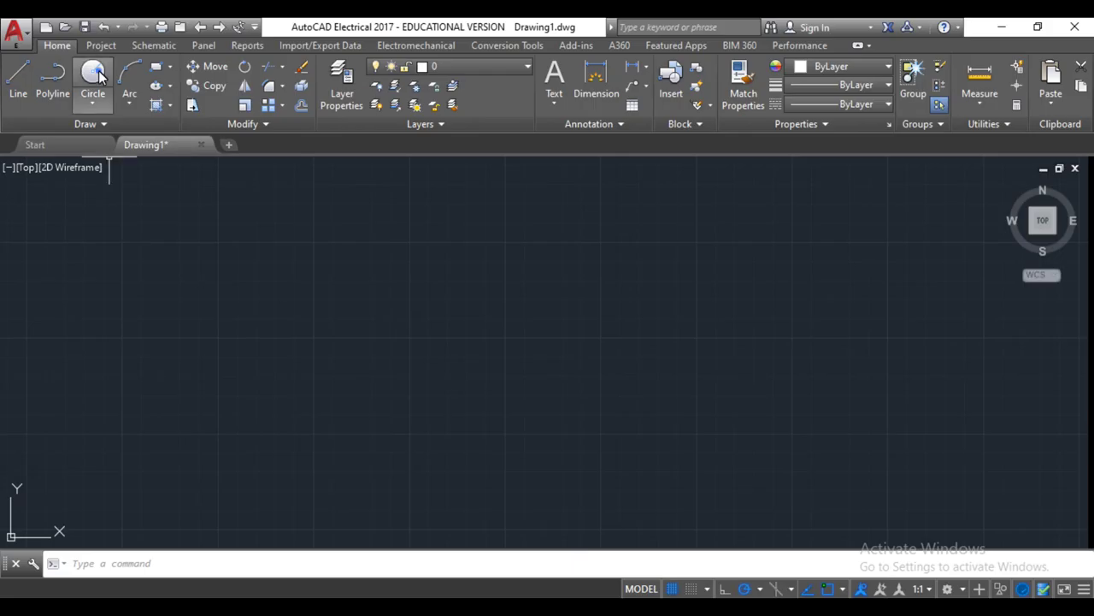
Draw a circle of radius 40 at the picked centre point
{"action": "left_click", "coordinate": [93, 77]}
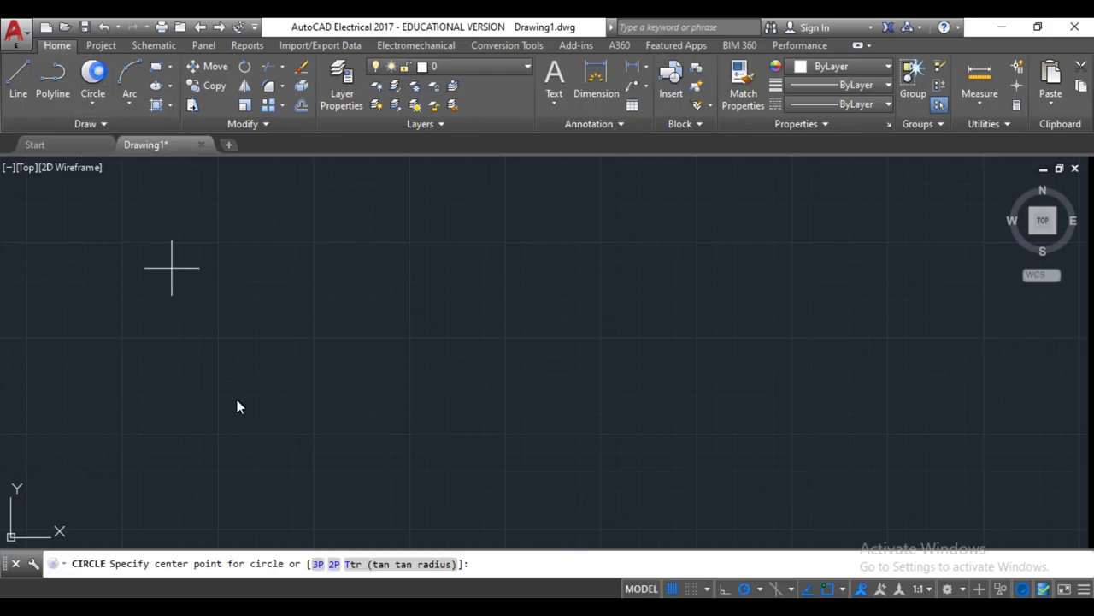
{"action": "left_click", "coordinate": [340, 381]}
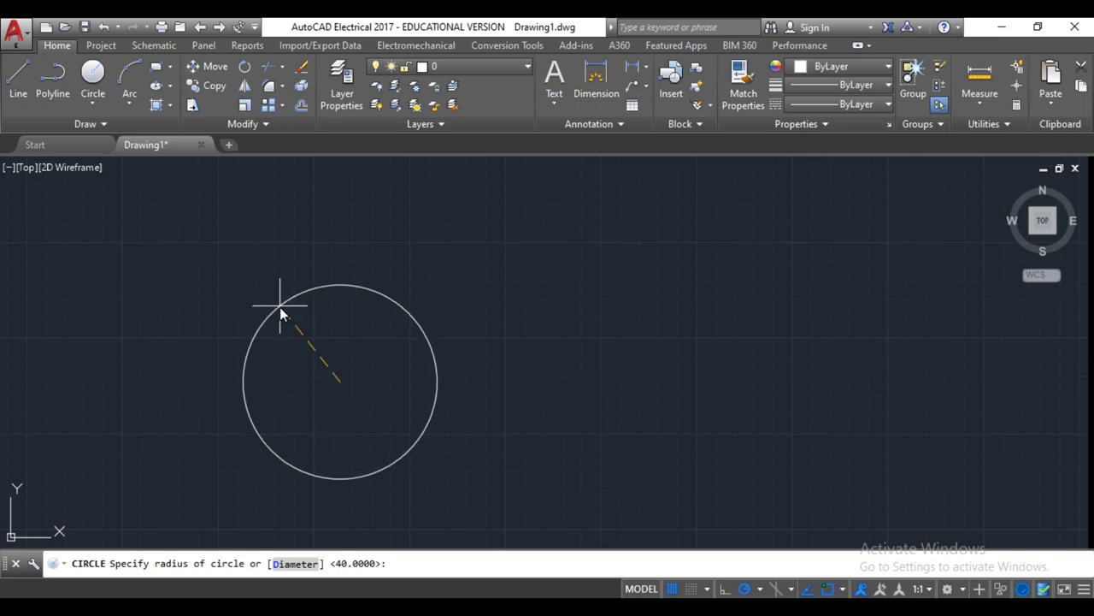
{"action": "type", "text": "40"}
{"action": "key", "text": "Return"}
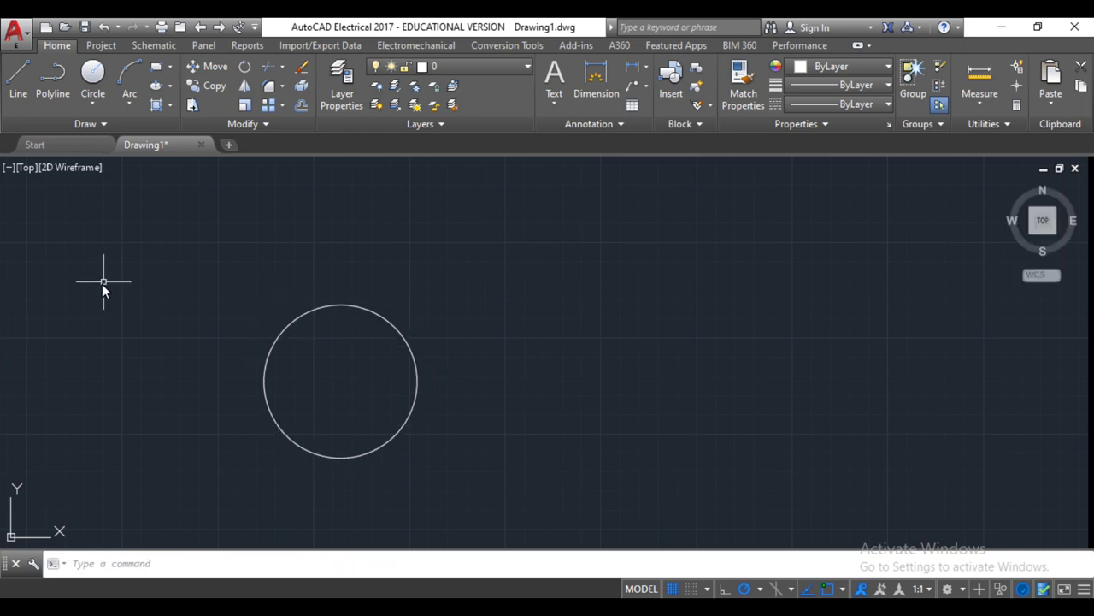
Draw vertical and horizontal diameter lines across the circle, quadrant to quadrant
{"action": "left_click", "coordinate": [18, 82]}
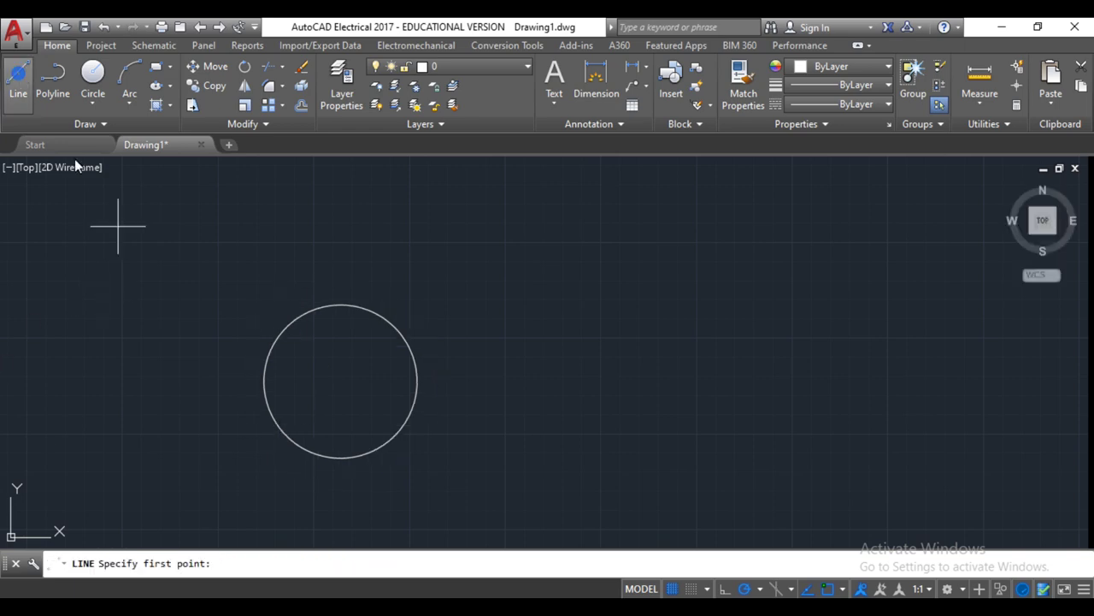
{"action": "left_click", "coordinate": [341, 303]}
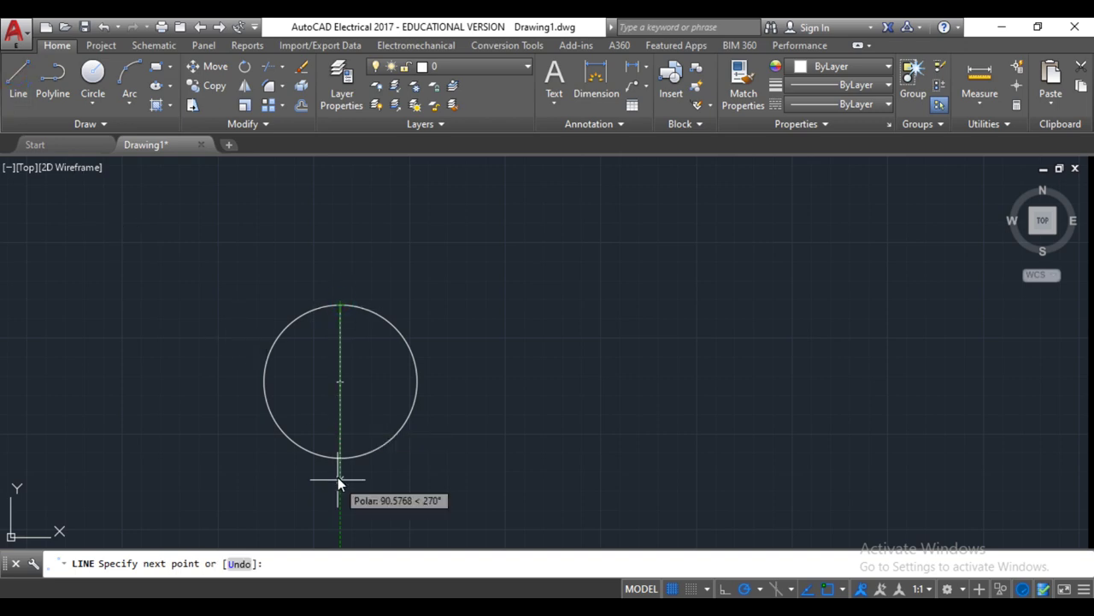
{"action": "left_click", "coordinate": [340, 457]}
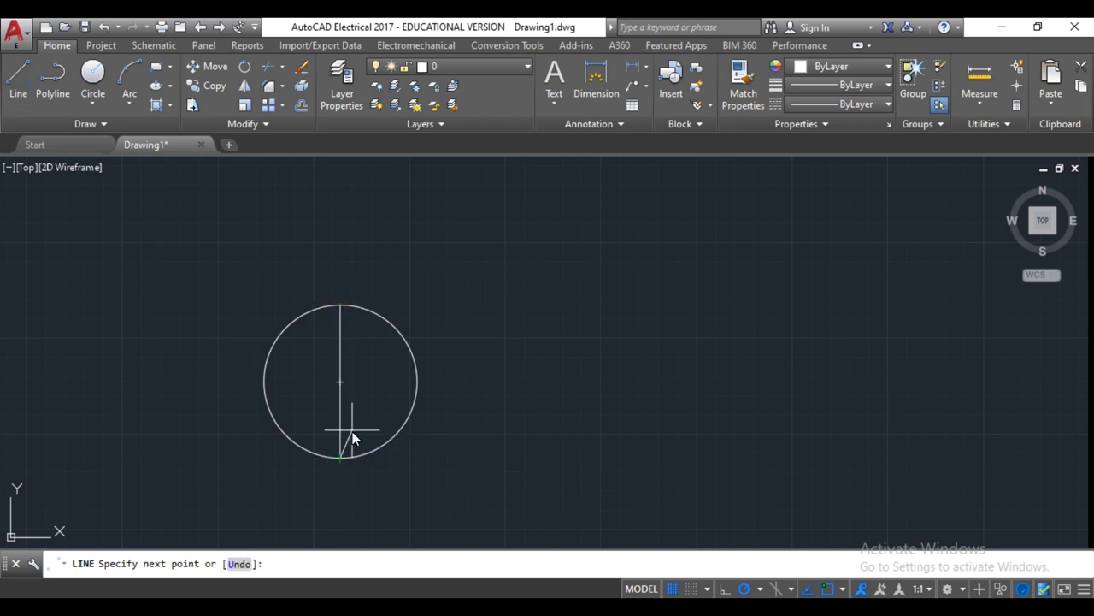
{"action": "key", "text": "Return"}
{"action": "key", "text": "Return"}
{"action": "left_click", "coordinate": [264, 381]}
{"action": "left_click", "coordinate": [421, 385]}
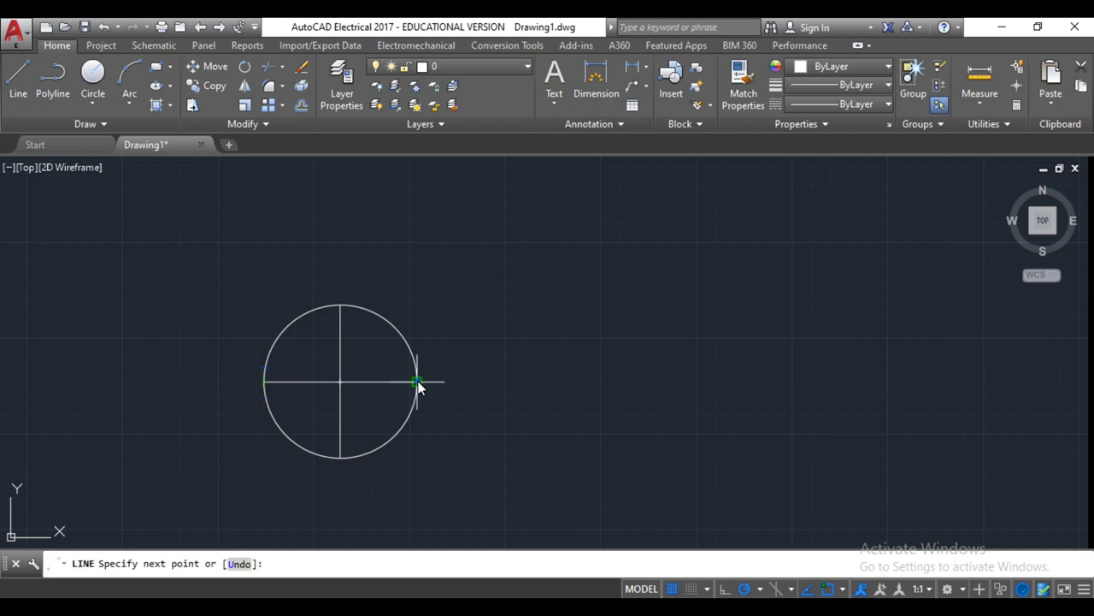
{"action": "key", "text": "Return"}
Check the handwritten data sheet and return to the drawing
{"action": "key", "text": "alt+Tab"}
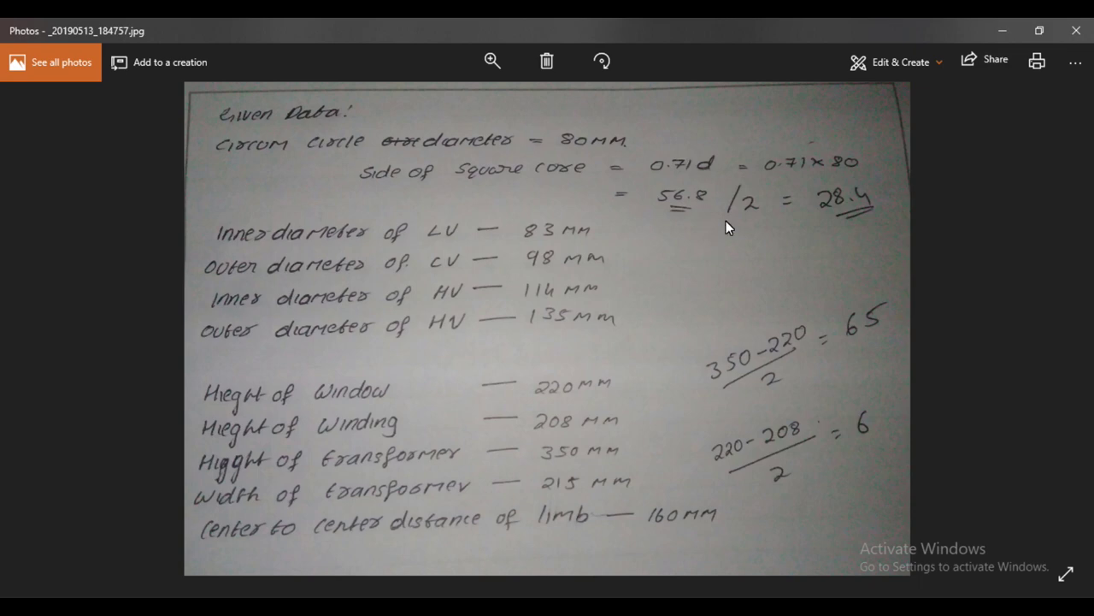
{"action": "left_click", "coordinate": [1002, 32]}
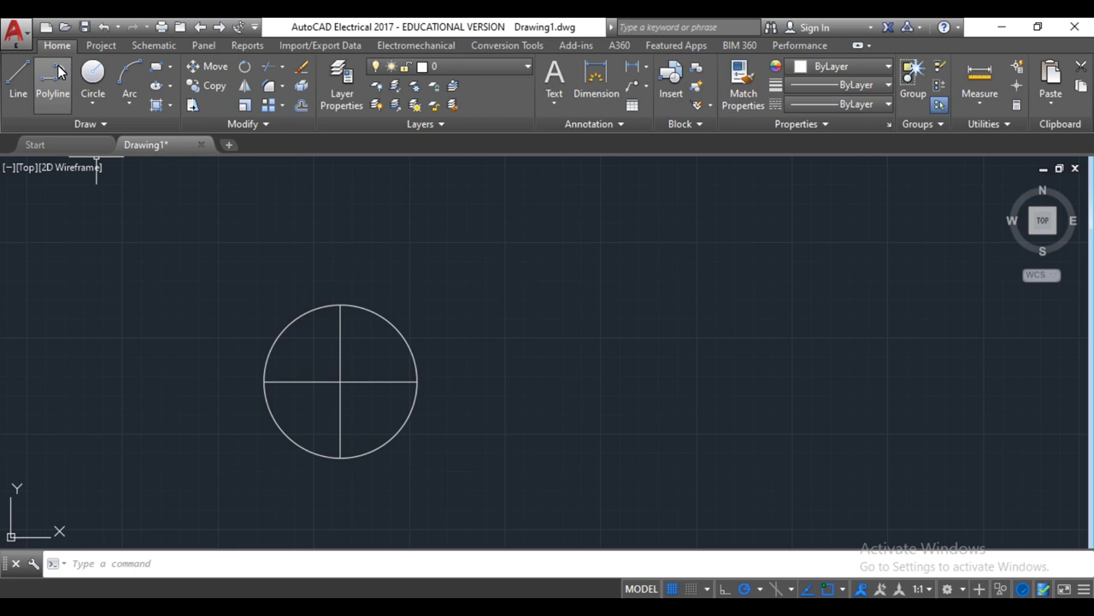
{"action": "left_click", "coordinate": [302, 106]}
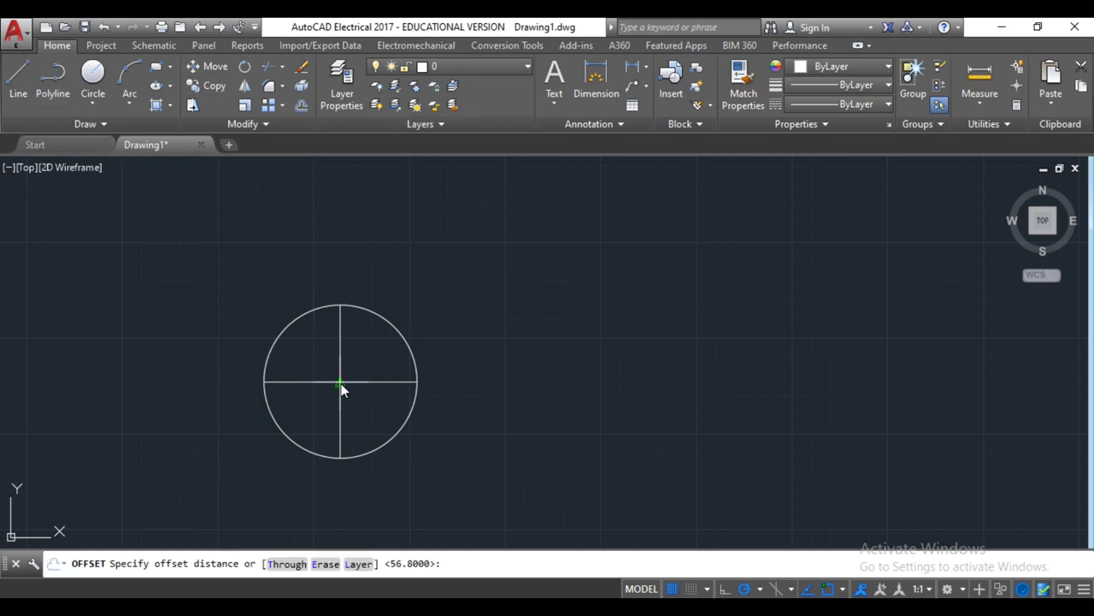
Set the offset distance to 28.4, replacing an initially typed 56
{"action": "left_click", "coordinate": [462, 570]}
{"action": "type", "text": "56"}
{"action": "type", "text": "2"}
{"action": "type", "text": "8.4"}
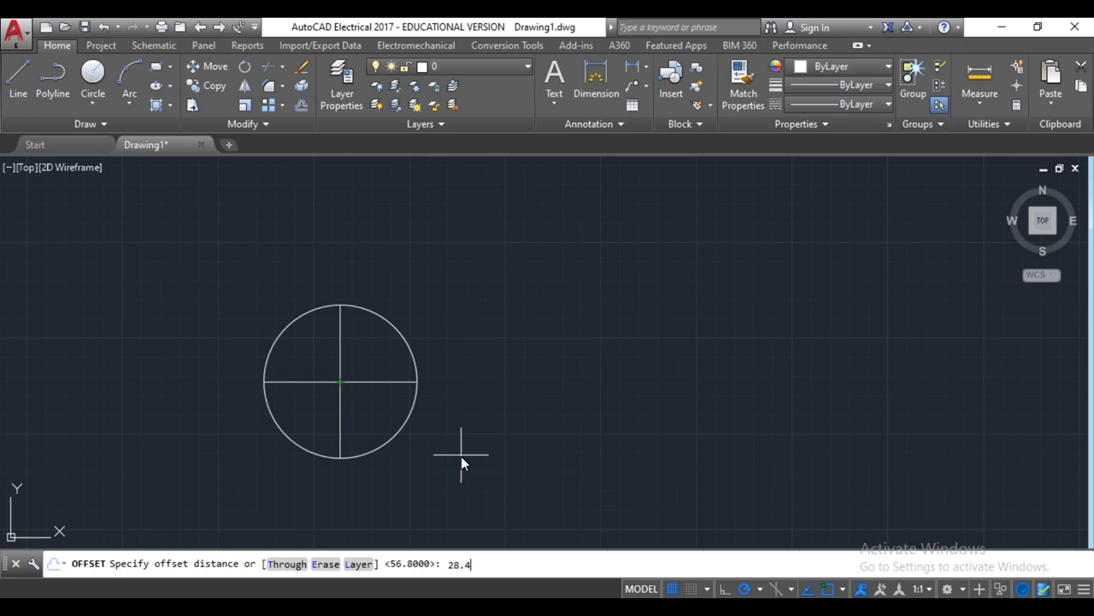
{"action": "key", "text": "Return"}
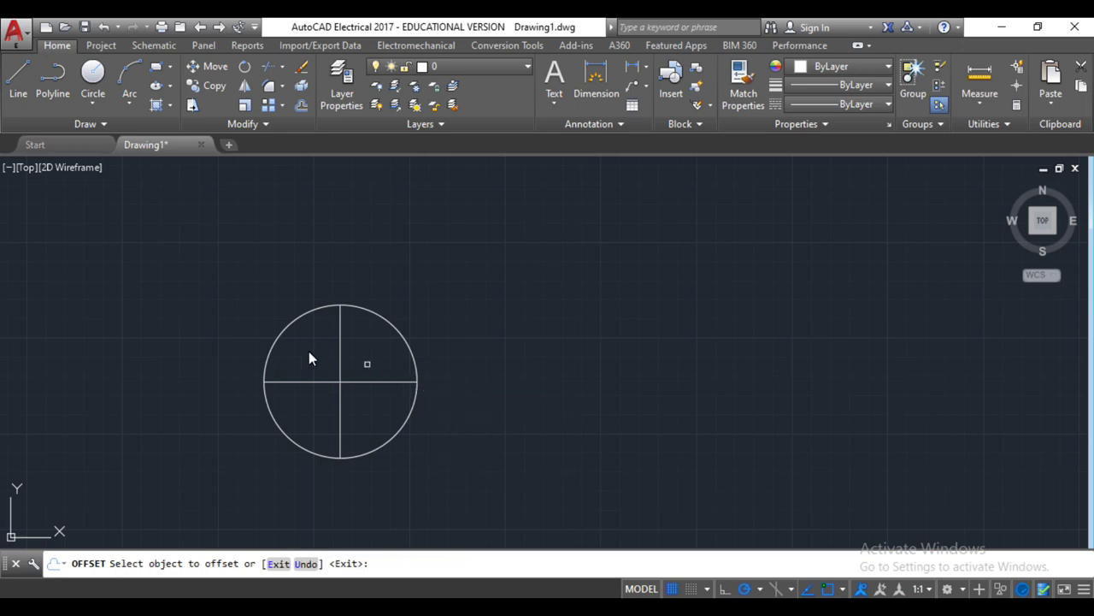
Offset the vertical diameter left and right and the horizontal diameter up and down
{"action": "left_click", "coordinate": [341, 352]}
{"action": "left_click", "coordinate": [377, 358]}
{"action": "left_click", "coordinate": [339, 361]}
{"action": "left_click", "coordinate": [311, 362]}
{"action": "left_click", "coordinate": [311, 381]}
{"action": "left_click", "coordinate": [316, 373]}
{"action": "left_click", "coordinate": [316, 382]}
{"action": "left_click", "coordinate": [316, 408]}
{"action": "key", "text": "Escape"}
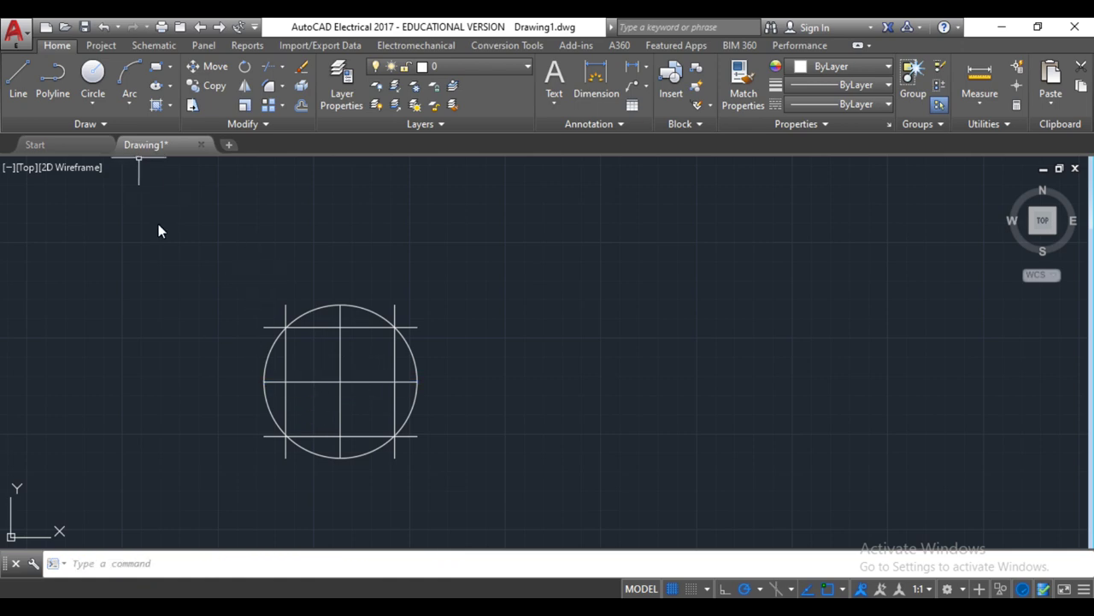
{"action": "left_click", "coordinate": [271, 71]}
Using all objects as cutting edges, trim the top, left and bottom-centre overhanging stubs
{"action": "left_click_drag", "start_coordinate": [193, 227], "coordinate": [446, 477]}
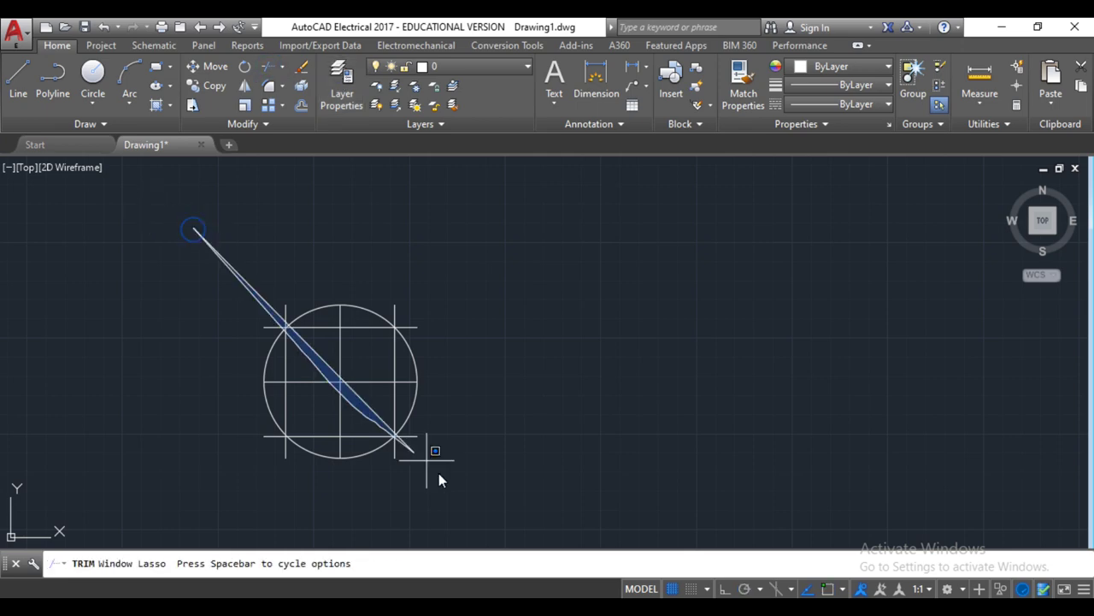
{"action": "left_click", "coordinate": [257, 302]}
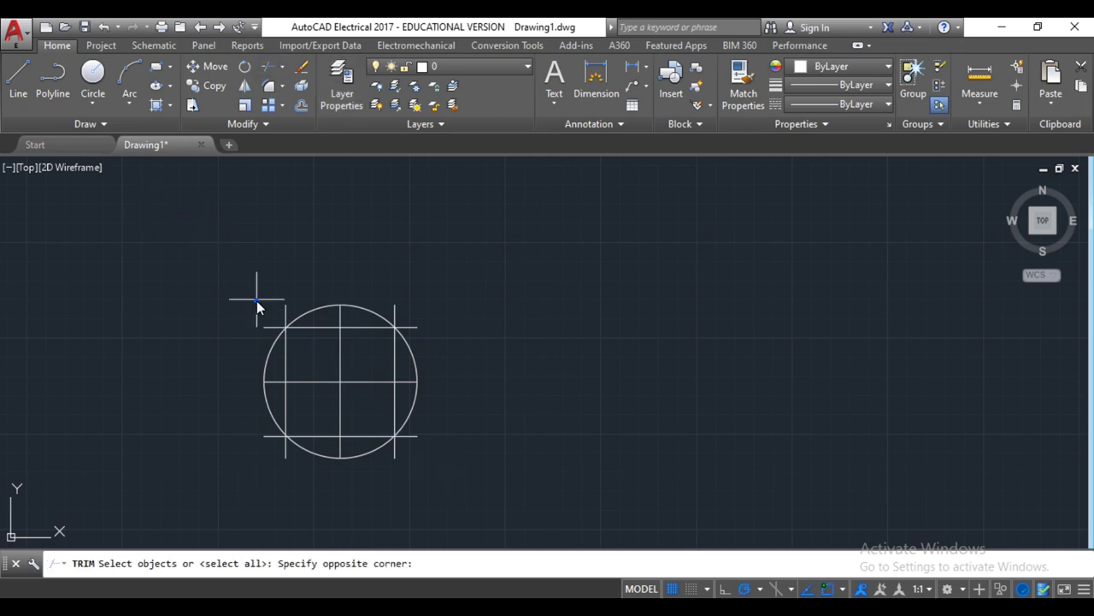
{"action": "left_click", "coordinate": [460, 470]}
{"action": "key", "text": "Return"}
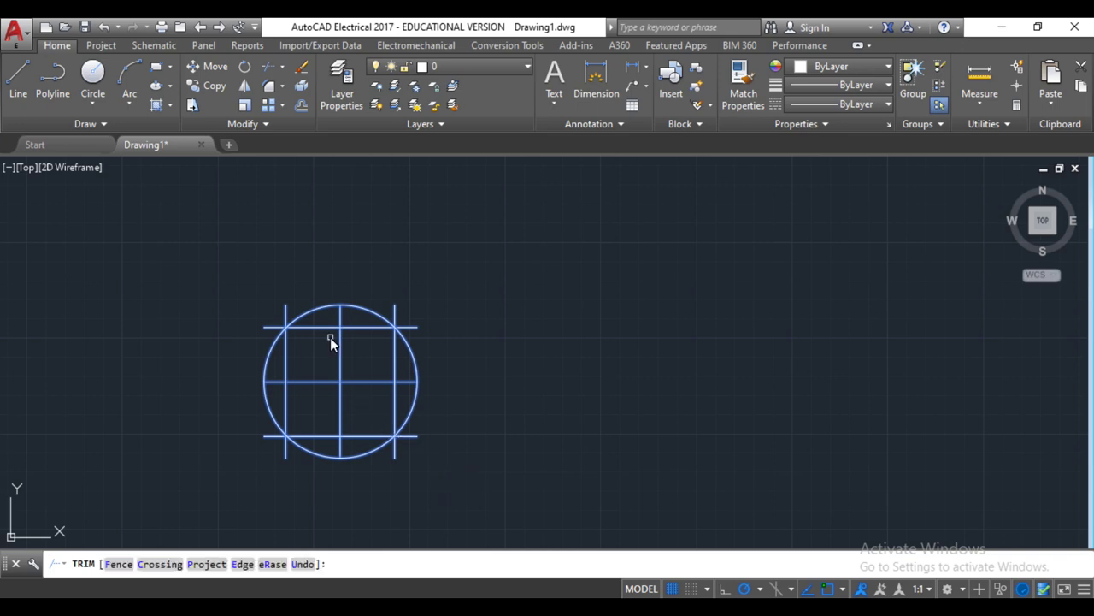
{"action": "left_click", "coordinate": [341, 318]}
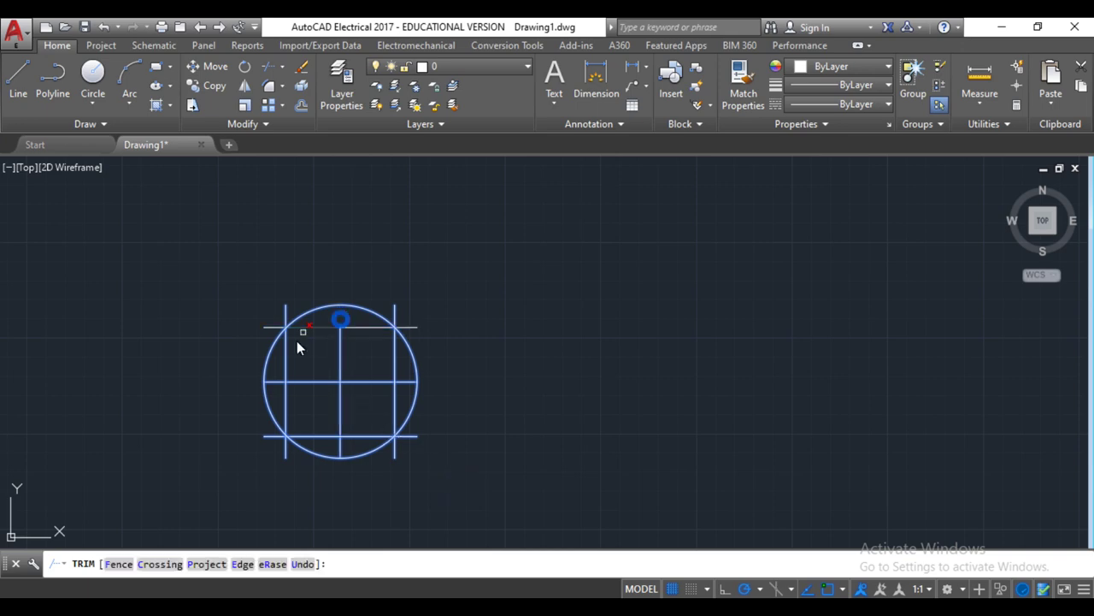
{"action": "left_click", "coordinate": [275, 382]}
{"action": "left_click", "coordinate": [296, 287]}
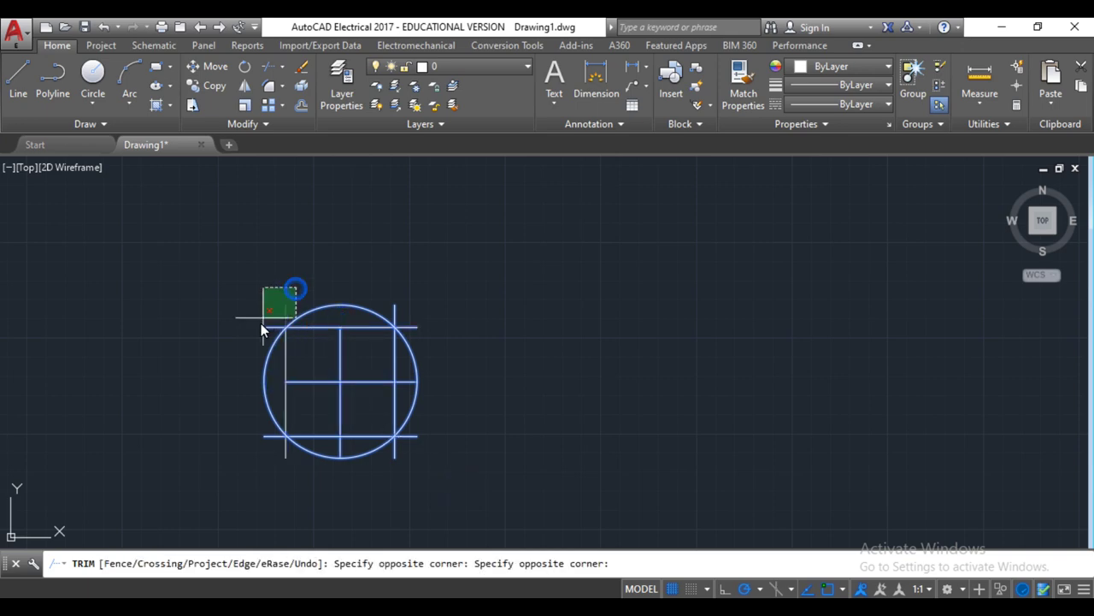
{"action": "left_click", "coordinate": [263, 325]}
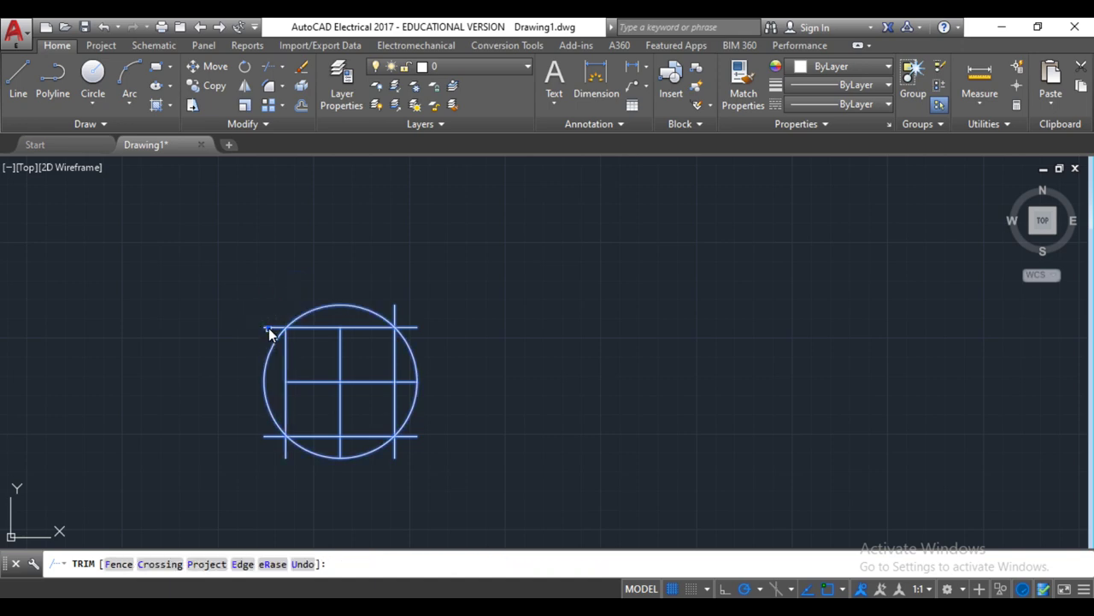
{"action": "left_click", "coordinate": [269, 329]}
{"action": "left_click", "coordinate": [272, 442]}
{"action": "left_click", "coordinate": [290, 453]}
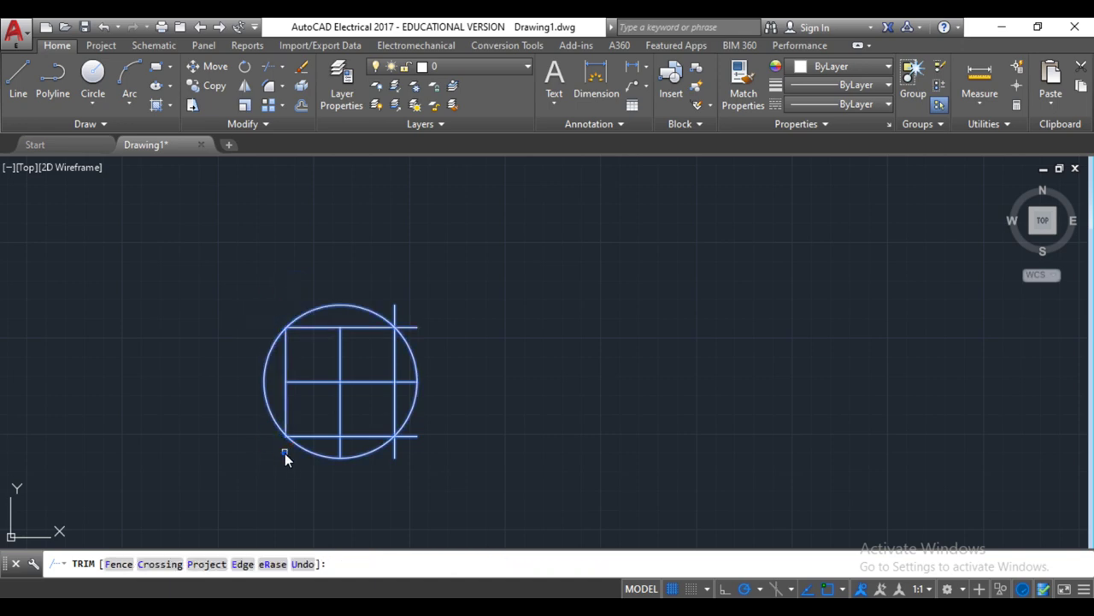
{"action": "left_click", "coordinate": [336, 440]}
{"action": "left_click", "coordinate": [339, 447]}
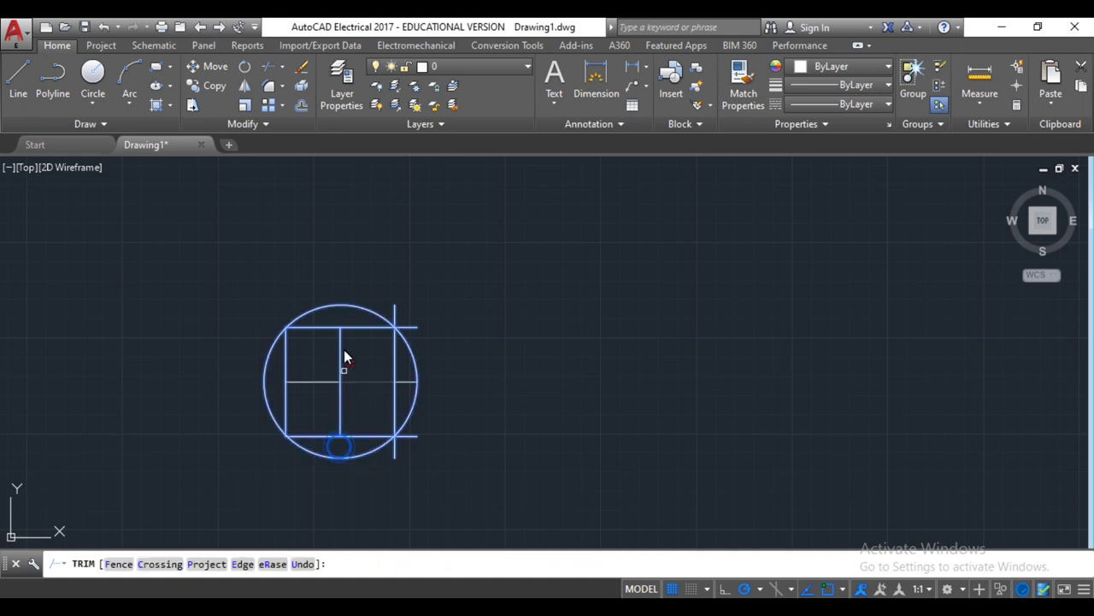
Trim the remaining right-side stubs and the middle horizontal line
{"action": "left_click", "coordinate": [396, 316]}
{"action": "left_click", "coordinate": [407, 326]}
{"action": "left_click", "coordinate": [413, 337]}
{"action": "left_click", "coordinate": [428, 427]}
{"action": "left_click", "coordinate": [414, 437]}
{"action": "left_click", "coordinate": [414, 437]}
{"action": "left_click", "coordinate": [415, 444]}
{"action": "left_click", "coordinate": [403, 384]}
{"action": "left_click", "coordinate": [372, 383]}
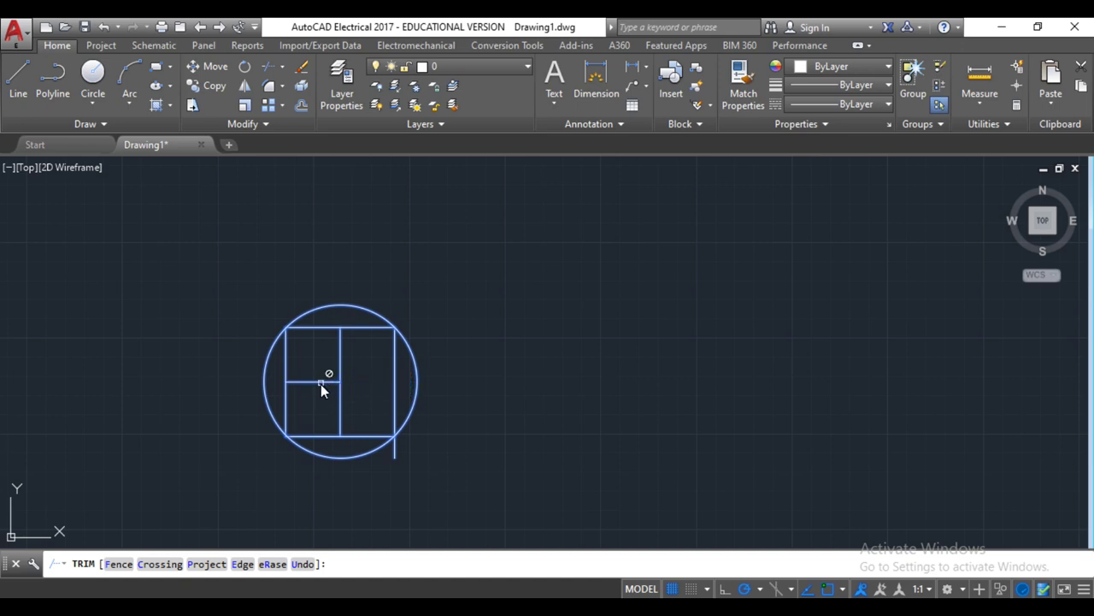
{"action": "key", "text": "Escape"}
Erase the leftover inner cross lines and stretch the square's right side to its corner
{"action": "left_click", "coordinate": [359, 395]}
{"action": "left_click", "coordinate": [319, 373]}
{"action": "key", "text": "Delete"}
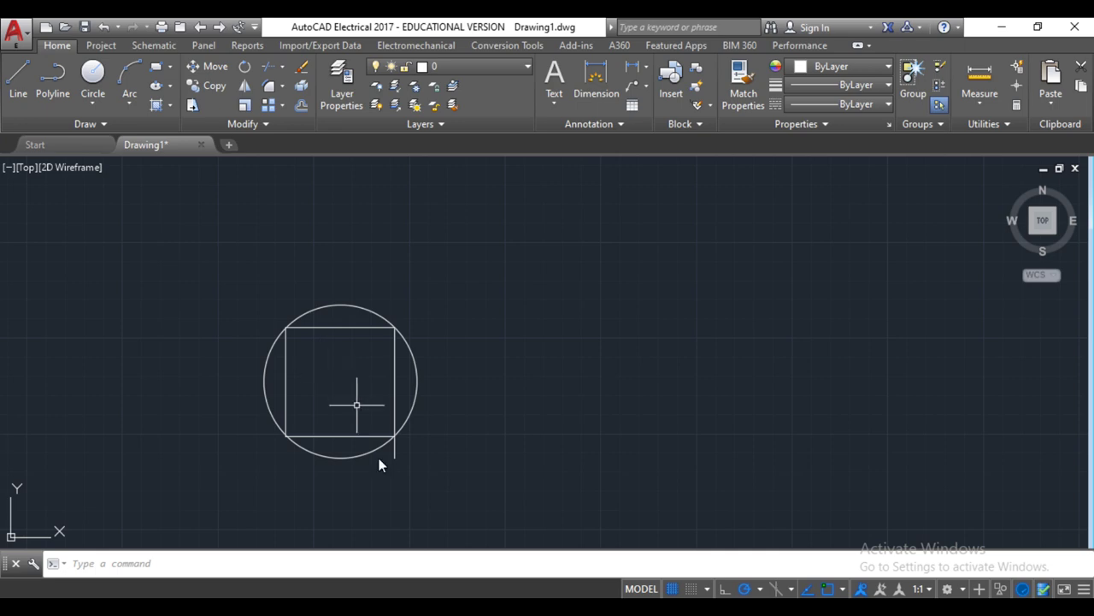
{"action": "left_click", "coordinate": [392, 455]}
{"action": "left_click", "coordinate": [393, 456]}
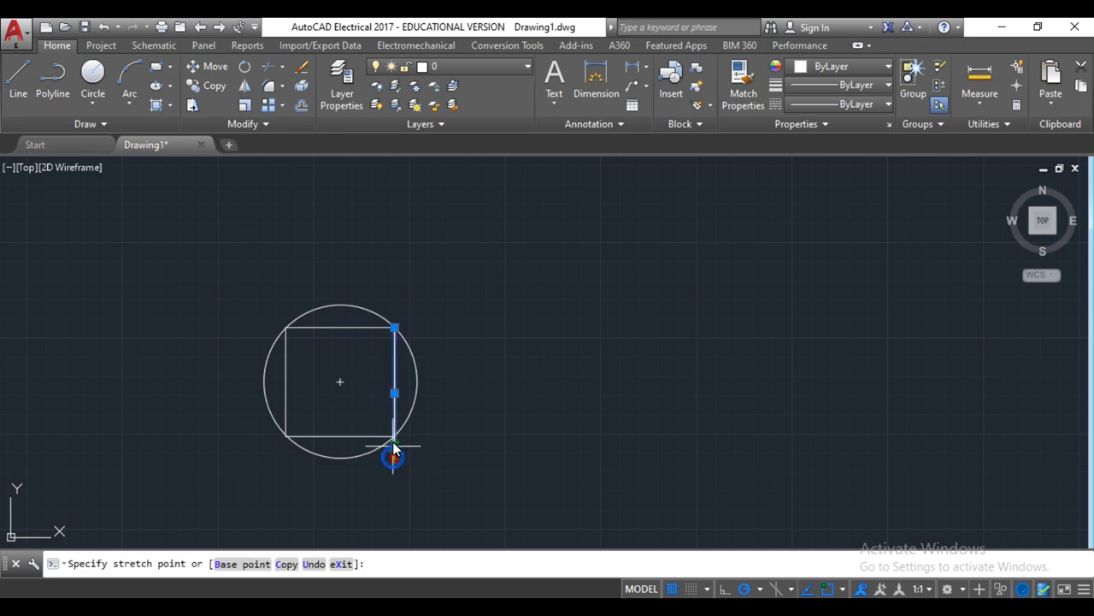
{"action": "left_click", "coordinate": [395, 437]}
{"action": "key", "text": "Escape"}
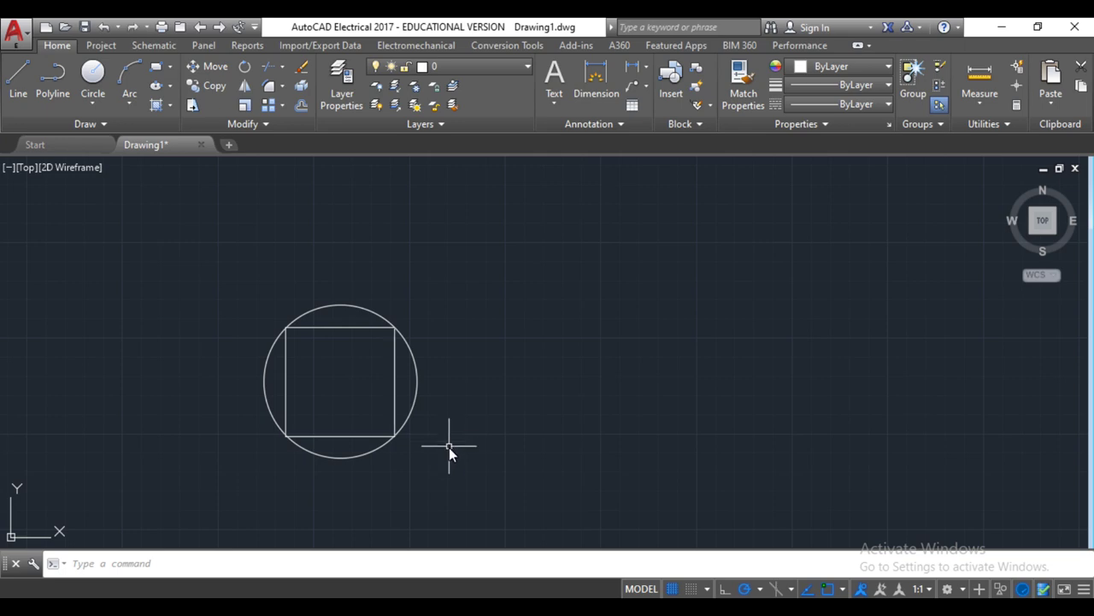
Recheck the handwritten data sheet, then start a new circle around the core
{"action": "scroll", "coordinate": [387, 437], "scroll_direction": "up", "scroll_amount": 5}
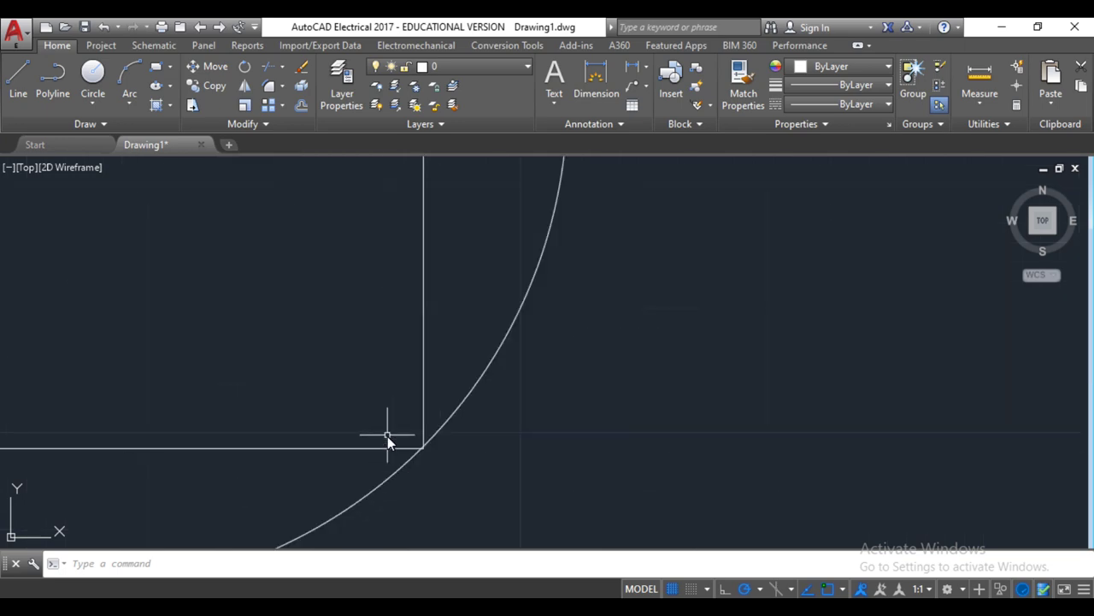
{"action": "scroll", "coordinate": [387, 436], "scroll_direction": "down", "scroll_amount": 5}
{"action": "scroll", "coordinate": [296, 354], "scroll_direction": "down", "scroll_amount": 2}
{"action": "scroll", "coordinate": [296, 354], "scroll_direction": "up", "scroll_amount": 2}
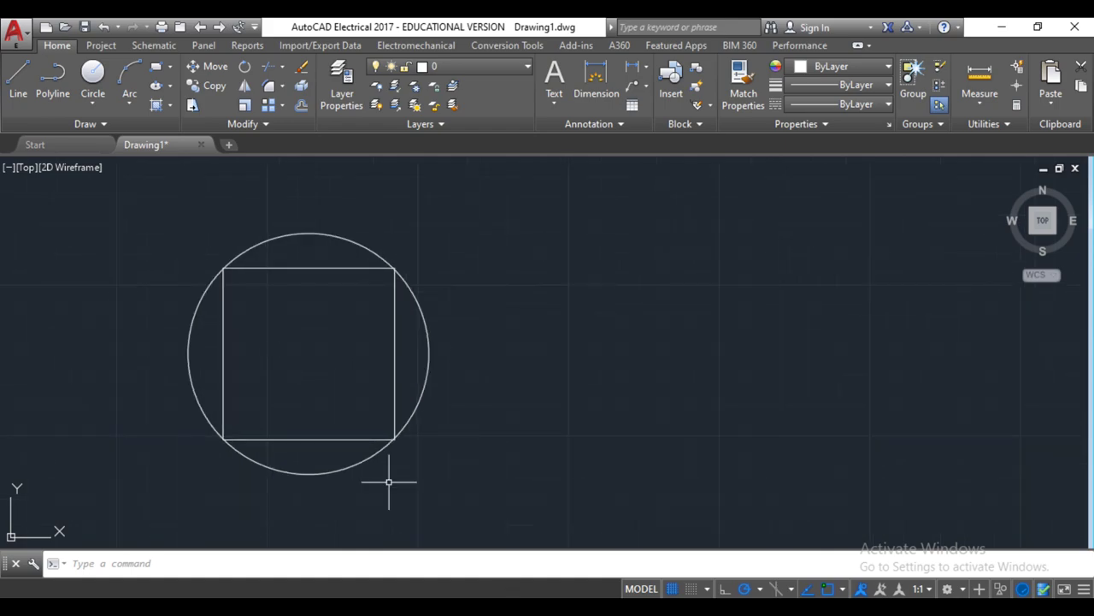
{"action": "key", "text": "alt+Tab"}
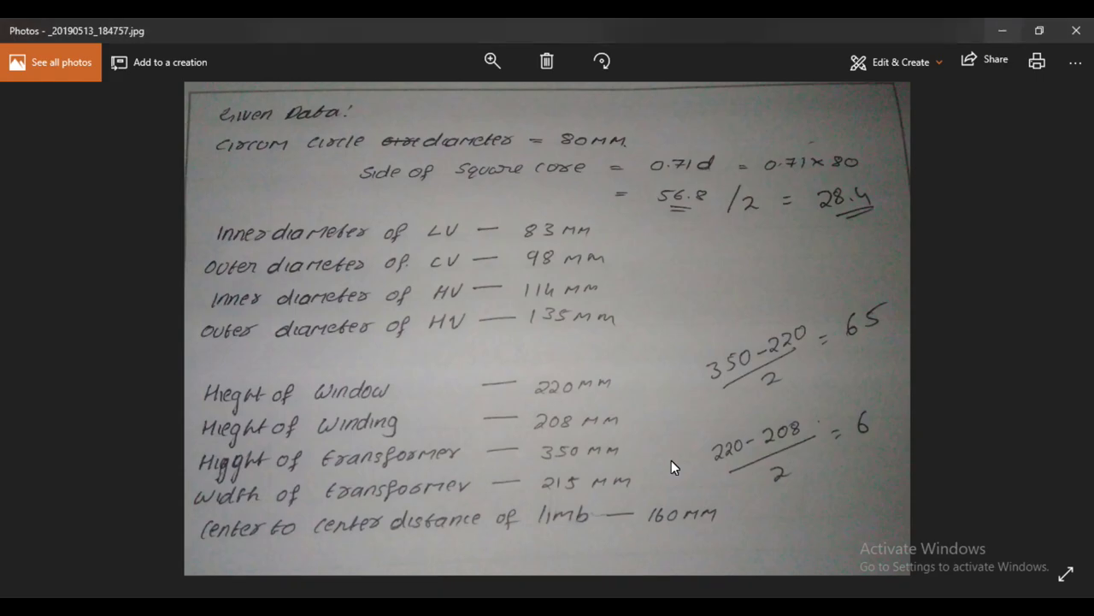
{"action": "key", "text": "alt+Tab"}
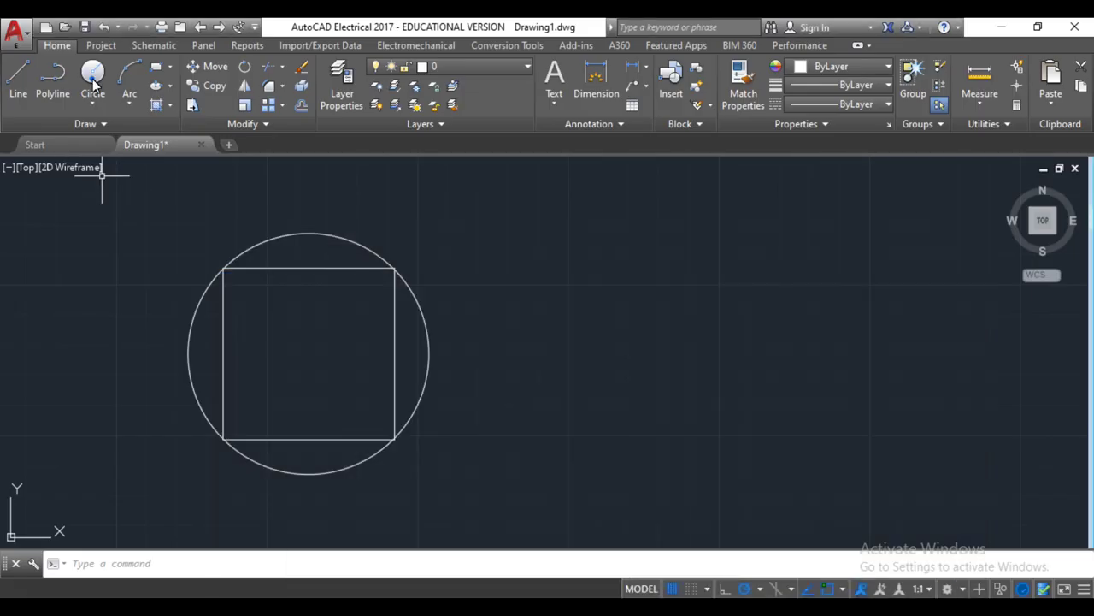
{"action": "left_click", "coordinate": [92, 75]}
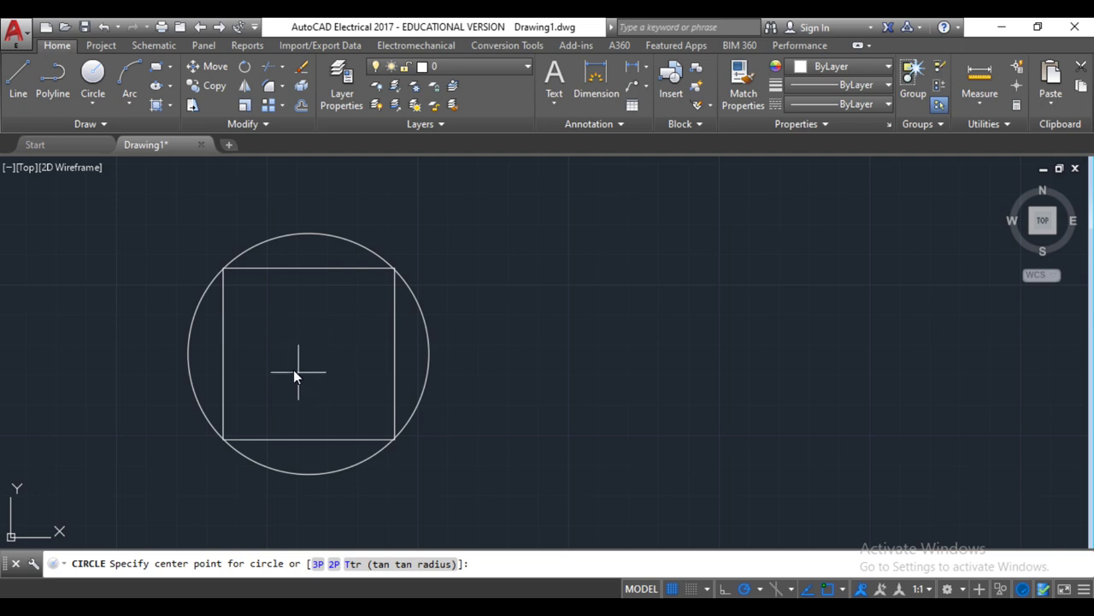
Enable Center object snap and draw an 83-diameter circle concentric with the core
{"action": "left_click", "coordinate": [842, 589]}
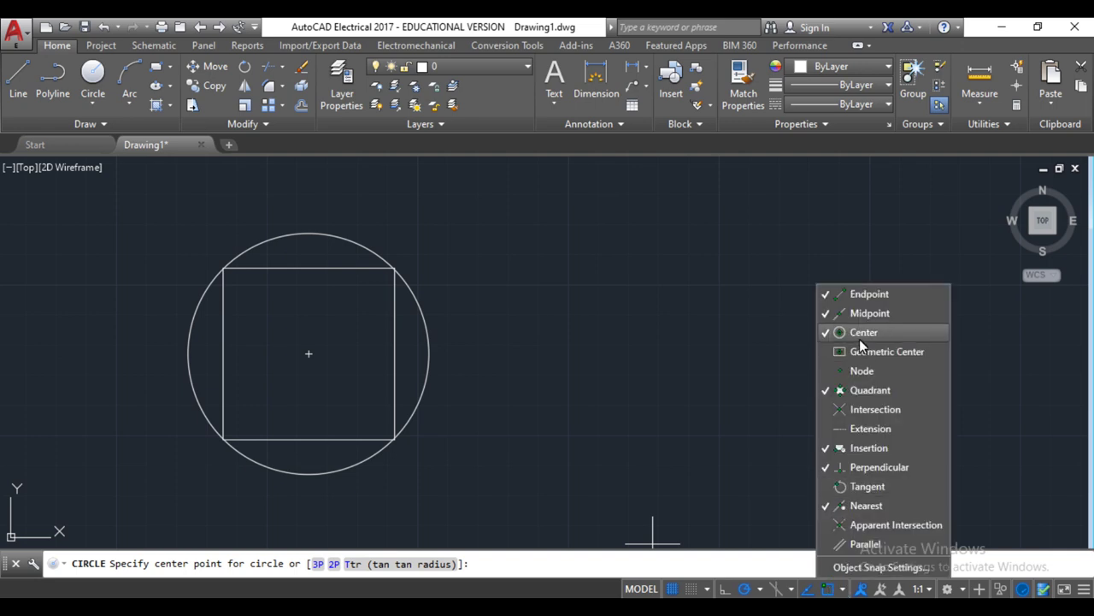
{"action": "left_click", "coordinate": [317, 356]}
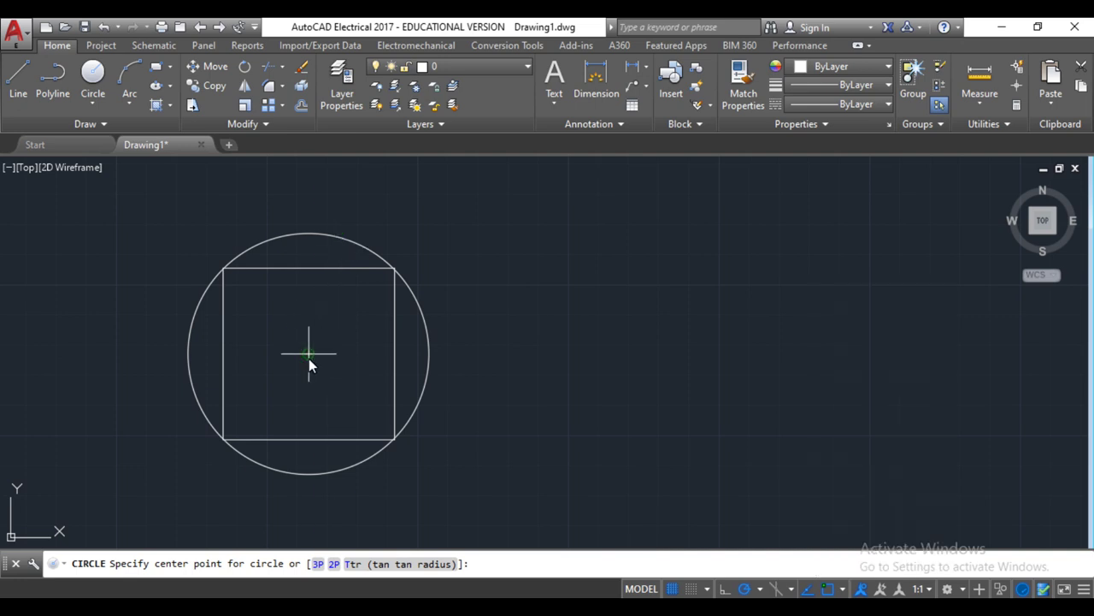
{"action": "left_click", "coordinate": [309, 354]}
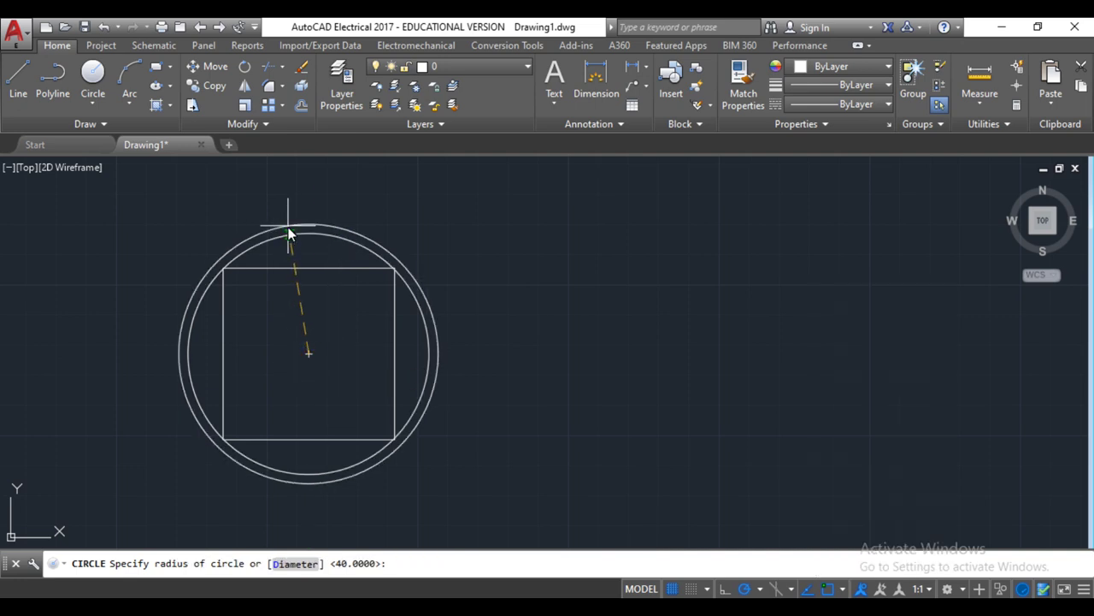
{"action": "type", "text": "d"}
{"action": "key", "text": "Return"}
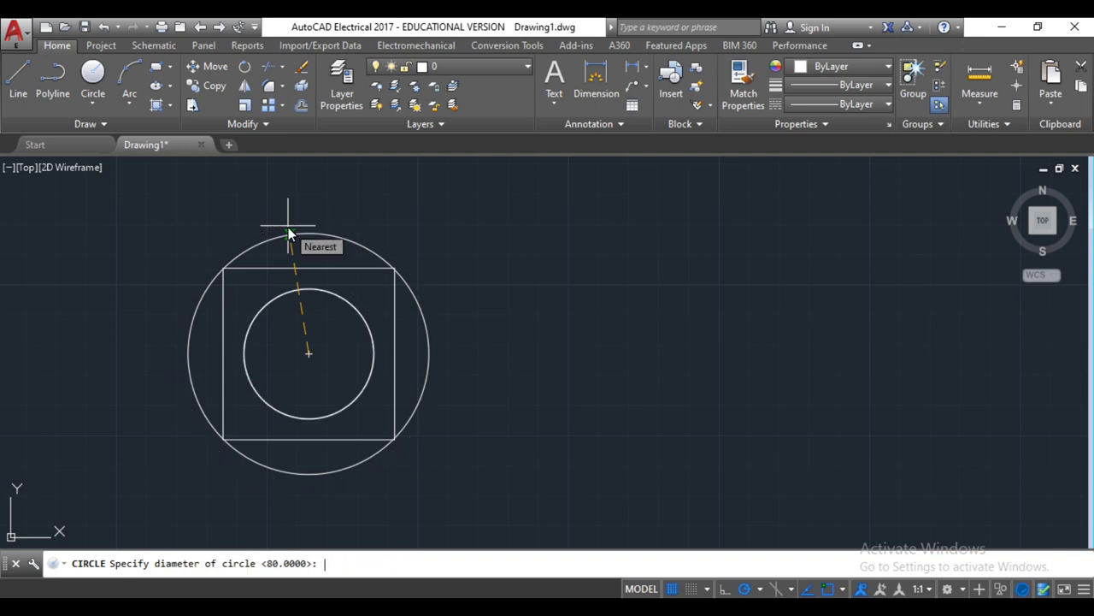
{"action": "type", "text": "83"}
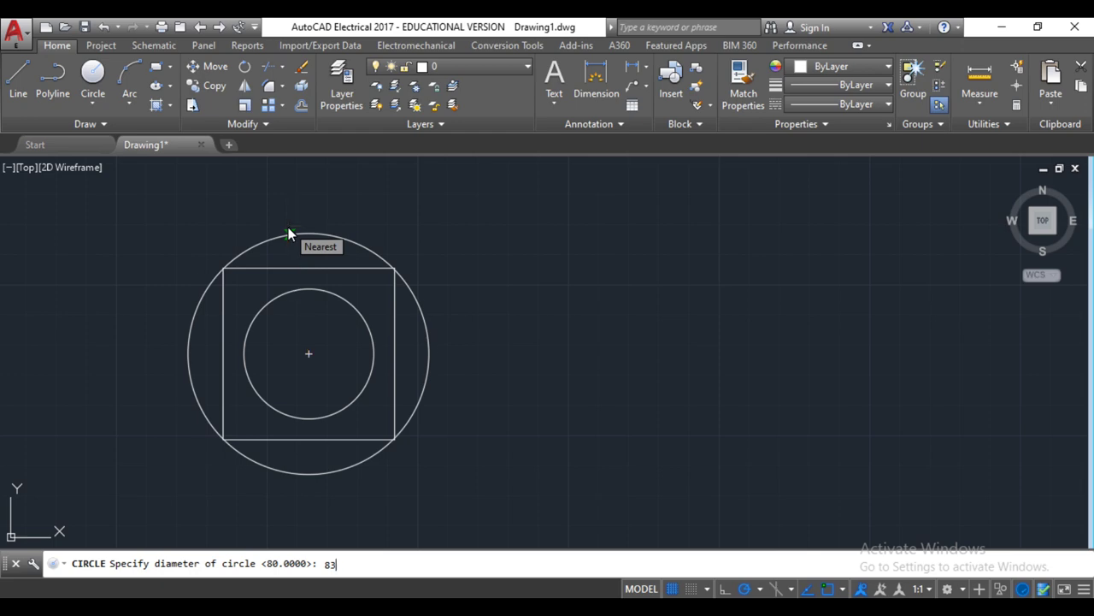
{"action": "key", "text": "Return"}
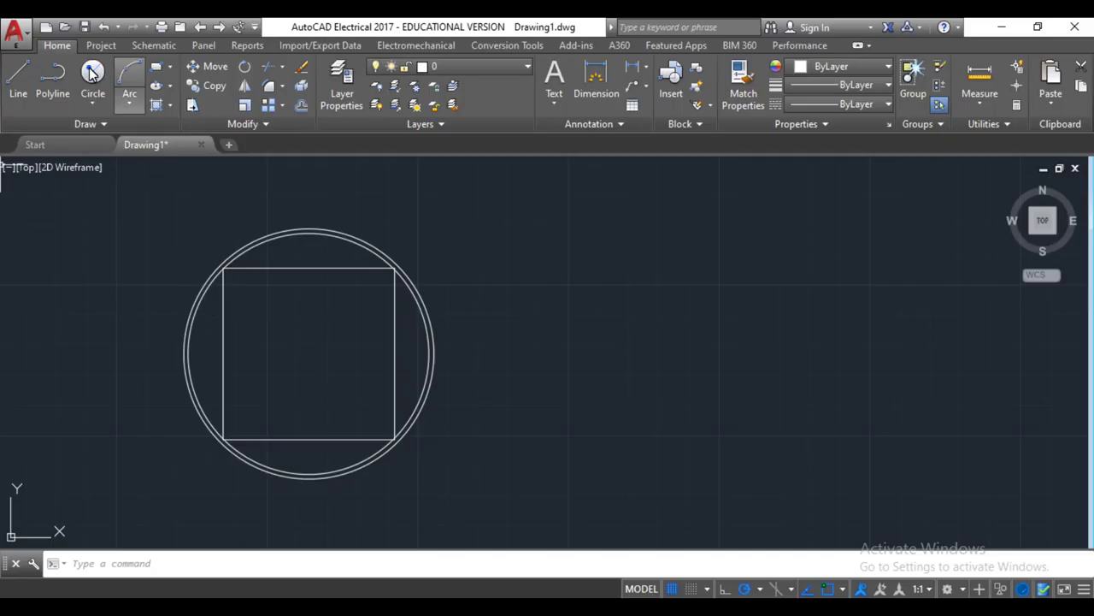
Draw a 98-diameter circle on the common centre, outside the 83 circle
{"action": "left_click", "coordinate": [92, 72]}
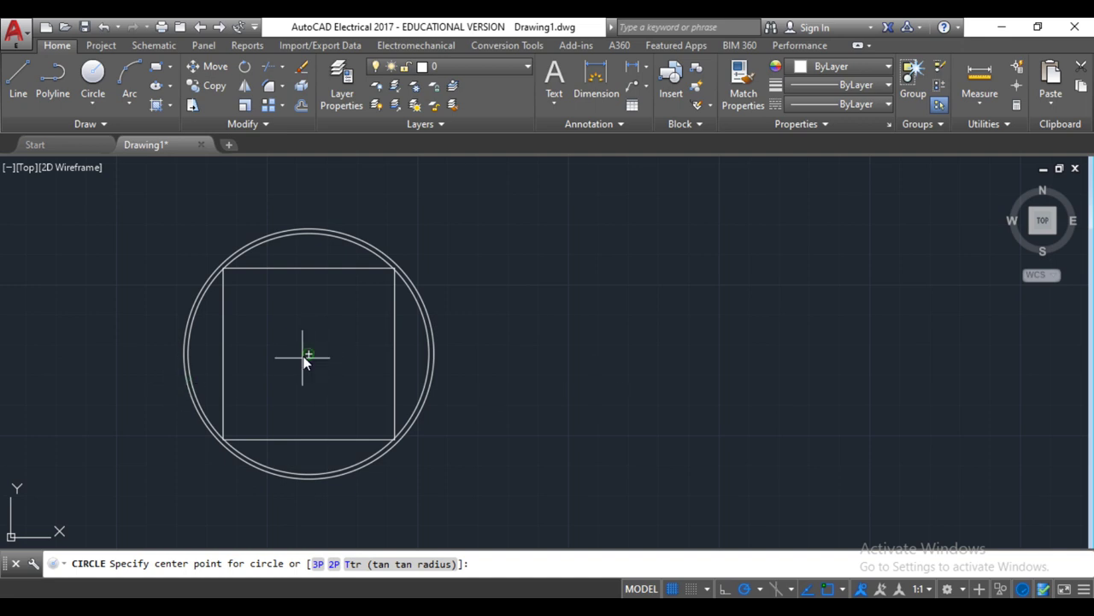
{"action": "left_click", "coordinate": [309, 353]}
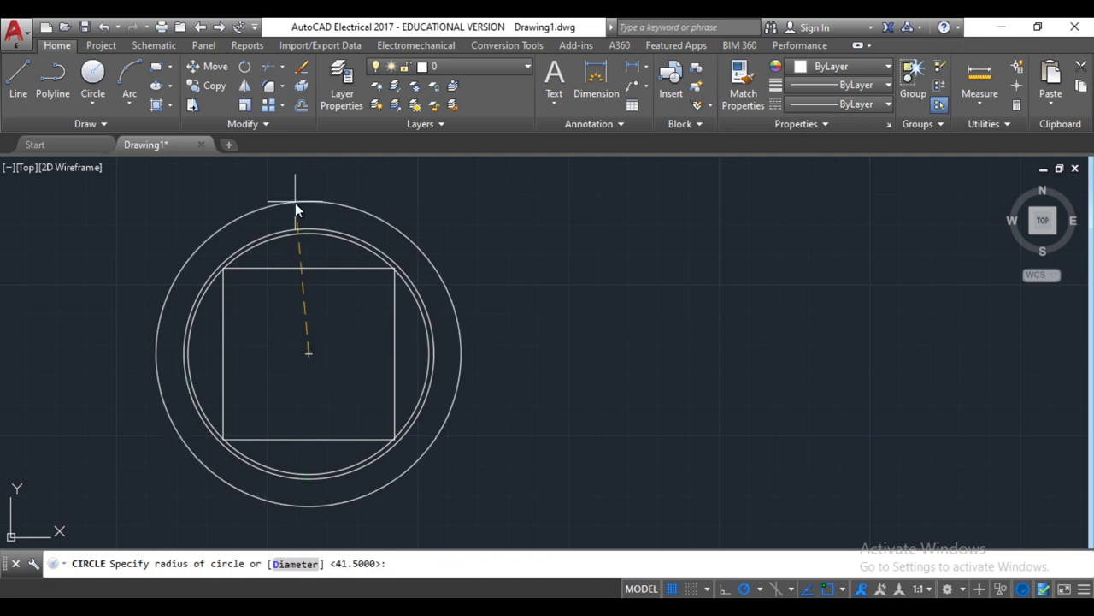
{"action": "type", "text": " d"}
{"action": "key", "text": "Return"}
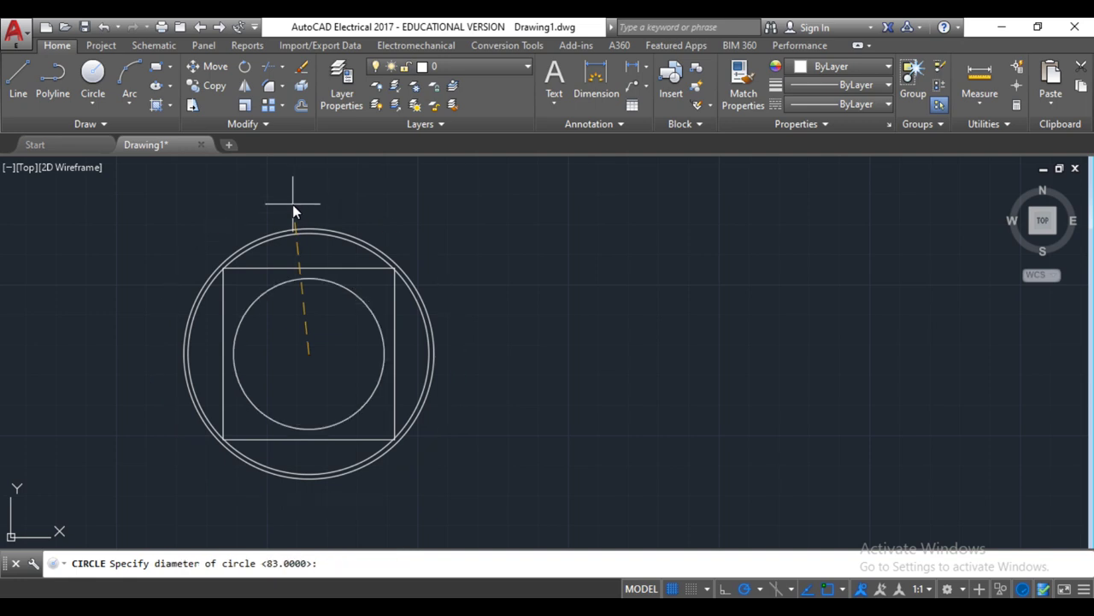
{"action": "type", "text": "9"}
{"action": "type", "text": "8"}
{"action": "key", "text": "Return"}
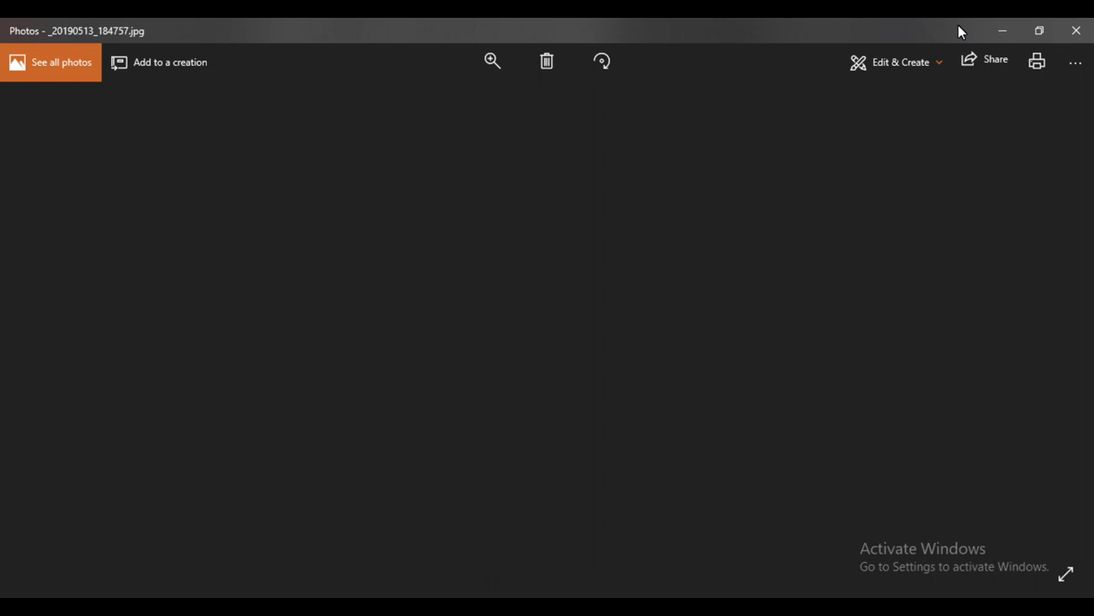
{"action": "left_click", "coordinate": [993, 37]}
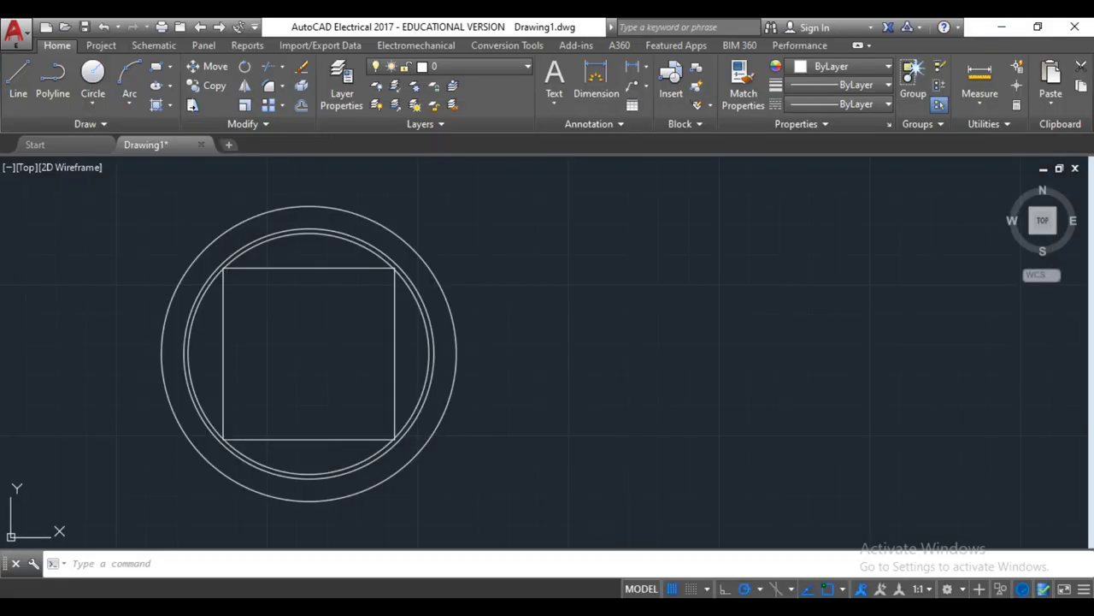
{"action": "key", "text": "alt+Tab"}
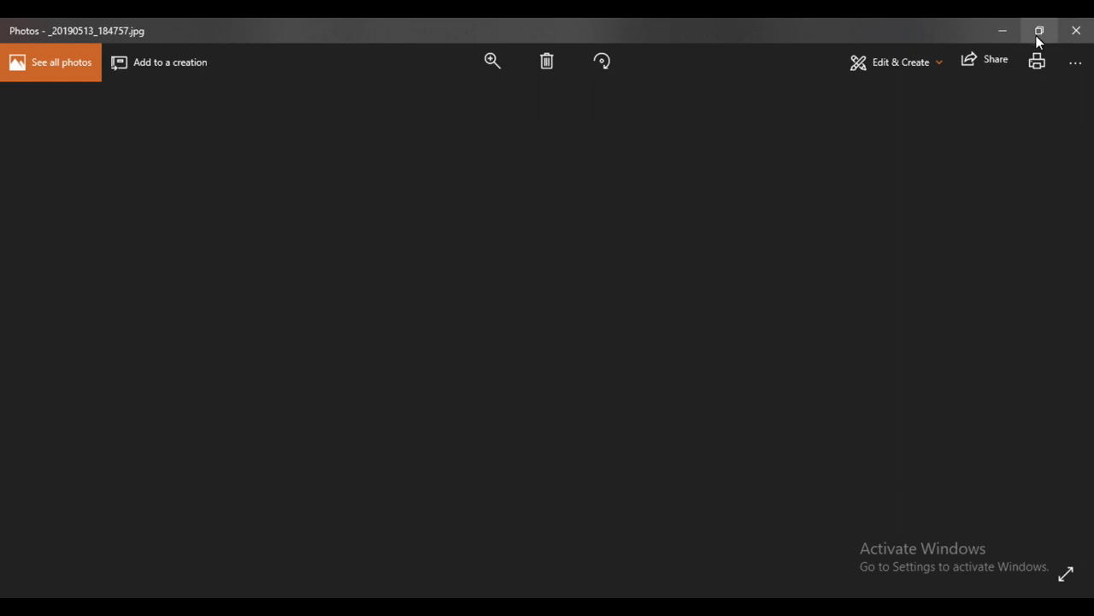
{"action": "left_click", "coordinate": [1070, 30]}
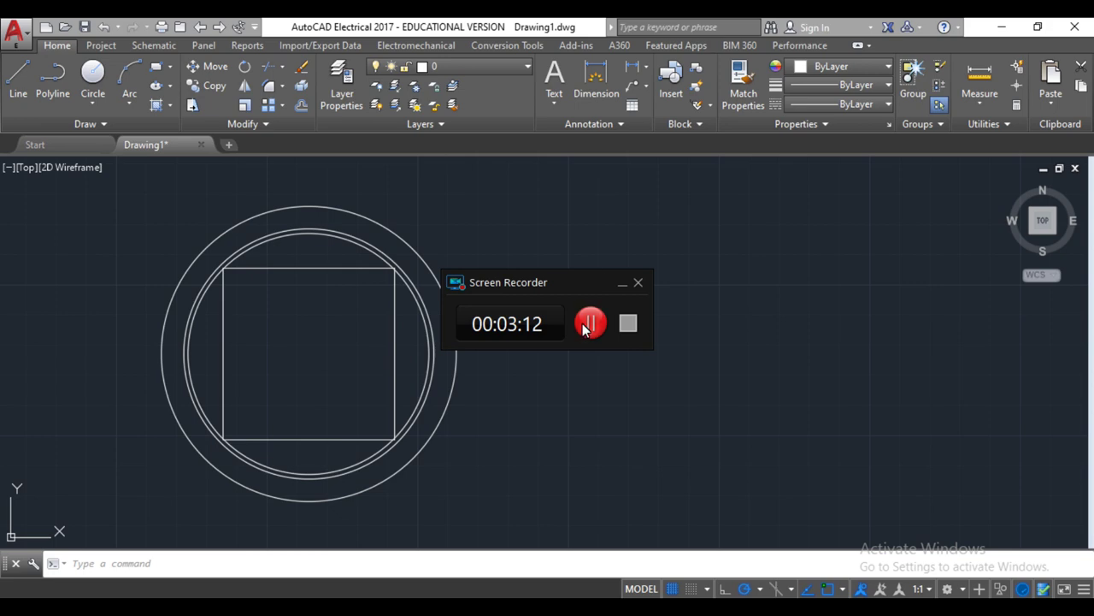
Draw a concentric circle with diameter 115 entered, outside the 98 circle
{"action": "left_click", "coordinate": [583, 323]}
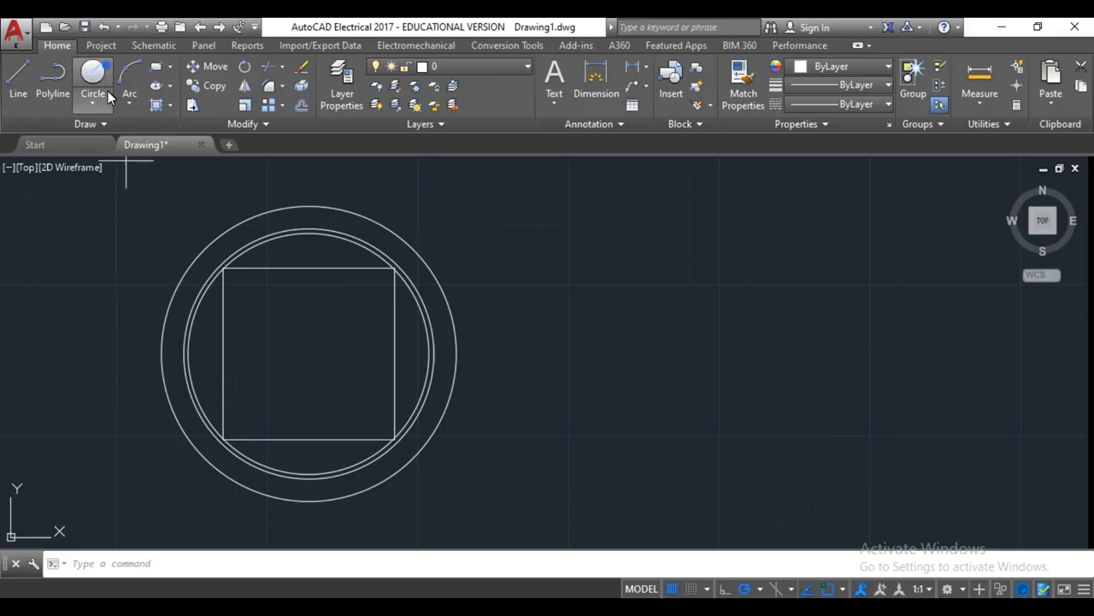
{"action": "left_click", "coordinate": [94, 75]}
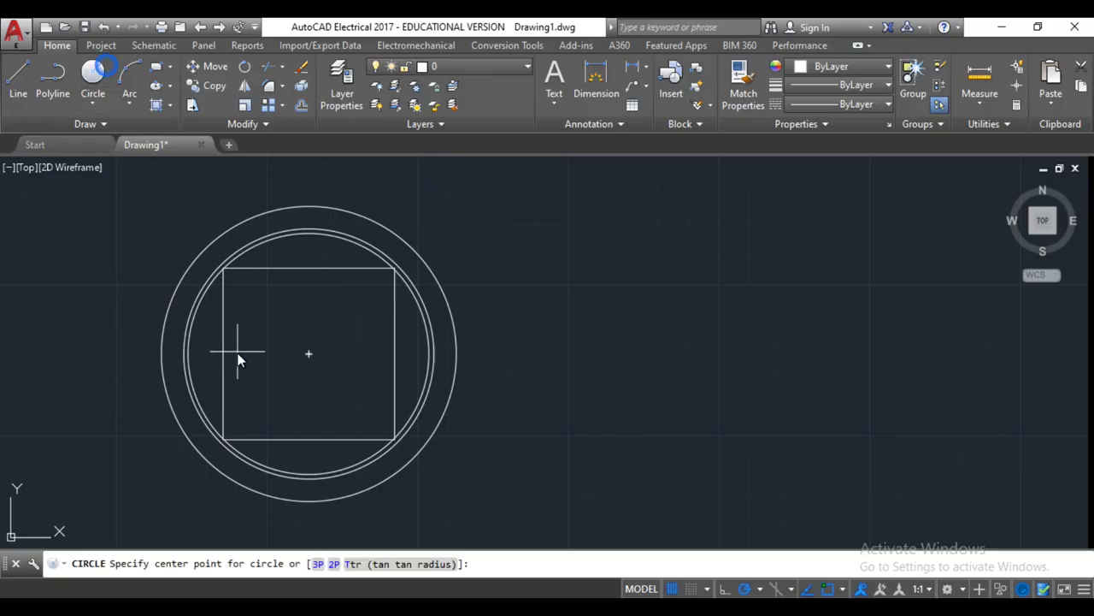
{"action": "left_click", "coordinate": [308, 357]}
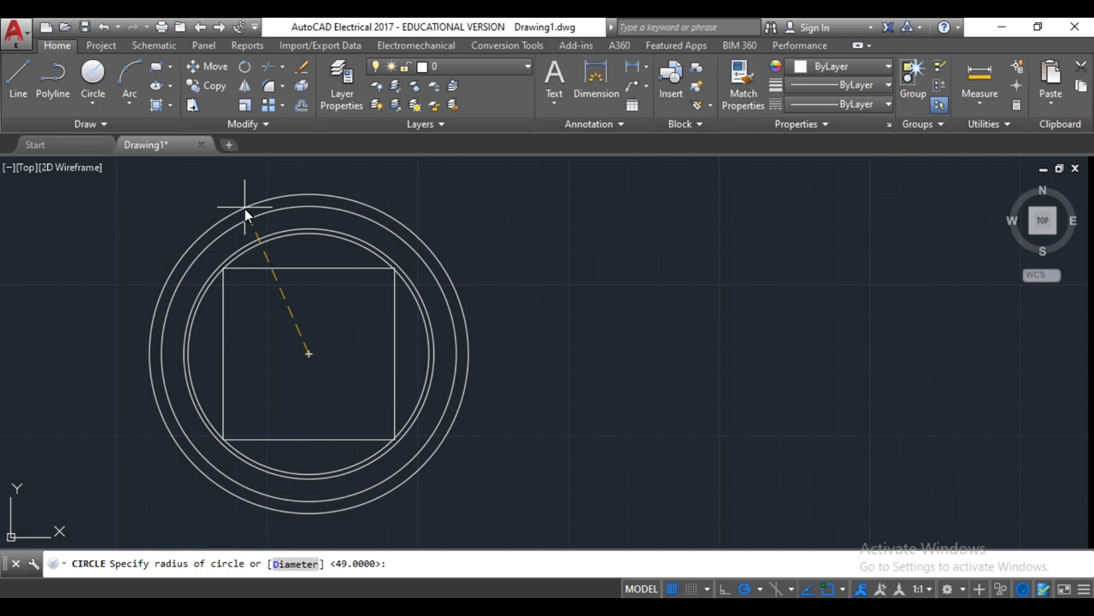
{"action": "type", "text": " d"}
{"action": "key", "text": "Return"}
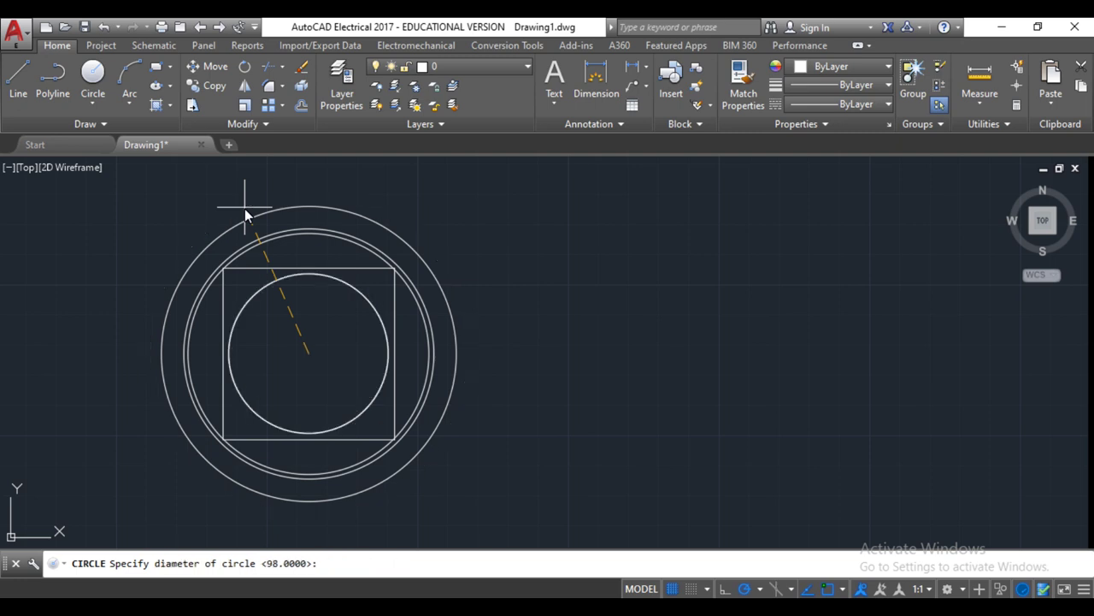
{"action": "type", "text": "115"}
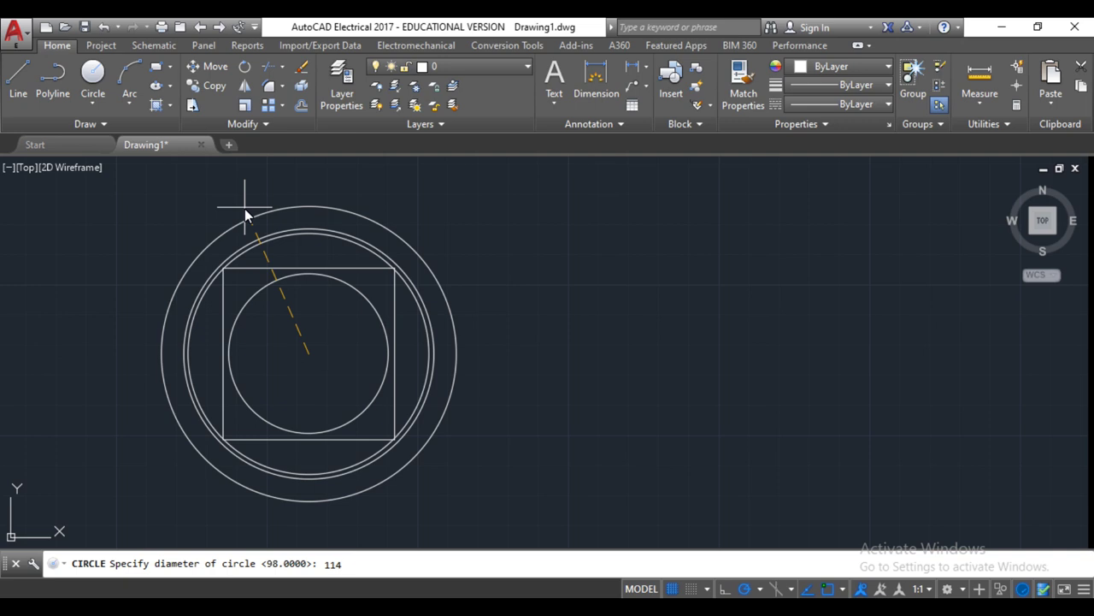
{"action": "key", "text": "Return"}
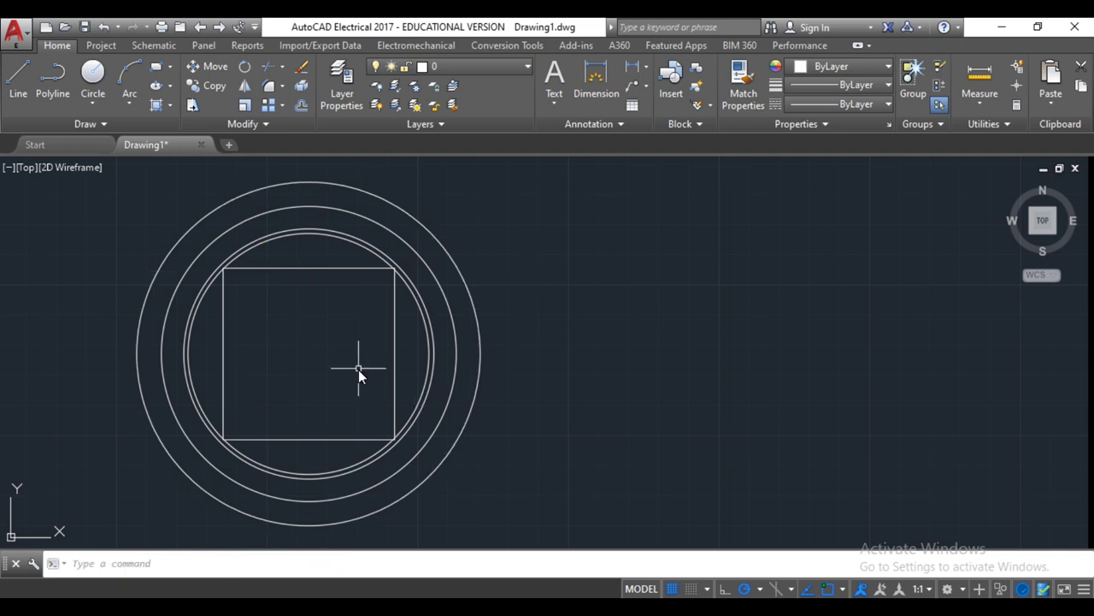
{"action": "scroll", "coordinate": [358, 368], "scroll_direction": "down", "scroll_amount": 2}
{"action": "left_click", "coordinate": [93, 75]}
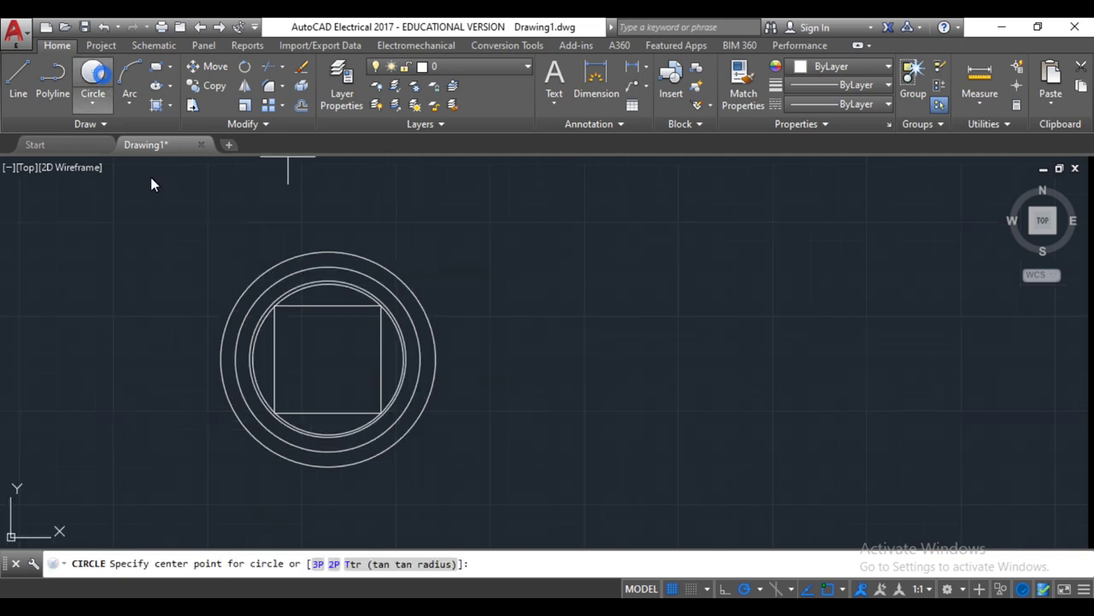
Check the data sheet, then draw the outermost 135-diameter concentric circle
{"action": "key", "text": "alt+Tab"}
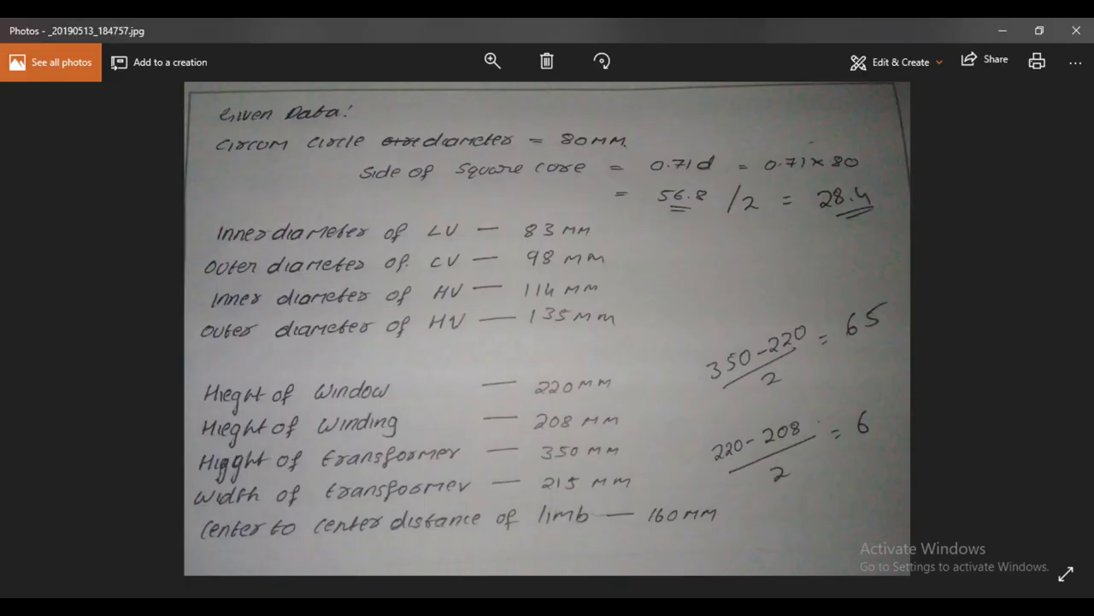
{"action": "key", "text": "alt+Tab"}
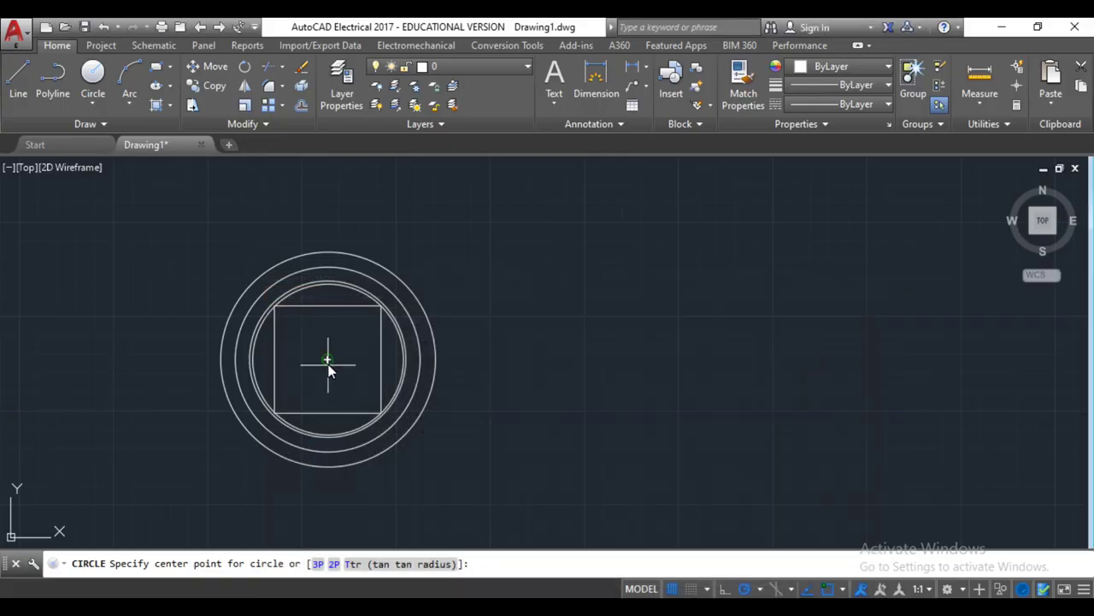
{"action": "left_click", "coordinate": [327, 361]}
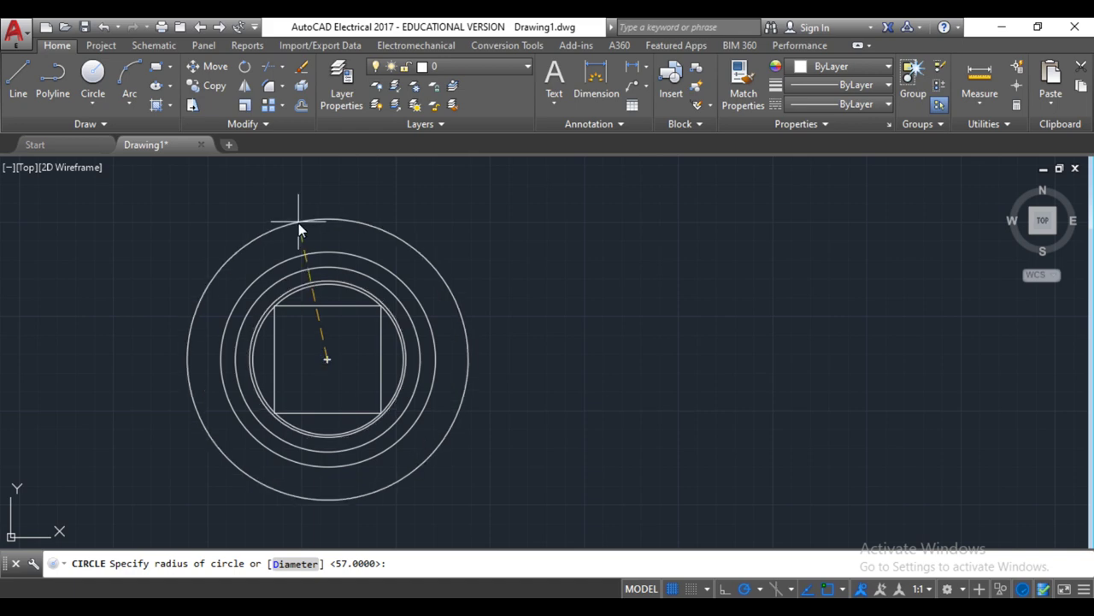
{"action": "type", "text": "d"}
{"action": "key", "text": "Return"}
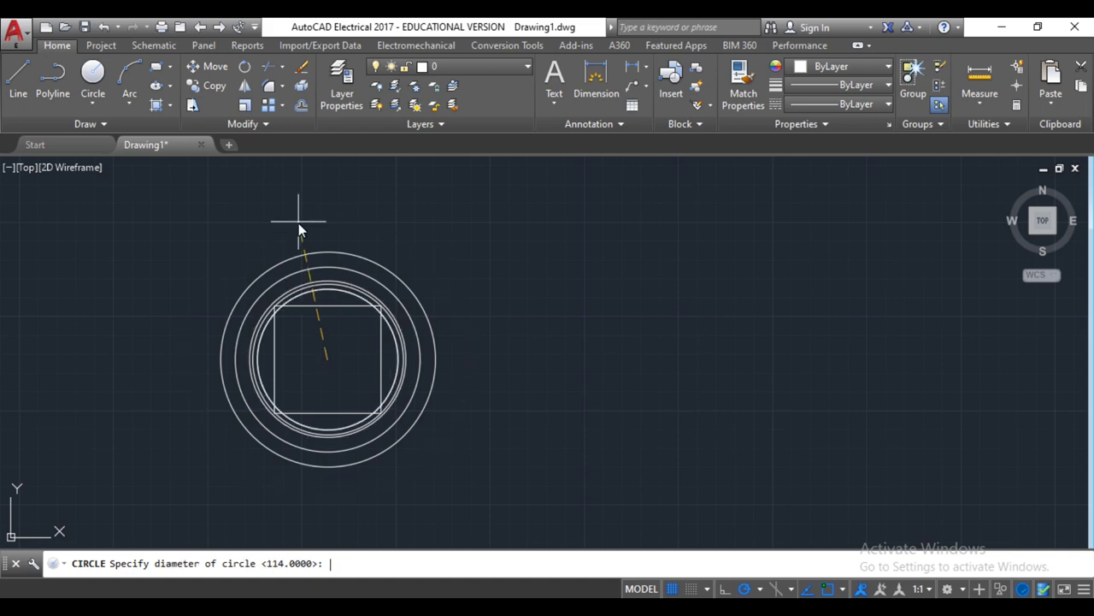
{"action": "type", "text": "135"}
{"action": "key", "text": "Return"}
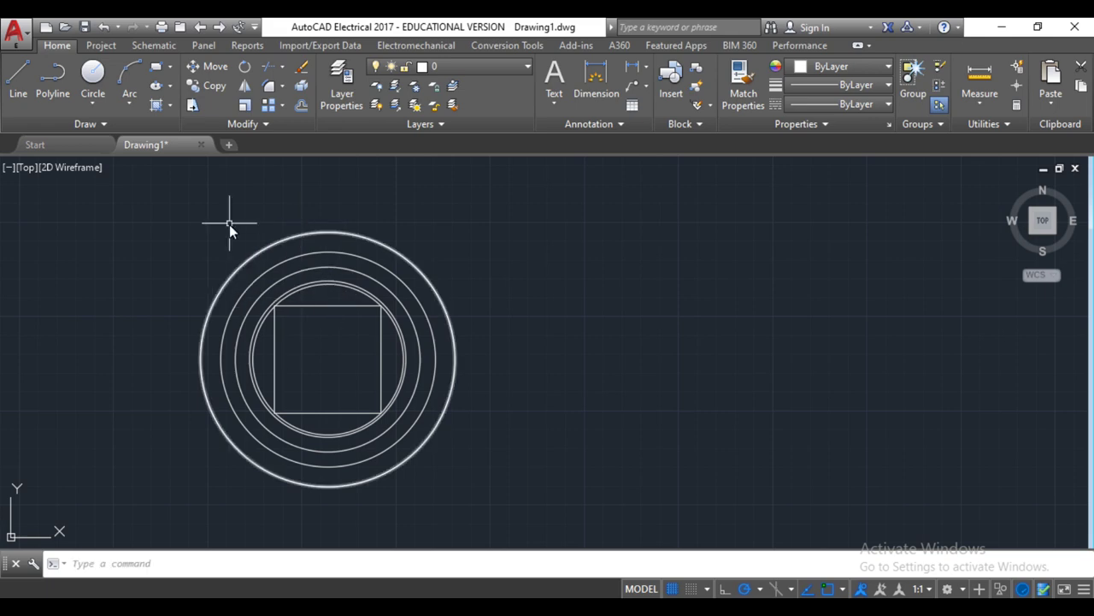
{"action": "left_click", "coordinate": [156, 106]}
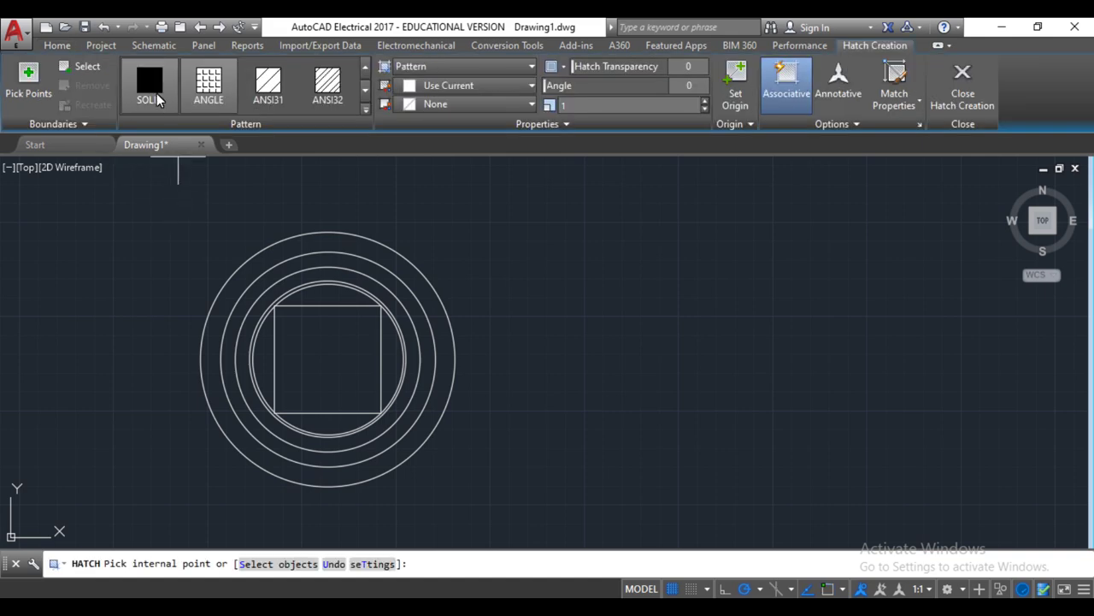
Hatch the narrow ring around the core circle, trying Solid, ANSI31 and ANGLE patterns
{"action": "left_click", "coordinate": [154, 95]}
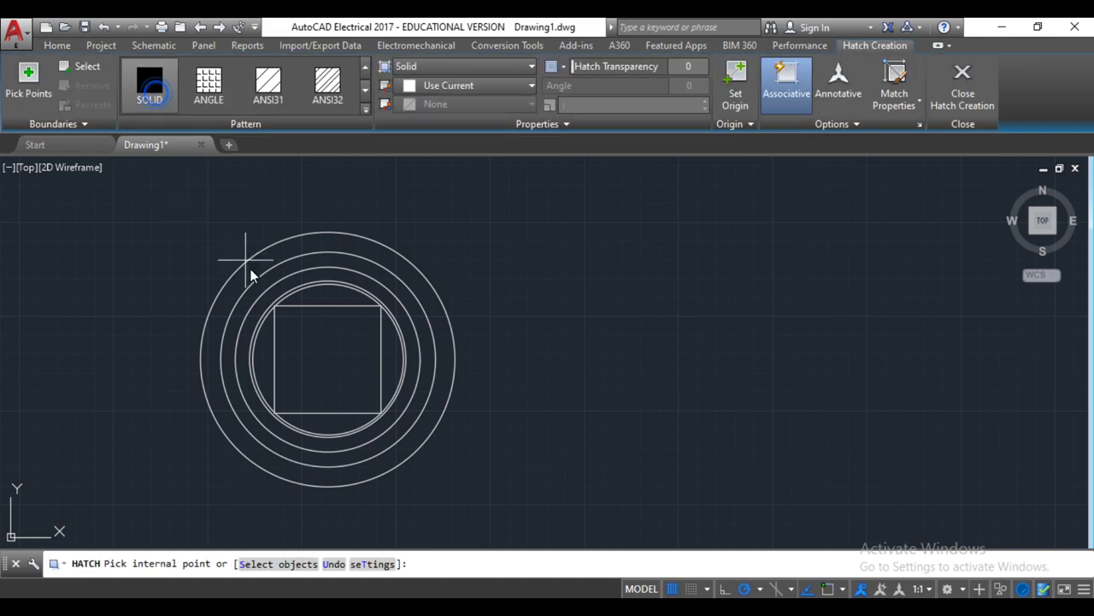
{"action": "left_click", "coordinate": [291, 286]}
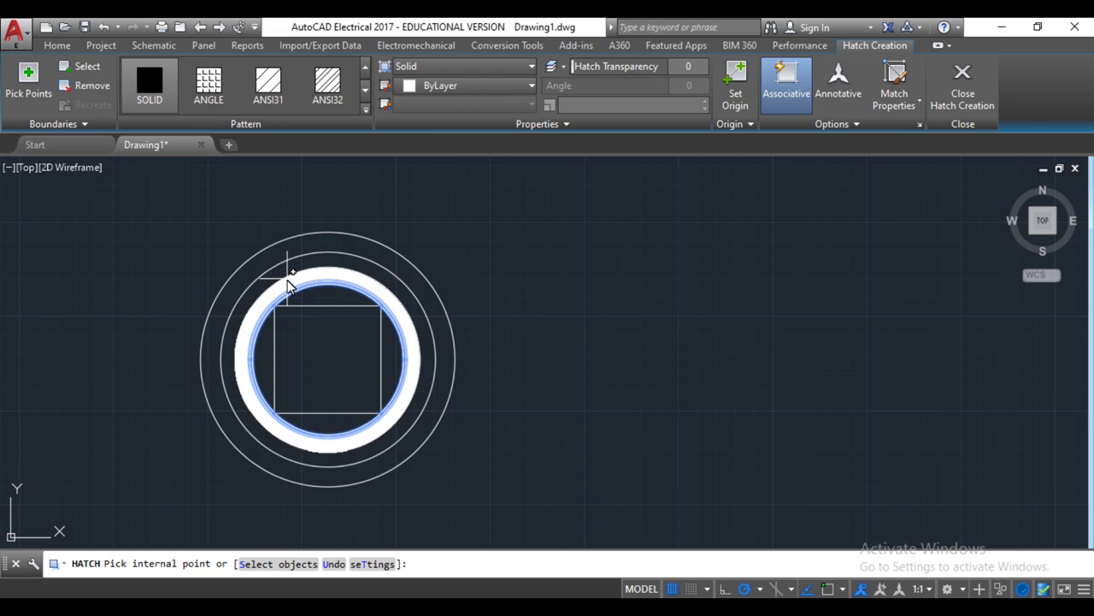
{"action": "left_click", "coordinate": [259, 79]}
{"action": "left_click", "coordinate": [229, 85]}
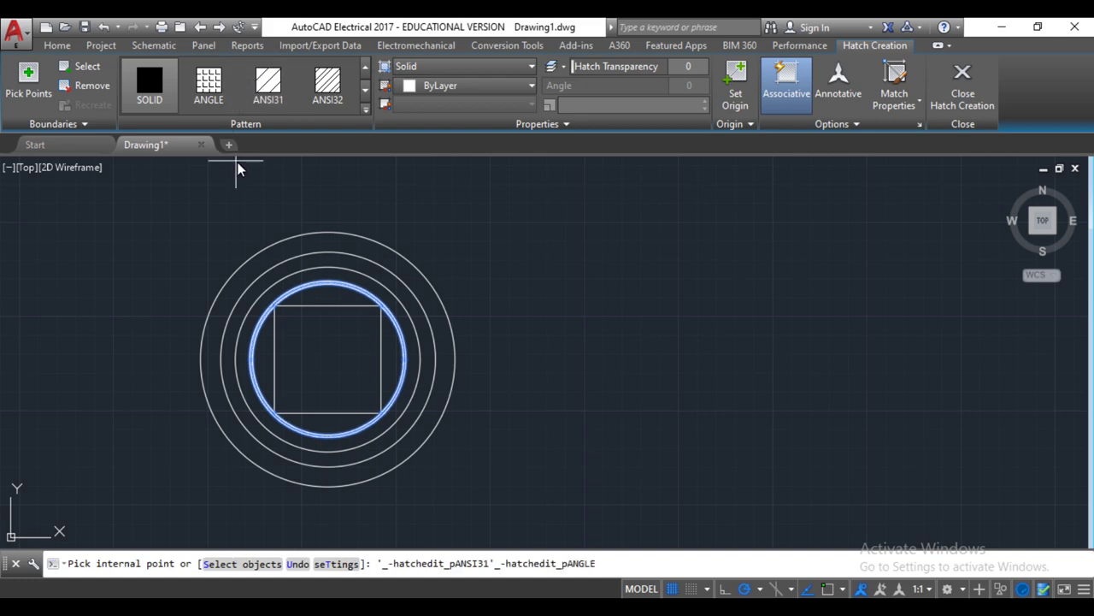
{"action": "key", "text": "Return"}
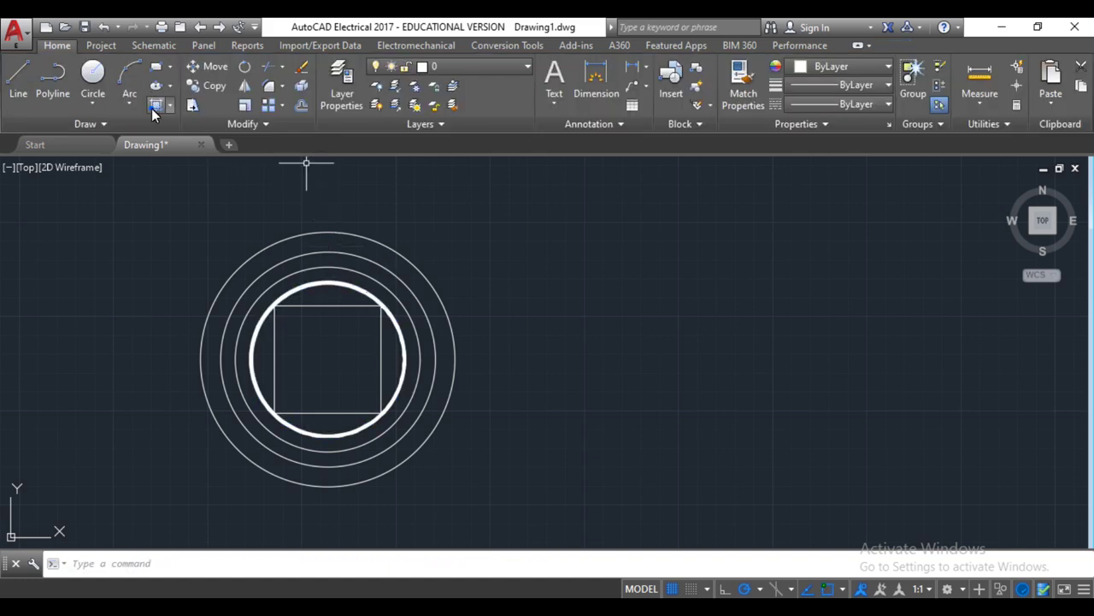
Hatch the ring around the inner circle with the ANSI31 diagonal pattern
{"action": "left_click", "coordinate": [154, 105]}
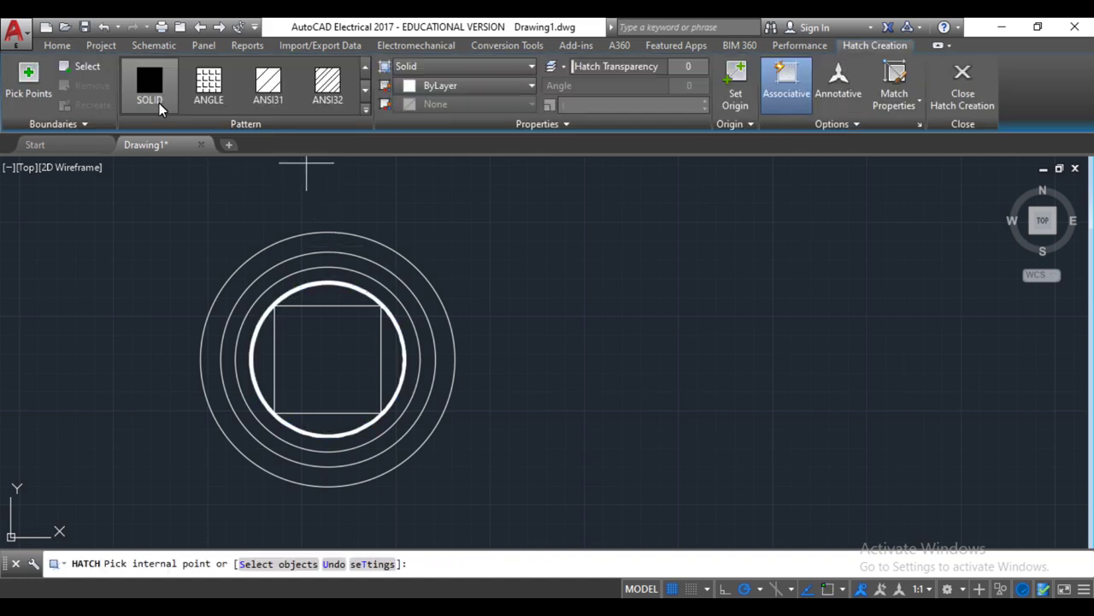
{"action": "left_click", "coordinate": [268, 85]}
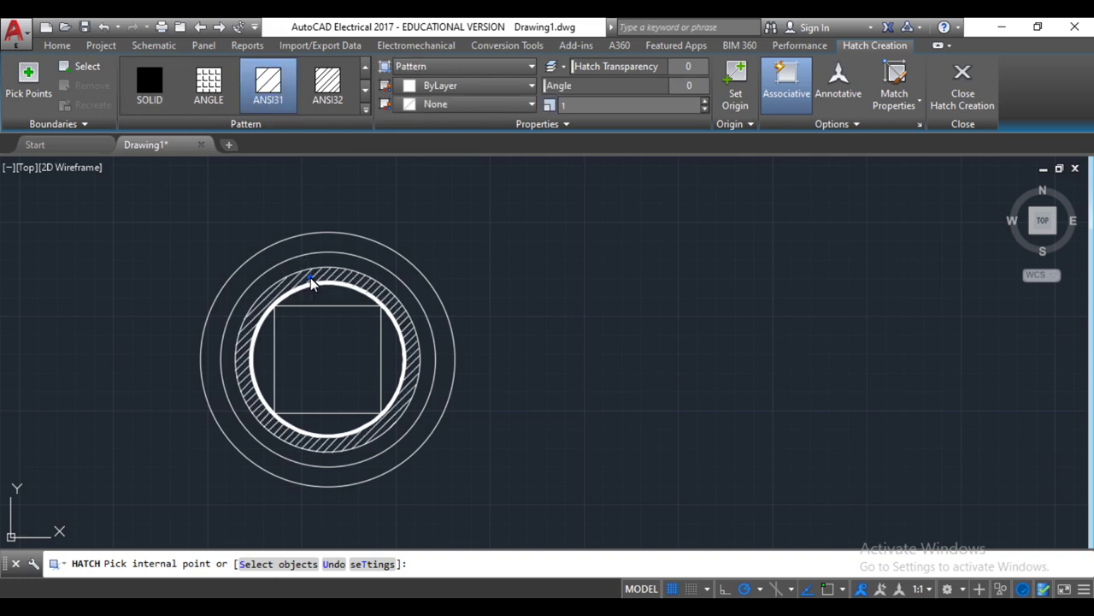
{"action": "left_click", "coordinate": [313, 284]}
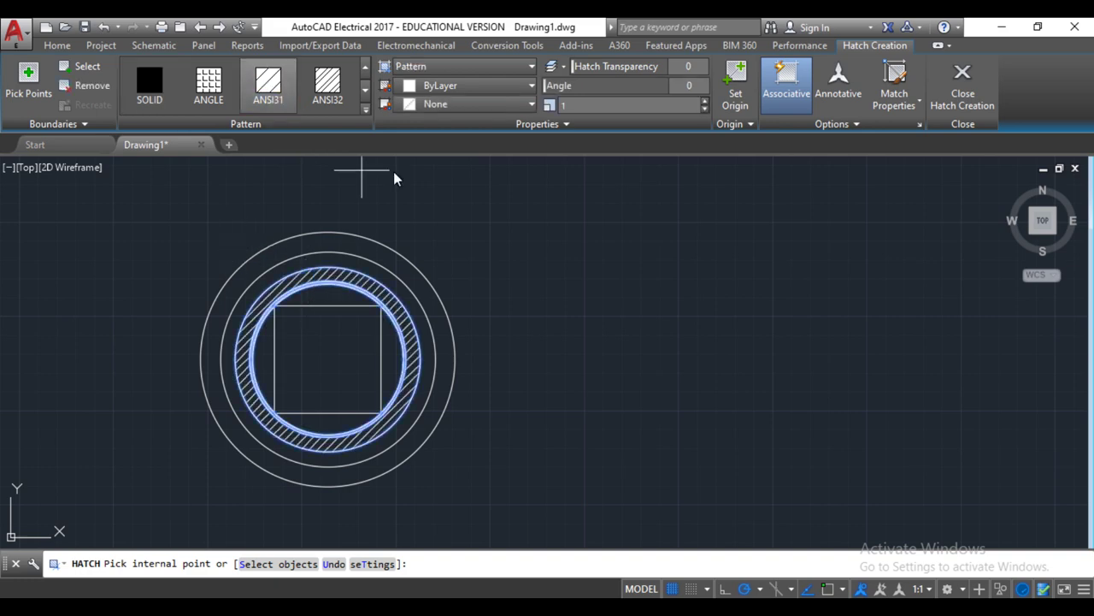
{"action": "key", "text": "Return"}
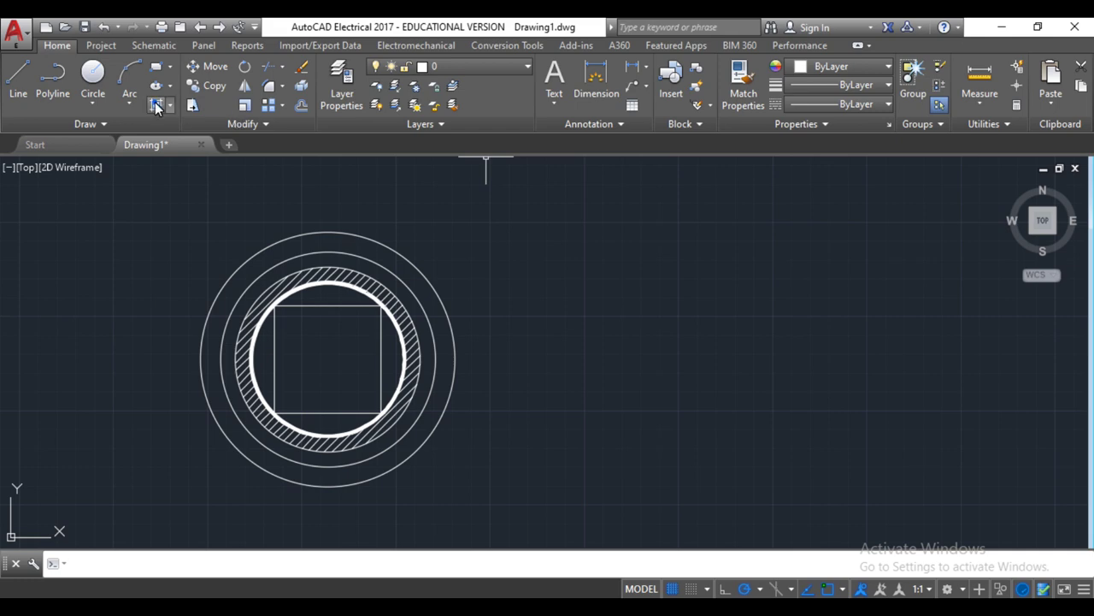
Hatch the outer ring with ANSI31 at scale 2 and angle 90
{"action": "left_click", "coordinate": [157, 105]}
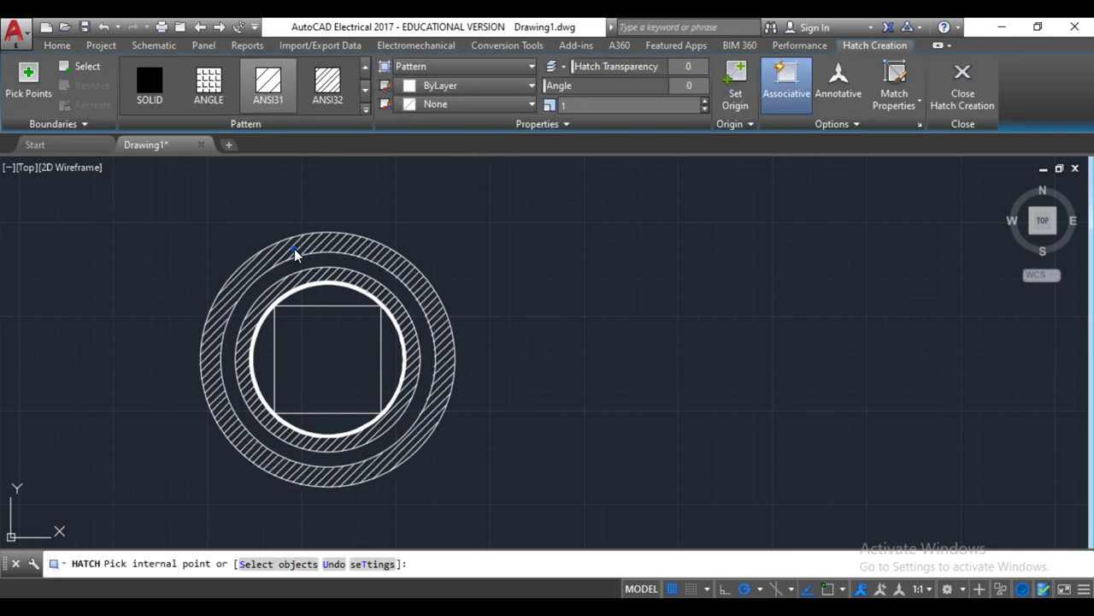
{"action": "left_click", "coordinate": [295, 254]}
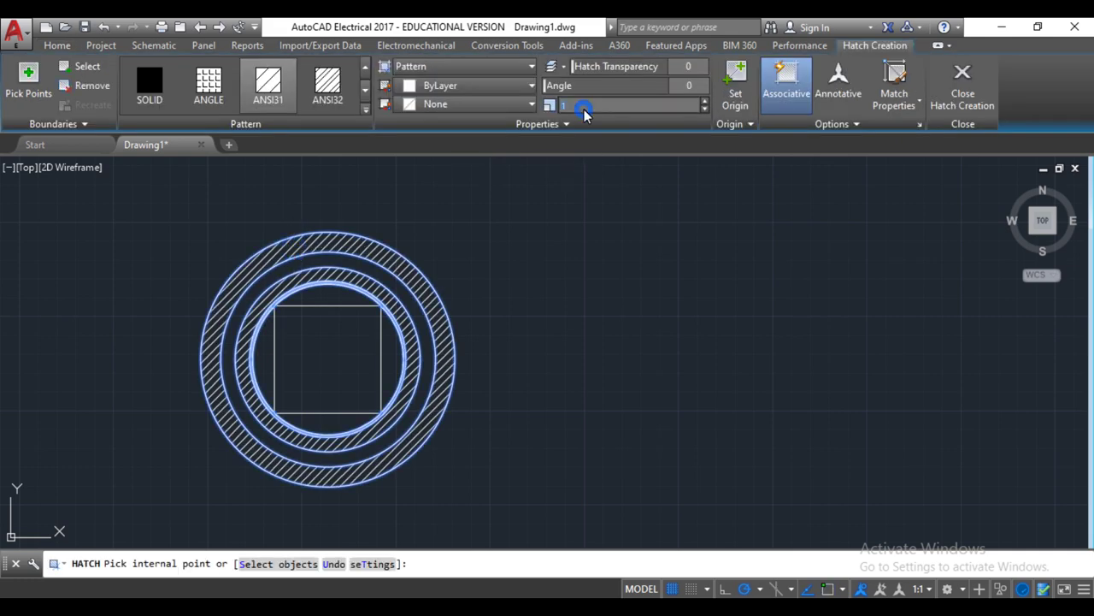
{"action": "type", "text": "2"}
{"action": "key", "text": "Return"}
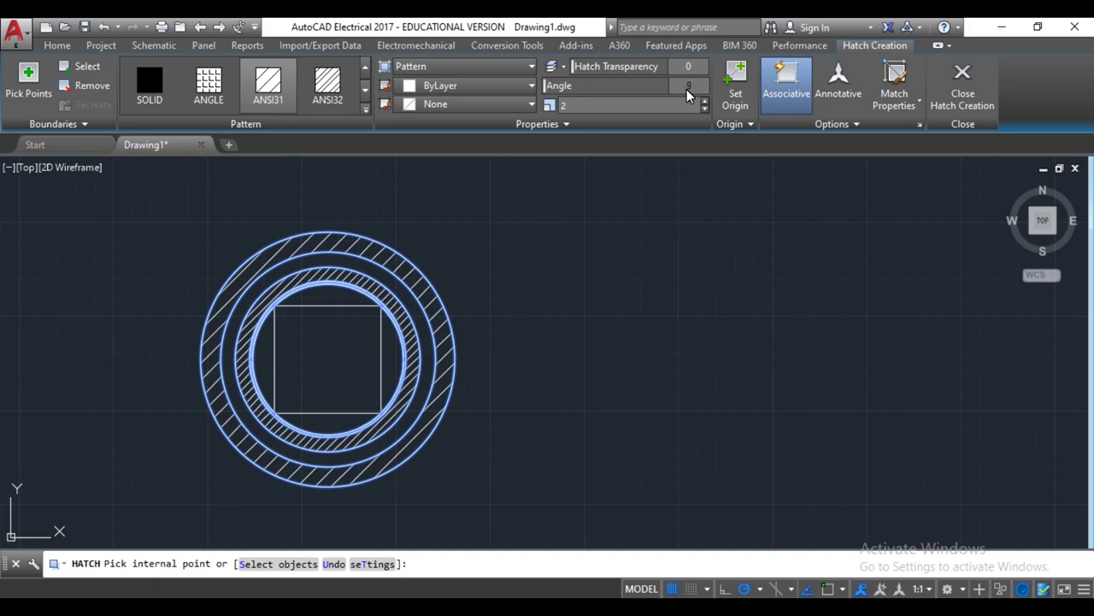
{"action": "type", "text": "90"}
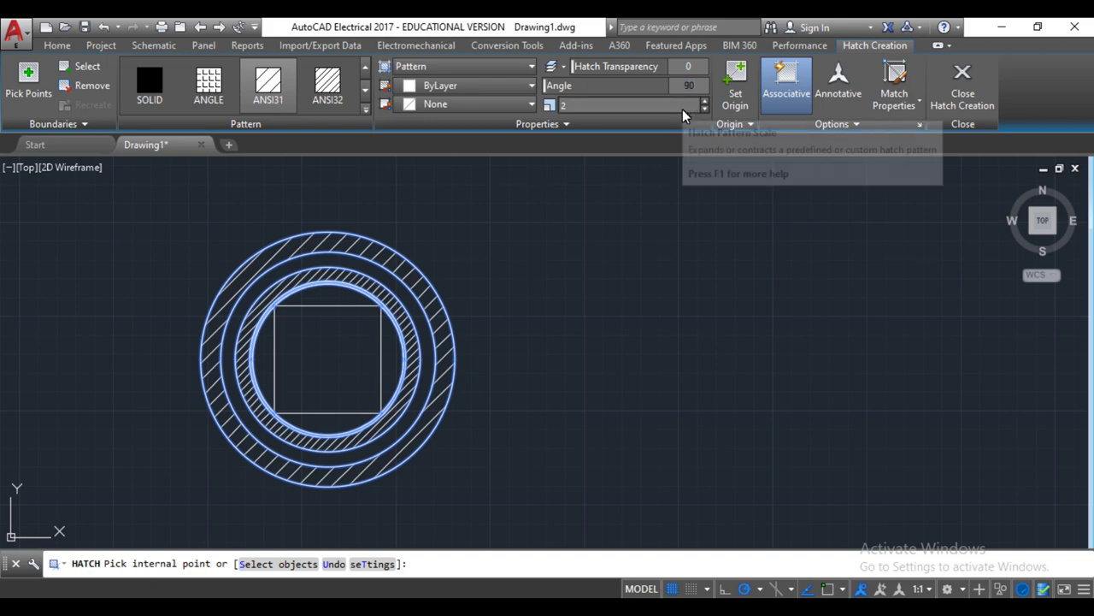
{"action": "key", "text": "Return"}
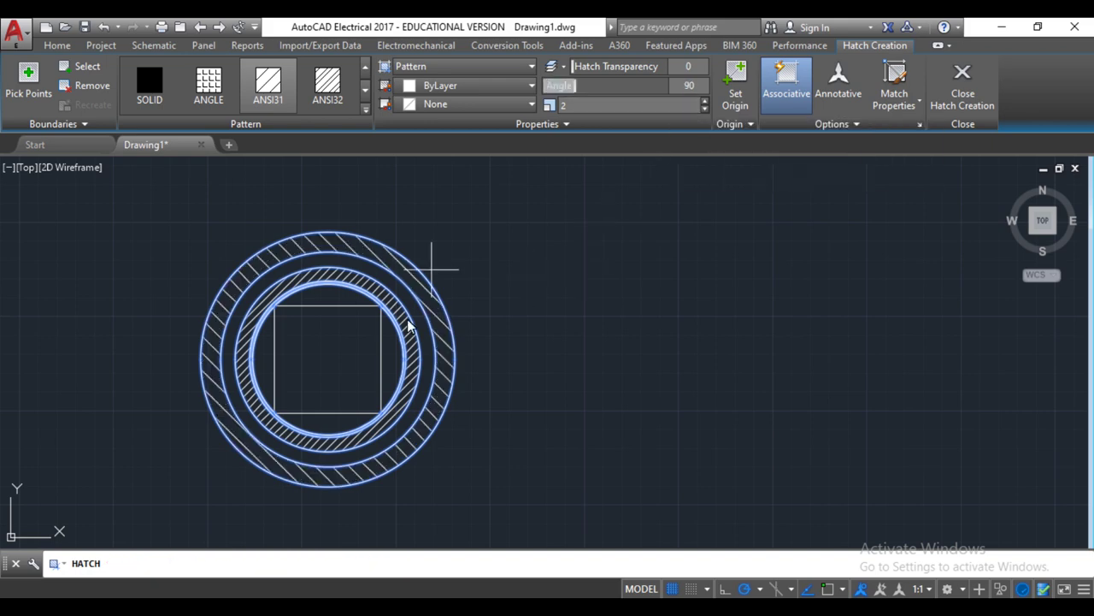
{"action": "scroll", "coordinate": [361, 345], "scroll_direction": "down", "scroll_amount": 2}
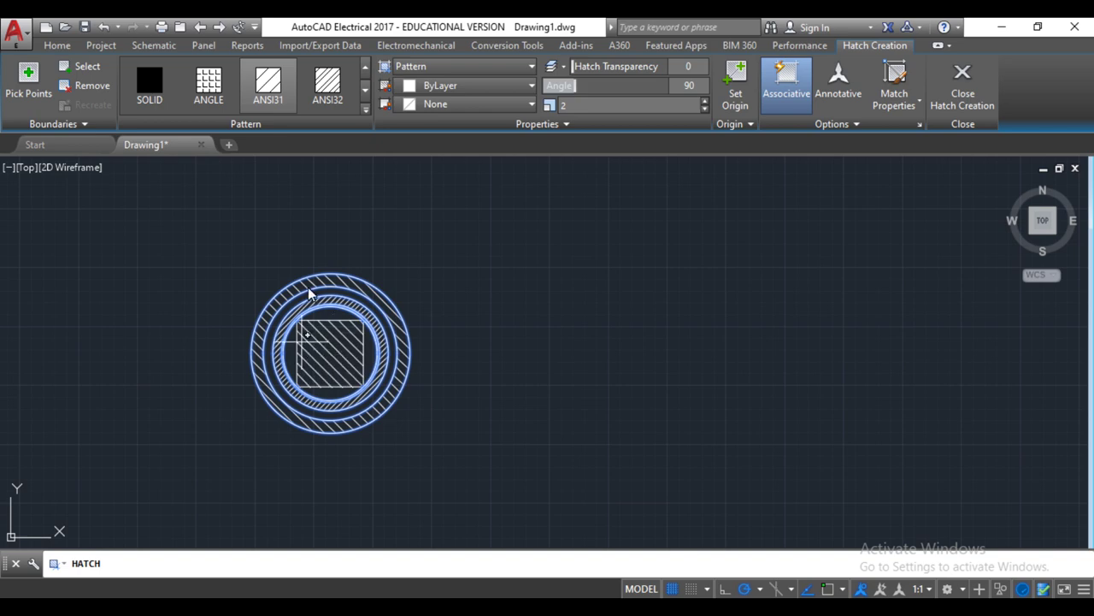
{"action": "scroll", "coordinate": [312, 291], "scroll_direction": "up", "scroll_amount": 5}
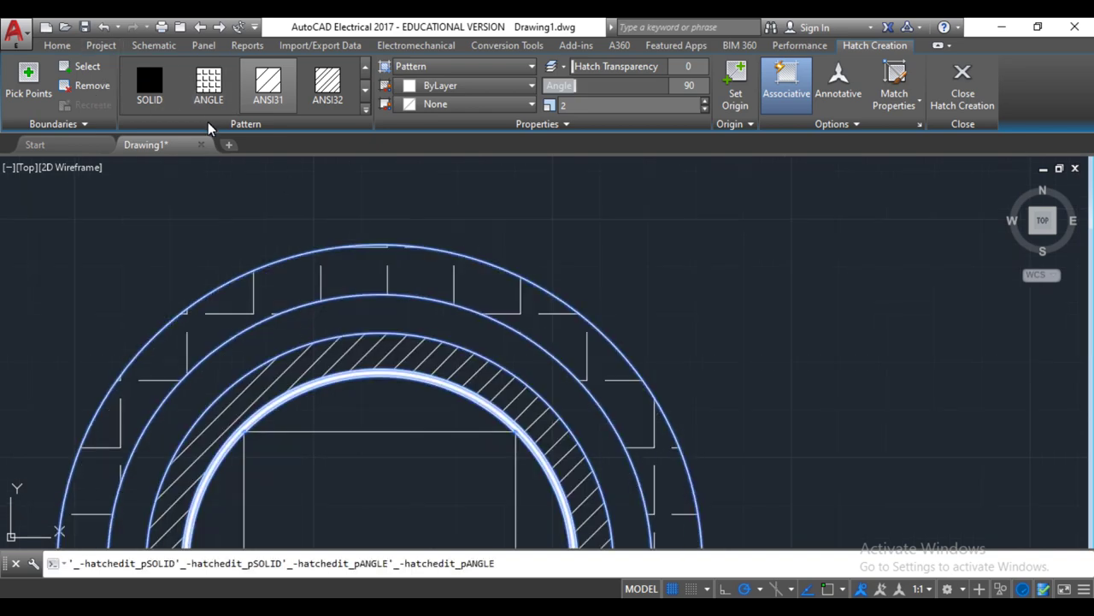
{"action": "key", "text": "Return"}
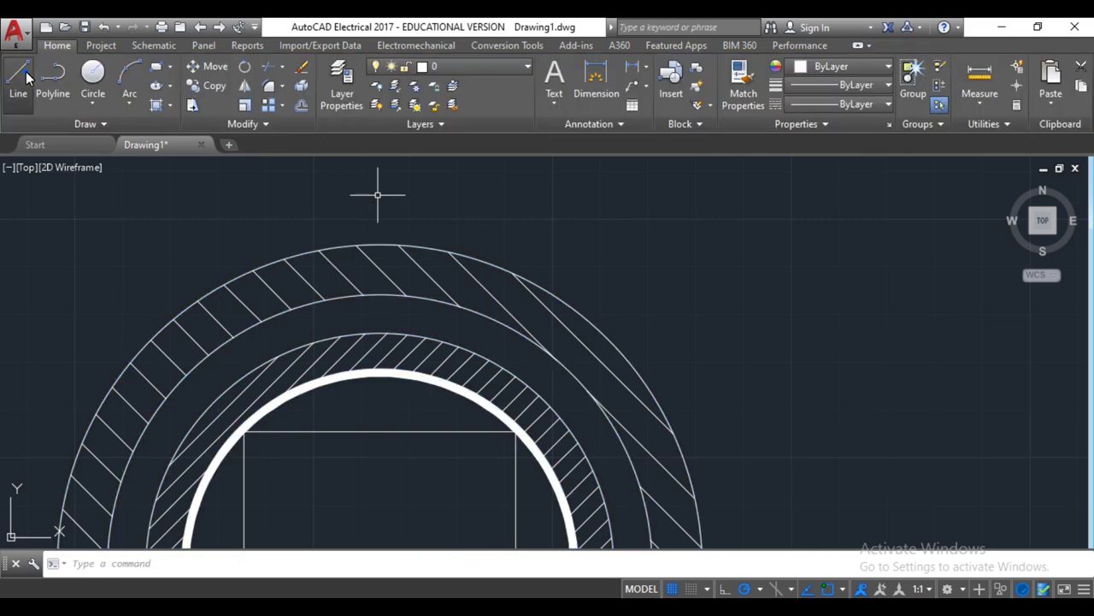
Draw a short vertical line across the gap between the two hatched rings
{"action": "left_click", "coordinate": [18, 77]}
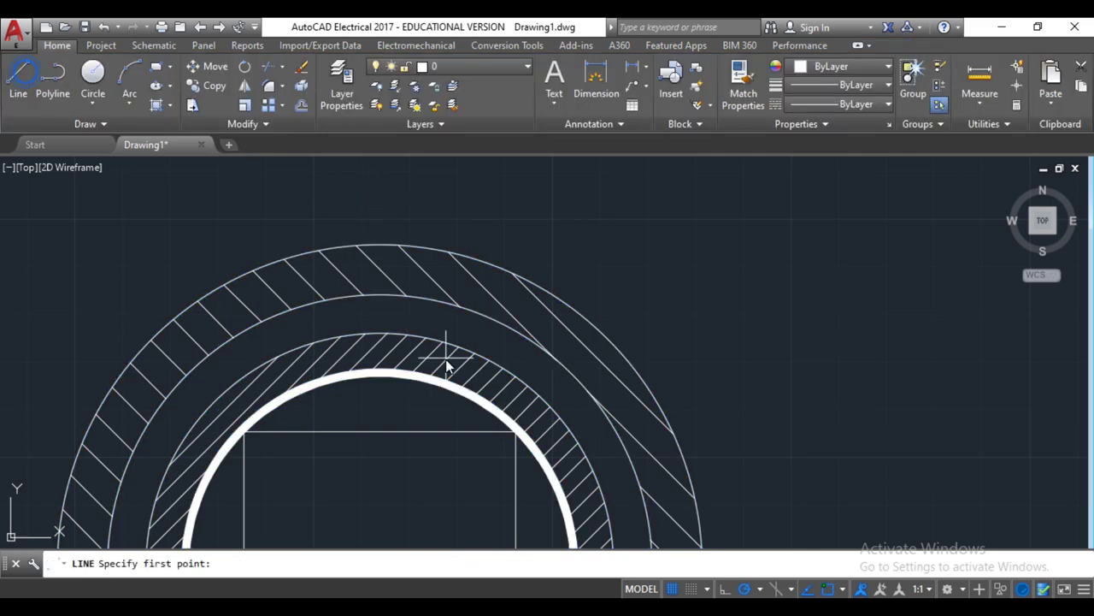
{"action": "left_click", "coordinate": [379, 296]}
{"action": "left_click", "coordinate": [380, 332]}
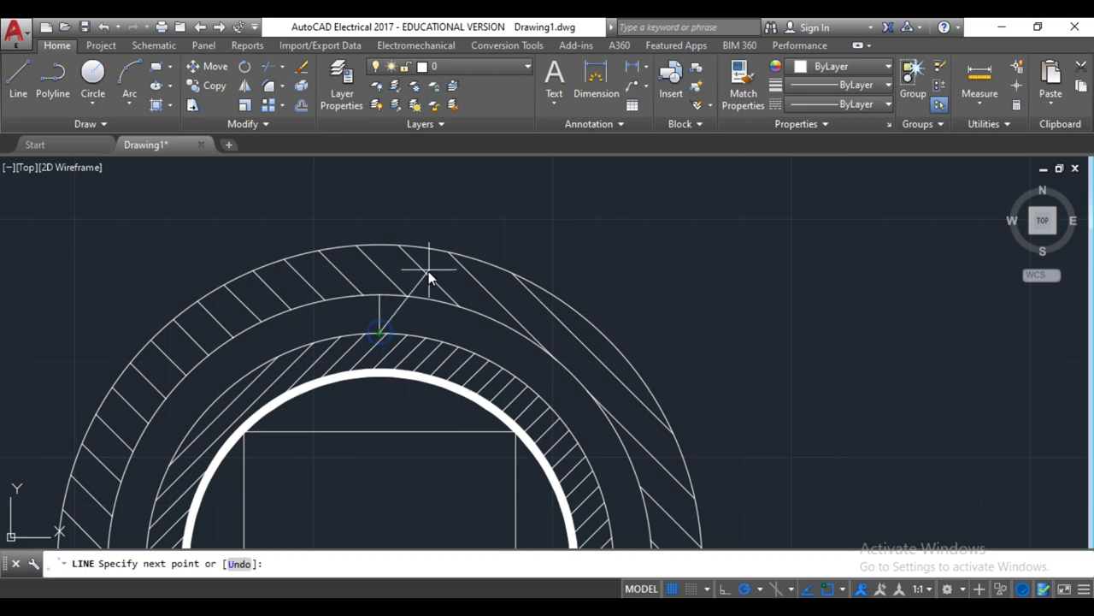
{"action": "key", "text": "Return"}
Offset the short line to make parallel copies on its left and right
{"action": "left_click", "coordinate": [379, 317]}
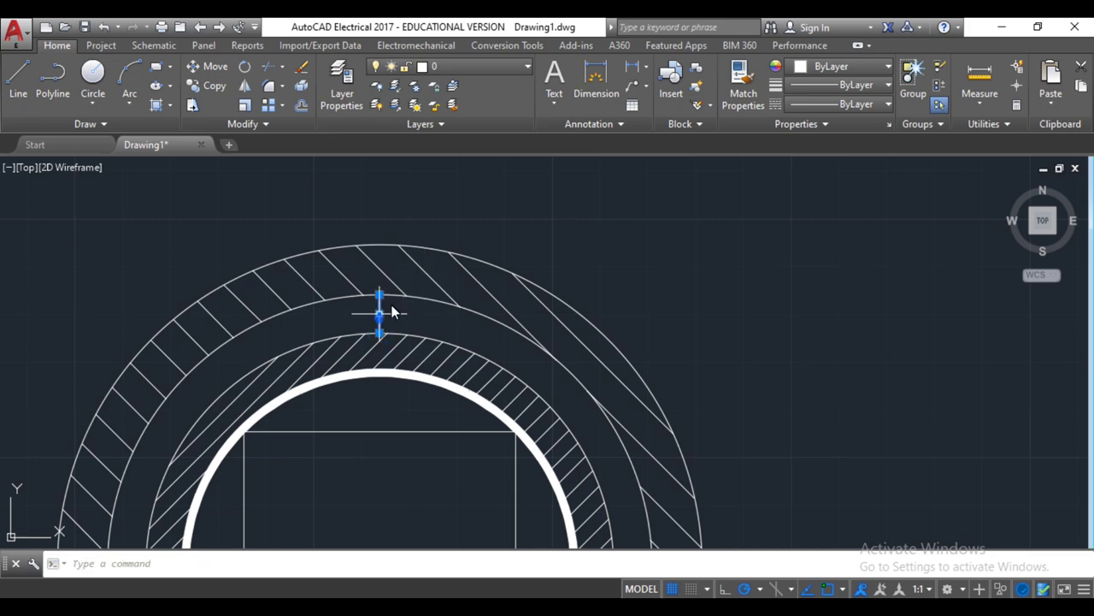
{"action": "left_click", "coordinate": [301, 105]}
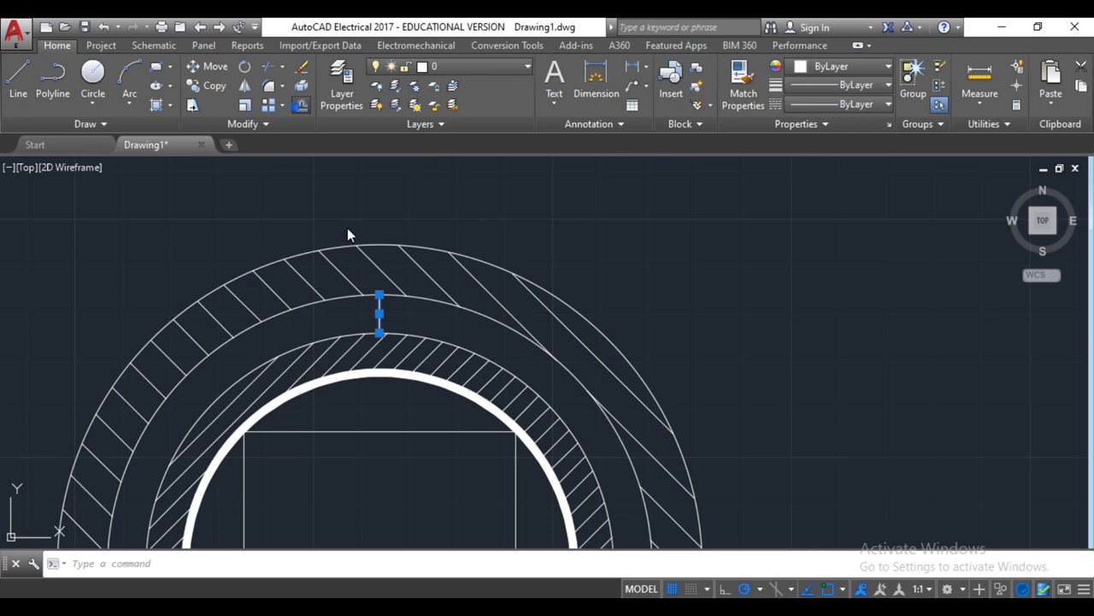
{"action": "left_click", "coordinate": [380, 314]}
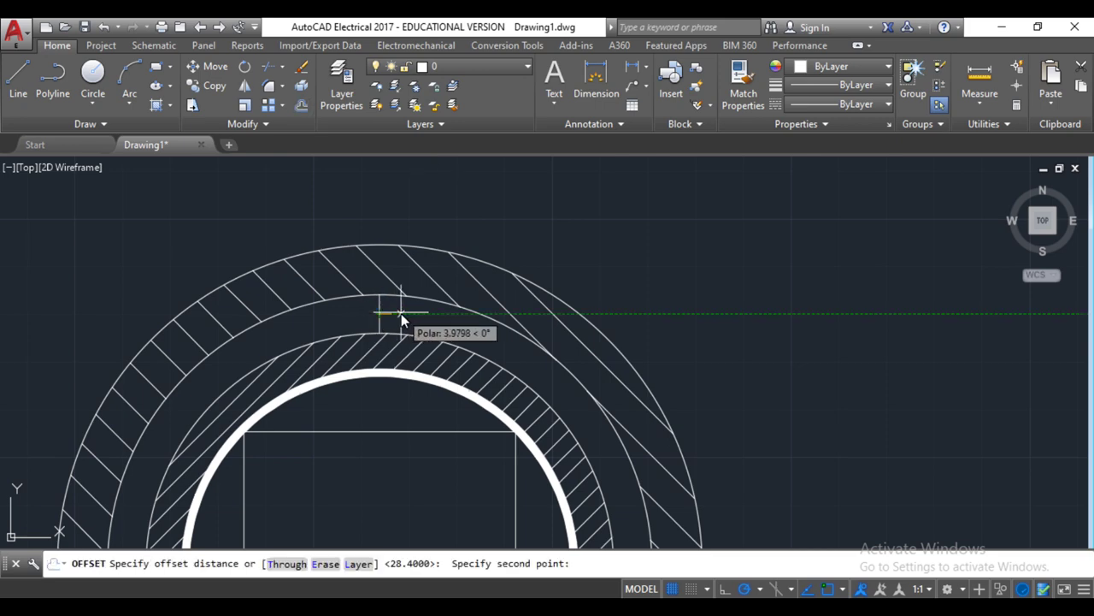
{"action": "left_click", "coordinate": [401, 314]}
{"action": "left_click", "coordinate": [379, 317]}
{"action": "left_click", "coordinate": [362, 319]}
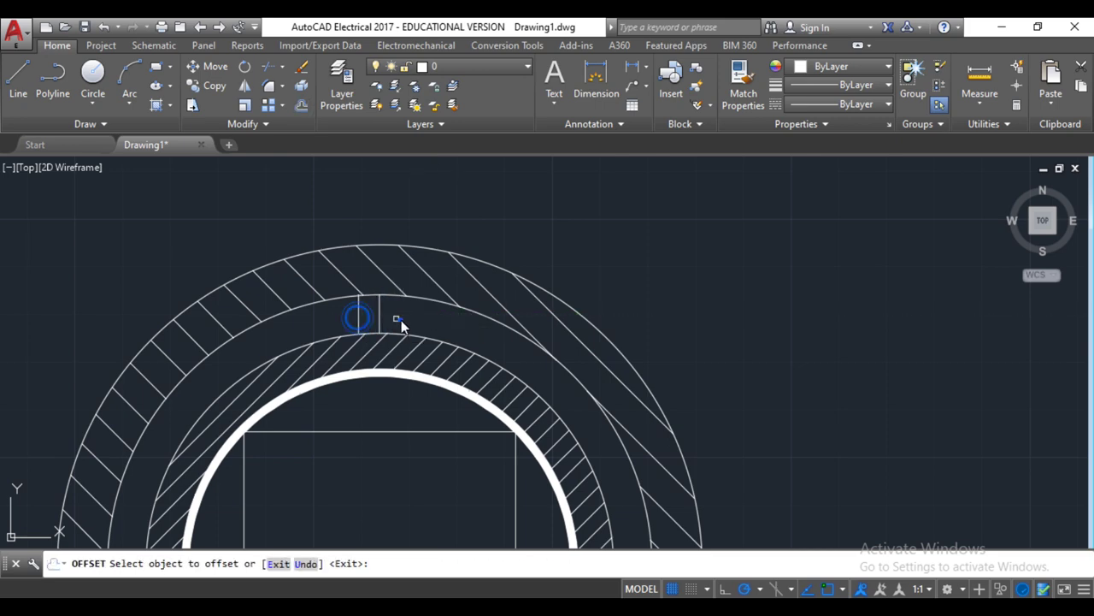
{"action": "left_click", "coordinate": [379, 317]}
{"action": "left_click", "coordinate": [402, 318]}
{"action": "key", "text": "Escape"}
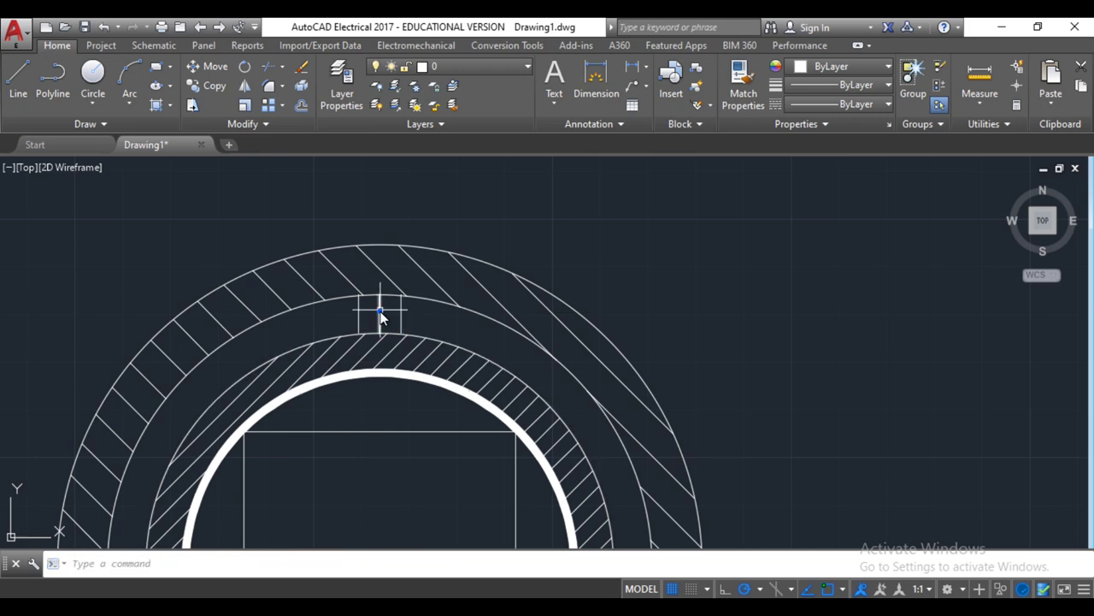
Close the top and bottom of the small box with horizontal lines
{"action": "left_click", "coordinate": [21, 78]}
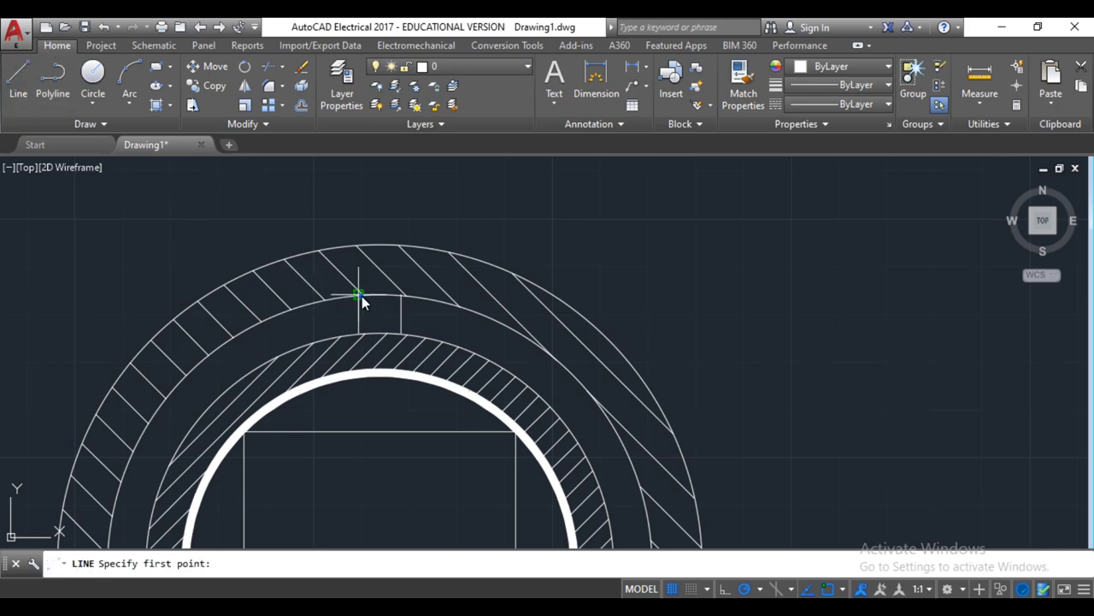
{"action": "left_click", "coordinate": [362, 296]}
{"action": "left_click", "coordinate": [400, 296]}
{"action": "key", "text": "Escape"}
{"action": "key", "text": "Return"}
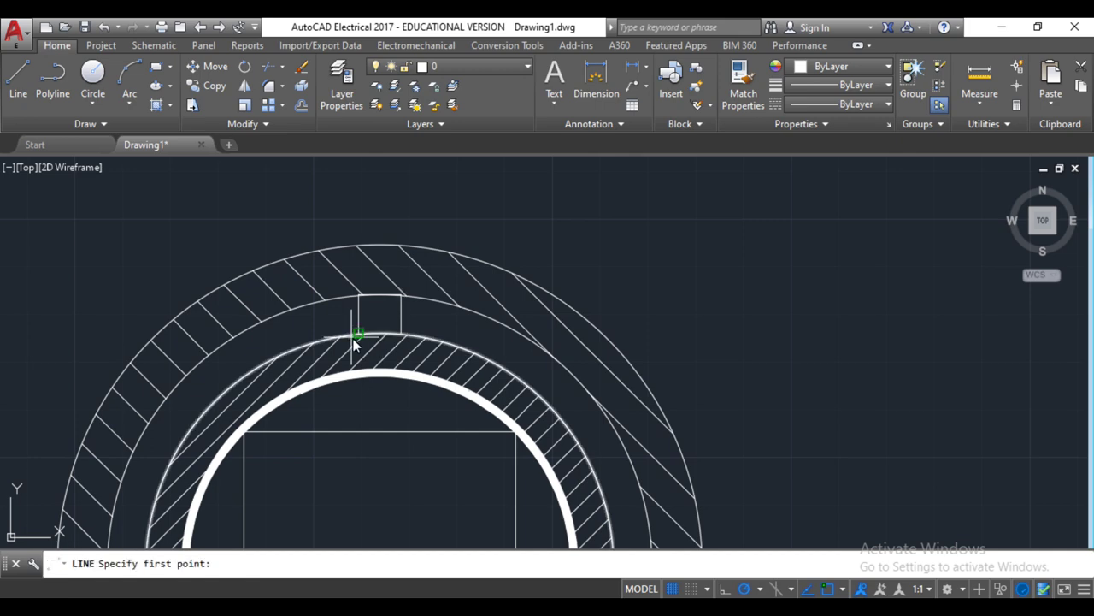
{"action": "left_click", "coordinate": [359, 334]}
{"action": "left_click", "coordinate": [401, 335]}
{"action": "key", "text": "Escape"}
Fill the small box with a SOLID hatch
{"action": "scroll", "coordinate": [410, 313], "scroll_direction": "down", "scroll_amount": 1}
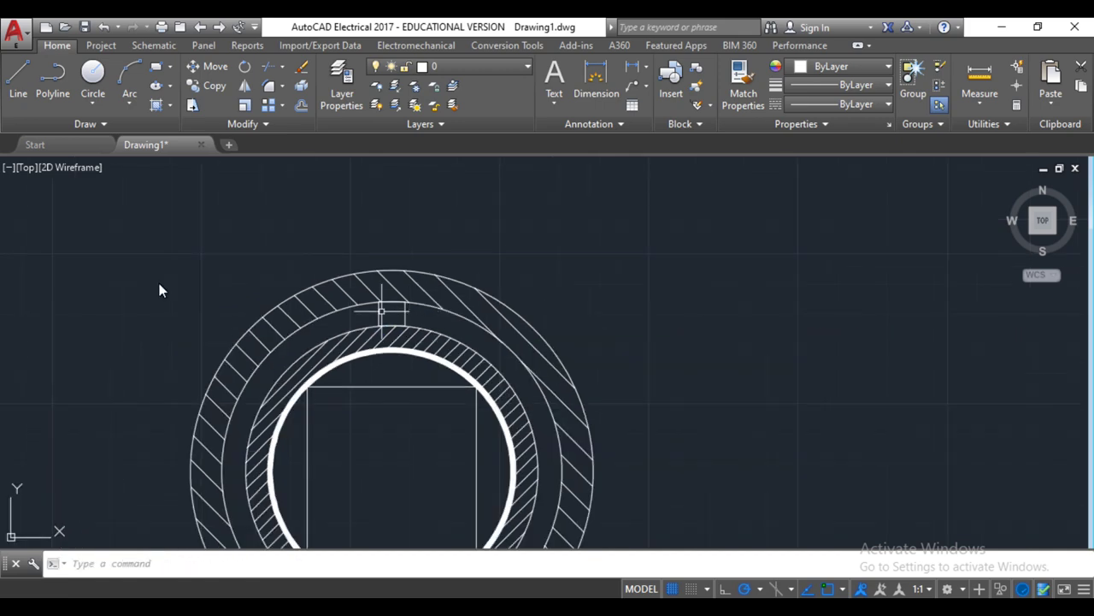
{"action": "left_click", "coordinate": [155, 104]}
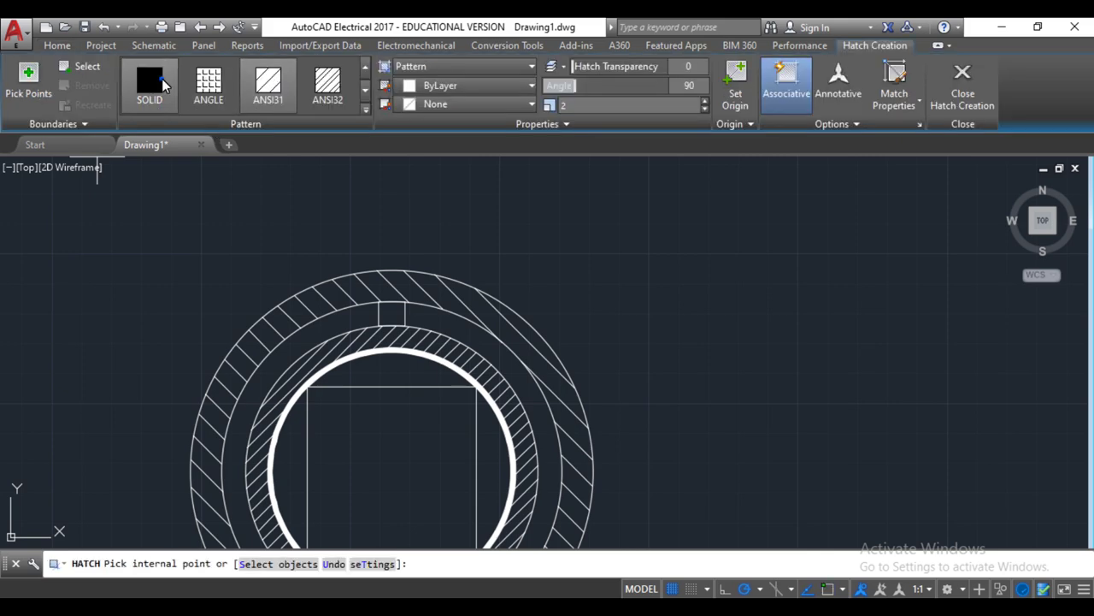
{"action": "left_click", "coordinate": [154, 80]}
{"action": "left_click", "coordinate": [391, 319]}
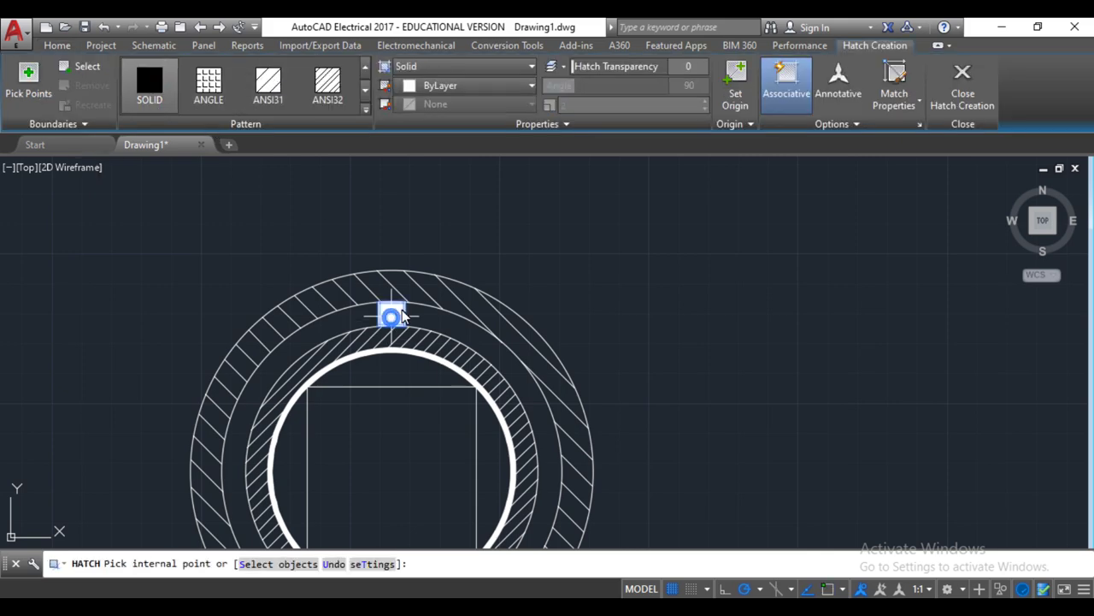
{"action": "key", "text": "Return"}
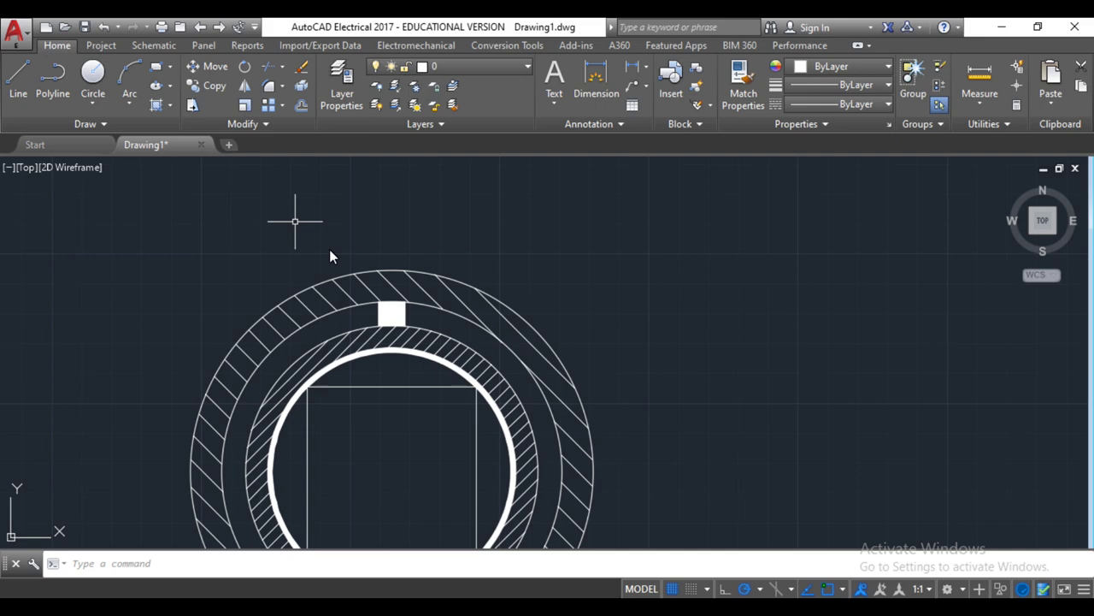
{"action": "left_click", "coordinate": [434, 316]}
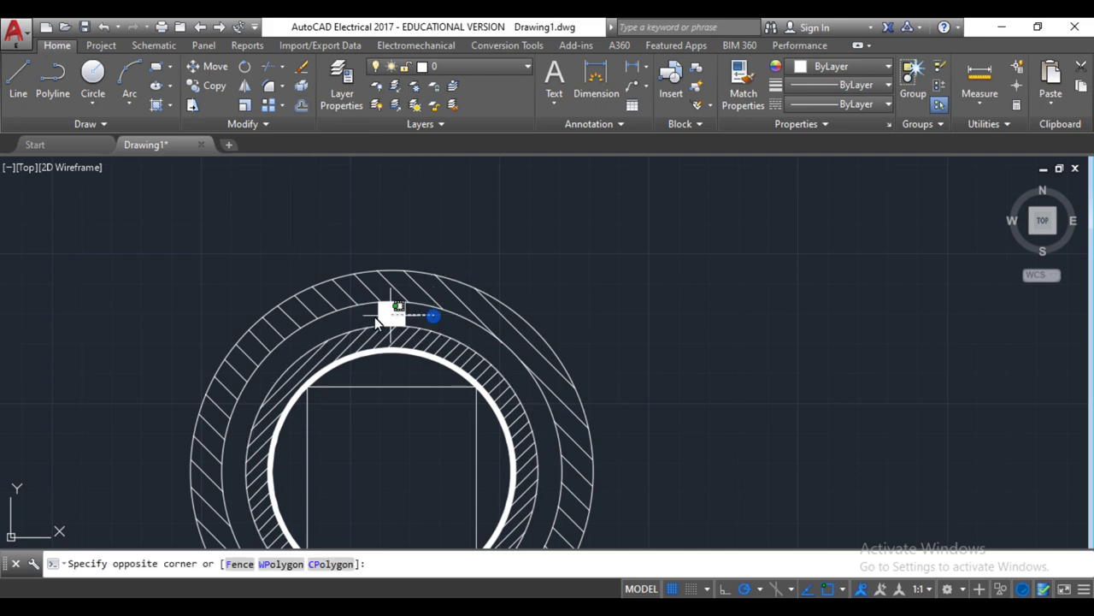
Select the solid-filled small square
{"action": "left_click", "coordinate": [375, 316]}
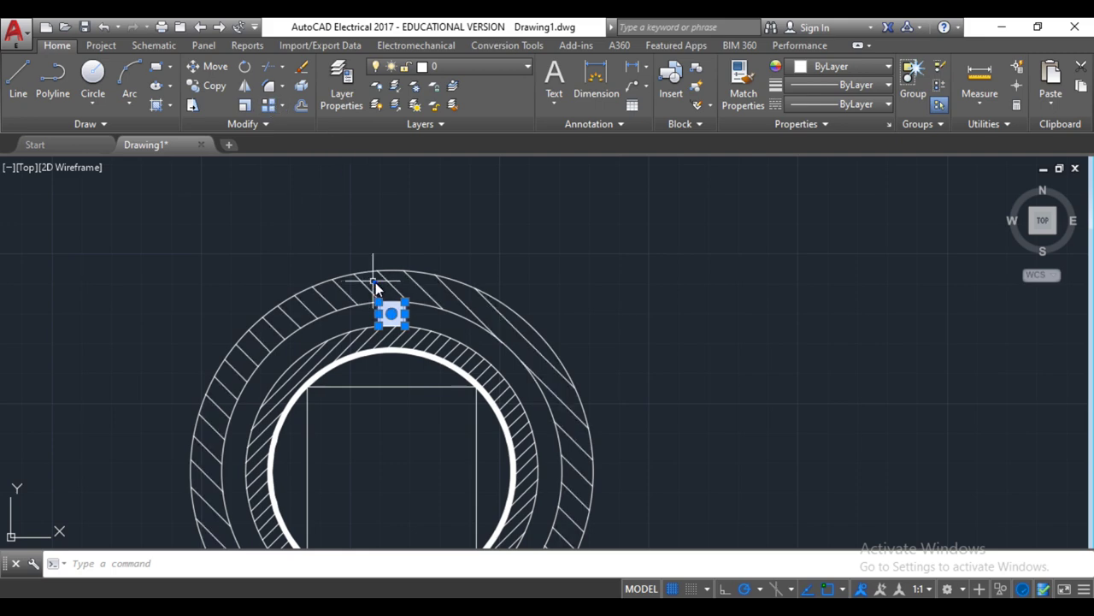
{"action": "left_click_drag", "start_coordinate": [375, 282], "coordinate": [398, 325]}
{"action": "left_click", "coordinate": [365, 296]}
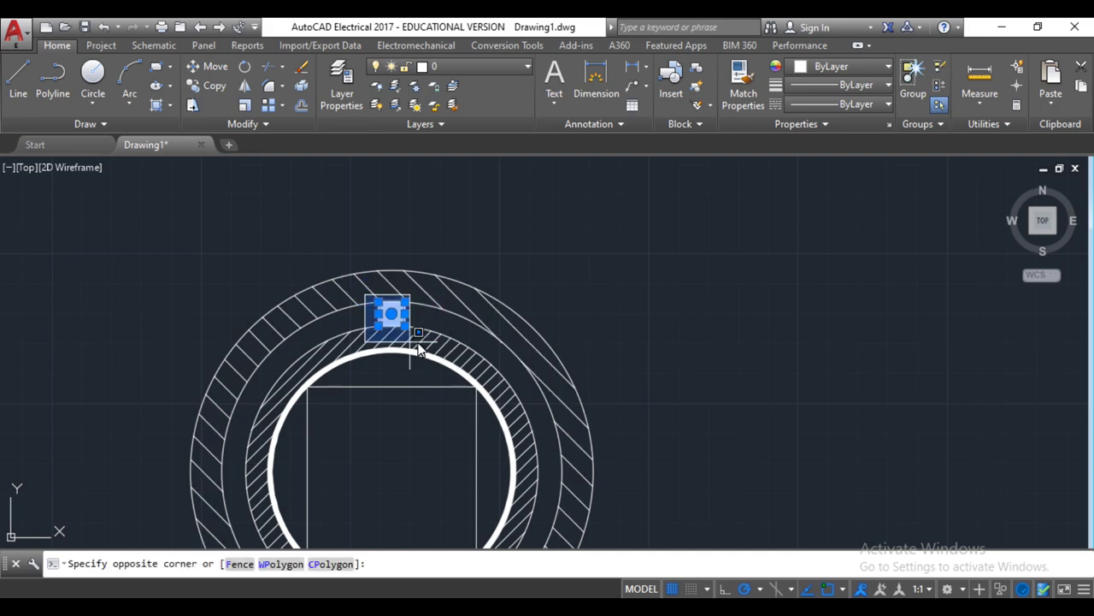
{"action": "left_click", "coordinate": [418, 350]}
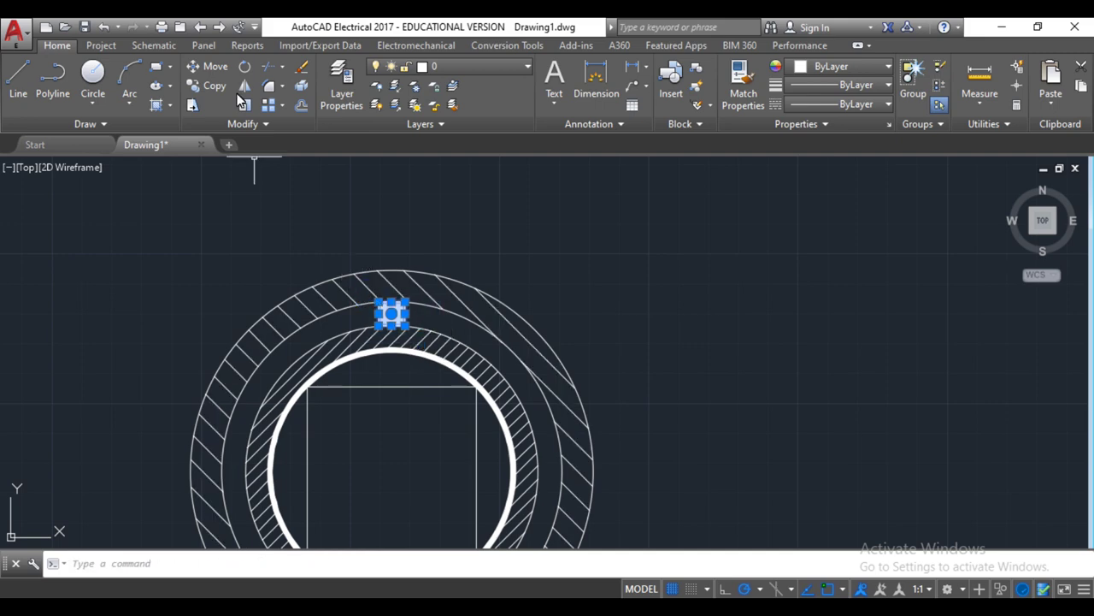
Polar-array the square around the circle's centre with 8 items
{"action": "left_click", "coordinate": [280, 106]}
{"action": "left_click", "coordinate": [295, 189]}
{"action": "scroll", "coordinate": [400, 301], "scroll_direction": "down", "scroll_amount": 2}
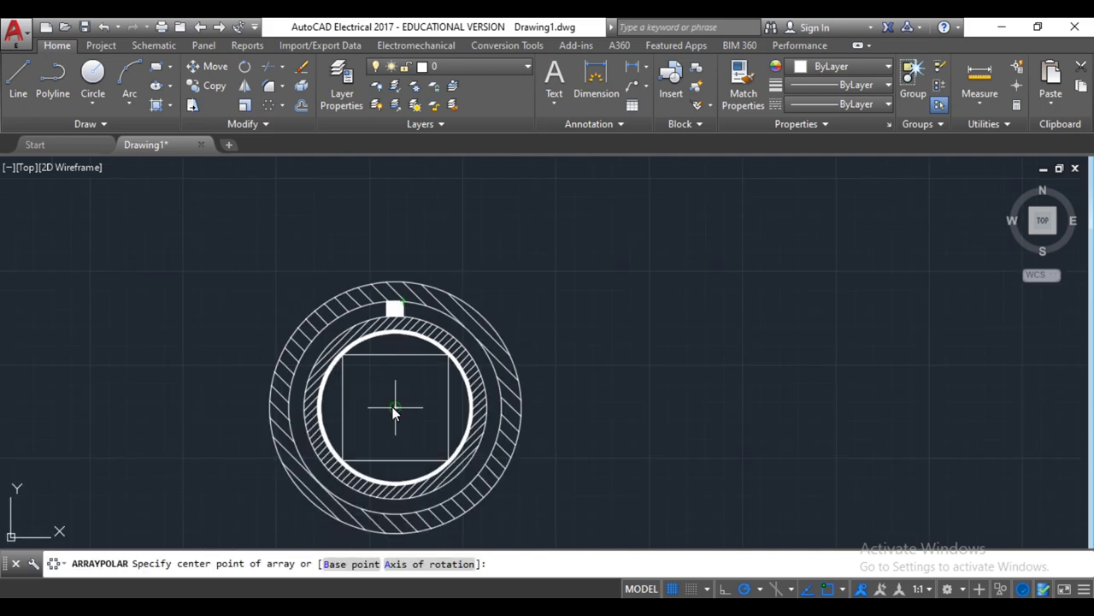
{"action": "left_click", "coordinate": [394, 408]}
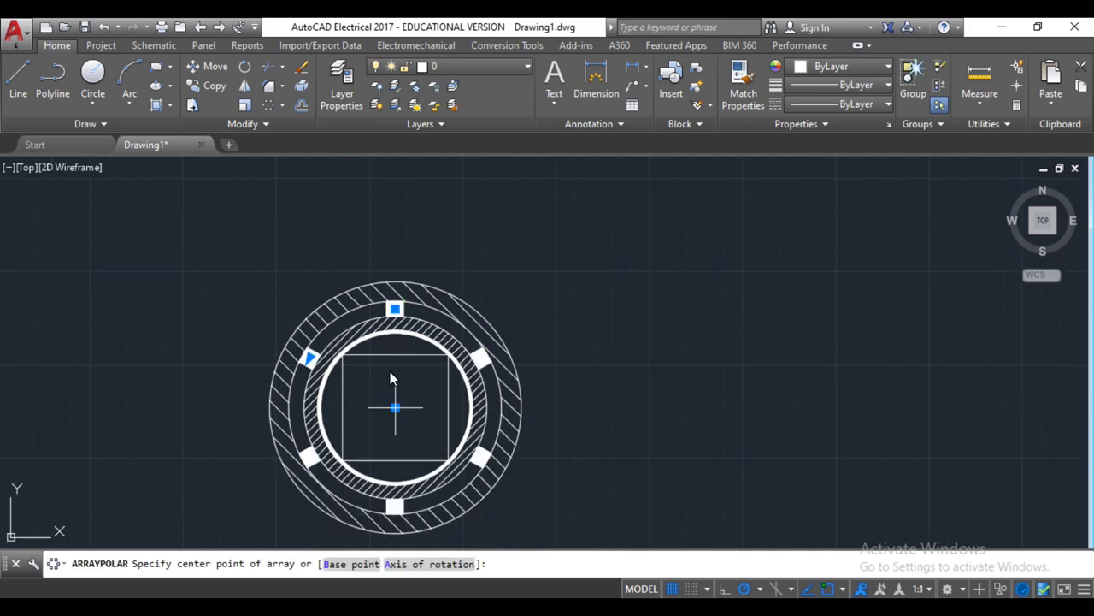
{"action": "left_click", "coordinate": [168, 67]}
{"action": "type", "text": "8"}
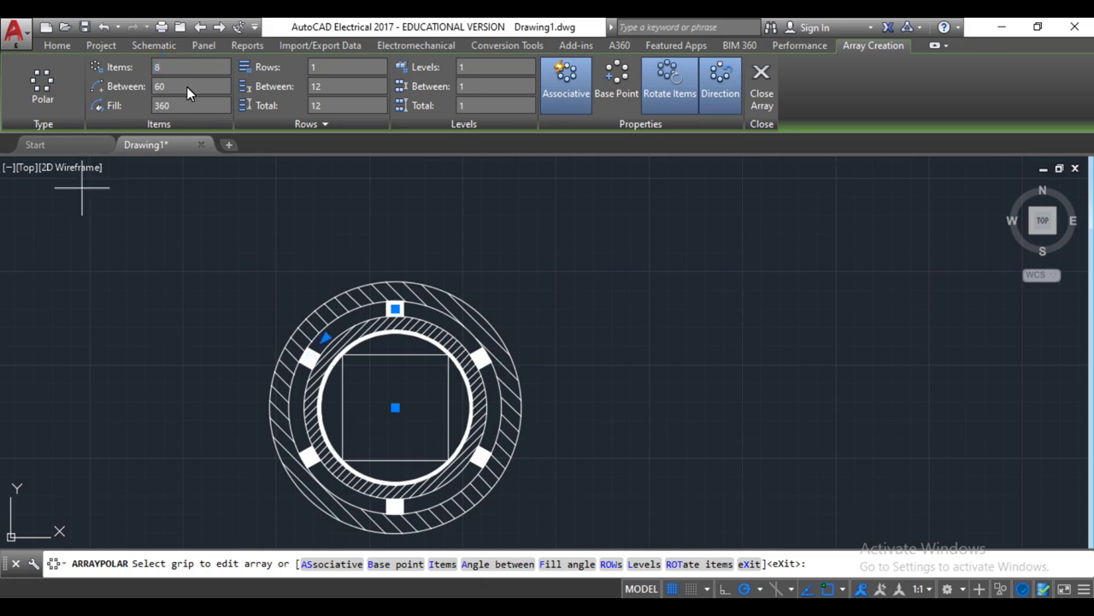
{"action": "key", "text": "Return"}
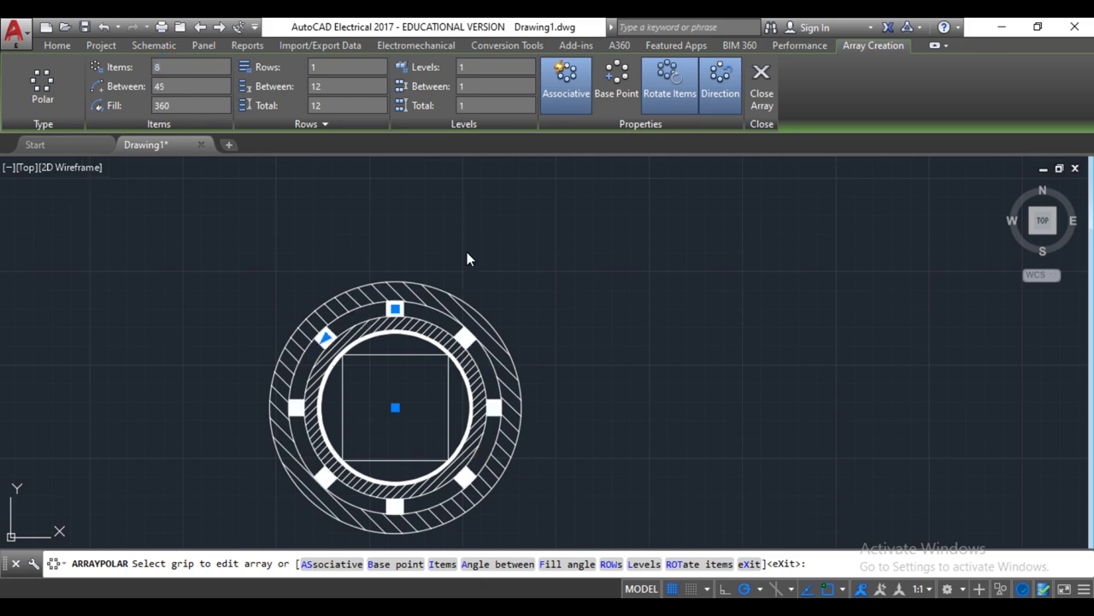
{"action": "key", "text": "Return"}
{"action": "scroll", "coordinate": [446, 280], "scroll_direction": "down", "scroll_amount": 2}
{"action": "scroll", "coordinate": [460, 239], "scroll_direction": "down", "scroll_amount": 4}
{"action": "scroll", "coordinate": [460, 238], "scroll_direction": "up", "scroll_amount": 2}
{"action": "scroll", "coordinate": [460, 244], "scroll_direction": "up", "scroll_amount": 3}
{"action": "scroll", "coordinate": [428, 299], "scroll_direction": "down", "scroll_amount": 1}
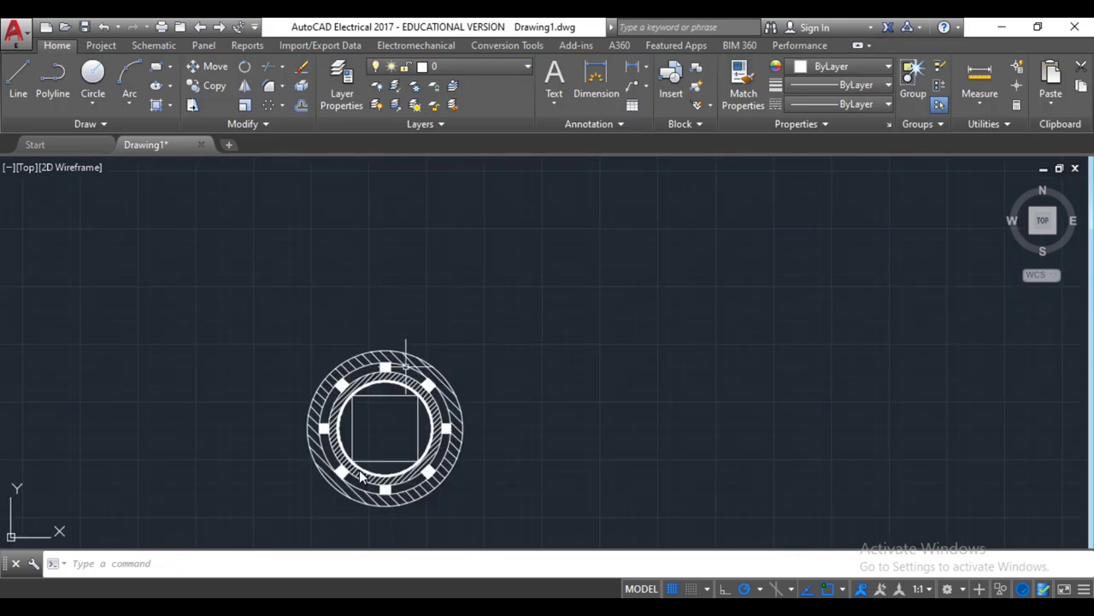
Draw a vertical extension line up from the circle's left edge
{"action": "left_click", "coordinate": [18, 79]}
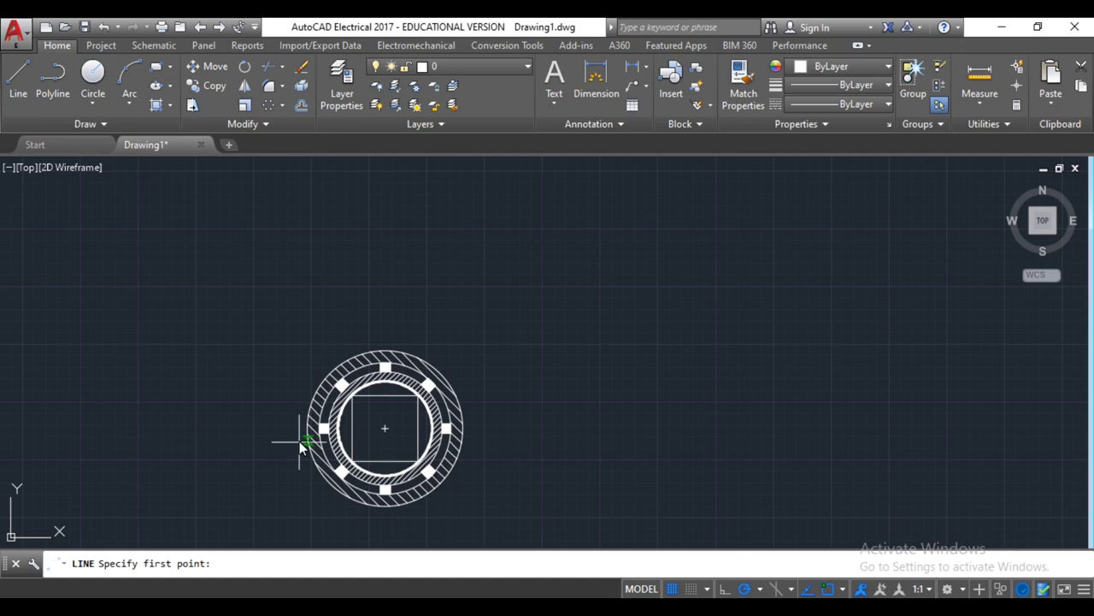
{"action": "left_click", "coordinate": [306, 429]}
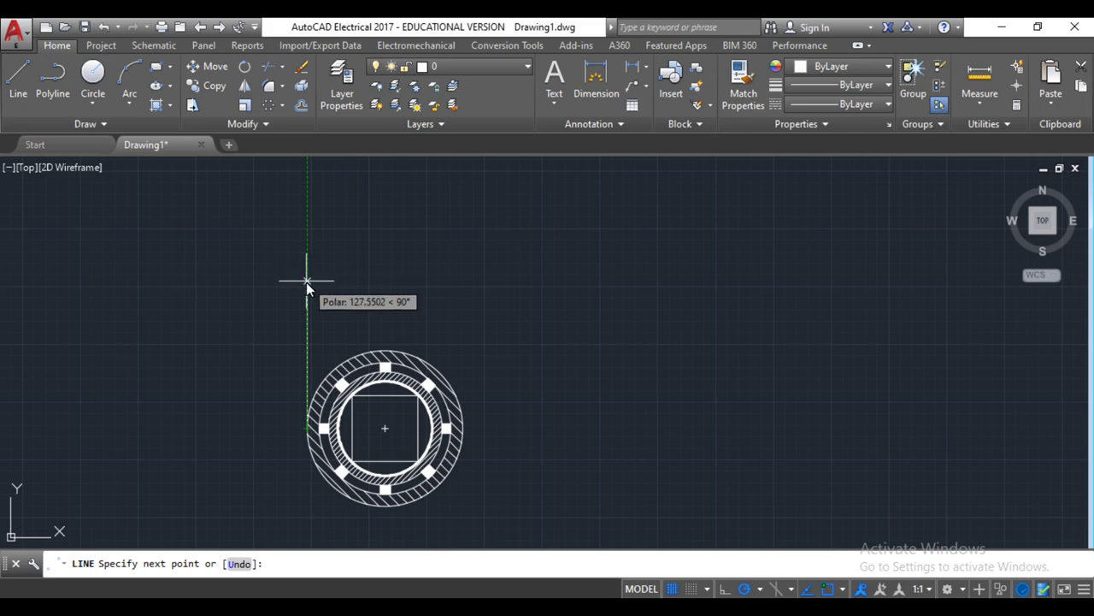
{"action": "left_click", "coordinate": [306, 282]}
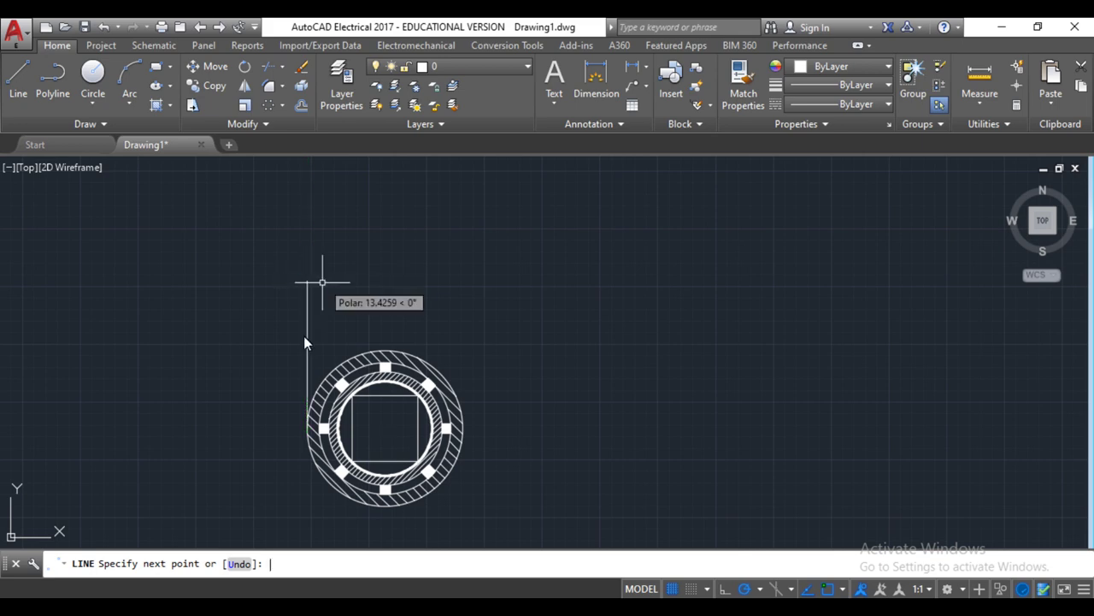
{"action": "key", "text": "Escape"}
{"action": "key", "text": "Return"}
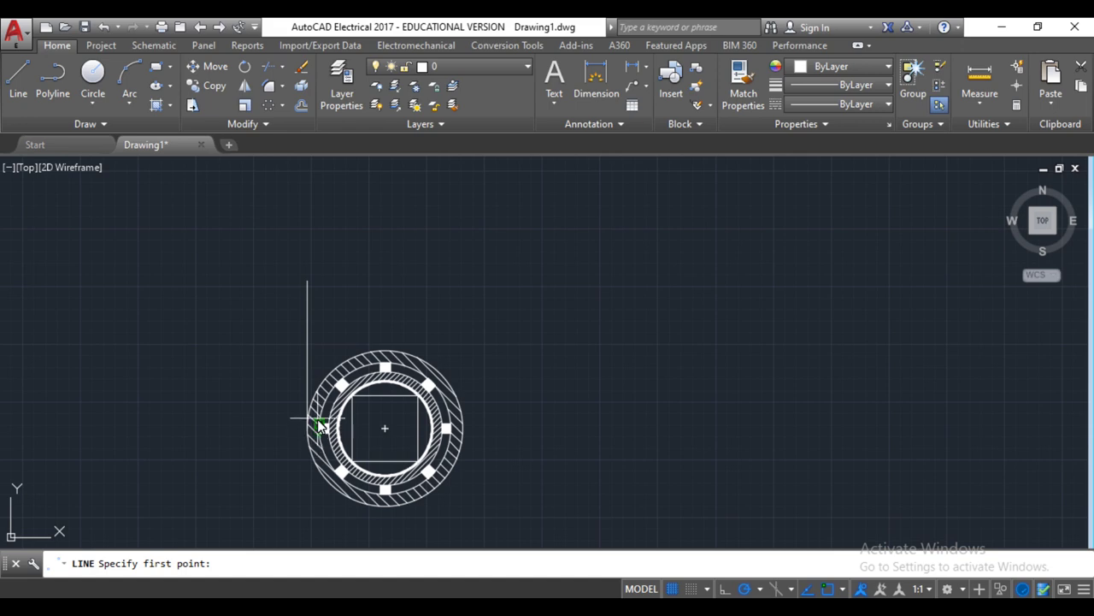
Draw a second vertical extension line up from the left square's edge
{"action": "scroll", "coordinate": [318, 433], "scroll_direction": "up", "scroll_amount": 5}
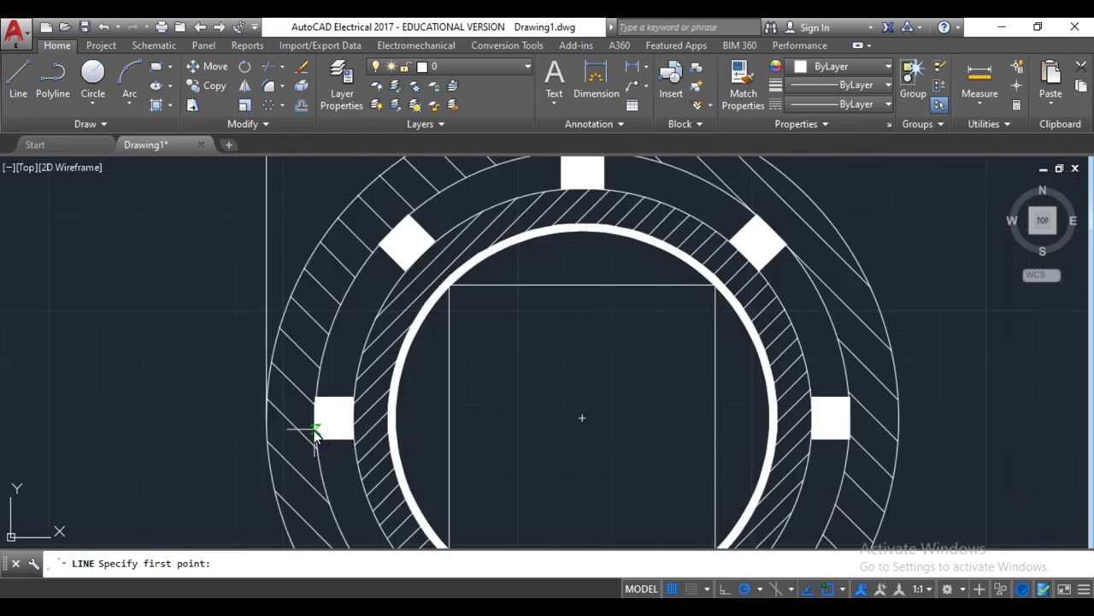
{"action": "scroll", "coordinate": [316, 423], "scroll_direction": "up", "scroll_amount": 5}
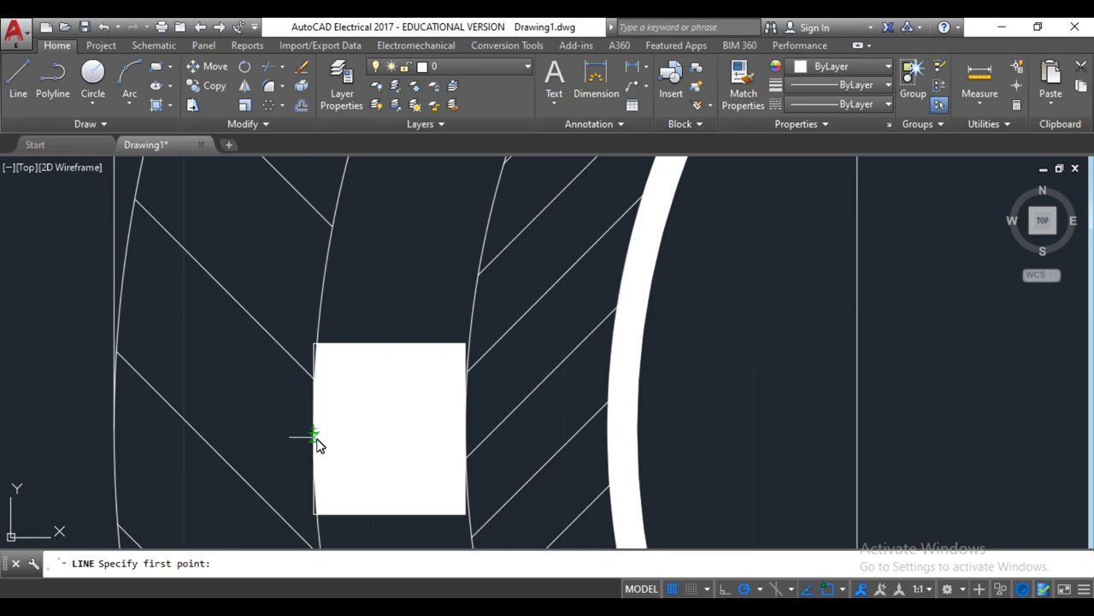
{"action": "left_click", "coordinate": [315, 431]}
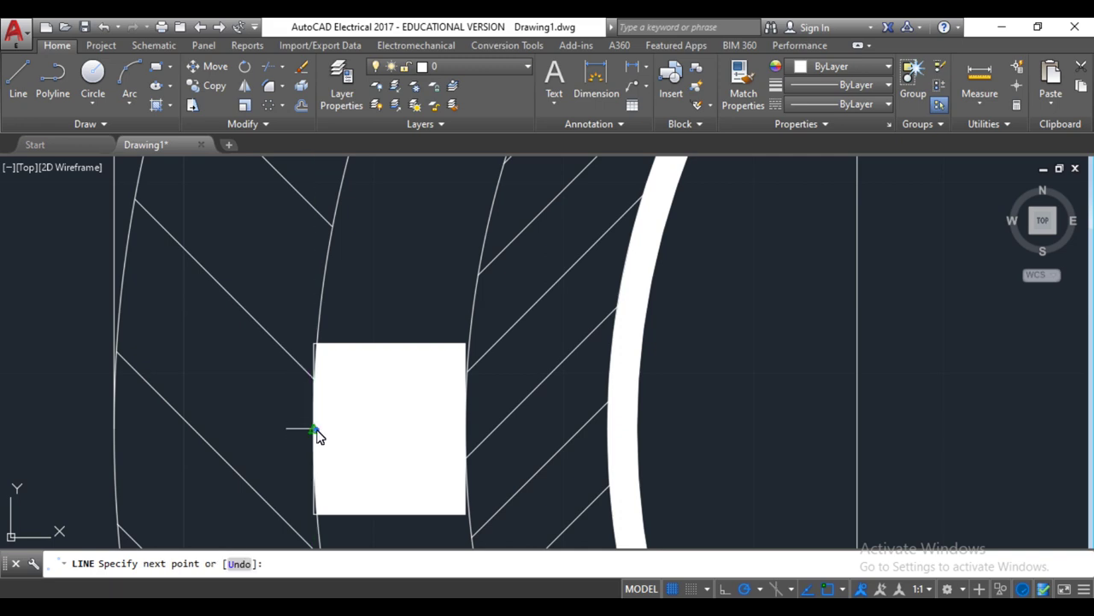
{"action": "scroll", "coordinate": [316, 432], "scroll_direction": "down", "scroll_amount": 3}
{"action": "scroll", "coordinate": [317, 432], "scroll_direction": "down", "scroll_amount": 3}
{"action": "scroll", "coordinate": [317, 433], "scroll_direction": "down", "scroll_amount": 2}
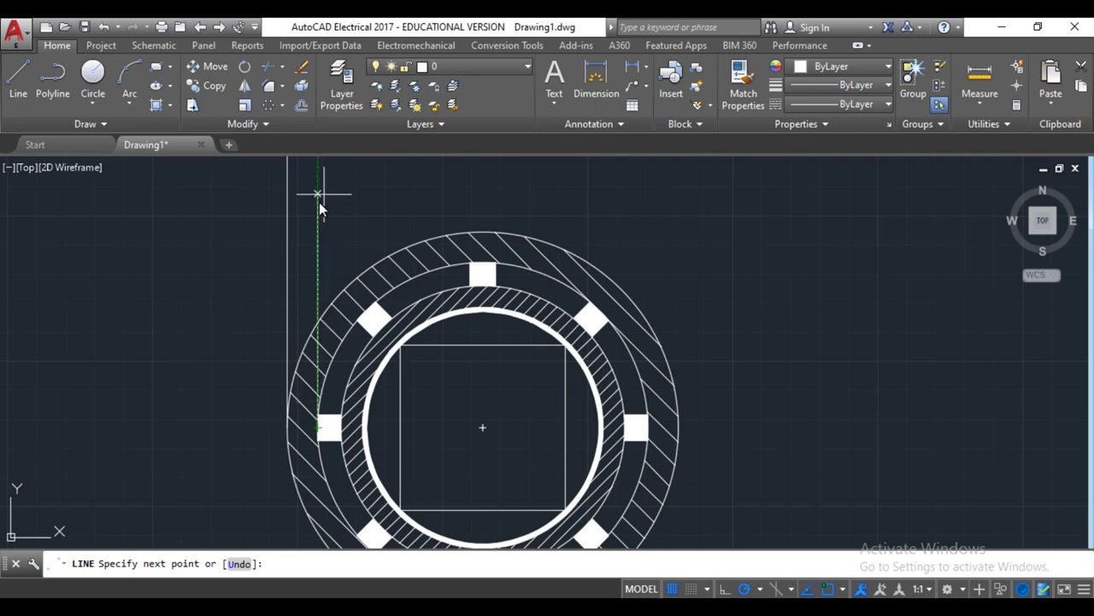
{"action": "scroll", "coordinate": [316, 223], "scroll_direction": "down", "scroll_amount": 2}
{"action": "scroll", "coordinate": [313, 224], "scroll_direction": "down", "scroll_amount": 4}
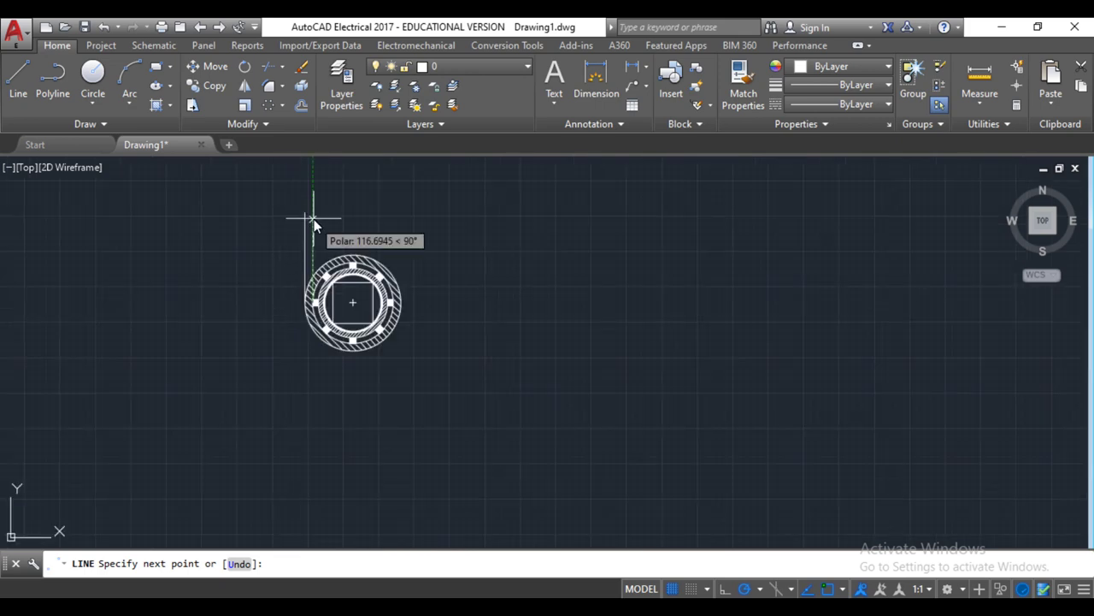
{"action": "left_click", "coordinate": [313, 218]}
{"action": "key", "text": "Return"}
{"action": "key", "text": "Return"}
Draw two more vertical extension lines up from the hatched ring's edges
{"action": "scroll", "coordinate": [316, 307], "scroll_direction": "up", "scroll_amount": 8}
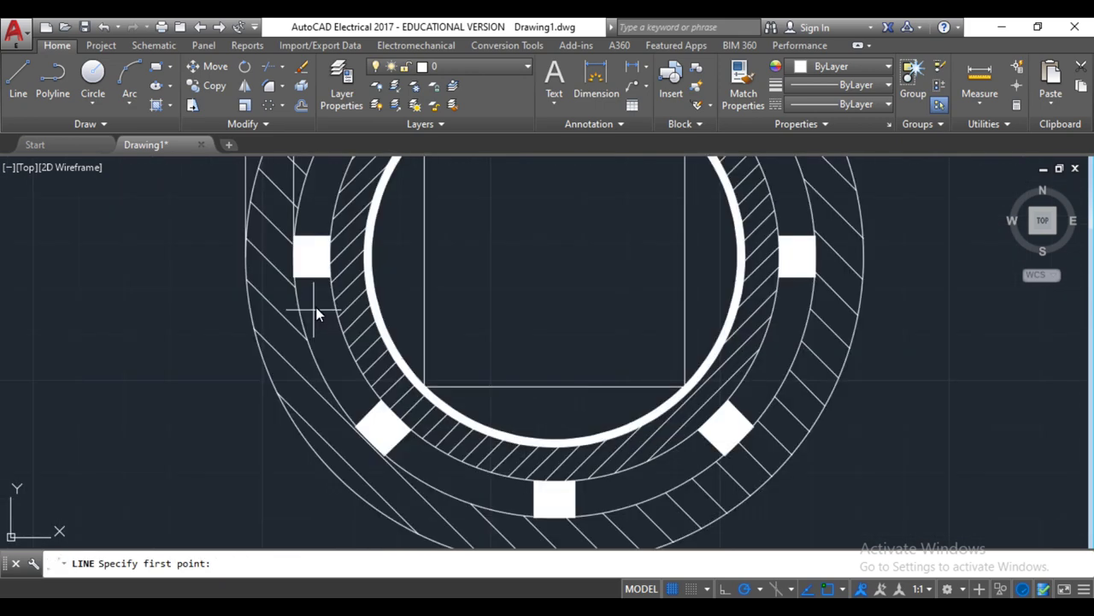
{"action": "left_click", "coordinate": [328, 259]}
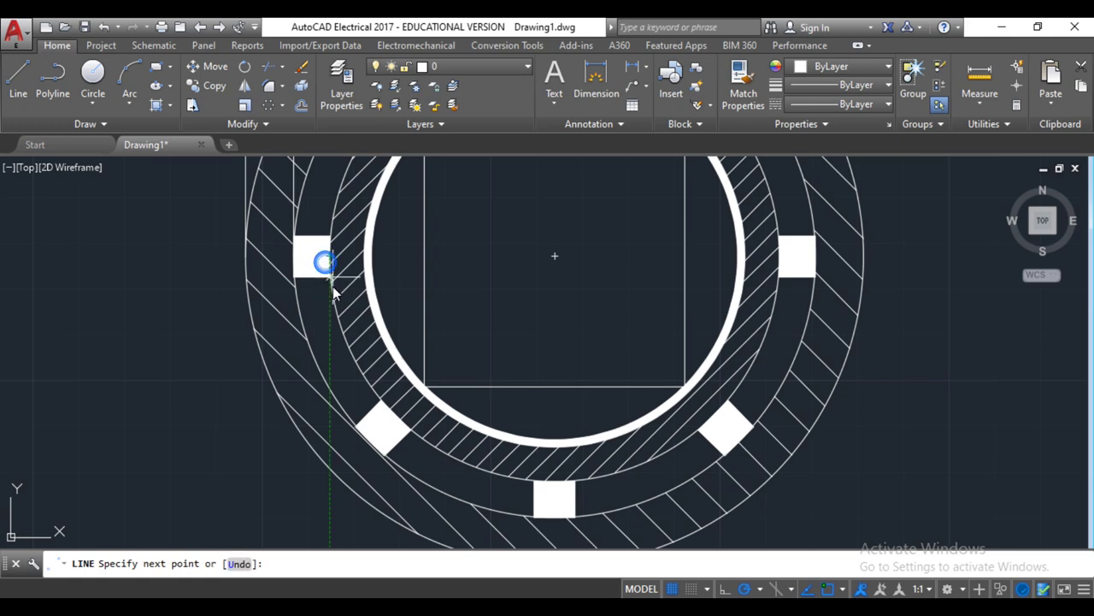
{"action": "scroll", "coordinate": [331, 269], "scroll_direction": "down", "scroll_amount": 8}
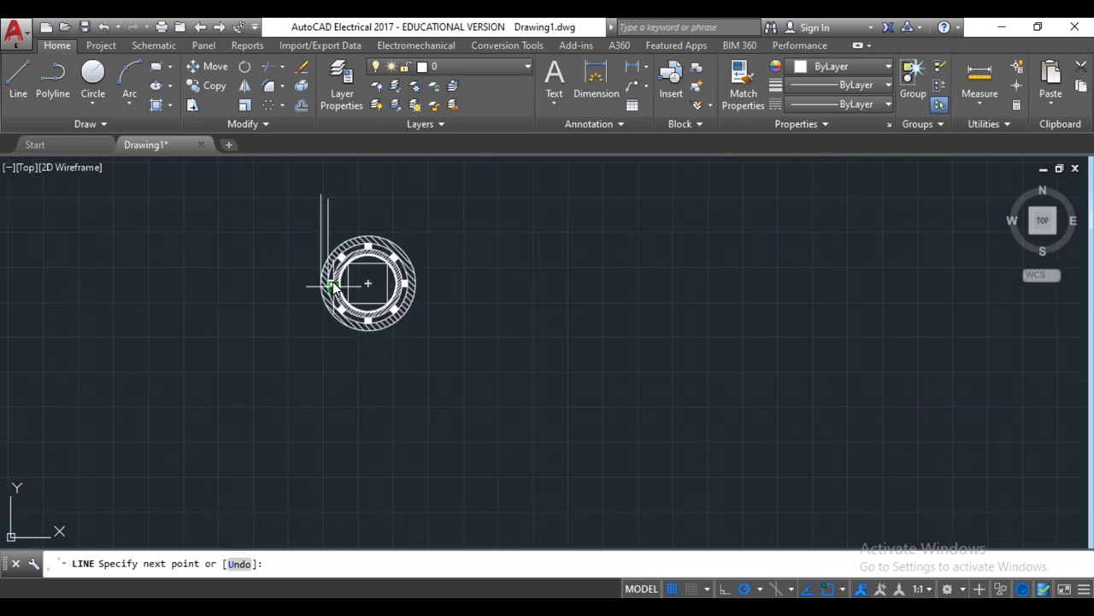
{"action": "left_click", "coordinate": [335, 198]}
{"action": "key", "text": "Return"}
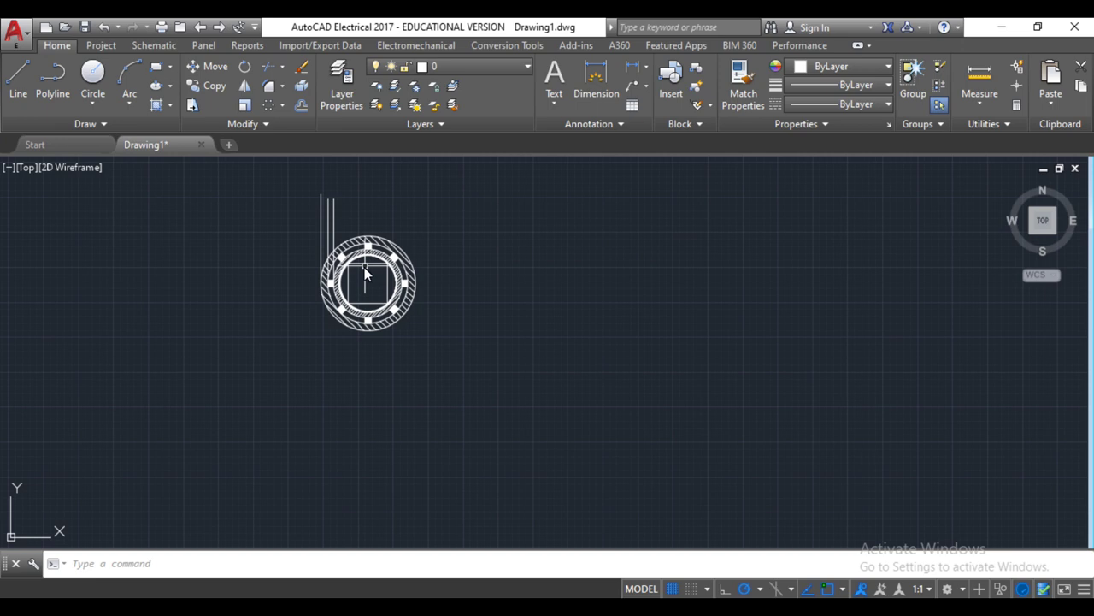
{"action": "key", "text": "Return"}
{"action": "scroll", "coordinate": [329, 270], "scroll_direction": "up", "scroll_amount": 8}
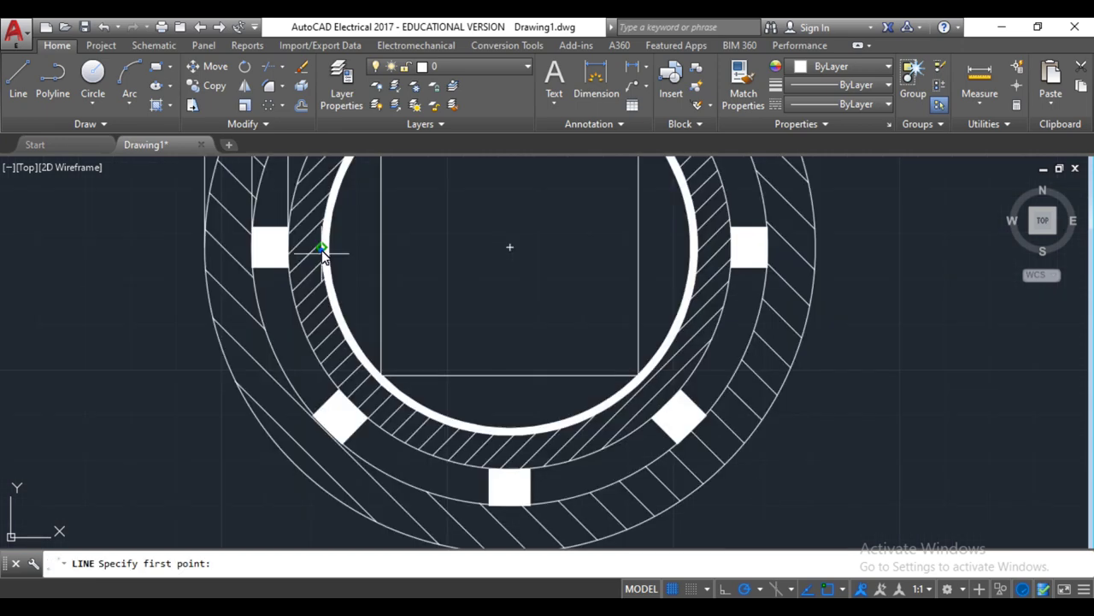
{"action": "left_click", "coordinate": [321, 249]}
{"action": "scroll", "coordinate": [320, 254], "scroll_direction": "down", "scroll_amount": 8}
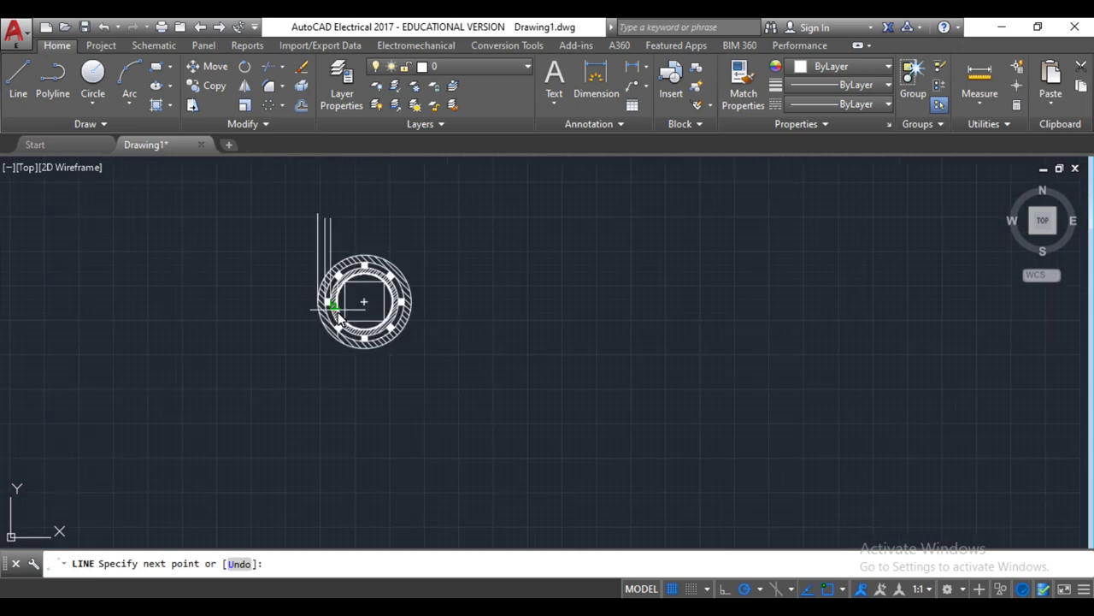
{"action": "left_click", "coordinate": [336, 211]}
{"action": "key", "text": "Return"}
{"action": "key", "text": "Return"}
Draw a vertical extension line up from the white inner circle
{"action": "scroll", "coordinate": [336, 305], "scroll_direction": "up", "scroll_amount": 4}
{"action": "scroll", "coordinate": [337, 304], "scroll_direction": "up", "scroll_amount": 2}
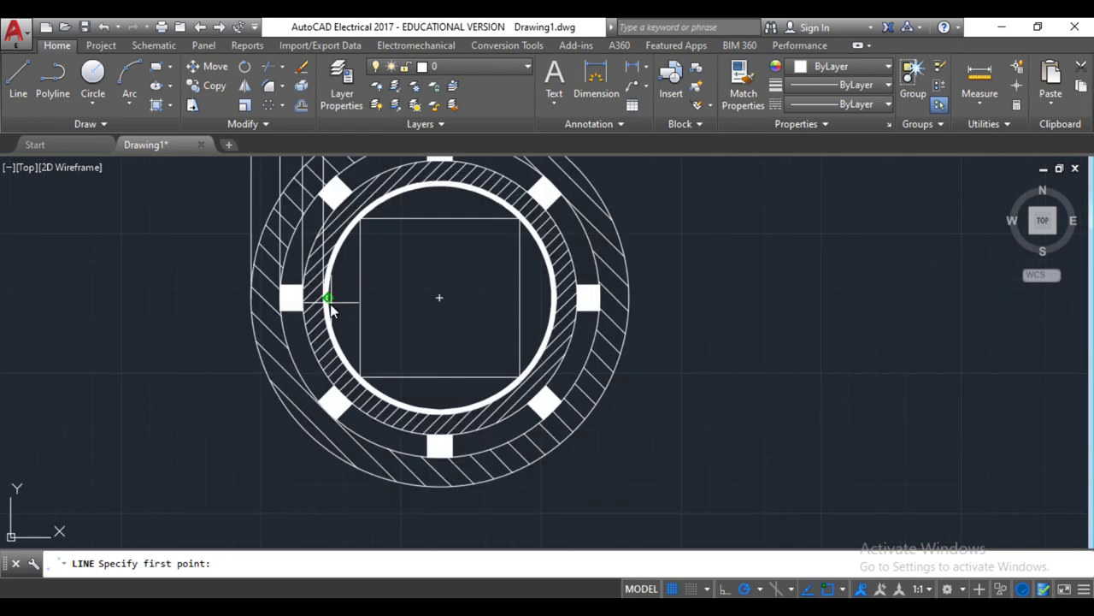
{"action": "left_click", "coordinate": [328, 301]}
{"action": "scroll", "coordinate": [340, 335], "scroll_direction": "down", "scroll_amount": 6}
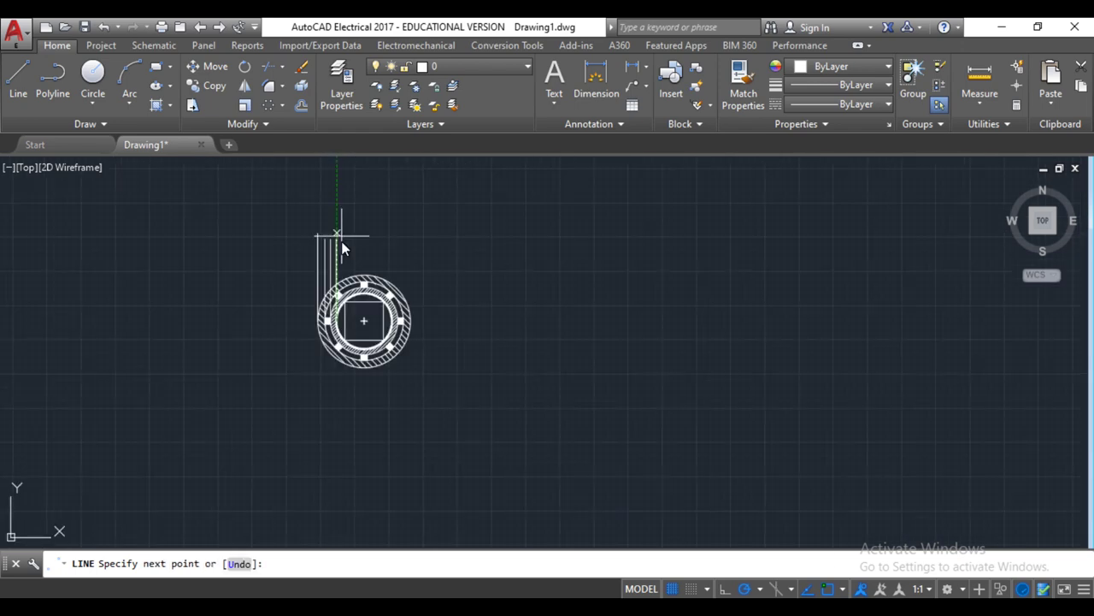
{"action": "scroll", "coordinate": [341, 241], "scroll_direction": "up", "scroll_amount": 6}
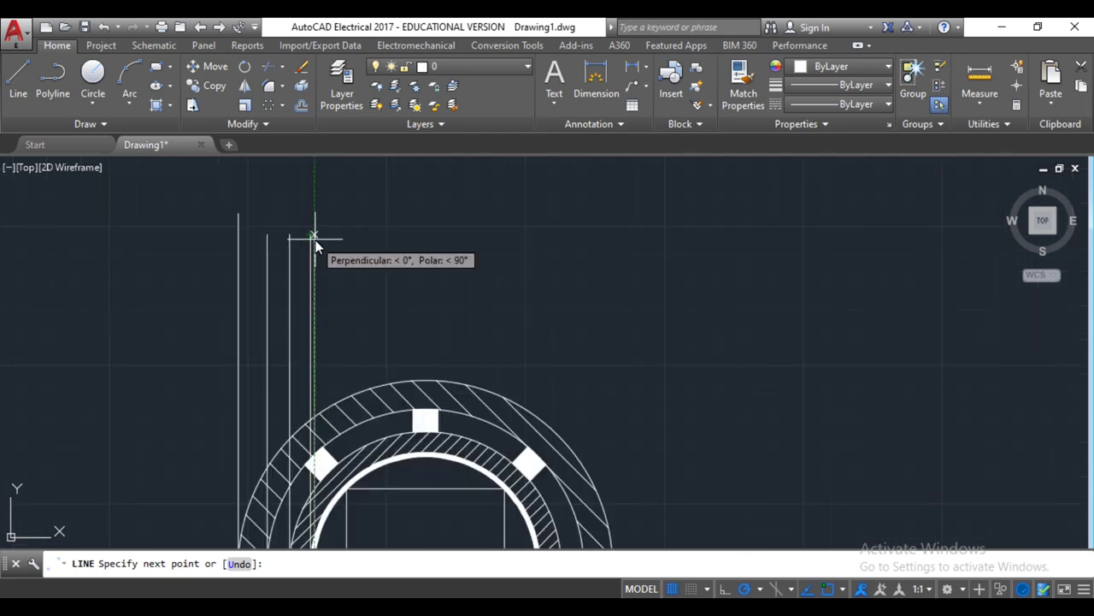
{"action": "left_click", "coordinate": [313, 239]}
{"action": "key", "text": "Return"}
{"action": "scroll", "coordinate": [366, 385], "scroll_direction": "down", "scroll_amount": 3}
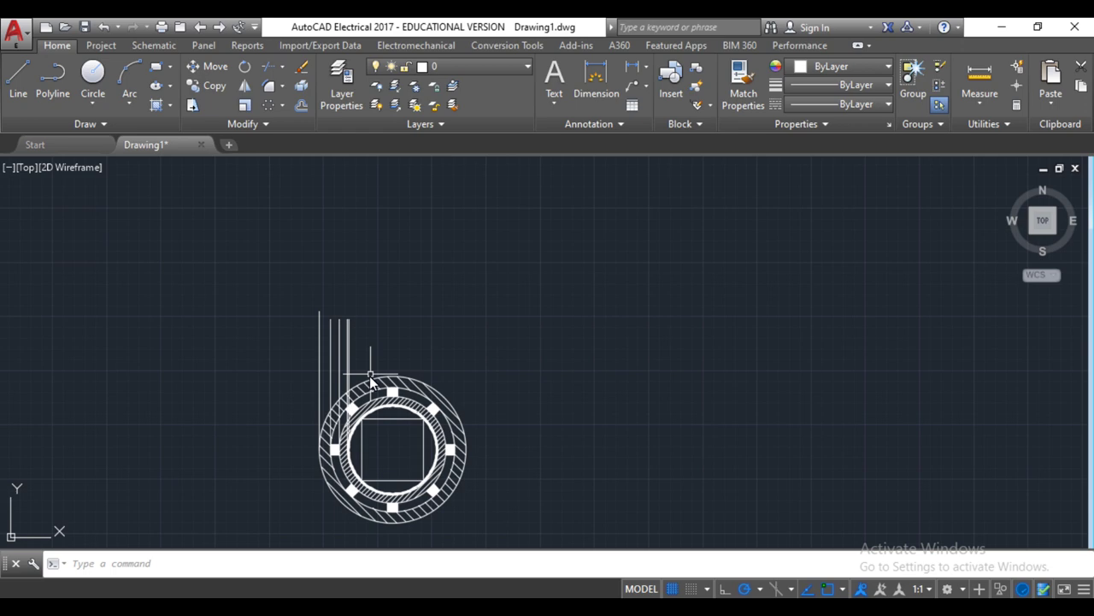
Draw another vertical projection line up from near the inner square
{"action": "key", "text": "l"}
{"action": "key", "text": "Return"}
{"action": "left_click", "coordinate": [361, 446]}
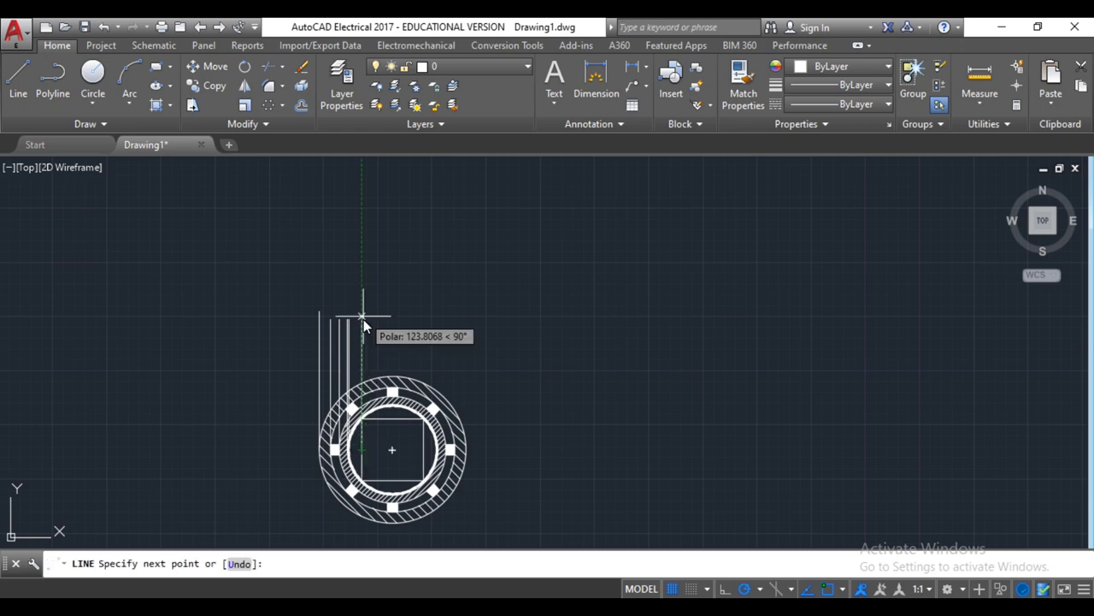
{"action": "left_click", "coordinate": [363, 319]}
{"action": "key", "text": "Return"}
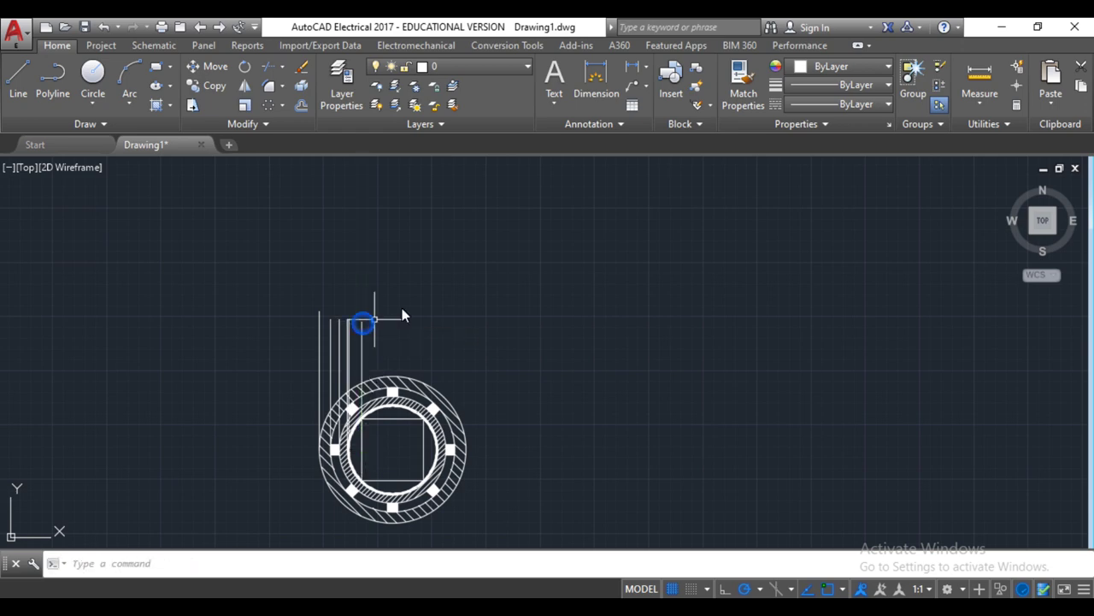
{"action": "scroll", "coordinate": [405, 370], "scroll_direction": "down", "scroll_amount": 5}
{"action": "scroll", "coordinate": [405, 369], "scroll_direction": "up", "scroll_amount": 5}
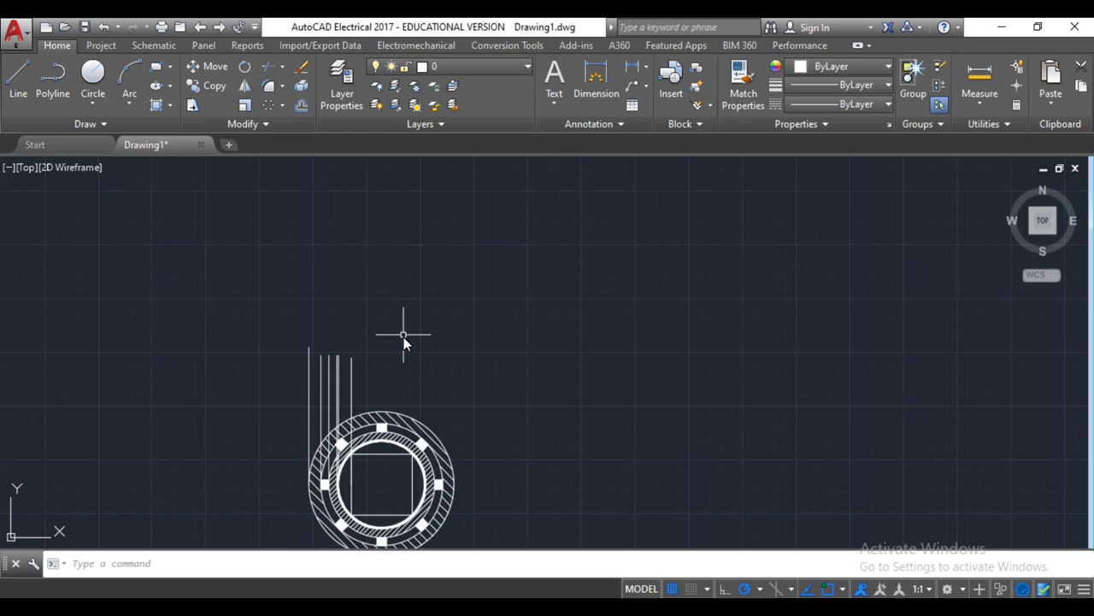
{"action": "scroll", "coordinate": [380, 366], "scroll_direction": "down", "scroll_amount": 4}
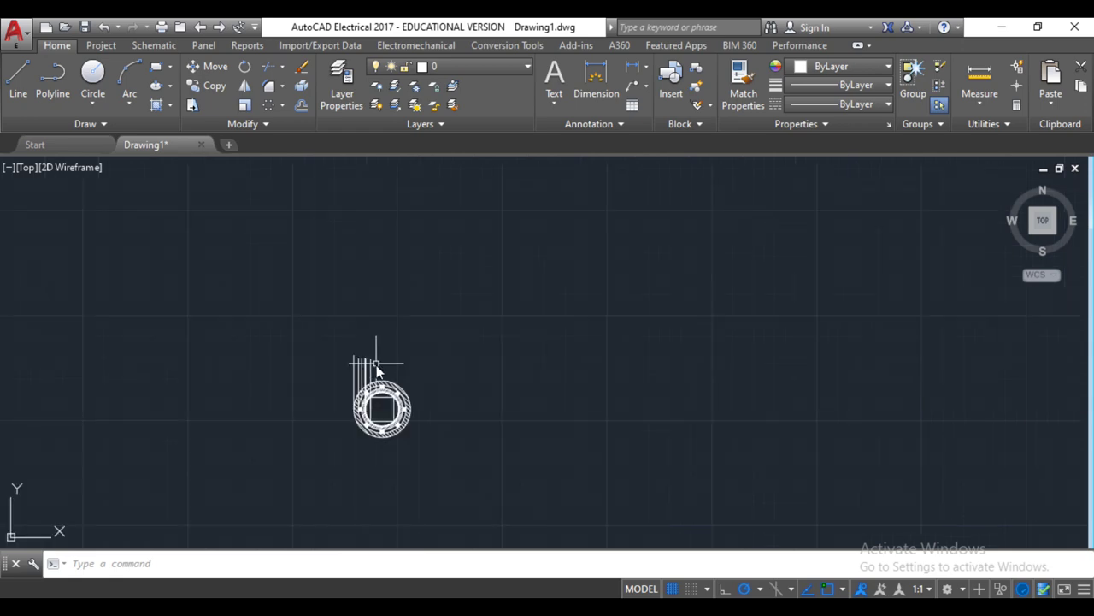
Start a new line at the rightmost projection line's top, then check the data sheet
{"action": "type", "text": "l"}
{"action": "key", "text": "Return"}
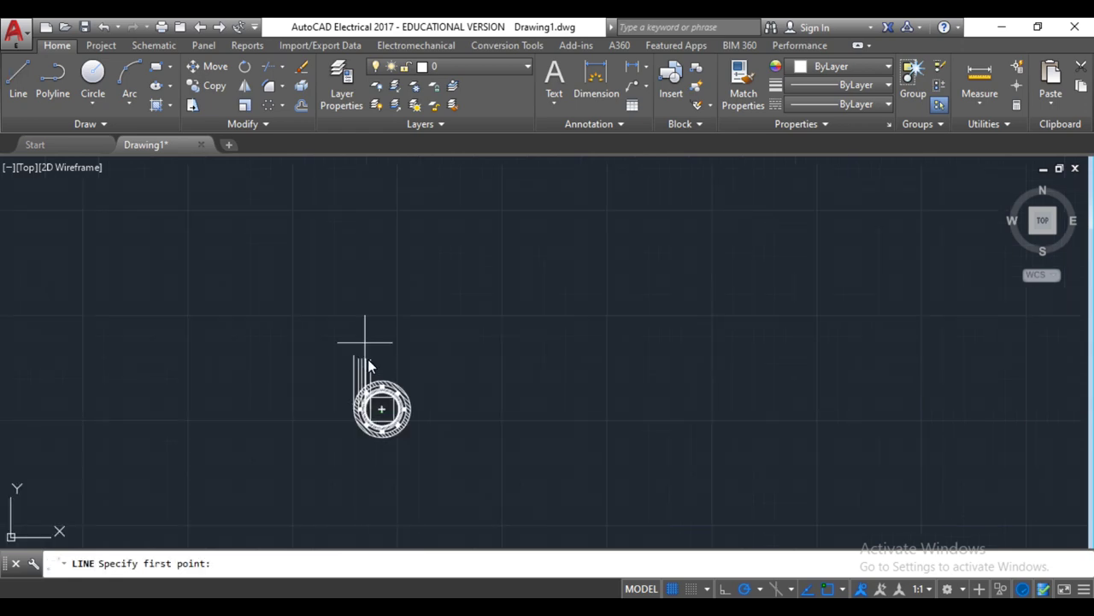
{"action": "scroll", "coordinate": [376, 376], "scroll_direction": "up", "scroll_amount": 5}
{"action": "left_click", "coordinate": [376, 392]}
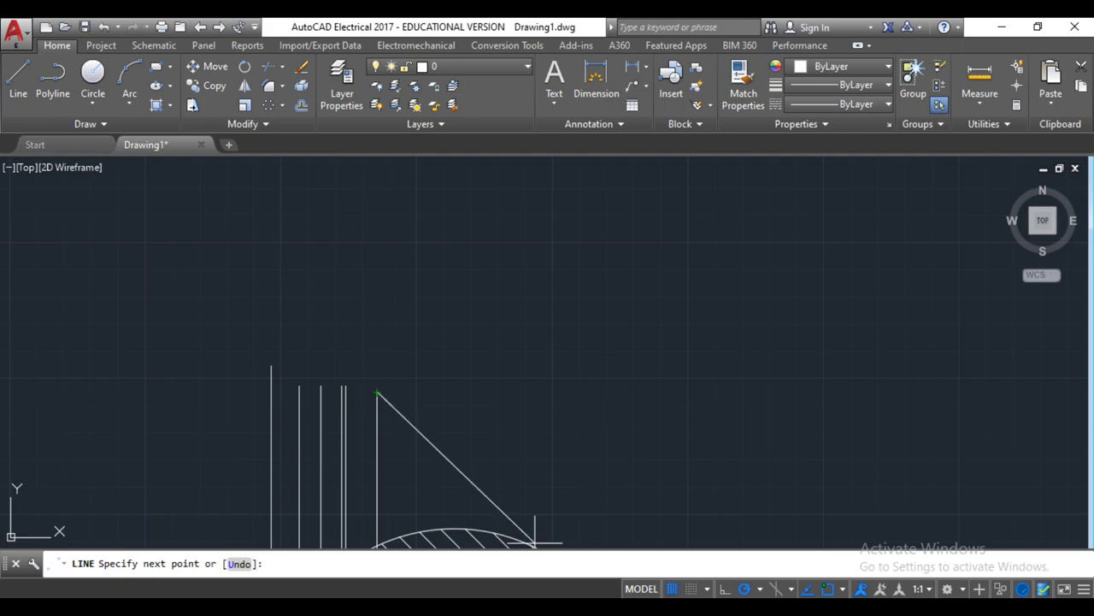
{"action": "key", "text": "alt+Tab"}
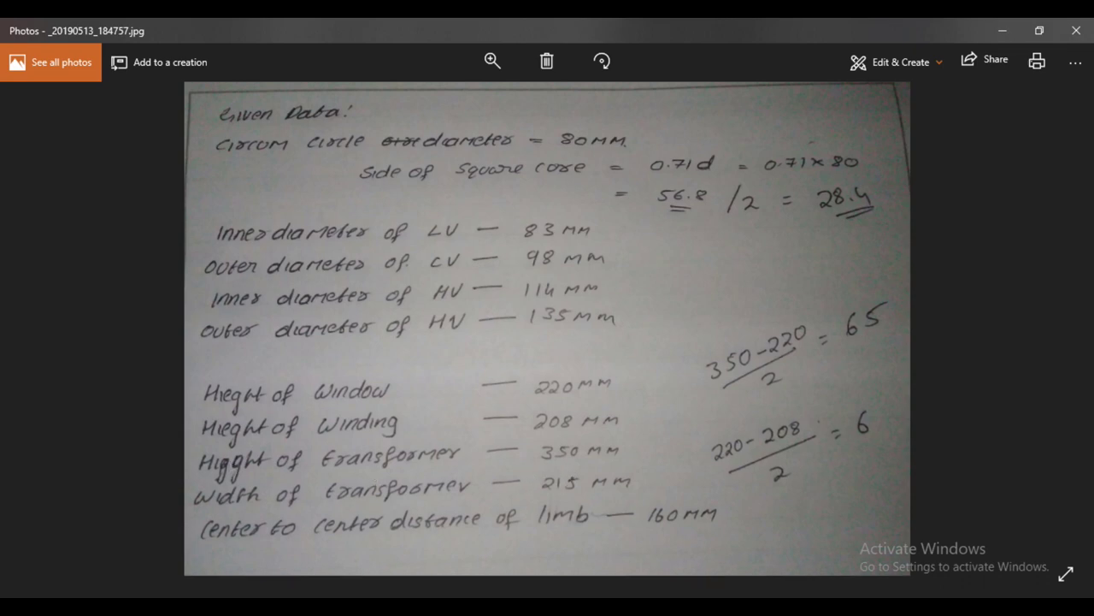
Return to AutoCAD after reading the 215 mm width and 160 mm limb spacing
{"action": "key", "text": "alt+Tab"}
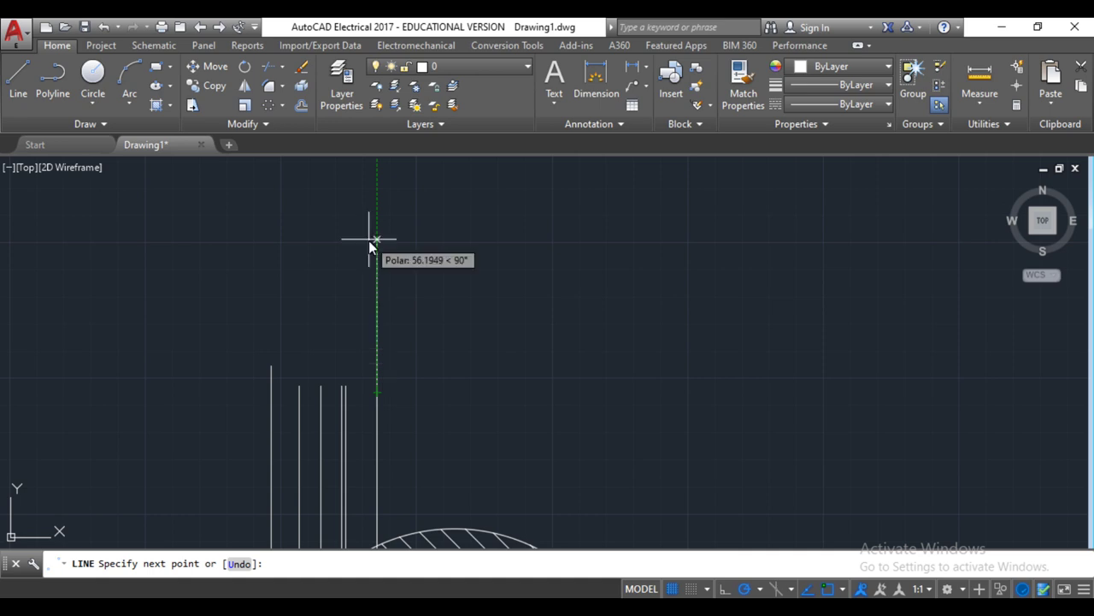
Continue the line 350 units vertically and end the command
{"action": "type", "text": "35"}
{"action": "type", "text": "0"}
{"action": "key", "text": "Return"}
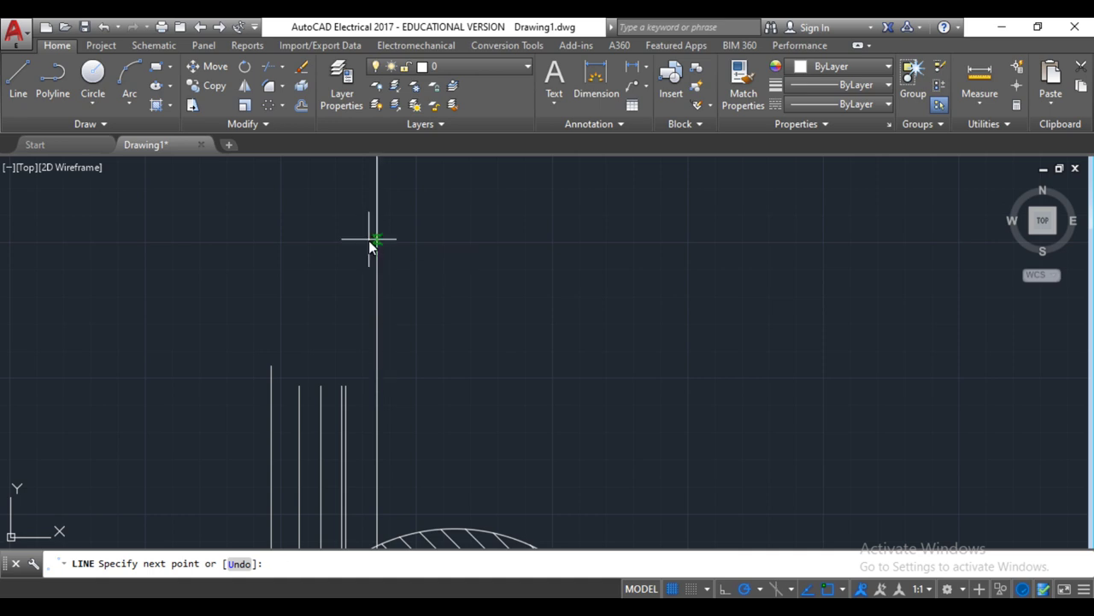
{"action": "scroll", "coordinate": [376, 256], "scroll_direction": "down", "scroll_amount": 4}
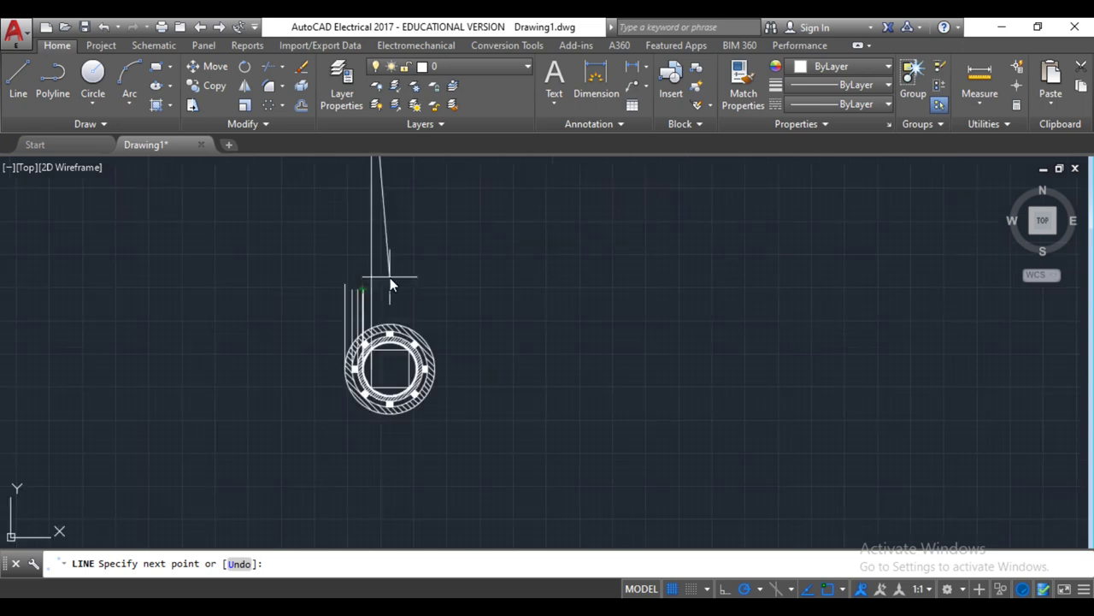
{"action": "key", "text": "Escape"}
{"action": "scroll", "coordinate": [382, 252], "scroll_direction": "down", "scroll_amount": 3}
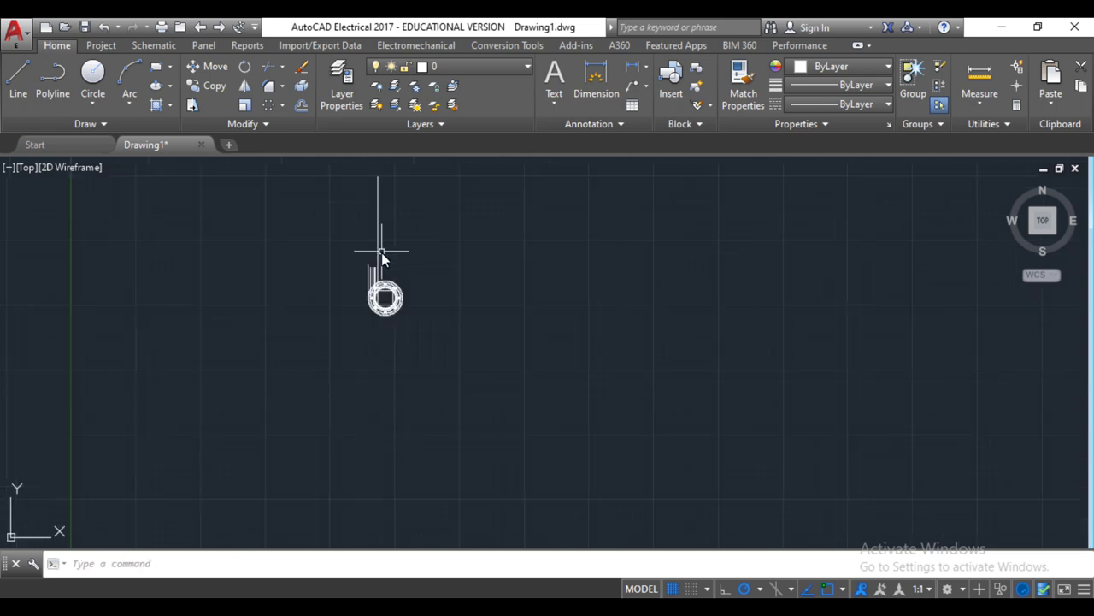
Select the tall vertical line and start a new line at a point on it
{"action": "left_click", "coordinate": [380, 252]}
{"action": "scroll", "coordinate": [385, 248], "scroll_direction": "down", "scroll_amount": 2}
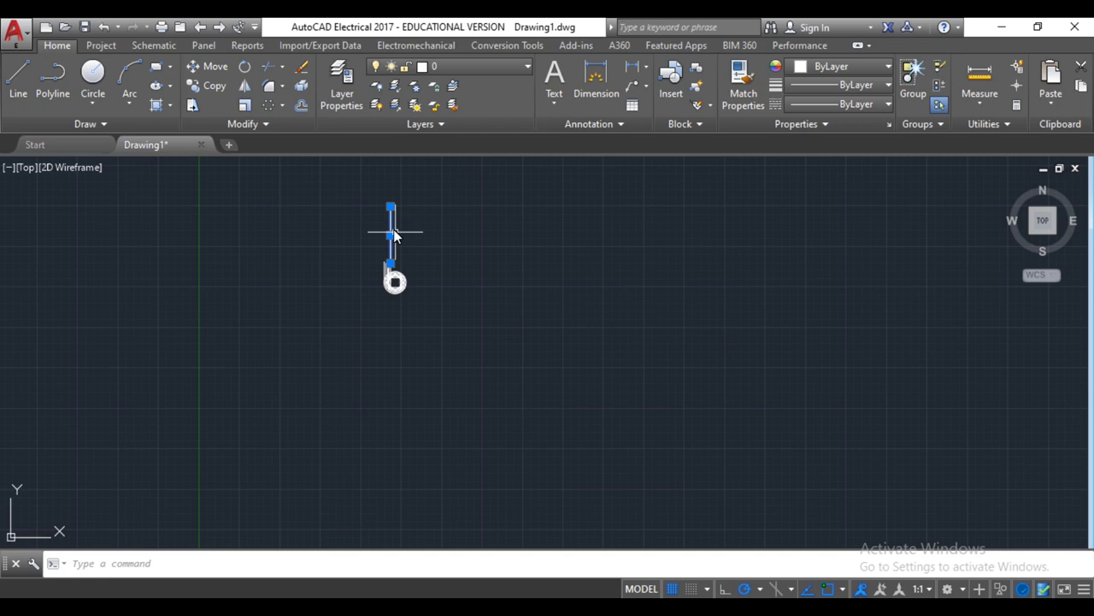
{"action": "scroll", "coordinate": [393, 235], "scroll_direction": "up", "scroll_amount": 4}
{"action": "scroll", "coordinate": [386, 175], "scroll_direction": "down", "scroll_amount": 2}
{"action": "scroll", "coordinate": [386, 167], "scroll_direction": "up", "scroll_amount": 5}
{"action": "scroll", "coordinate": [386, 167], "scroll_direction": "up", "scroll_amount": 2}
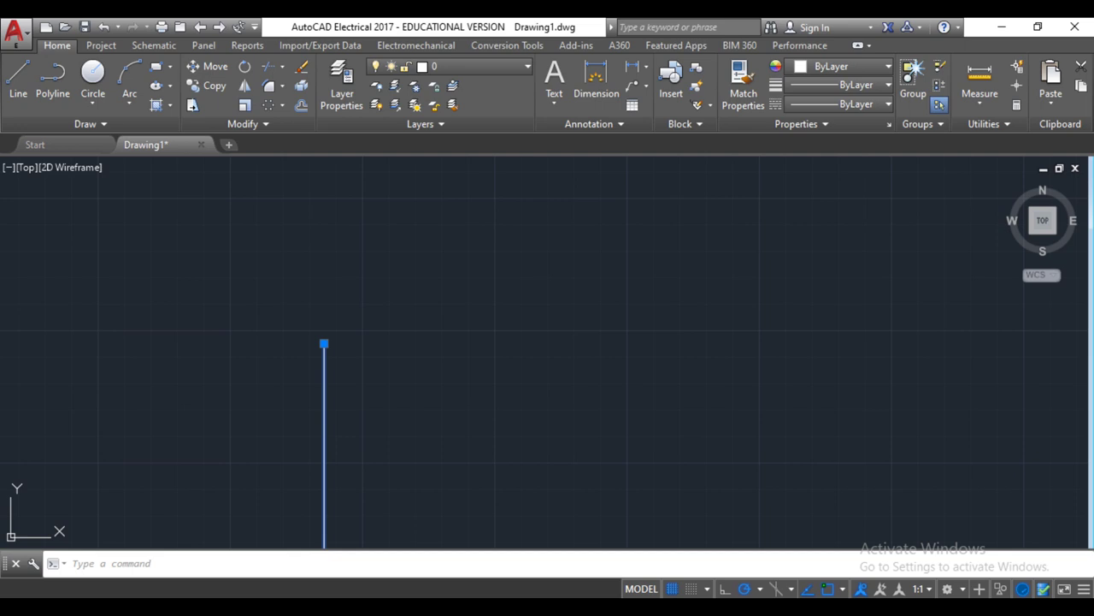
{"action": "left_click", "coordinate": [23, 67]}
{"action": "left_click", "coordinate": [324, 372]}
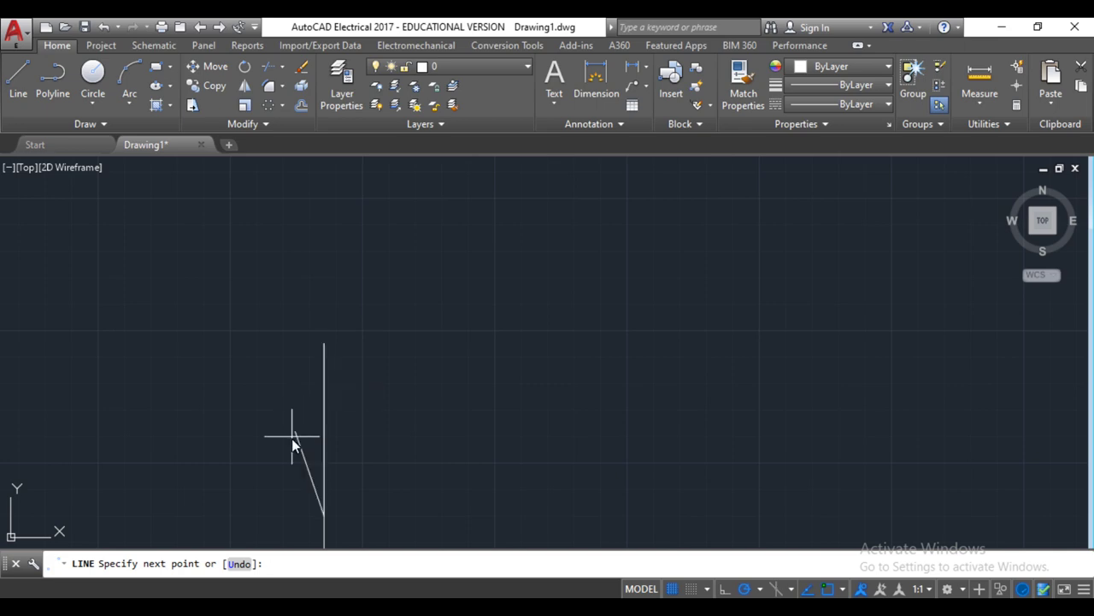
Draw a horizontal line leftward from the tall vertical line, then view the data sheet
{"action": "scroll", "coordinate": [324, 434], "scroll_direction": "down", "scroll_amount": 2}
{"action": "left_click", "coordinate": [323, 431]}
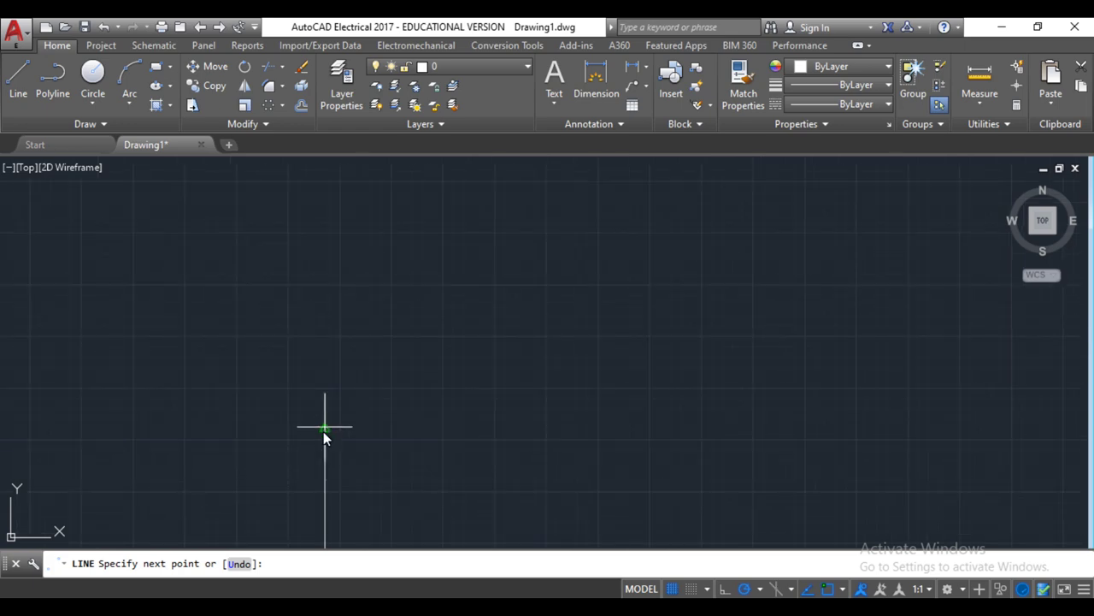
{"action": "scroll", "coordinate": [323, 431], "scroll_direction": "up", "scroll_amount": 1}
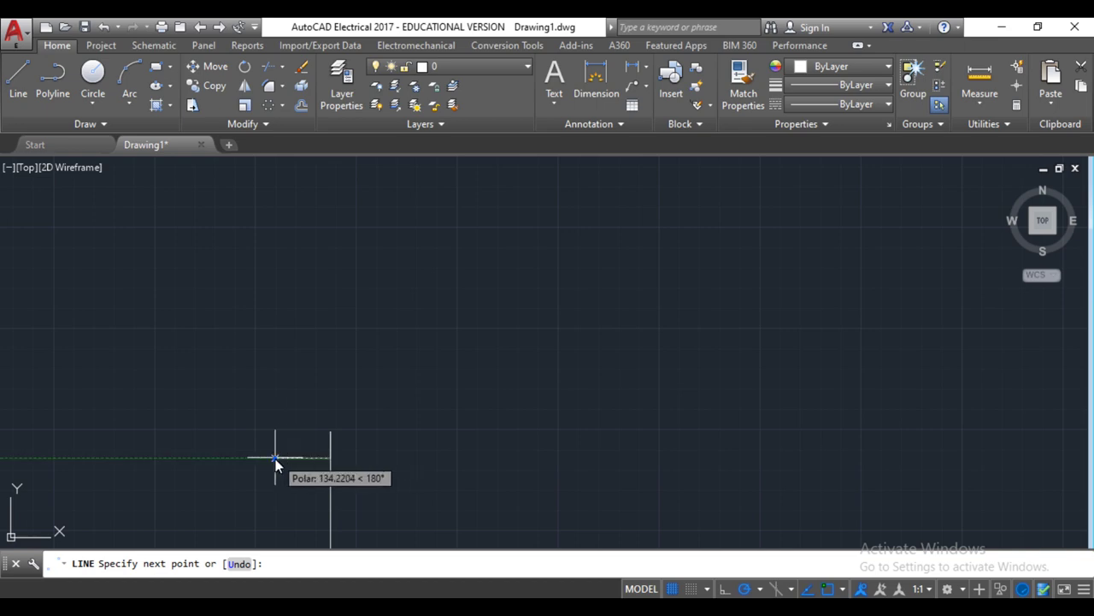
{"action": "left_click", "coordinate": [280, 458]}
{"action": "key", "text": "Escape"}
{"action": "scroll", "coordinate": [355, 444], "scroll_direction": "down", "scroll_amount": 1}
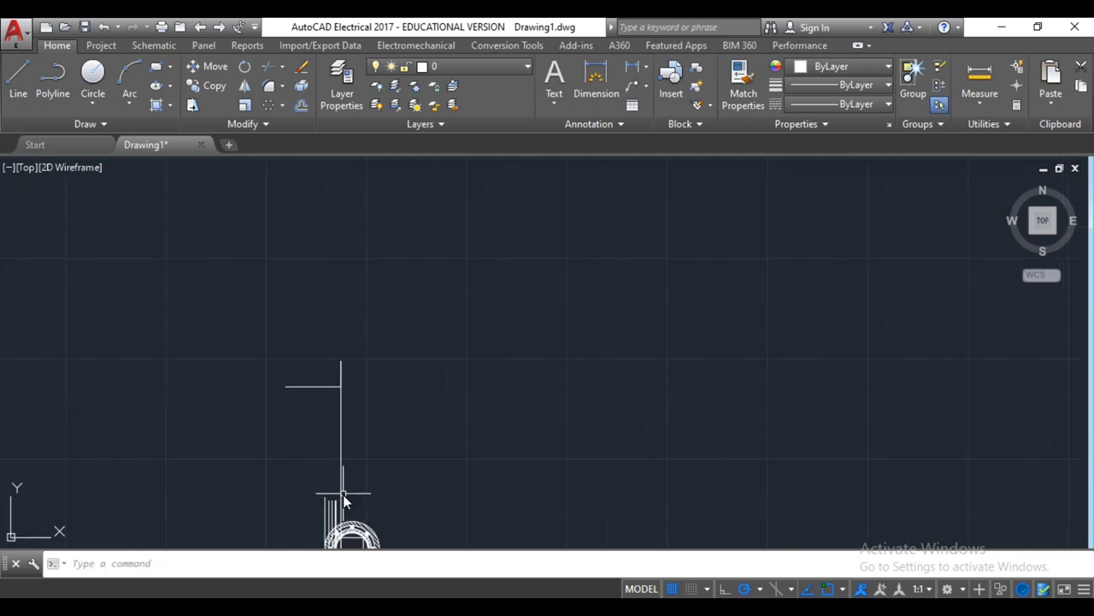
{"action": "scroll", "coordinate": [343, 494], "scroll_direction": "up", "scroll_amount": 5}
{"action": "scroll", "coordinate": [342, 494], "scroll_direction": "down", "scroll_amount": 2}
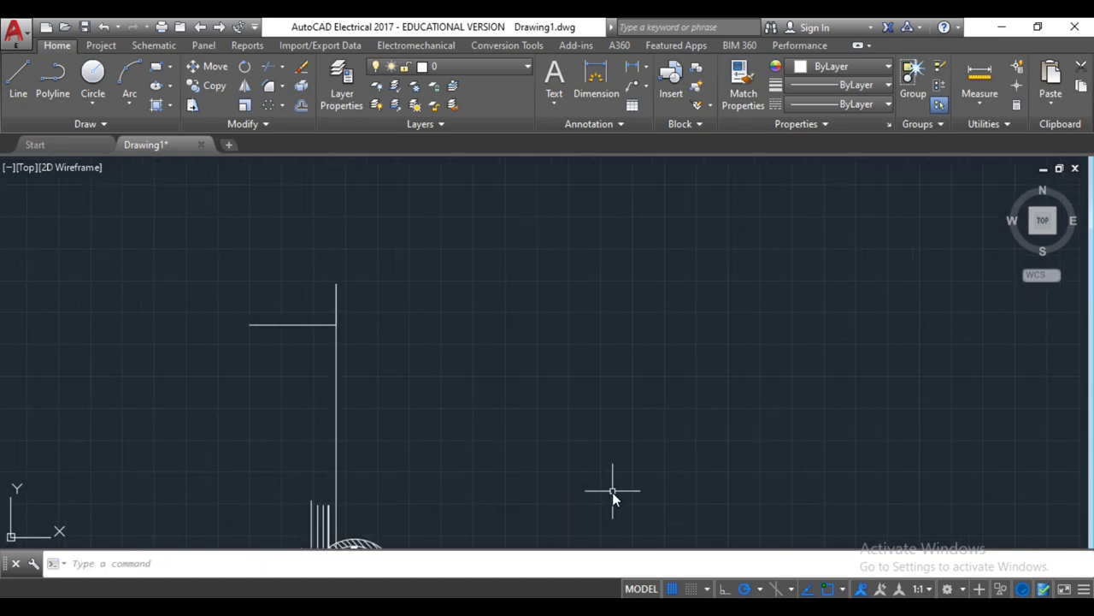
{"action": "left_click", "coordinate": [612, 556]}
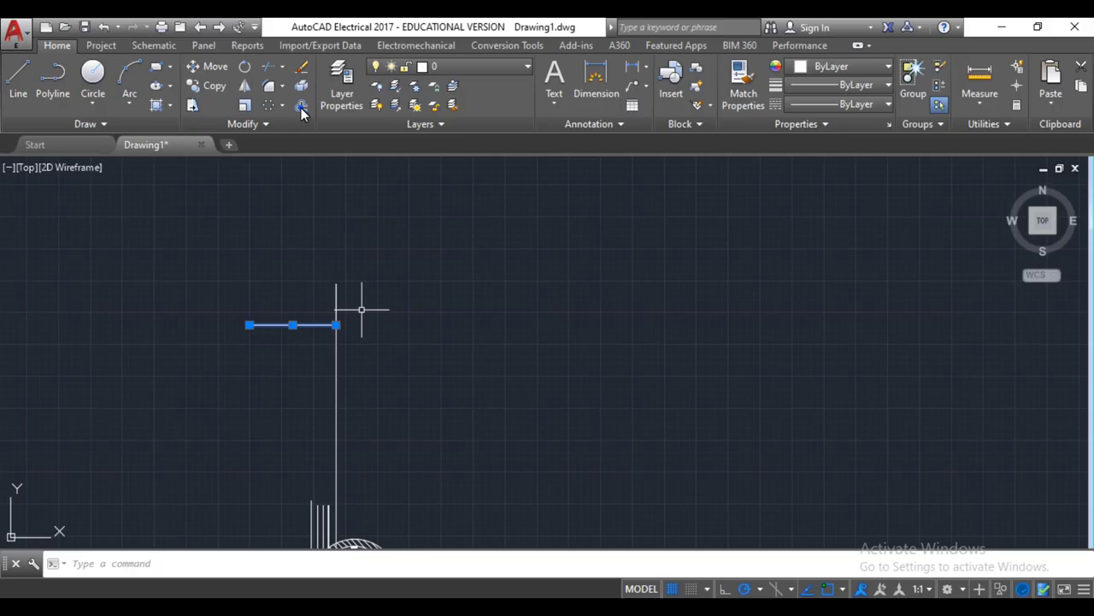
Offset the horizontal line 6 units downward
{"action": "left_click", "coordinate": [301, 106]}
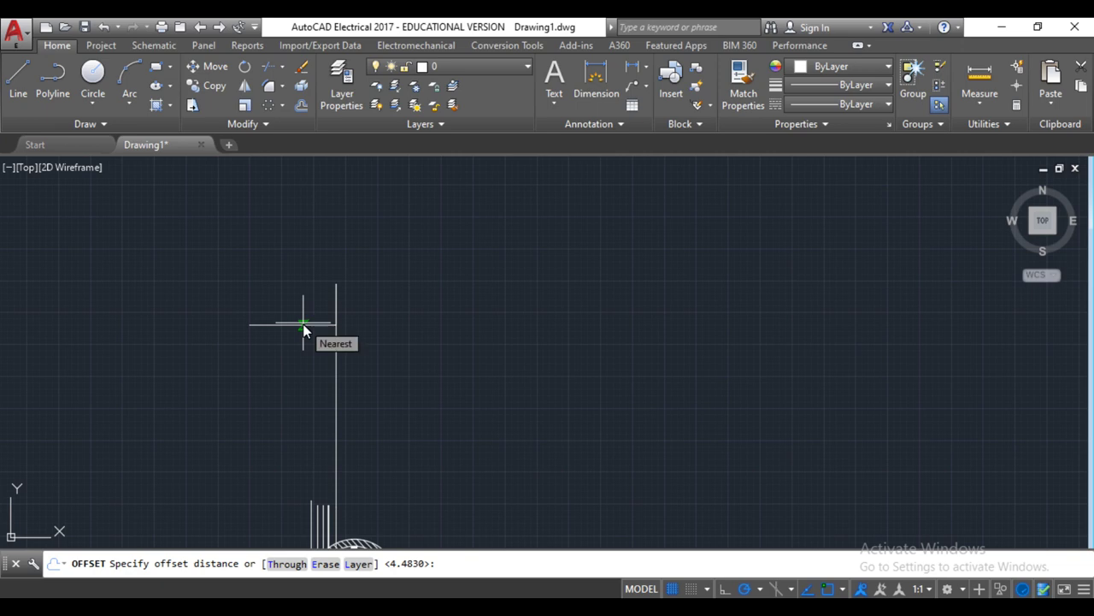
{"action": "type", "text": "6"}
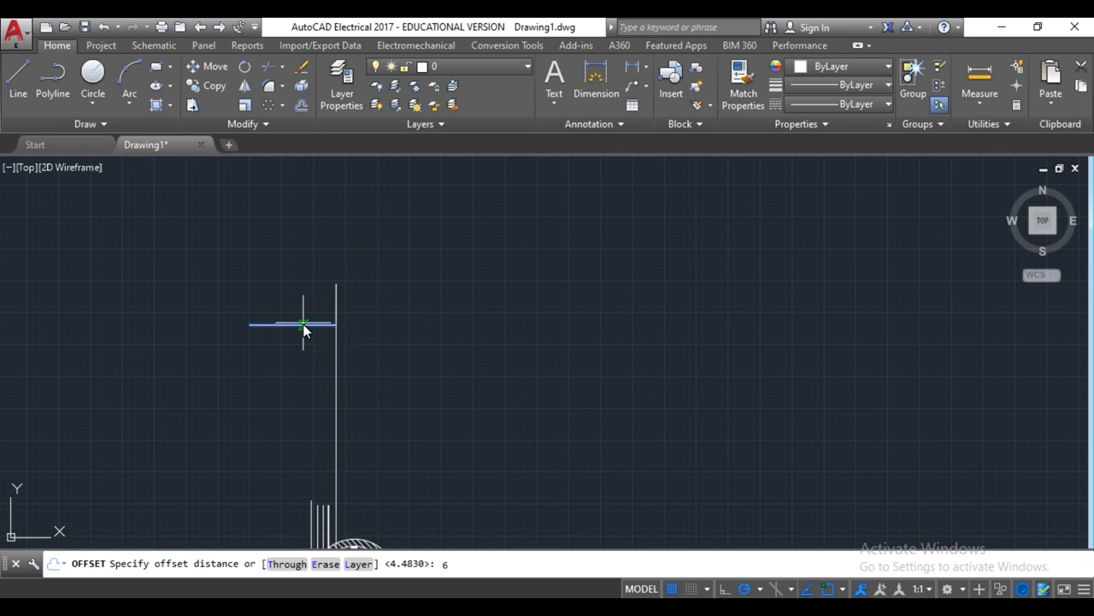
{"action": "key", "text": "Return"}
{"action": "left_click", "coordinate": [304, 325]}
{"action": "left_click", "coordinate": [296, 346]}
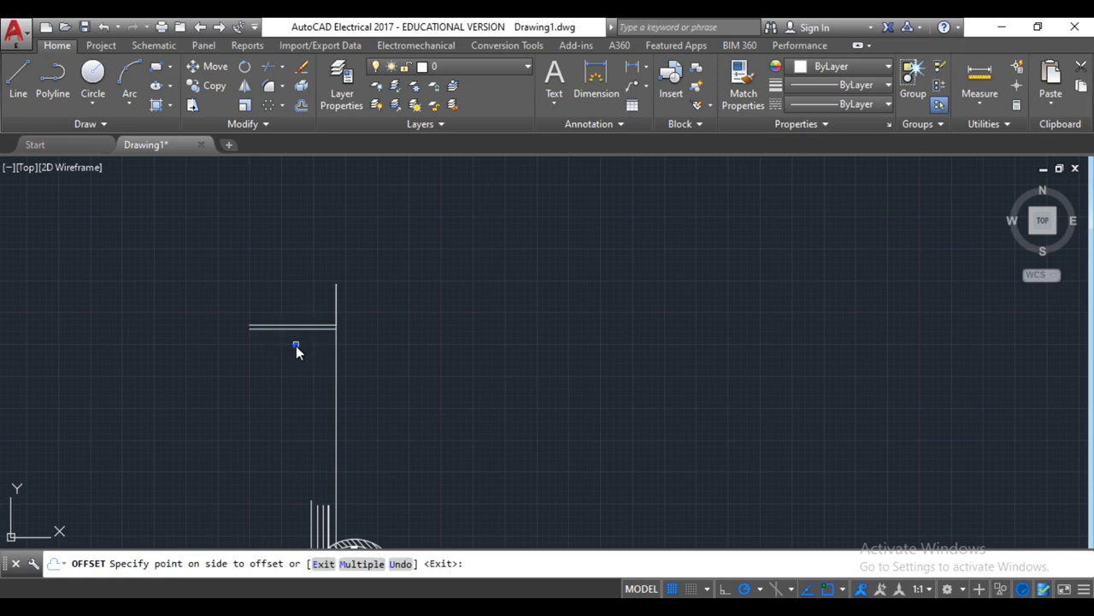
{"action": "scroll", "coordinate": [316, 459], "scroll_direction": "up", "scroll_amount": 2}
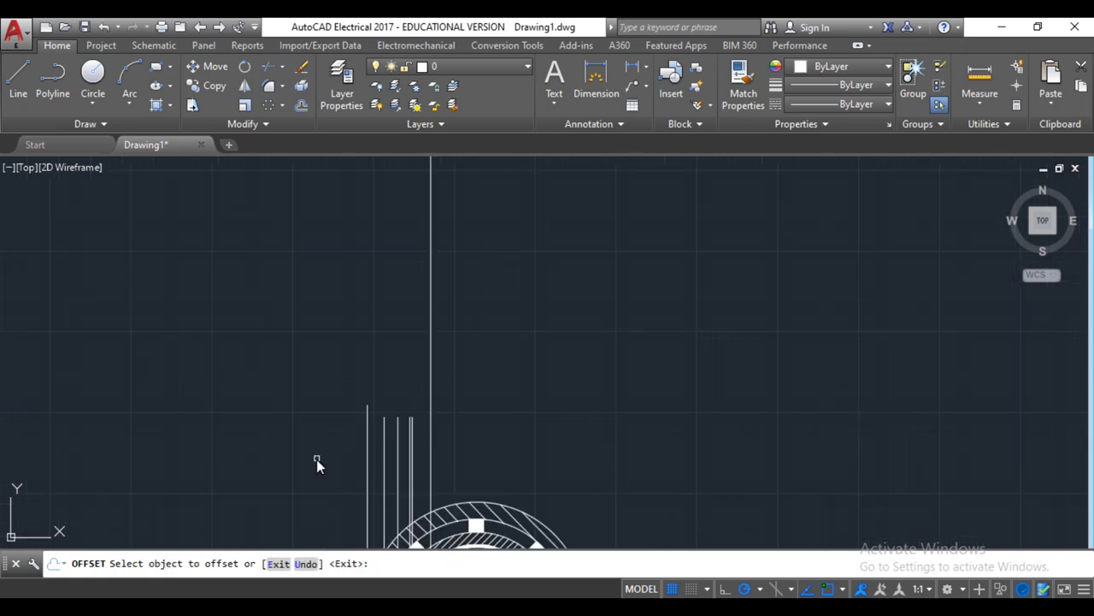
{"action": "scroll", "coordinate": [316, 459], "scroll_direction": "down", "scroll_amount": 2}
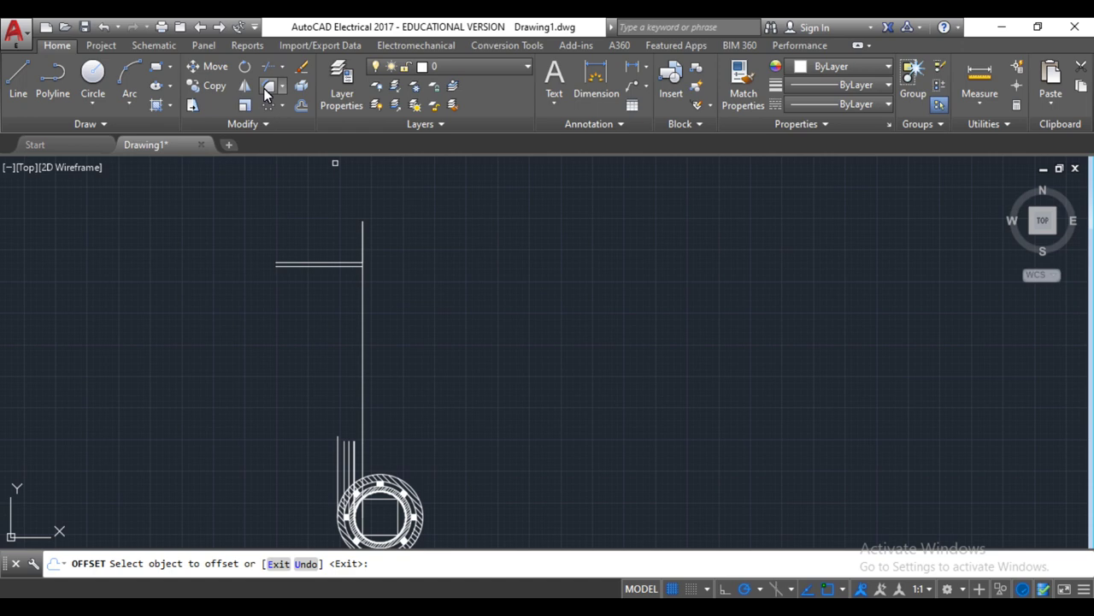
Extend the winding projection lines up to the new lower horizontal line
{"action": "left_click", "coordinate": [282, 67]}
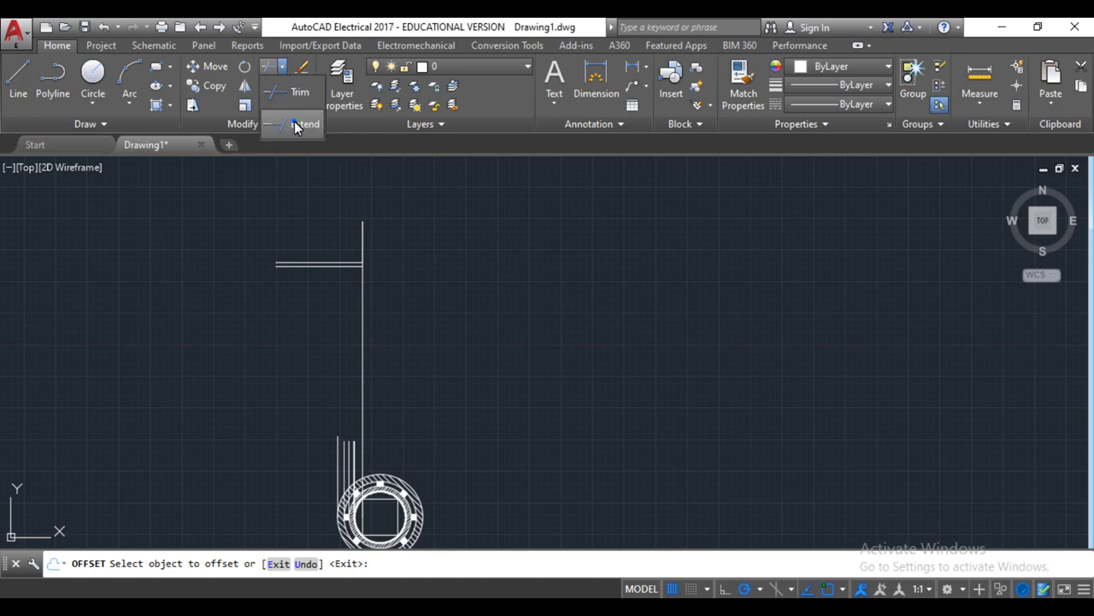
{"action": "left_click", "coordinate": [295, 124]}
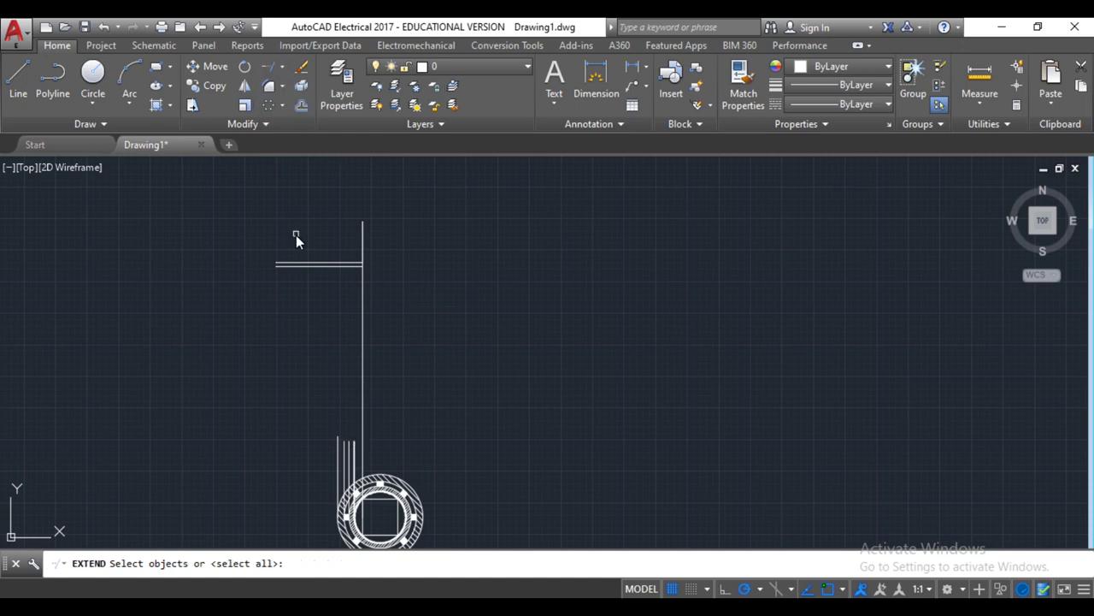
{"action": "left_click", "coordinate": [364, 263]}
{"action": "key", "text": "Return"}
{"action": "left_click", "coordinate": [358, 463]}
{"action": "left_click", "coordinate": [333, 452]}
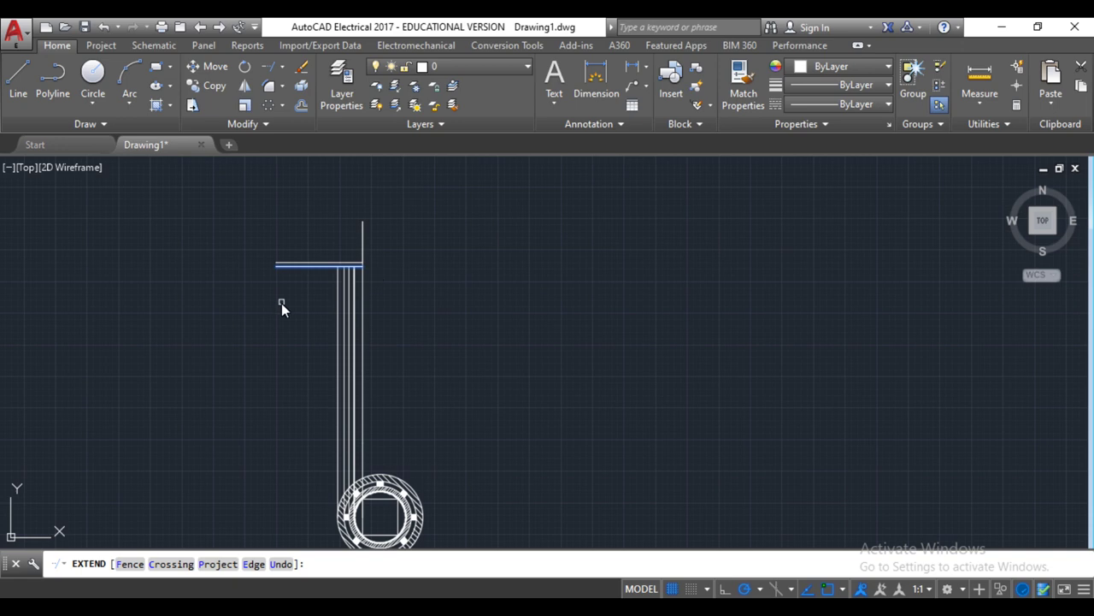
{"action": "key", "text": "Return"}
{"action": "scroll", "coordinate": [299, 260], "scroll_direction": "up", "scroll_amount": 5}
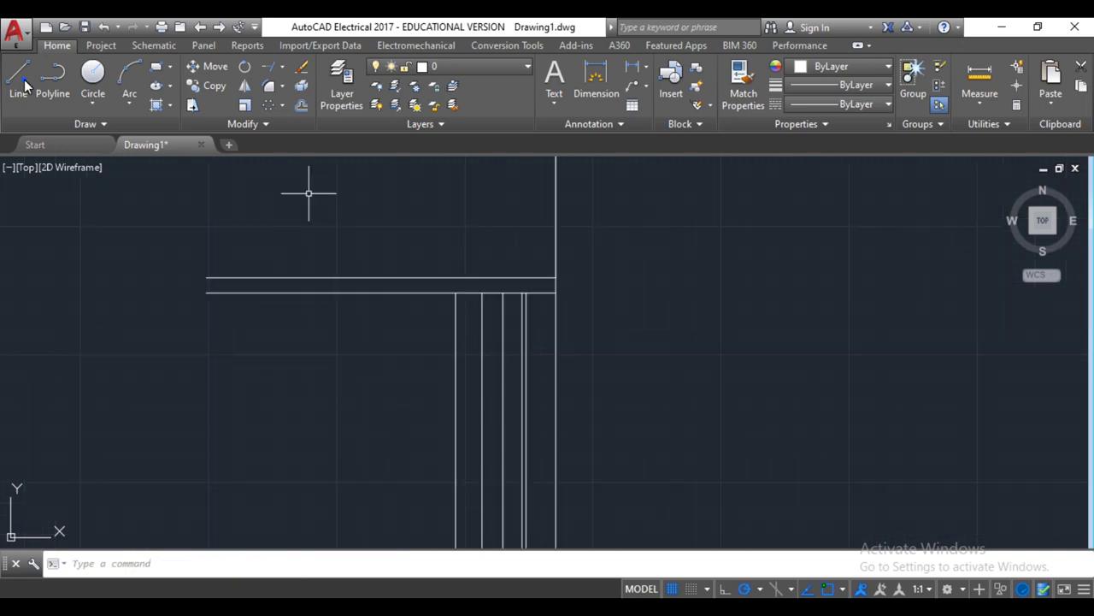
Draw a short vertical guide line crossing below the pair of top horizontal lines
{"action": "left_click", "coordinate": [24, 84]}
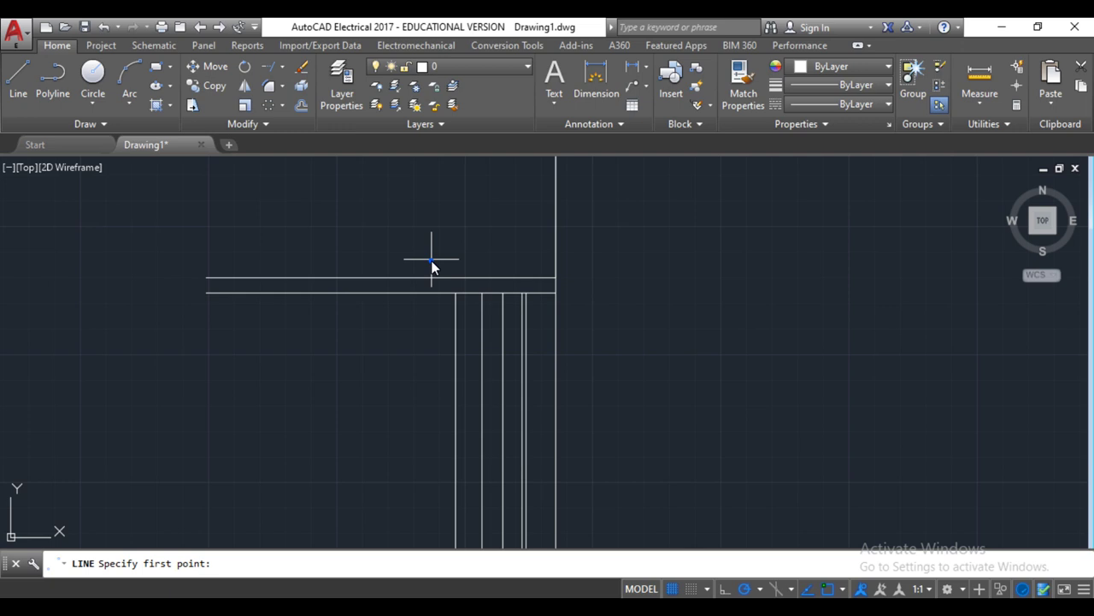
{"action": "left_click", "coordinate": [431, 260]}
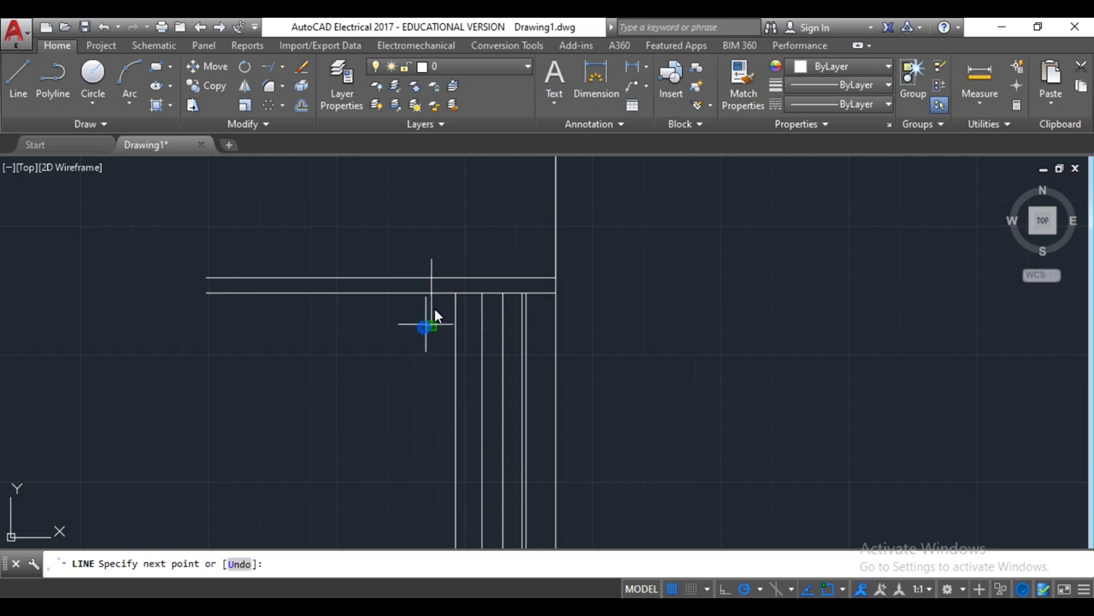
{"action": "left_click", "coordinate": [427, 324]}
{"action": "key", "text": "Return"}
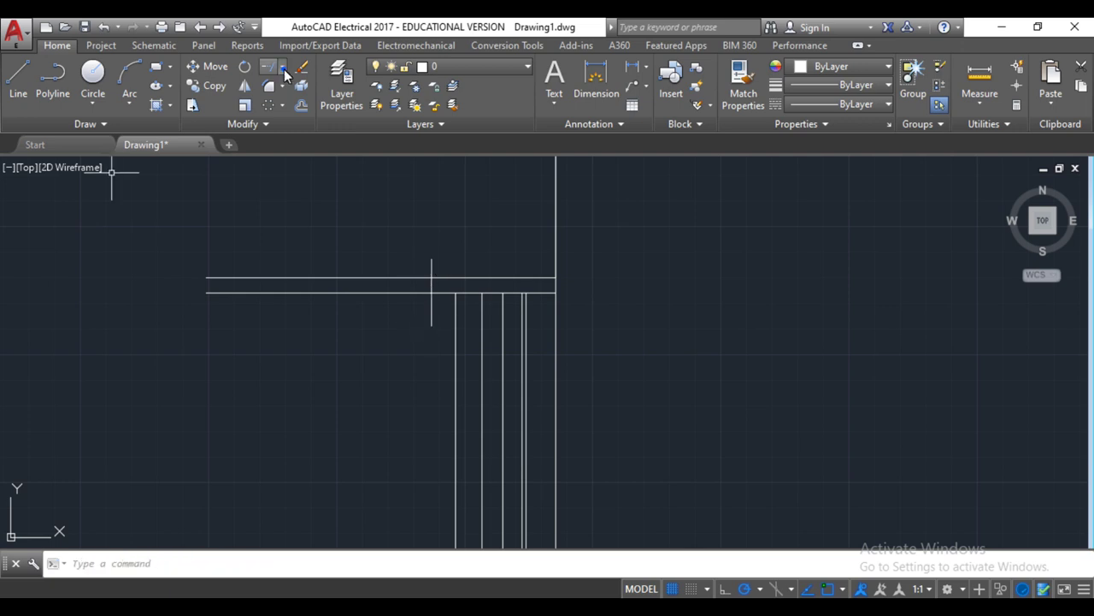
Trim the two top horizontal lines back to the short vertical guide line
{"action": "left_click", "coordinate": [283, 69]}
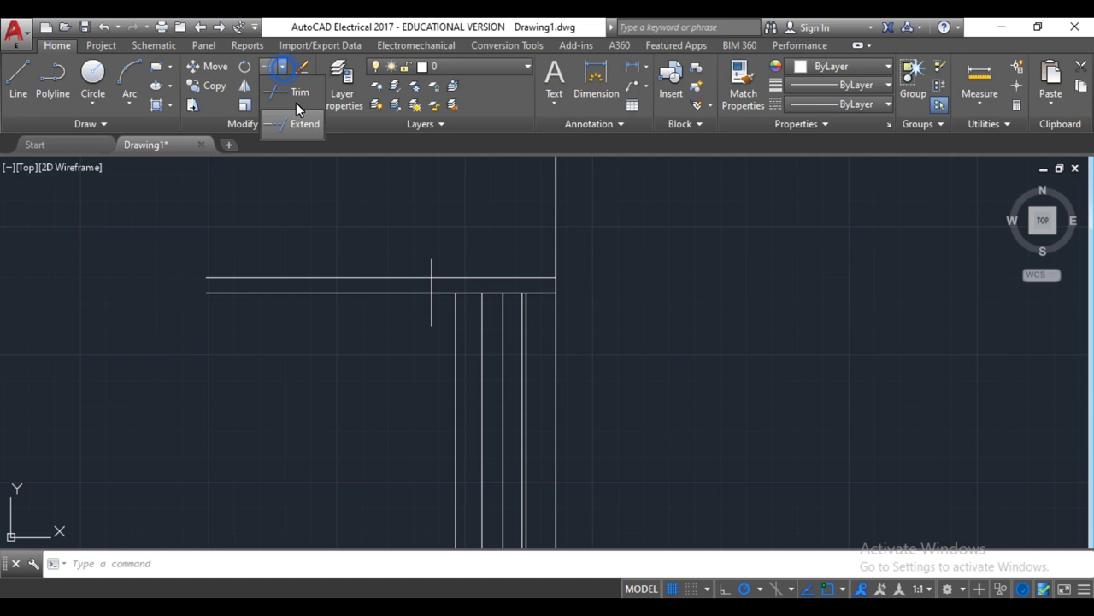
{"action": "left_click", "coordinate": [296, 101]}
{"action": "left_click", "coordinate": [430, 280]}
{"action": "key", "text": "Return"}
{"action": "left_click_drag", "start_coordinate": [376, 265], "coordinate": [351, 328]}
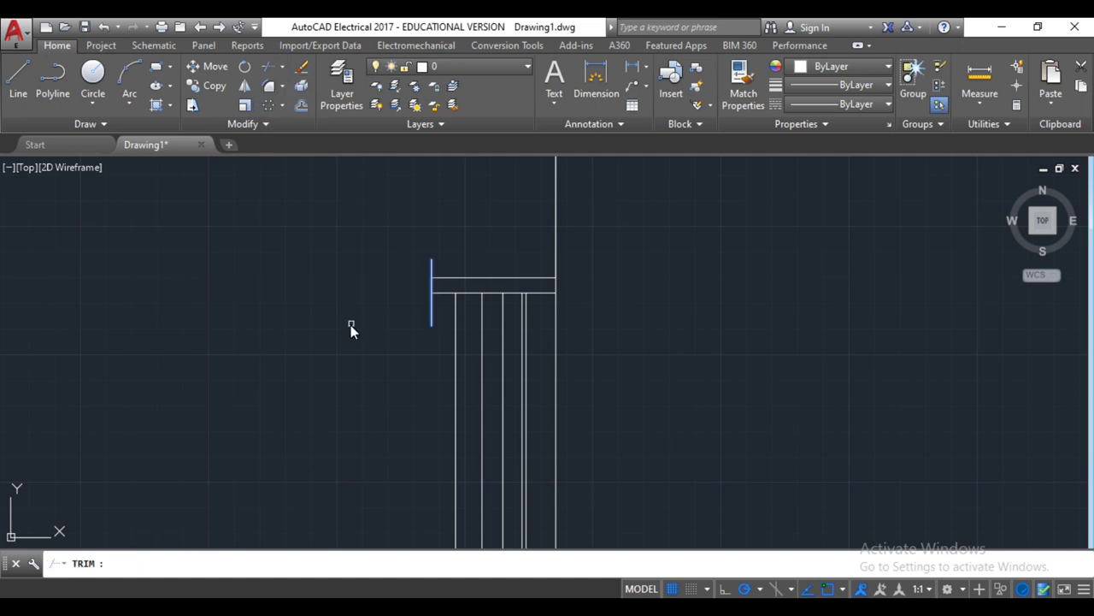
{"action": "key", "text": "Escape"}
Remove the short vertical guide line
{"action": "left_click", "coordinate": [430, 306]}
{"action": "scroll", "coordinate": [475, 279], "scroll_direction": "down", "scroll_amount": 5}
{"action": "key", "text": "Escape"}
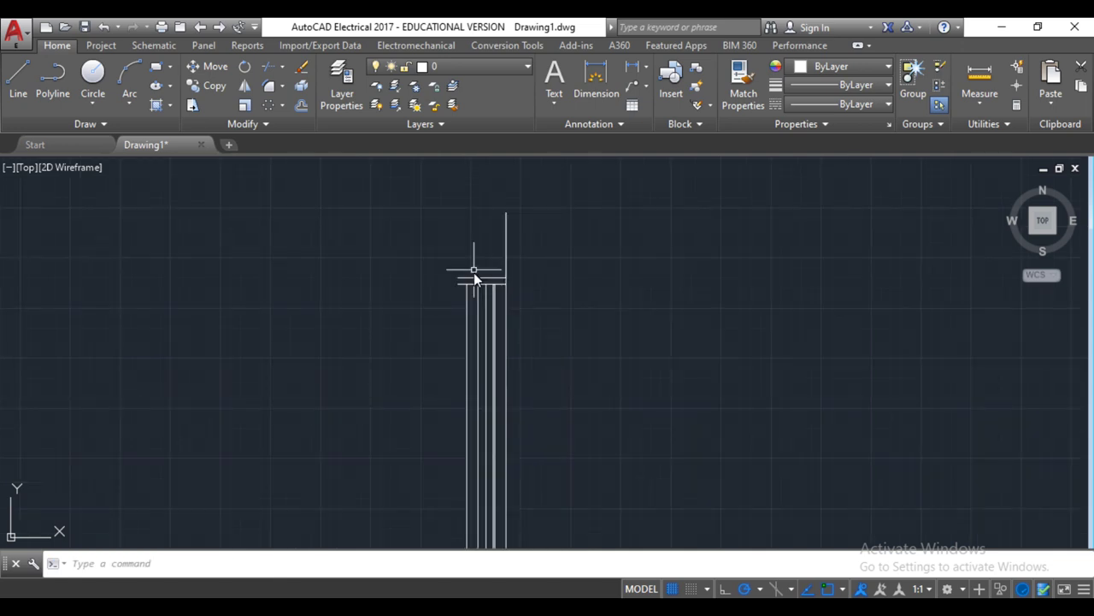
{"action": "scroll", "coordinate": [475, 315], "scroll_direction": "down", "scroll_amount": 3}
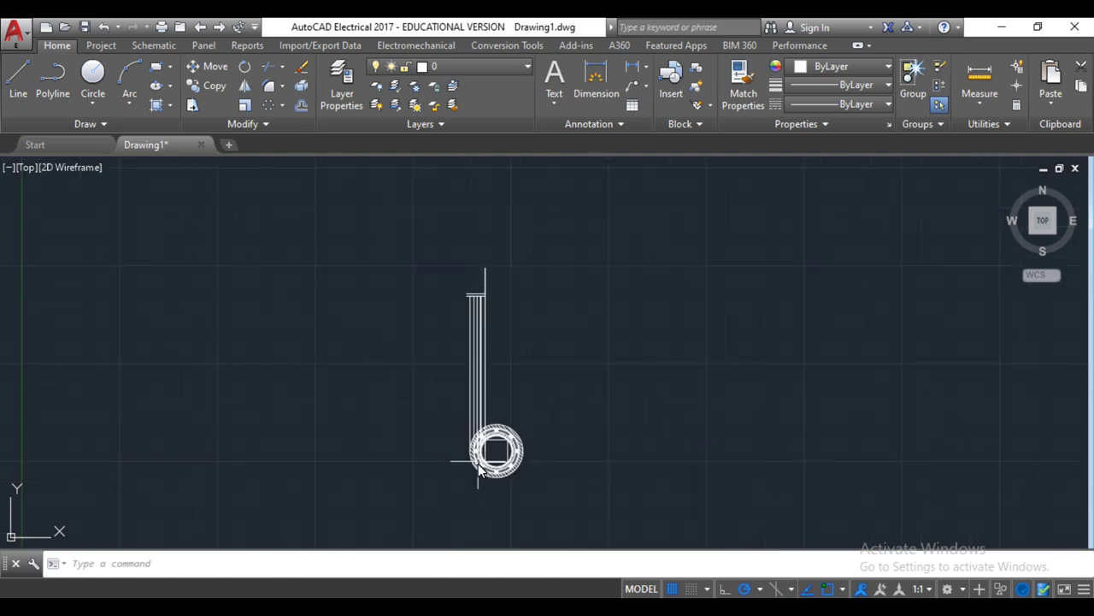
{"action": "scroll", "coordinate": [479, 468], "scroll_direction": "up", "scroll_amount": 3}
{"action": "scroll", "coordinate": [491, 376], "scroll_direction": "down", "scroll_amount": 3}
{"action": "scroll", "coordinate": [477, 311], "scroll_direction": "up", "scroll_amount": 5}
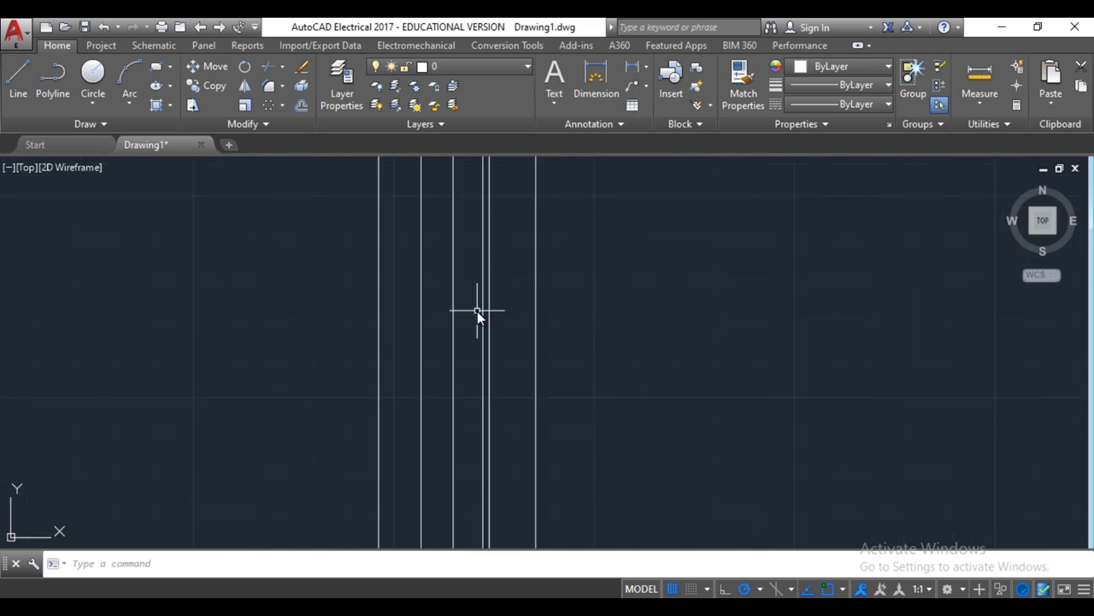
{"action": "scroll", "coordinate": [477, 311], "scroll_direction": "down", "scroll_amount": 4}
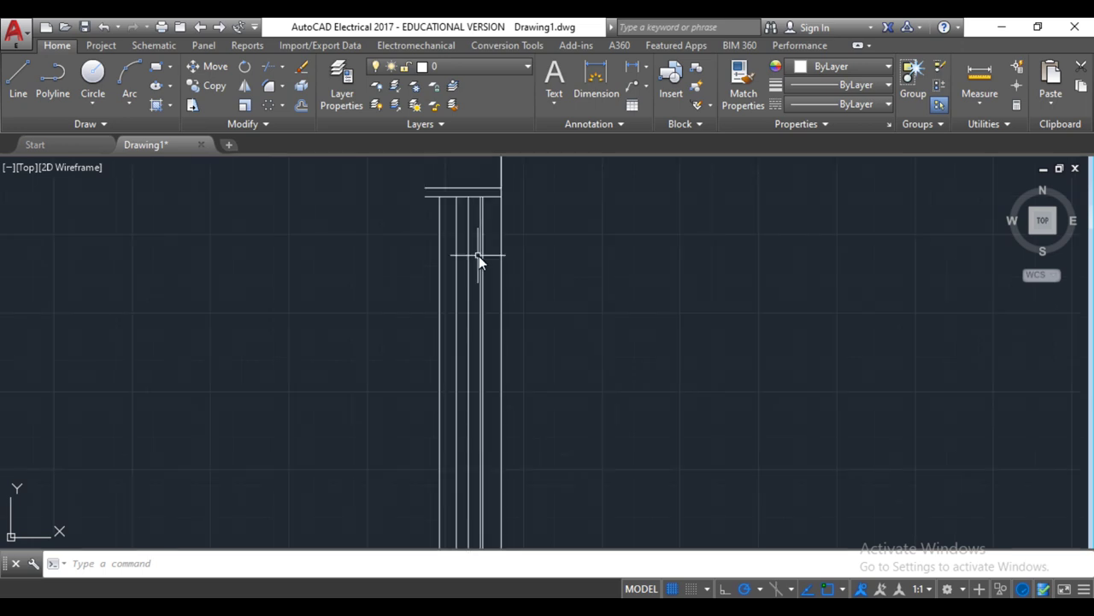
{"action": "scroll", "coordinate": [479, 254], "scroll_direction": "down", "scroll_amount": 2}
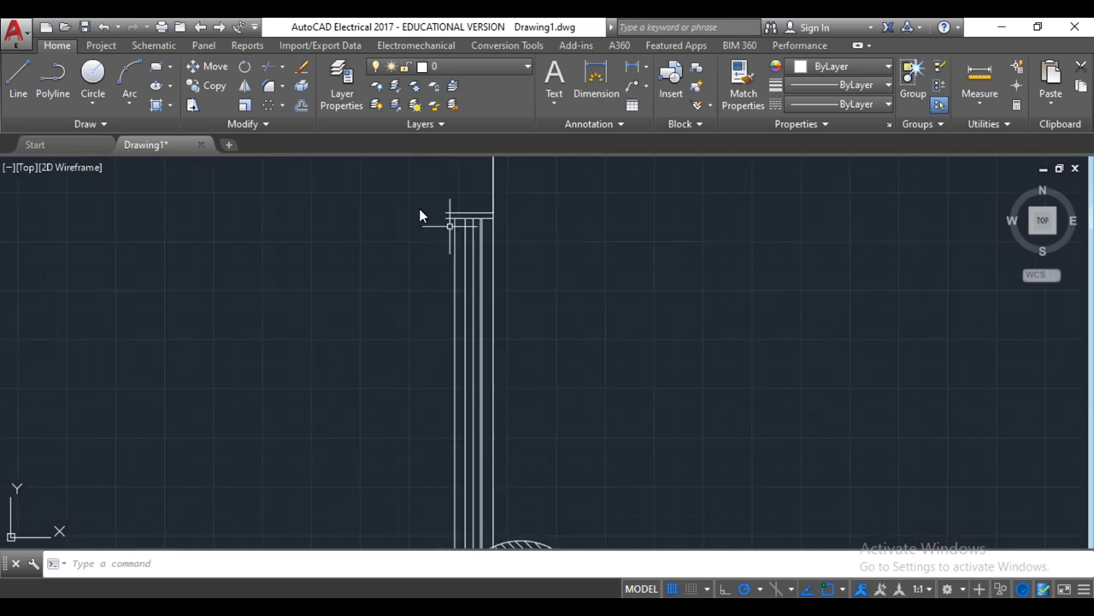
Abandon a line started at the strip's left corner and switch to Hatch
{"action": "left_click", "coordinate": [24, 75]}
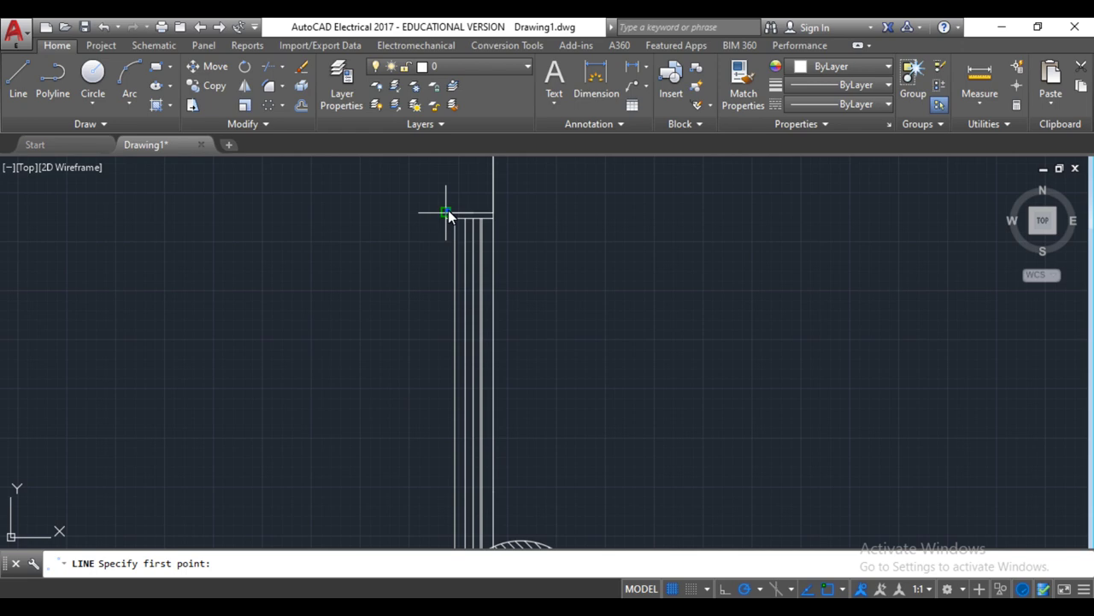
{"action": "left_click", "coordinate": [448, 212]}
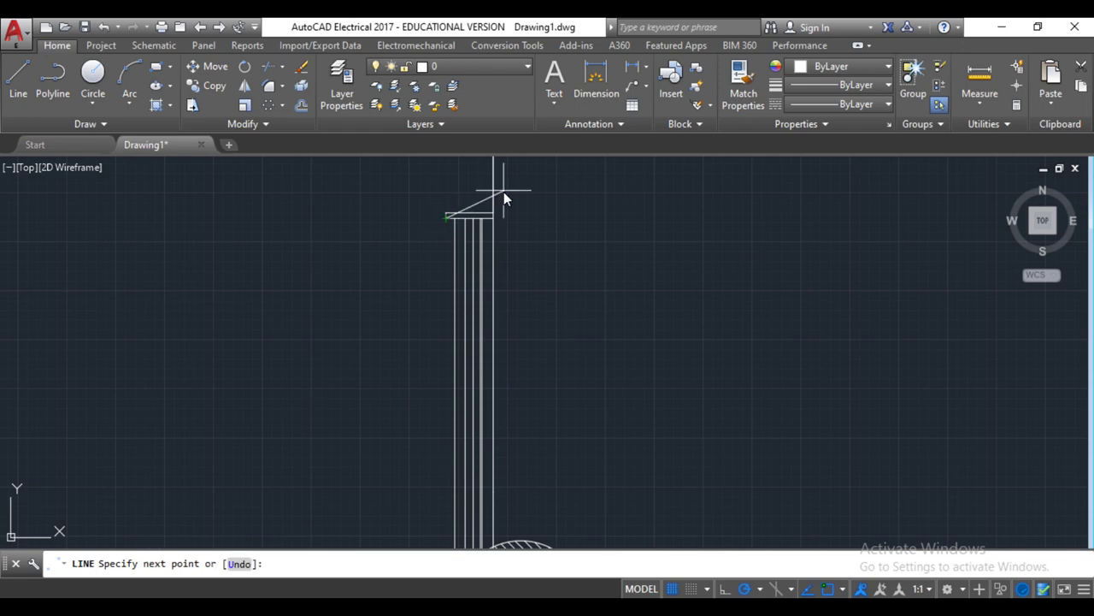
{"action": "key", "text": "Escape"}
{"action": "left_click", "coordinate": [155, 104]}
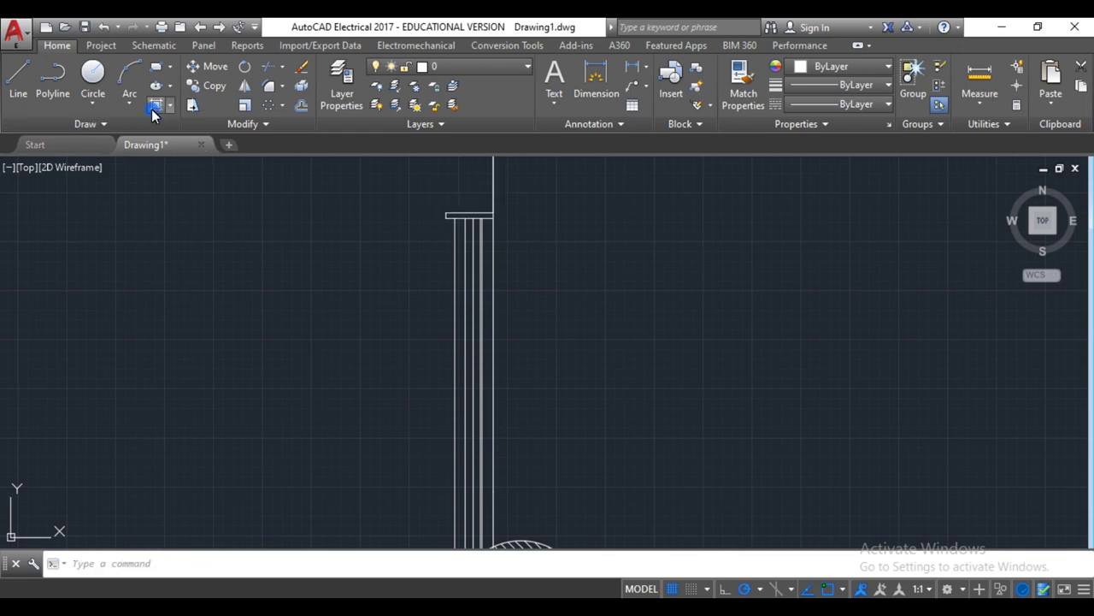
Apply a SOLID hatch to the thin strip at the limb top, forming a thick bar
{"action": "left_click", "coordinate": [159, 78]}
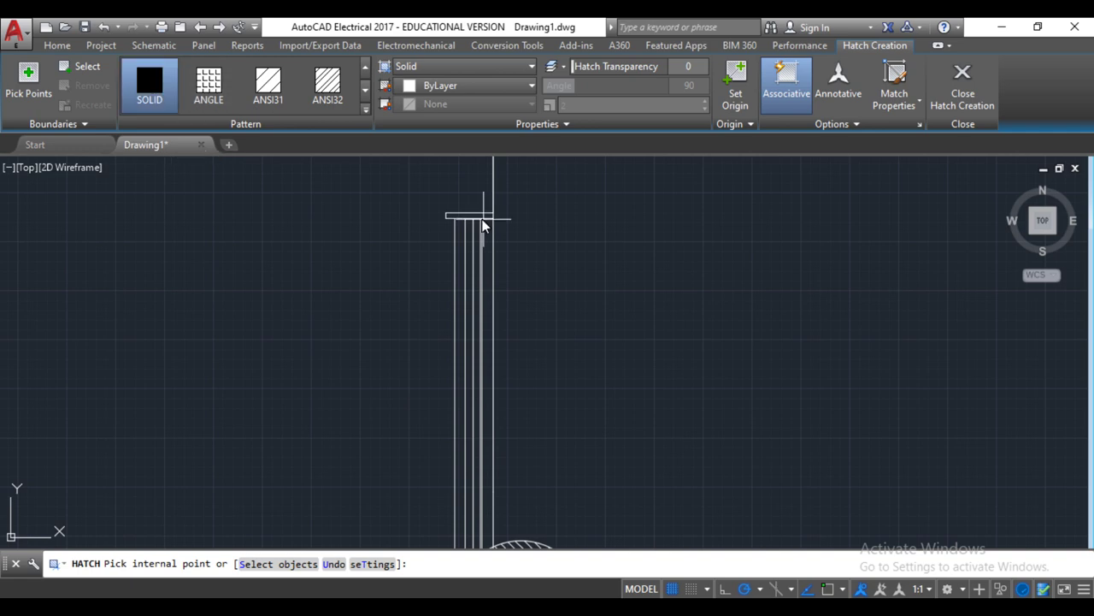
{"action": "key", "text": "Return"}
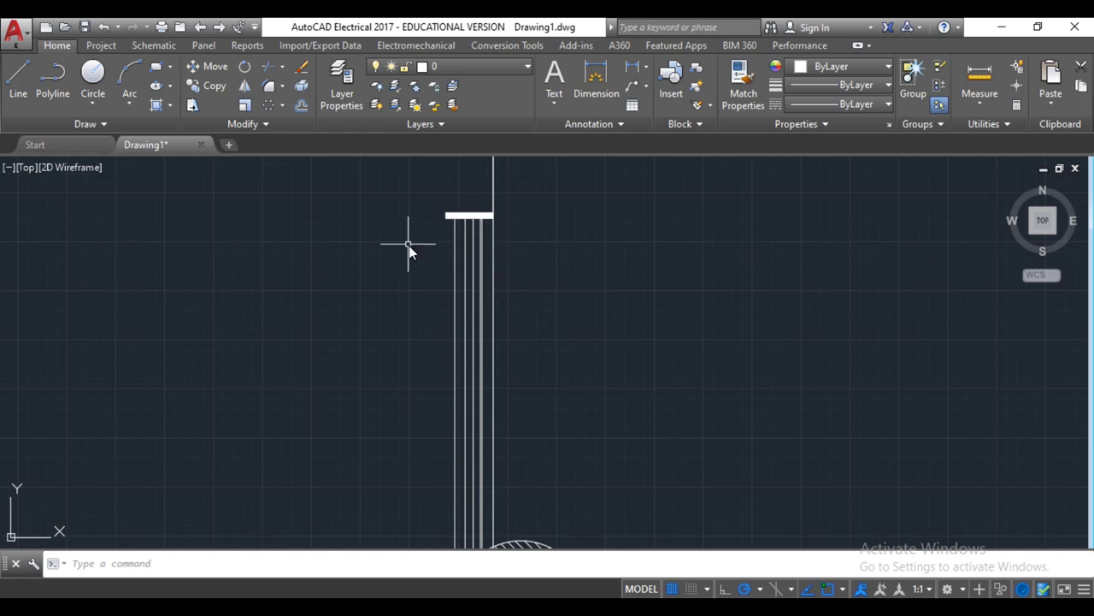
{"action": "left_click", "coordinate": [511, 228]}
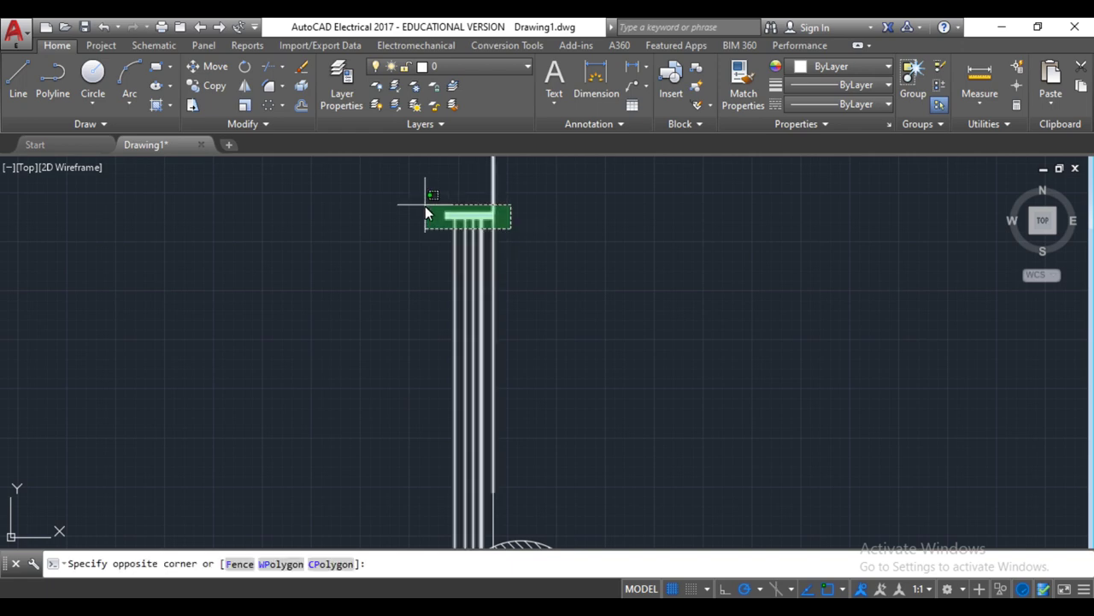
{"action": "key", "text": "Escape"}
{"action": "scroll", "coordinate": [418, 195], "scroll_direction": "down", "scroll_amount": 3}
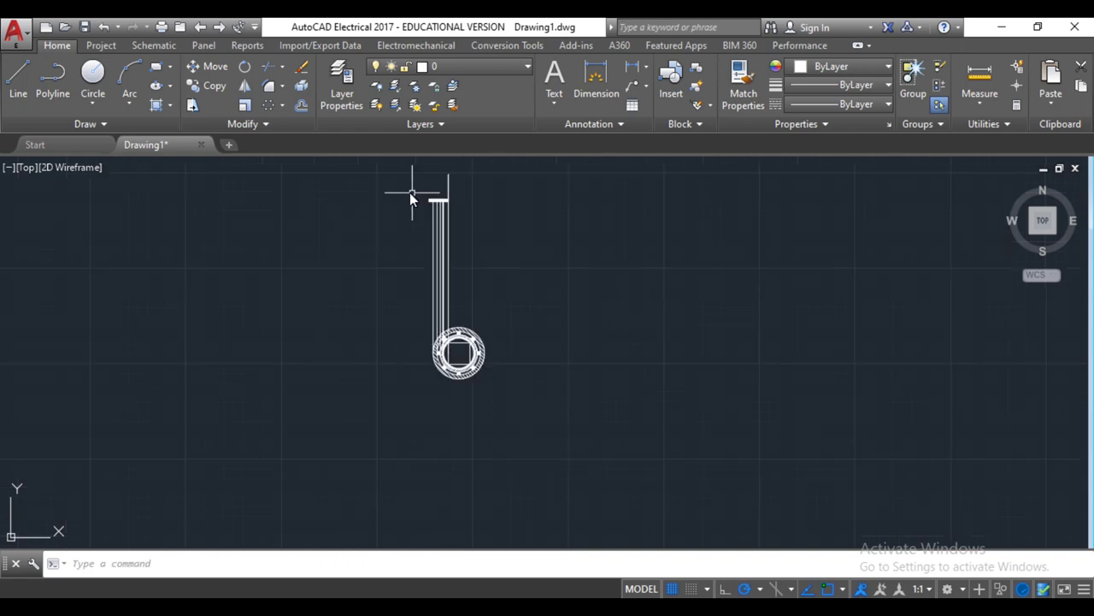
Mirror the solid top strip about a horizontal axis at mid-winding, keeping the original
{"action": "left_click", "coordinate": [405, 166]}
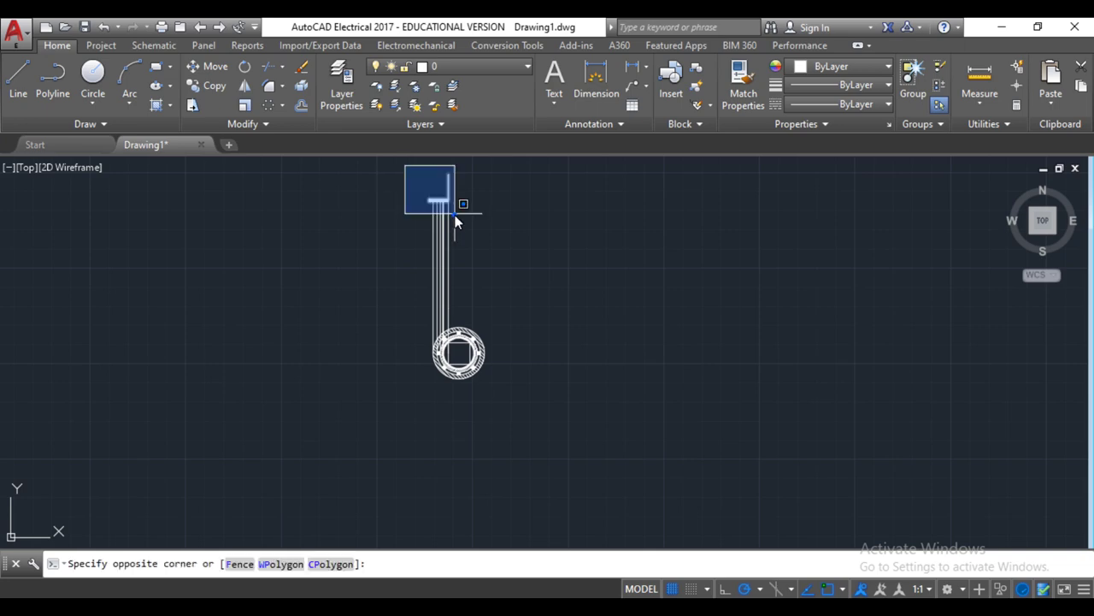
{"action": "left_click", "coordinate": [454, 219]}
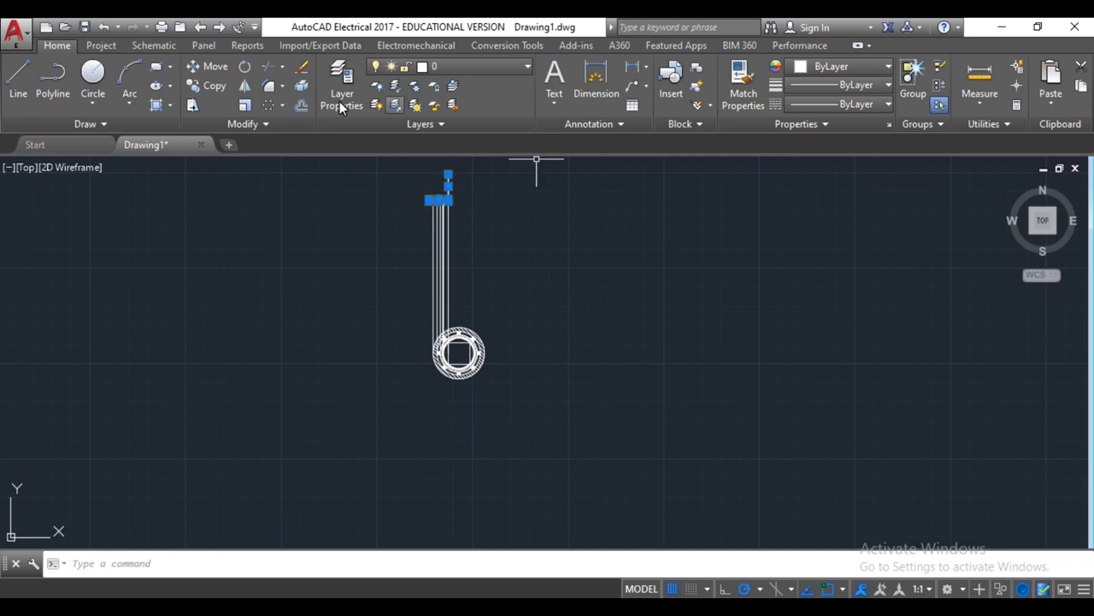
{"action": "left_click", "coordinate": [450, 250]}
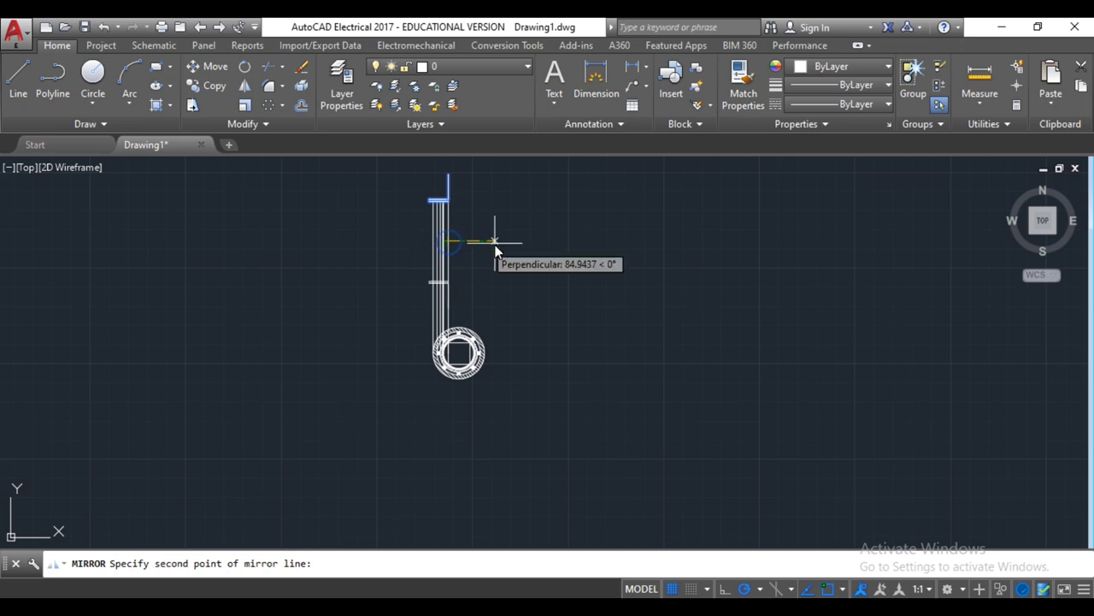
{"action": "left_click", "coordinate": [496, 245]}
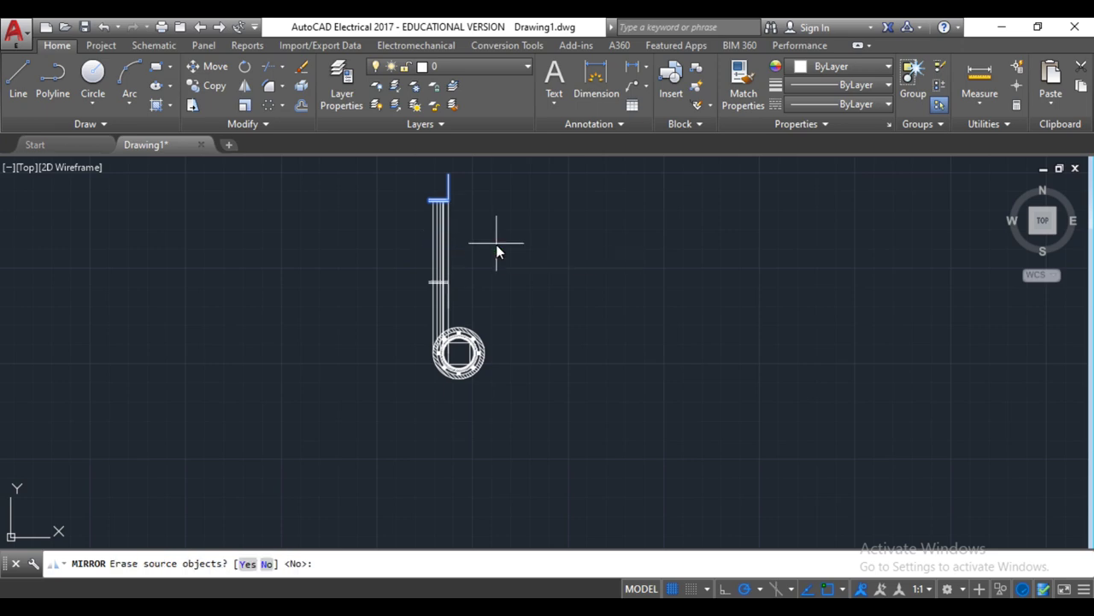
{"action": "key", "text": "Return"}
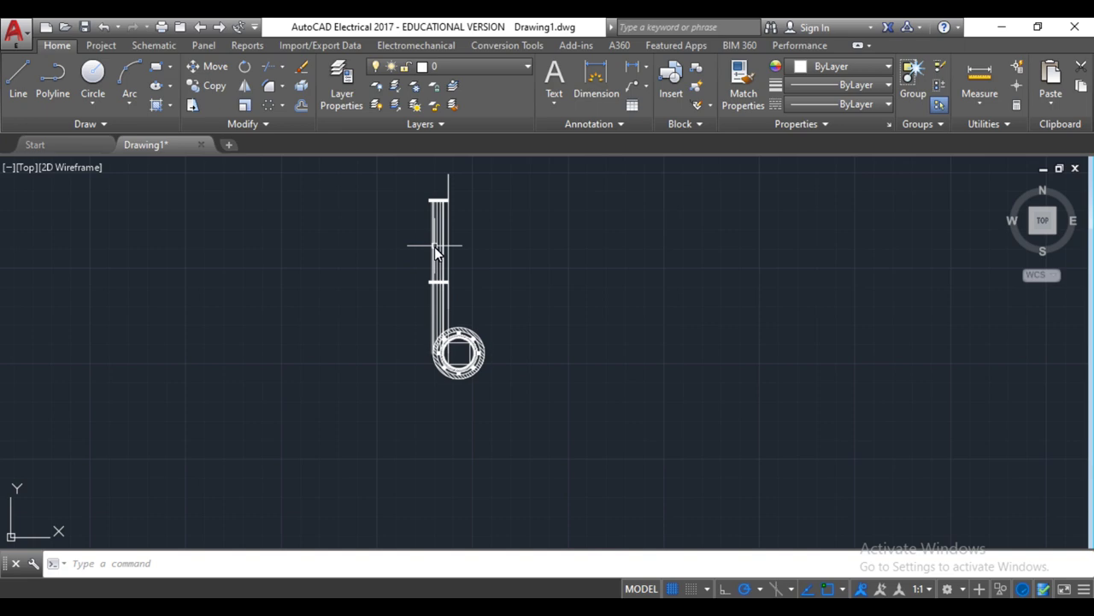
{"action": "scroll", "coordinate": [435, 246], "scroll_direction": "up", "scroll_amount": 5}
{"action": "scroll", "coordinate": [436, 247], "scroll_direction": "up", "scroll_amount": 2}
{"action": "scroll", "coordinate": [423, 326], "scroll_direction": "down", "scroll_amount": 2}
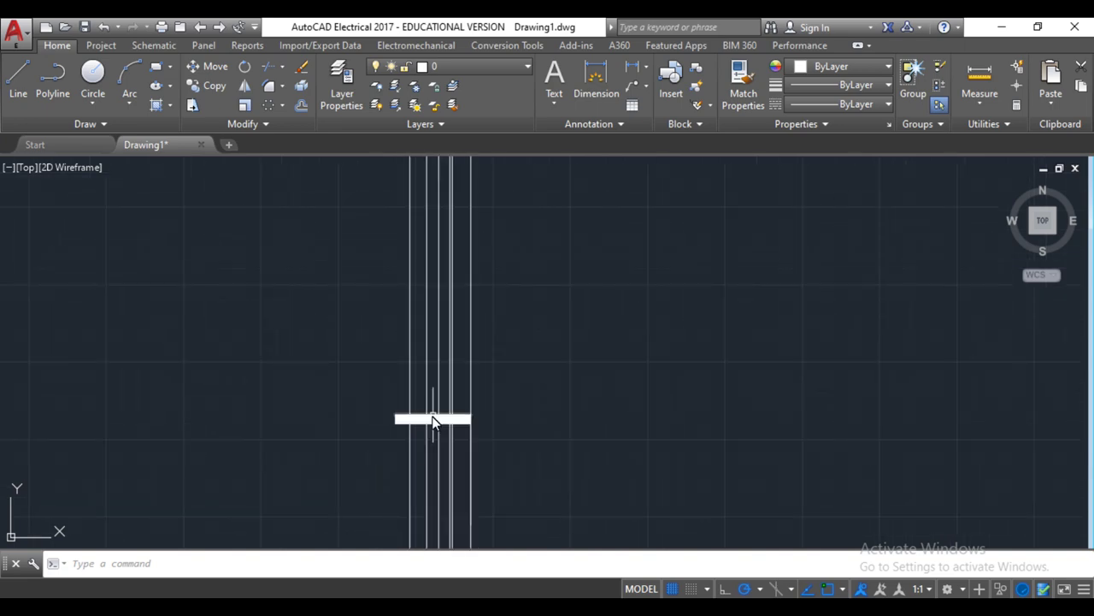
{"action": "left_click", "coordinate": [280, 68]}
Trim the four winding lines below the lower solid strip, using the strip as cutting edge
{"action": "left_click", "coordinate": [280, 88]}
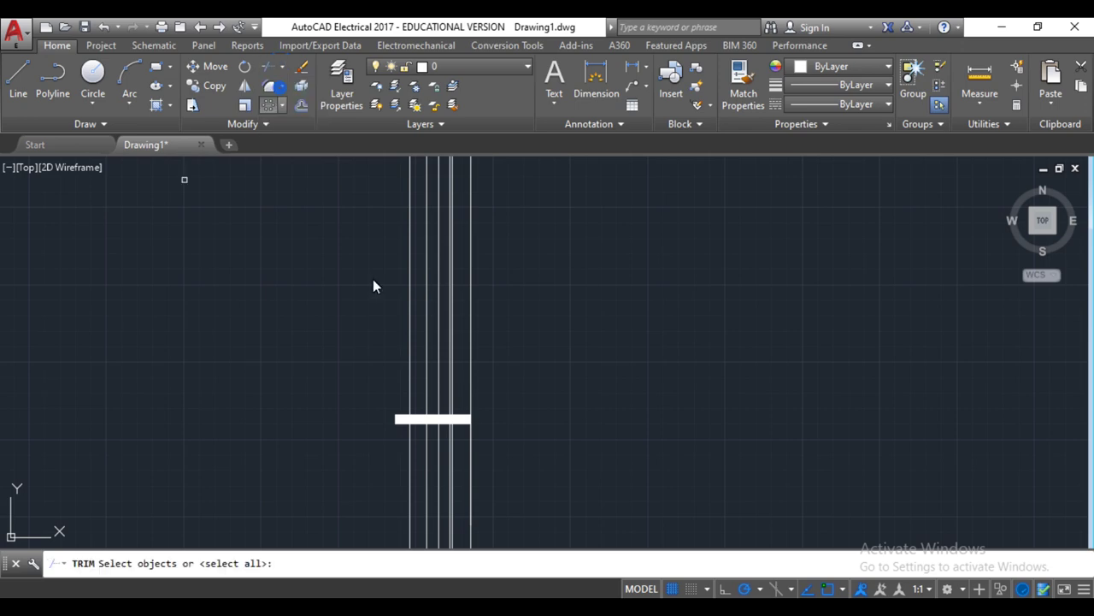
{"action": "left_click", "coordinate": [419, 421]}
{"action": "key", "text": "Return"}
{"action": "left_click", "coordinate": [457, 458]}
{"action": "left_click", "coordinate": [379, 459]}
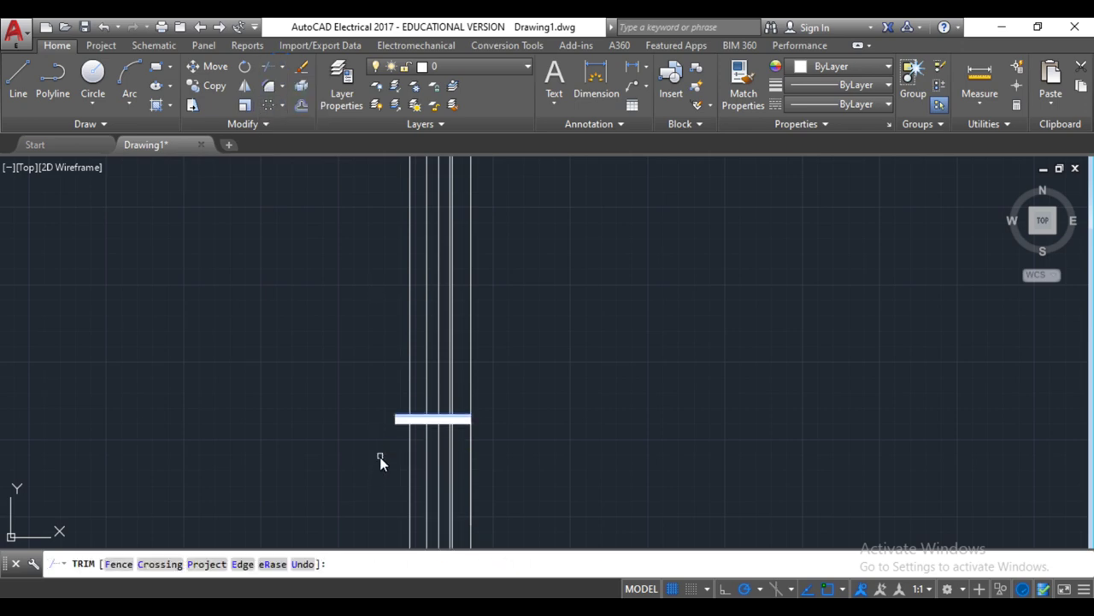
{"action": "left_click", "coordinate": [448, 466]}
{"action": "left_click", "coordinate": [381, 457]}
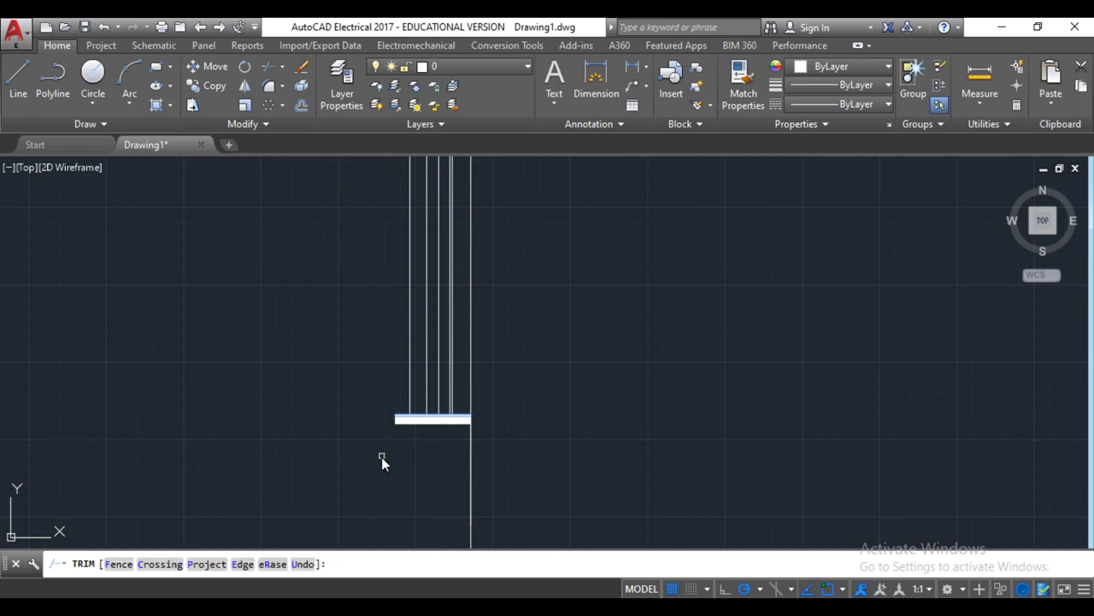
{"action": "scroll", "coordinate": [432, 385], "scroll_direction": "down", "scroll_amount": 5}
{"action": "scroll", "coordinate": [458, 487], "scroll_direction": "up", "scroll_amount": 4}
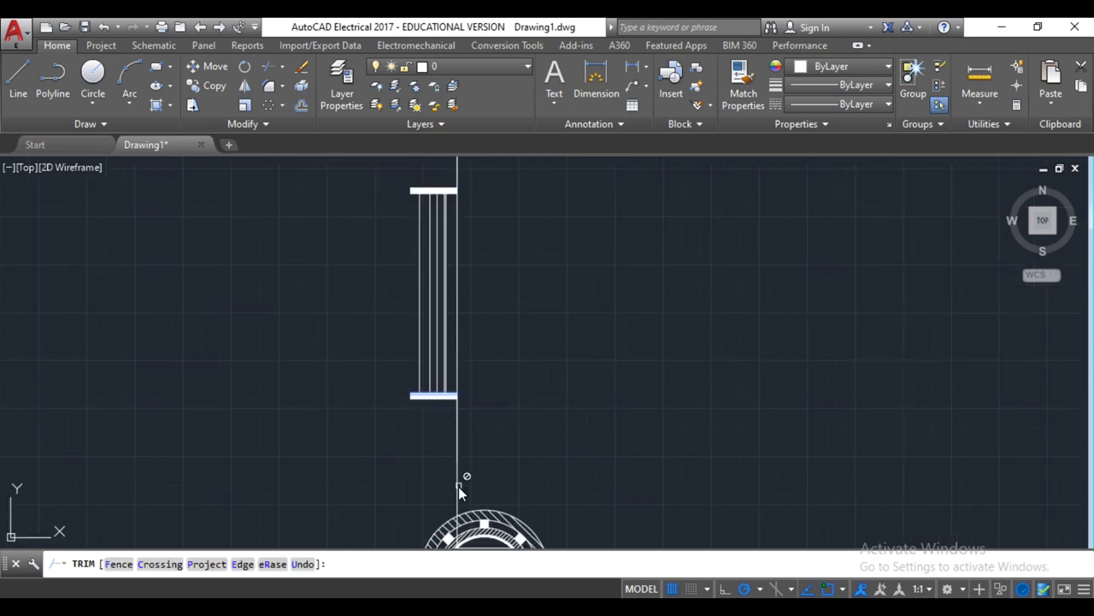
{"action": "key", "text": "Escape"}
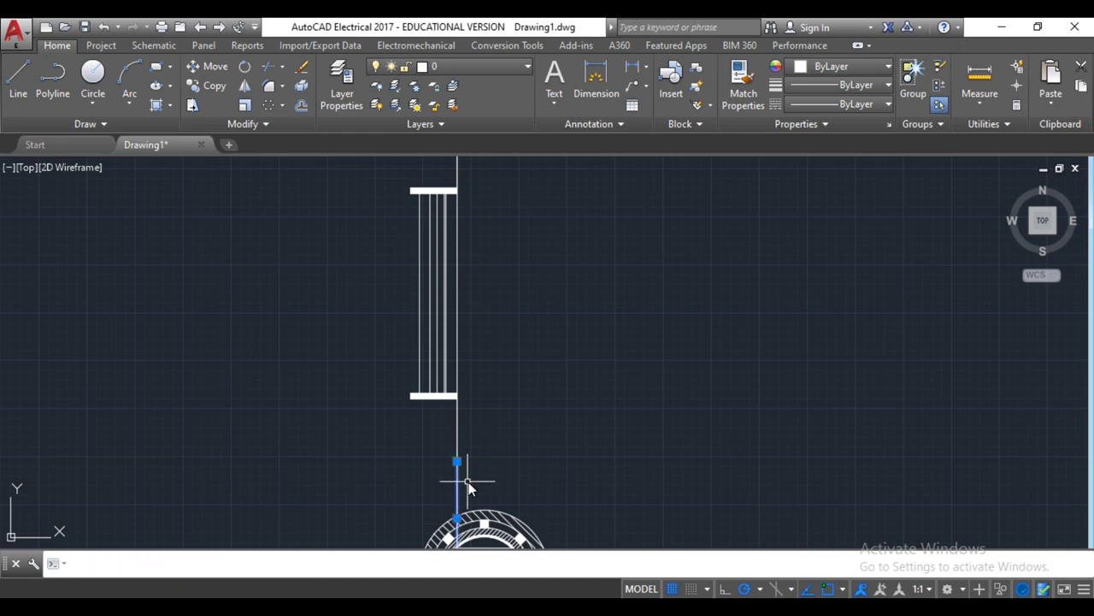
{"action": "scroll", "coordinate": [465, 408], "scroll_direction": "down", "scroll_amount": 2}
{"action": "scroll", "coordinate": [464, 398], "scroll_direction": "up", "scroll_amount": 2}
{"action": "scroll", "coordinate": [459, 404], "scroll_direction": "down", "scroll_amount": 2}
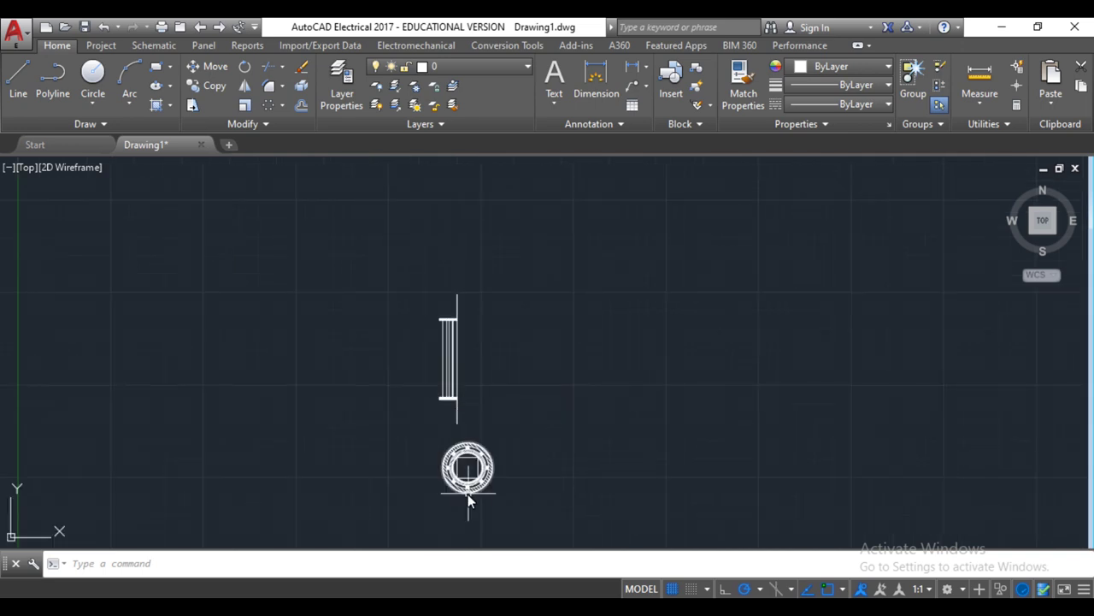
{"action": "scroll", "coordinate": [467, 495], "scroll_direction": "up", "scroll_amount": 1}
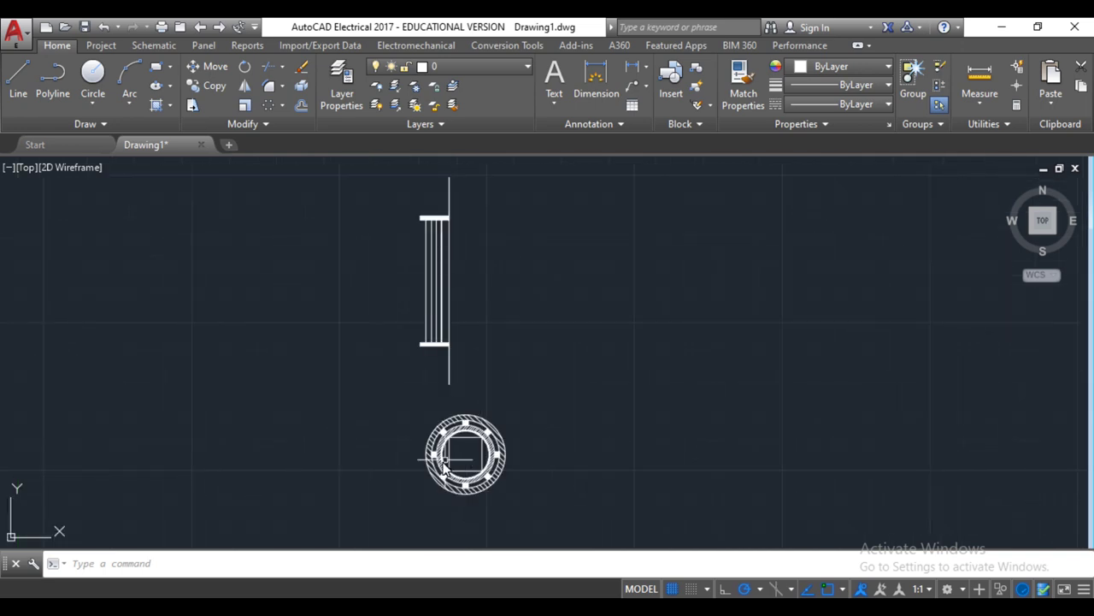
Apply a SOLID hatch to the narrow strip beside the right-hand winding line
{"action": "scroll", "coordinate": [437, 235], "scroll_direction": "up", "scroll_amount": 2}
{"action": "scroll", "coordinate": [436, 235], "scroll_direction": "up", "scroll_amount": 3}
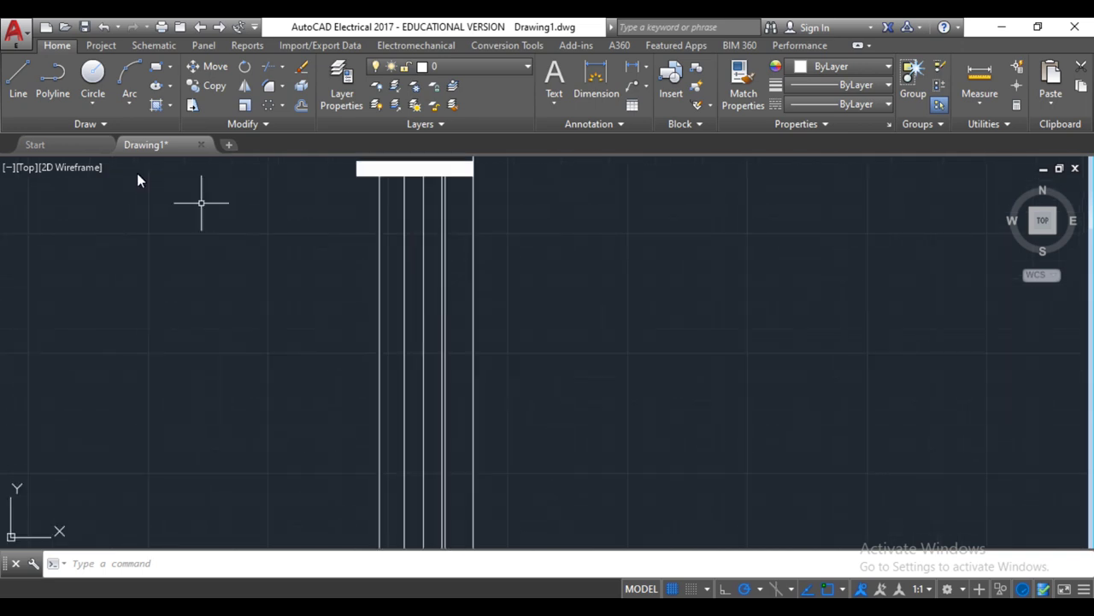
{"action": "left_click", "coordinate": [155, 106]}
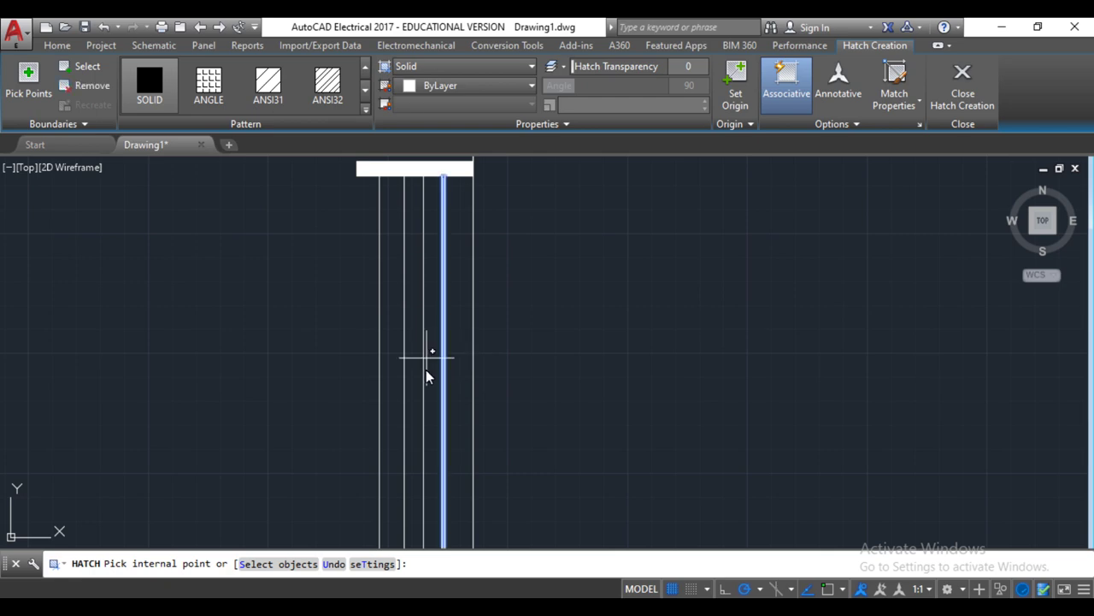
{"action": "key", "text": "Return"}
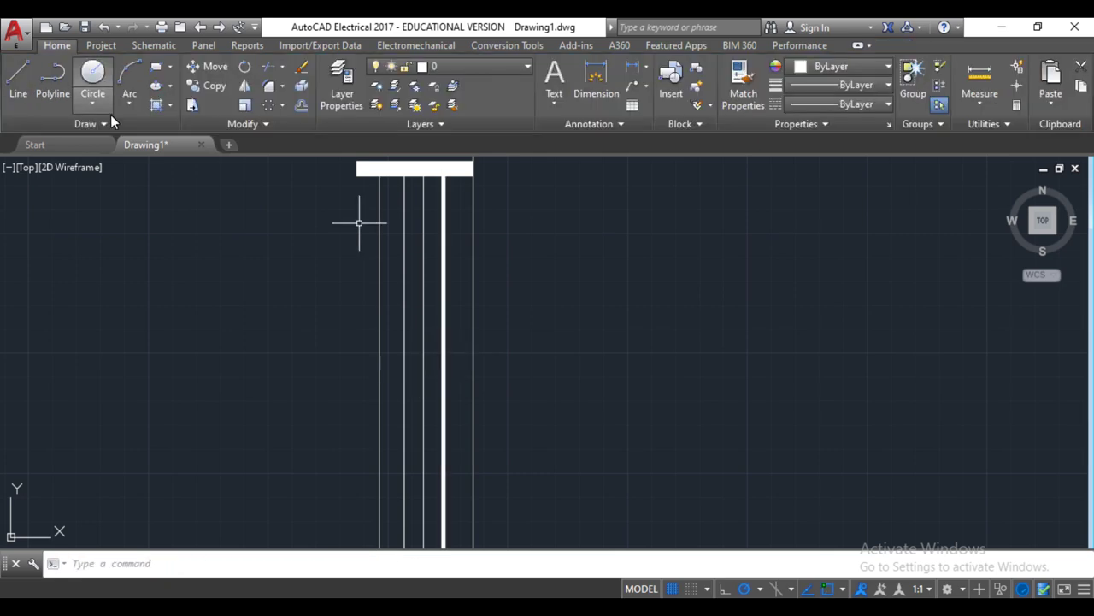
{"action": "left_click", "coordinate": [157, 104]}
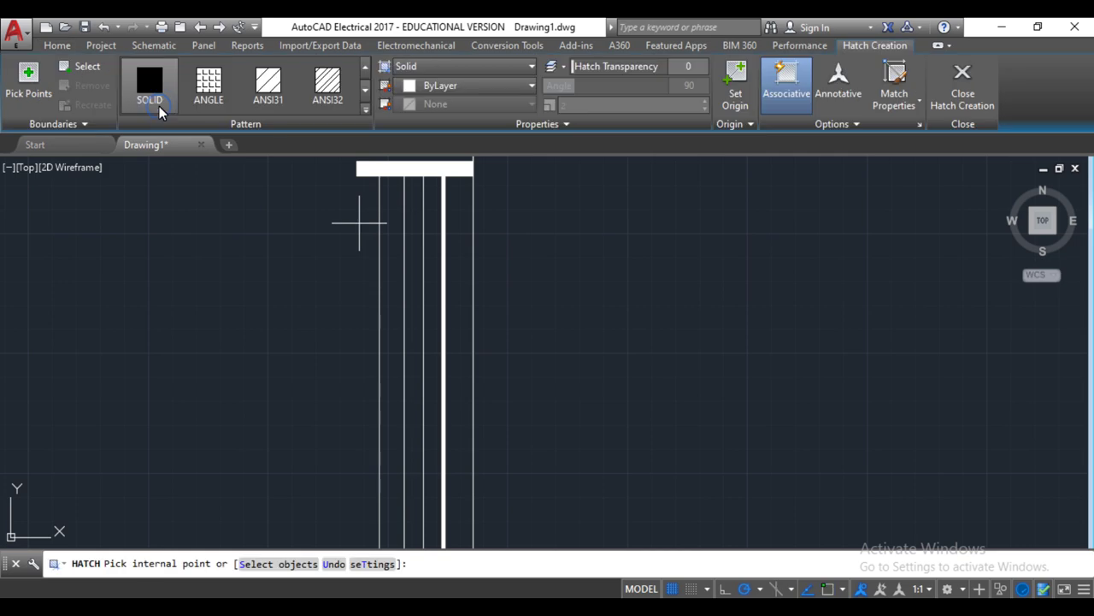
Hatch the outer winding strip with the ANSI31 pattern
{"action": "left_click", "coordinate": [270, 89]}
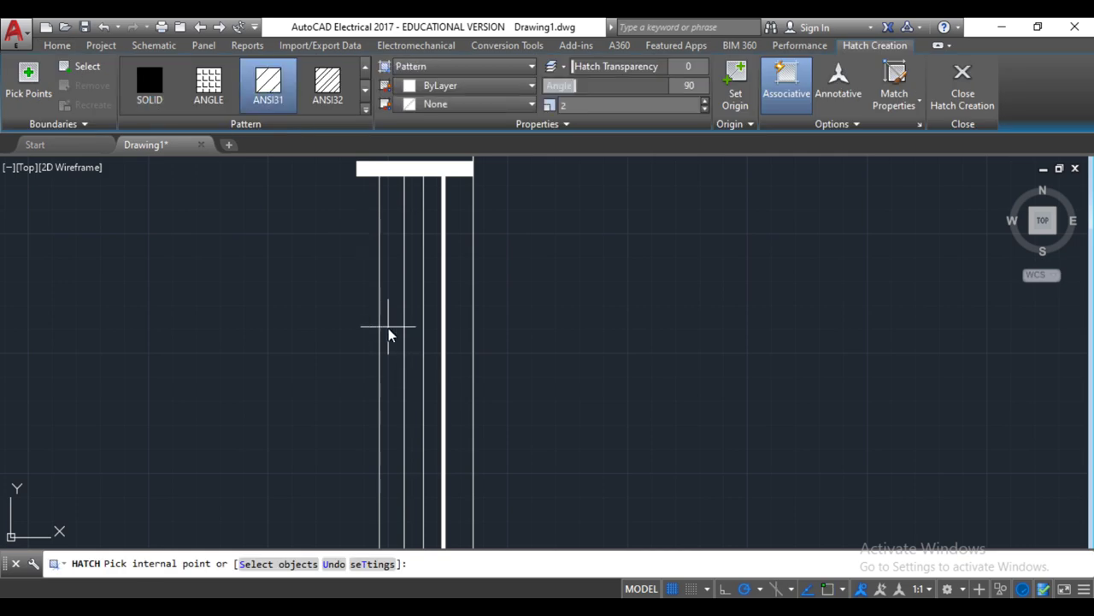
{"action": "left_click", "coordinate": [388, 334]}
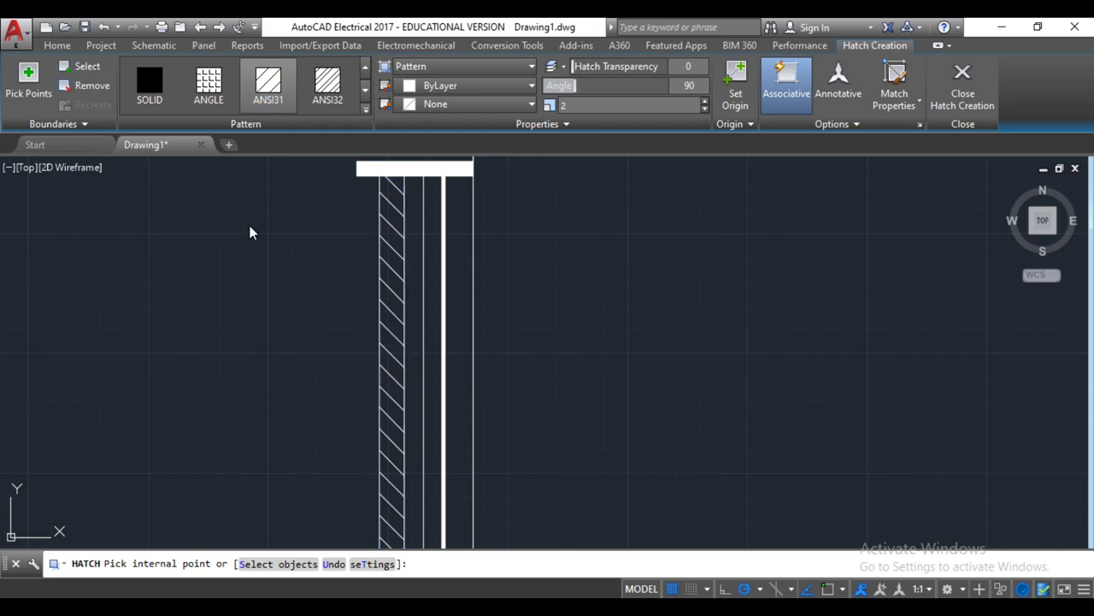
{"action": "key", "text": "Return"}
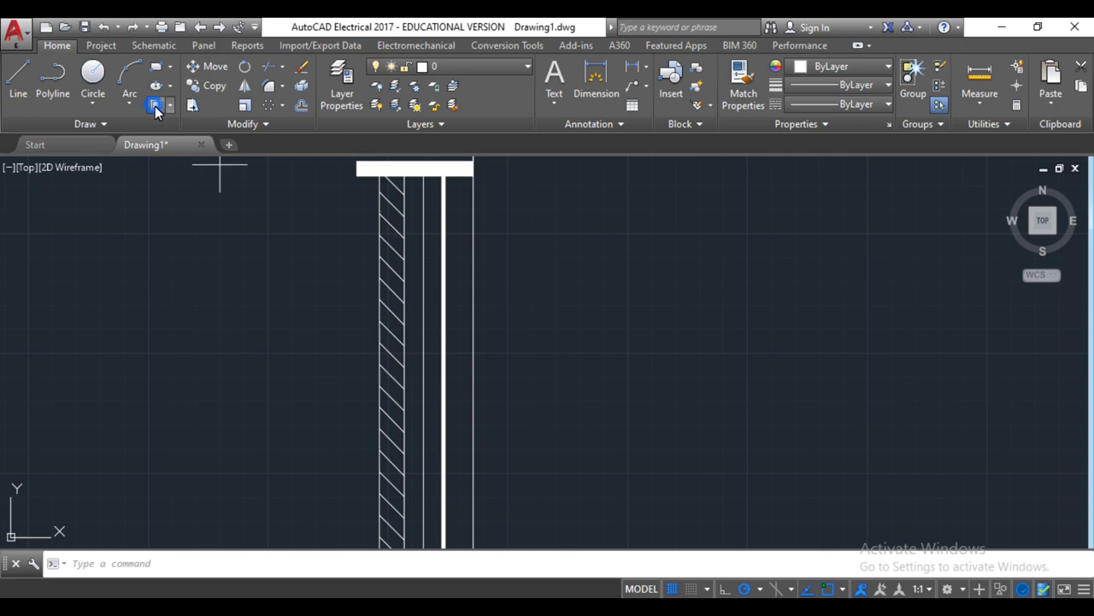
Hatch the inner winding strip with ANSI31 at angle 0 and scale 1
{"action": "left_click", "coordinate": [156, 87]}
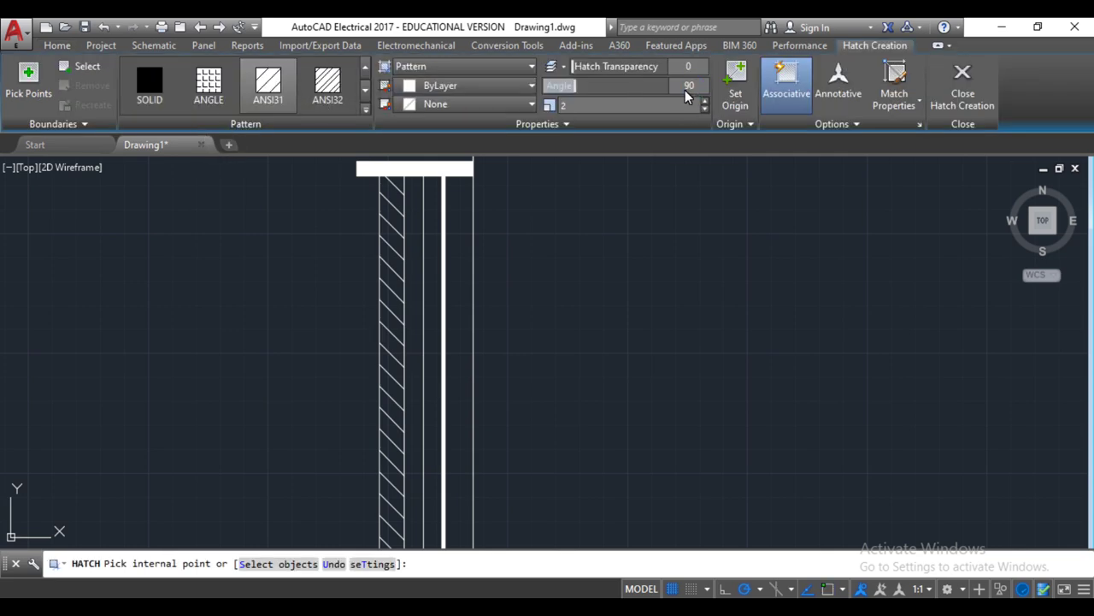
{"action": "left_click", "coordinate": [691, 89]}
{"action": "type", "text": "0"}
{"action": "key", "text": "Return"}
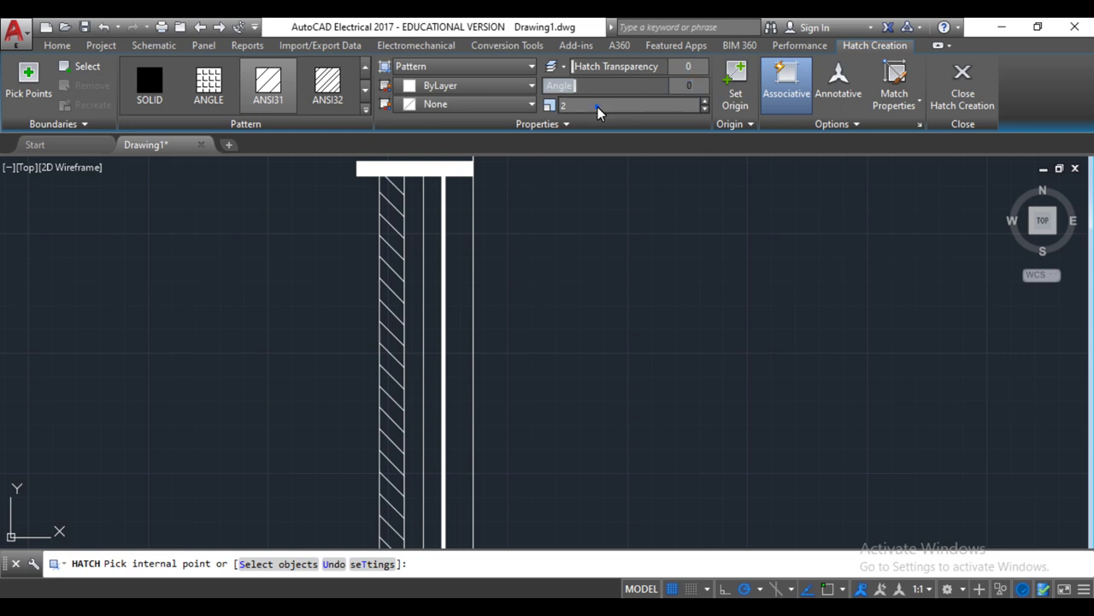
{"action": "left_click", "coordinate": [597, 107]}
{"action": "type", "text": "1"}
{"action": "key", "text": "Return"}
{"action": "left_click", "coordinate": [578, 211]}
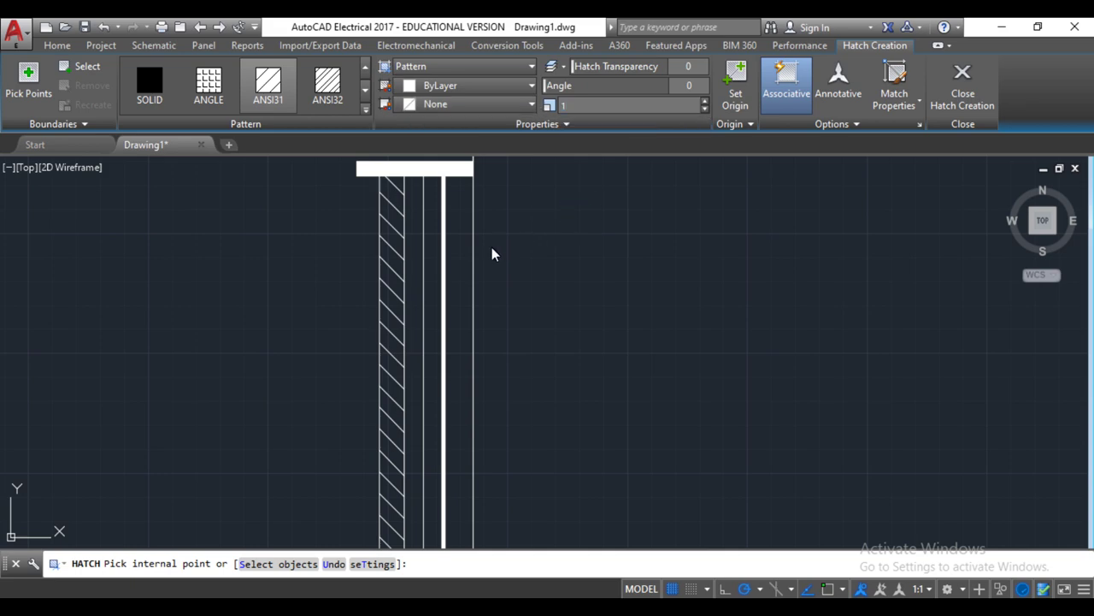
{"action": "left_click", "coordinate": [677, 337]}
{"action": "left_click", "coordinate": [436, 295]}
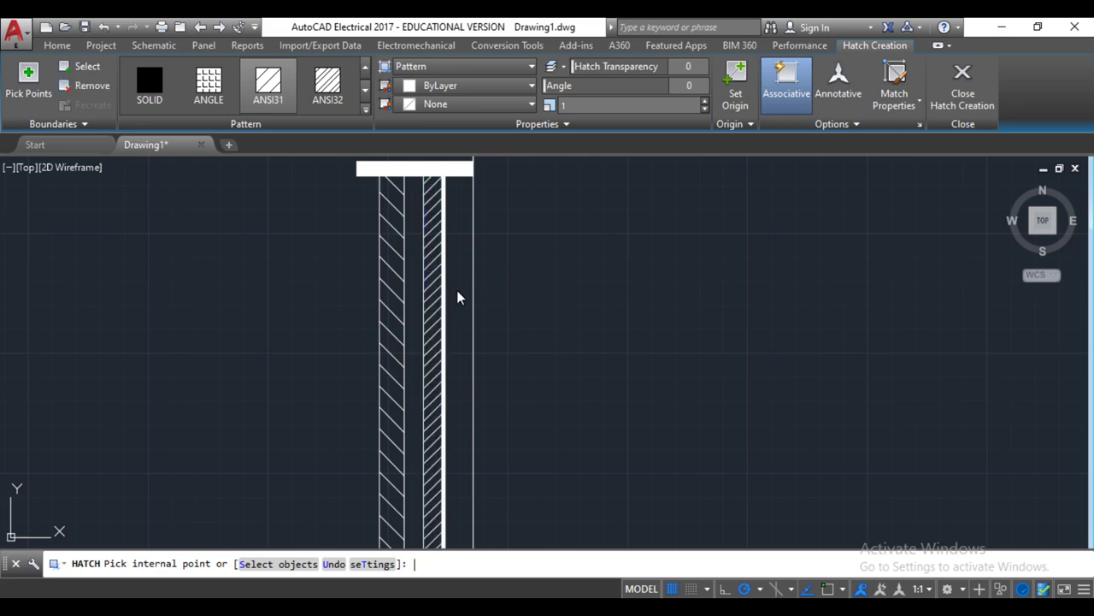
{"action": "key", "text": "Return"}
{"action": "scroll", "coordinate": [457, 296], "scroll_direction": "down", "scroll_amount": 2}
{"action": "scroll", "coordinate": [458, 297], "scroll_direction": "down", "scroll_amount": 2}
{"action": "scroll", "coordinate": [462, 330], "scroll_direction": "down", "scroll_amount": 2}
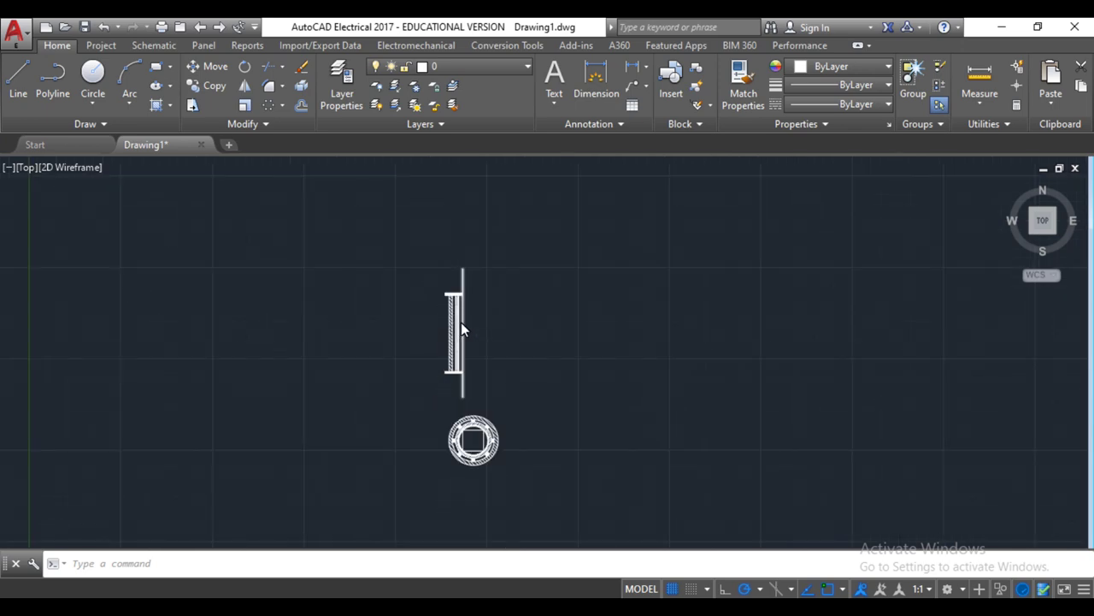
Start a line at the centre line's top end, checking the handwritten data sheet meanwhile
{"action": "scroll", "coordinate": [461, 330], "scroll_direction": "up", "scroll_amount": 2}
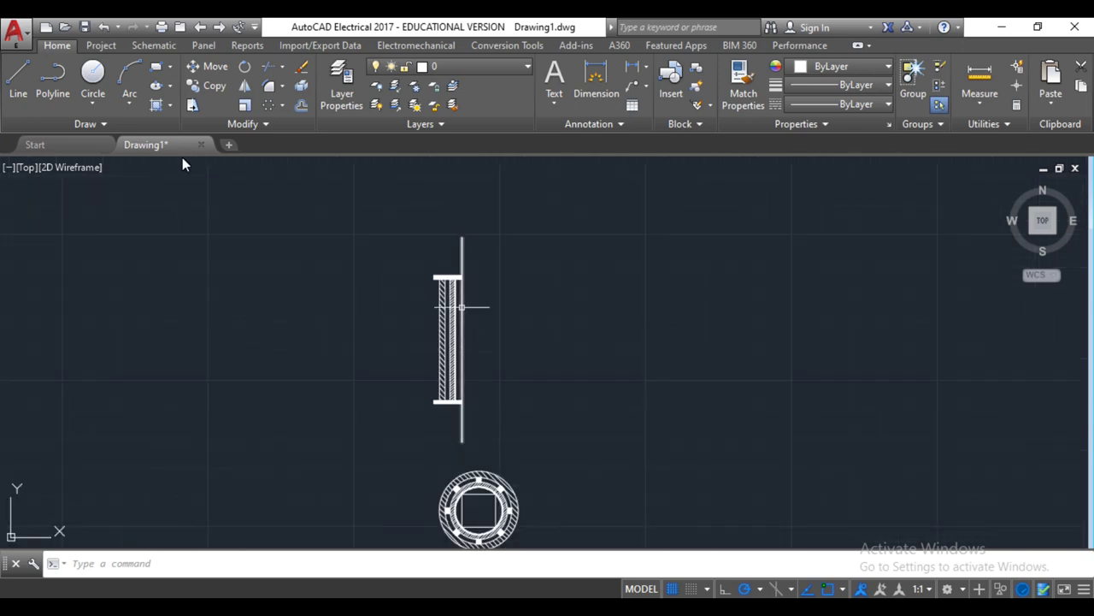
{"action": "left_click", "coordinate": [18, 78]}
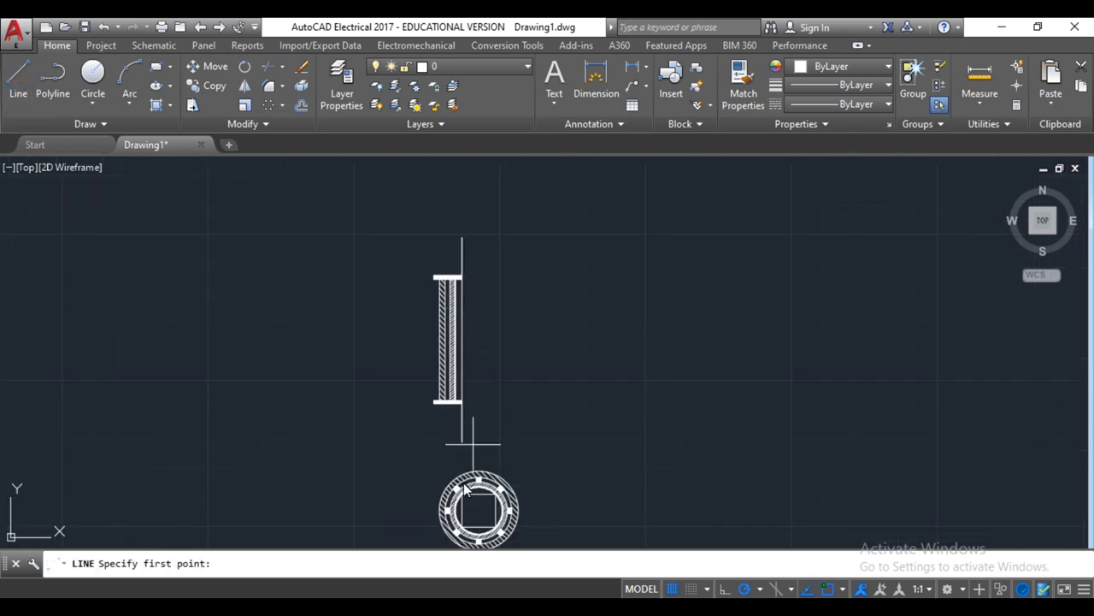
{"action": "left_click", "coordinate": [462, 240]}
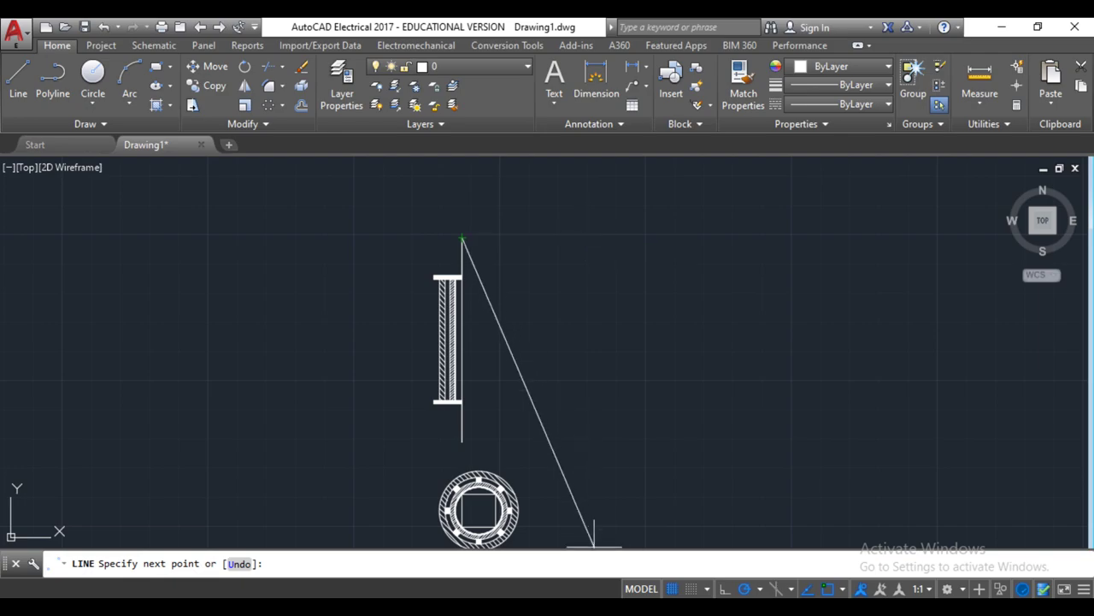
{"action": "key", "text": "alt+Tab"}
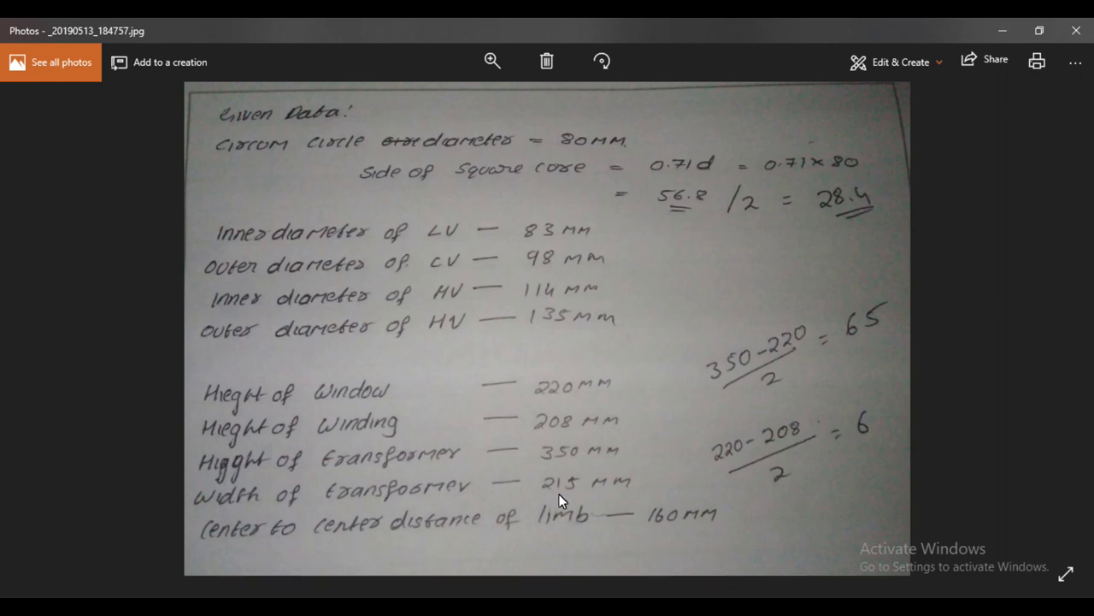
{"action": "key", "text": "alt+Tab"}
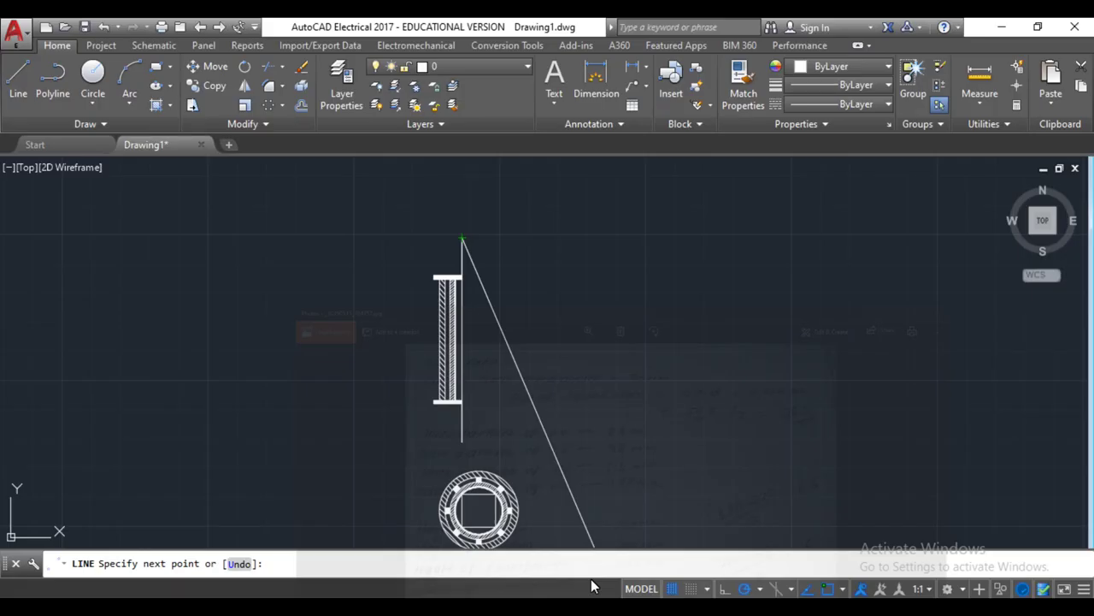
Draw a 215-long horizontal line to the right from the tall vertical's top
{"action": "type", "text": "215"}
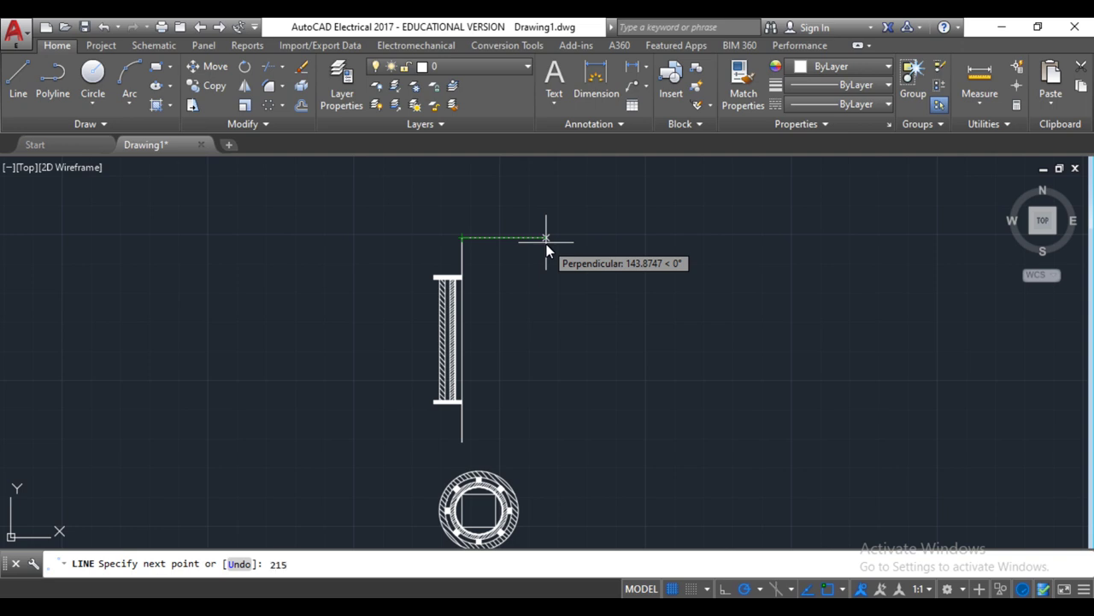
{"action": "key", "text": "Return"}
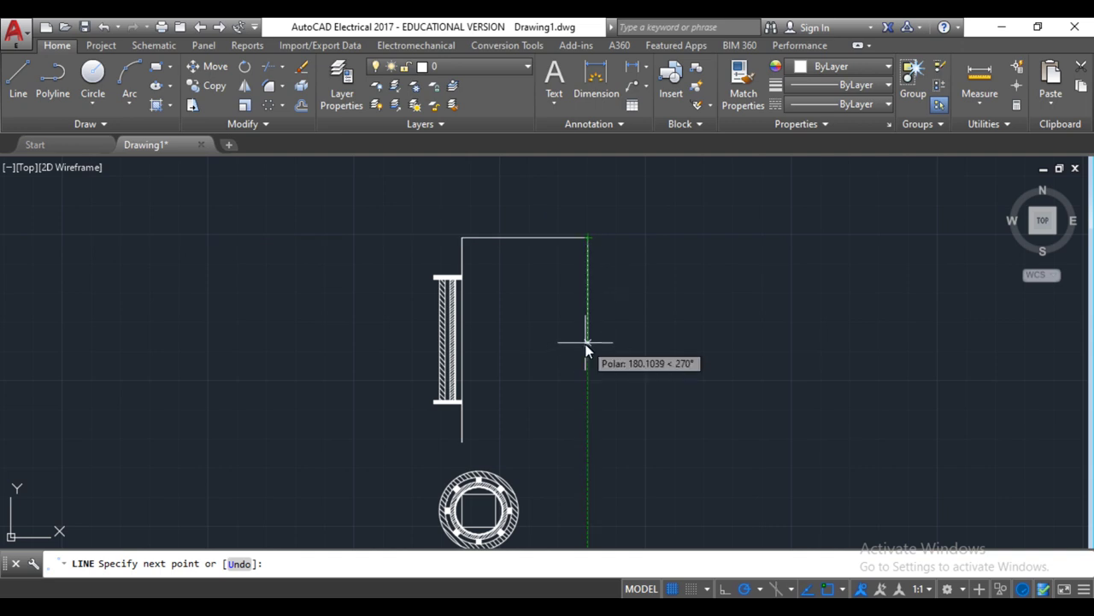
{"action": "key", "text": "Escape"}
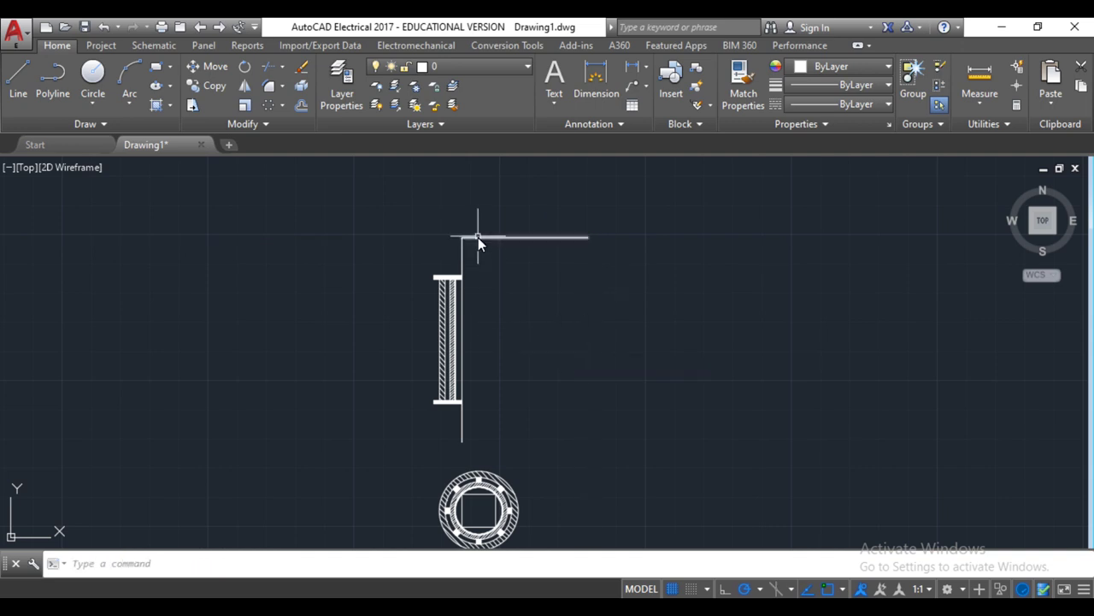
Draw a vertical line from the plan-view circle up to the top line, plus a top-edge segment
{"action": "left_click", "coordinate": [18, 81]}
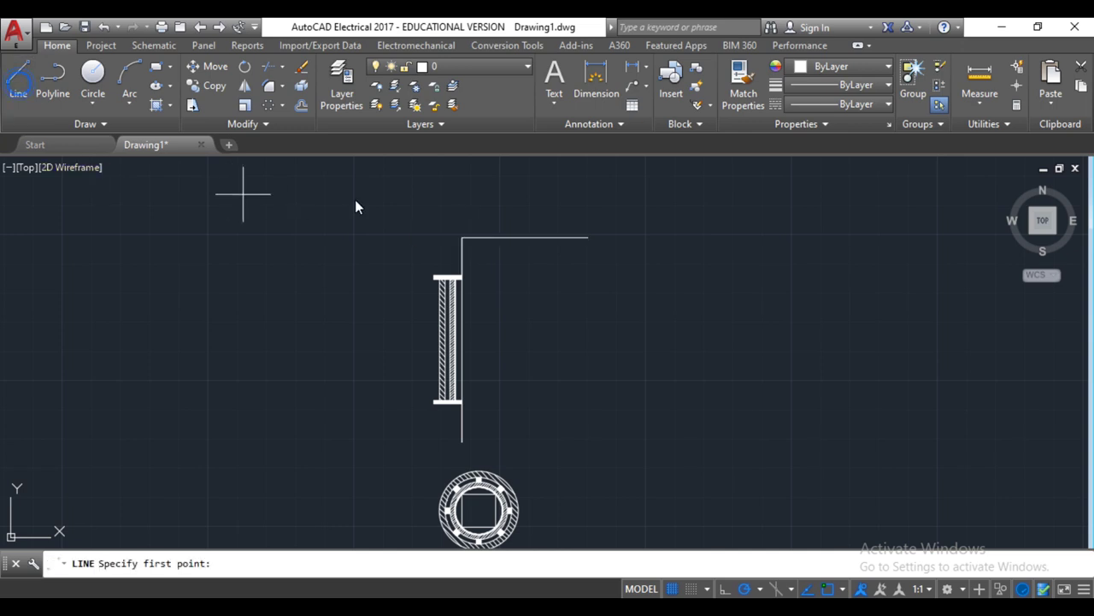
{"action": "left_click", "coordinate": [461, 244]}
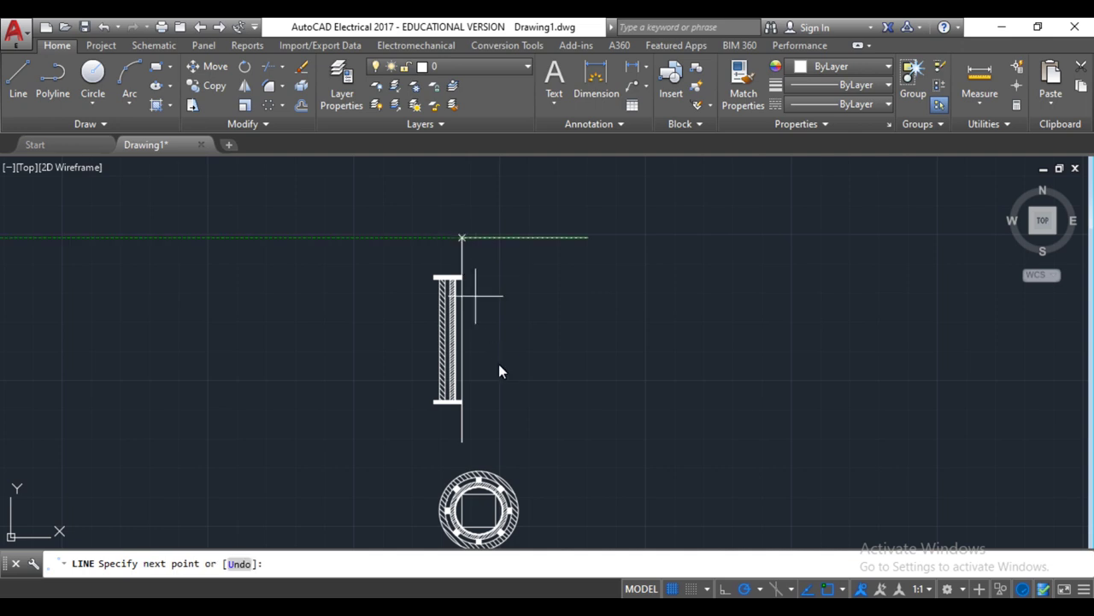
{"action": "key", "text": "Escape"}
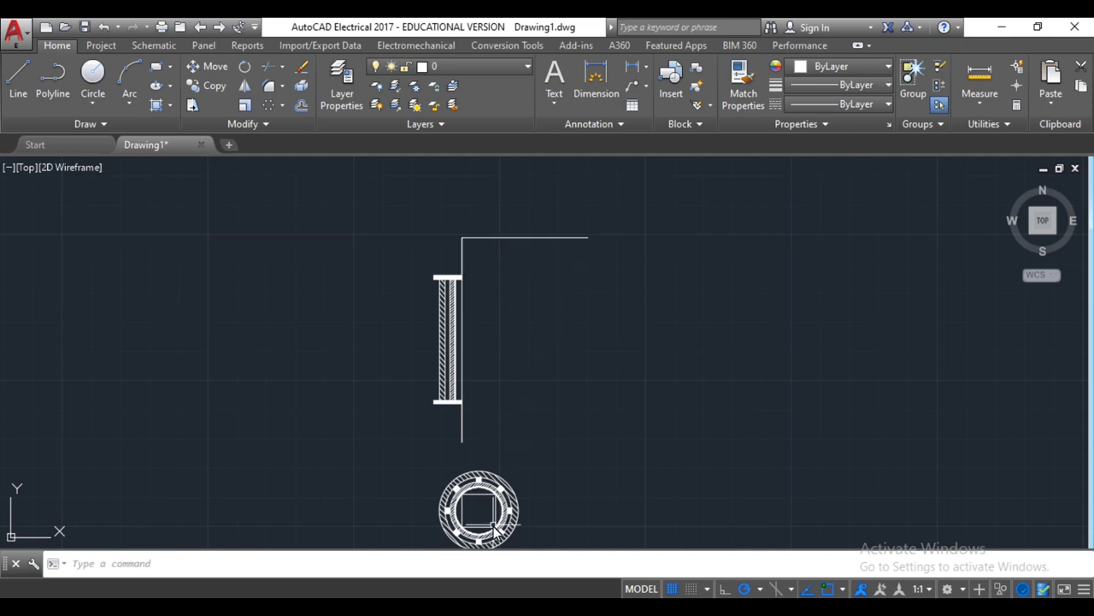
{"action": "key", "text": "Return"}
{"action": "left_click", "coordinate": [493, 511]}
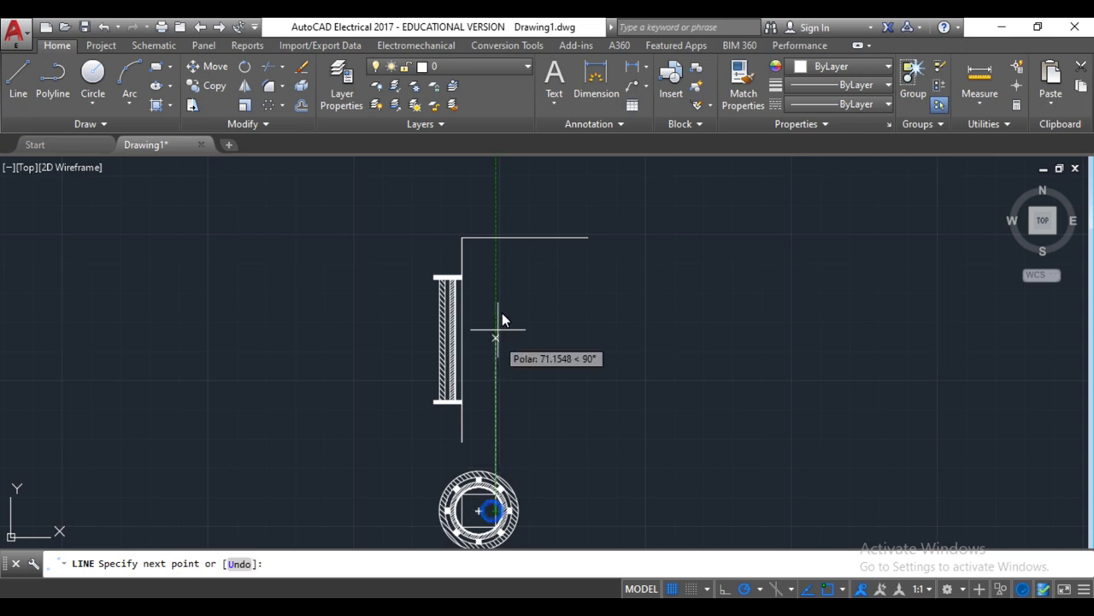
{"action": "left_click", "coordinate": [497, 243]}
{"action": "key", "text": "Return"}
{"action": "key", "text": "Return"}
{"action": "left_click", "coordinate": [497, 240]}
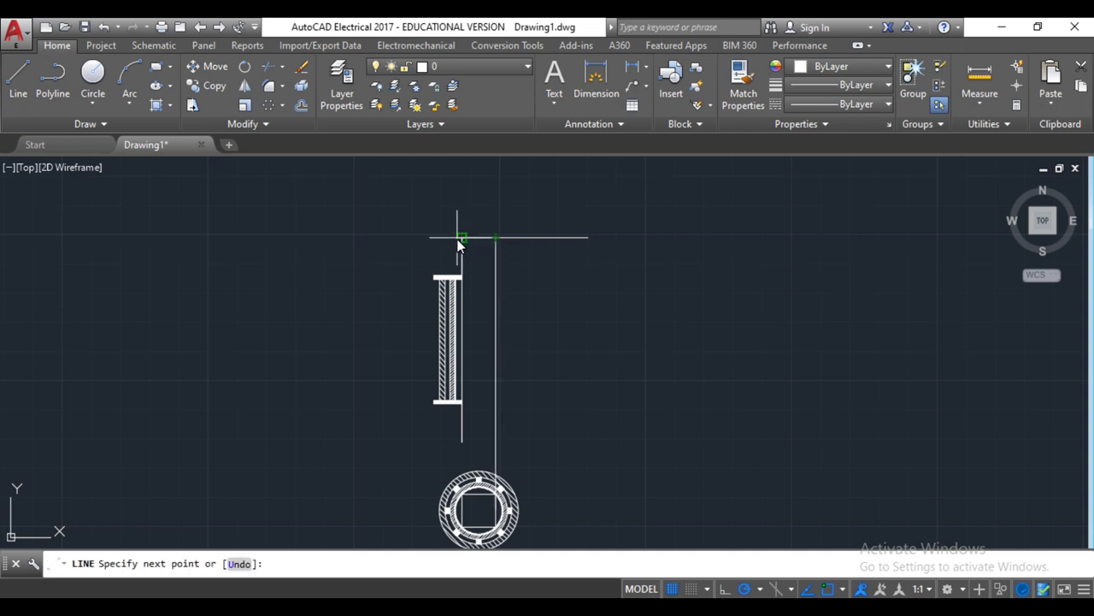
{"action": "left_click", "coordinate": [460, 237]}
{"action": "key", "text": "Return"}
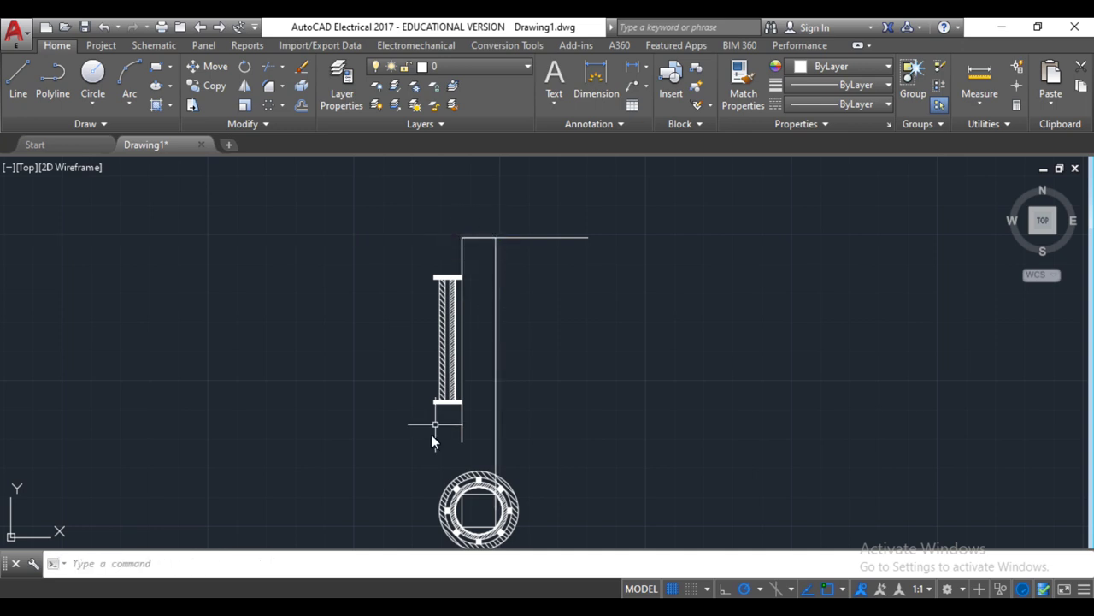
Mirror the left winding and its hatches about the vertical line, keeping the original
{"action": "left_click", "coordinate": [413, 257]}
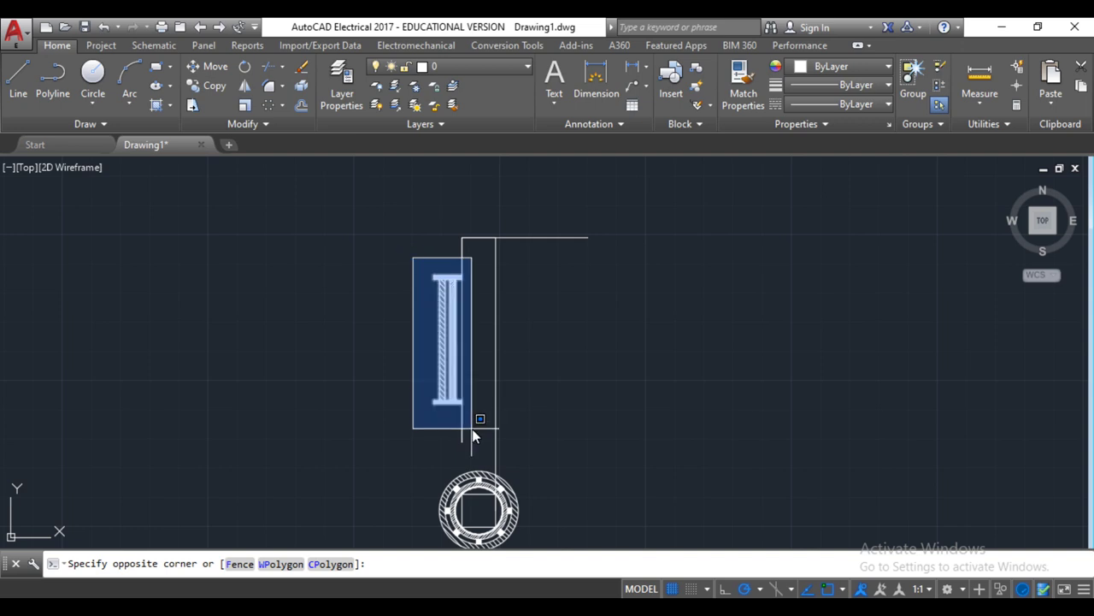
{"action": "left_click", "coordinate": [476, 421]}
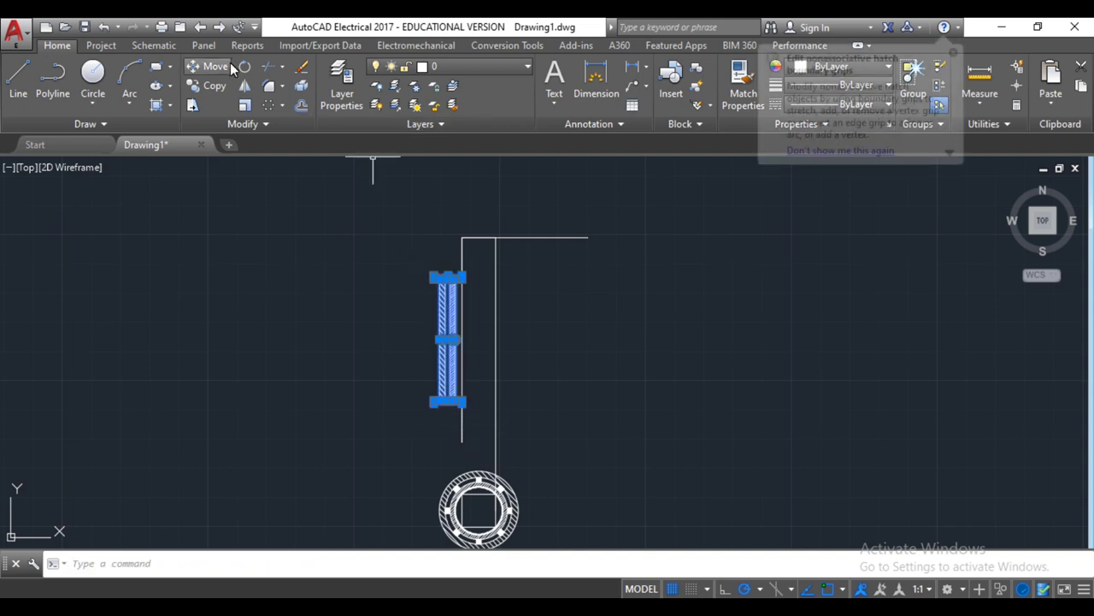
{"action": "left_click", "coordinate": [246, 86]}
{"action": "left_click", "coordinate": [479, 239]}
{"action": "left_click", "coordinate": [479, 397]}
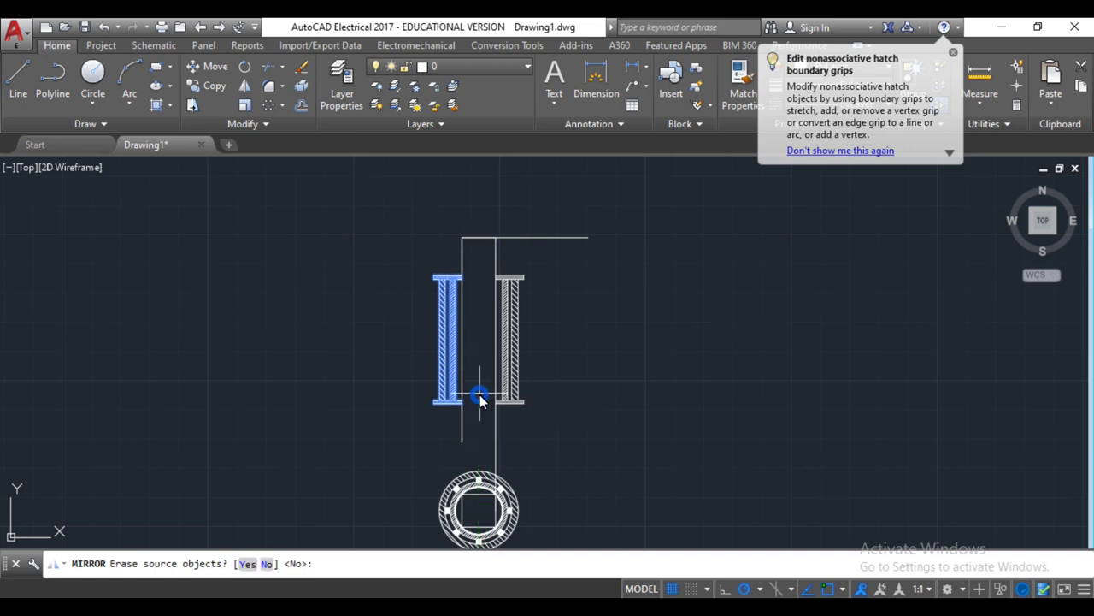
{"action": "key", "text": "Return"}
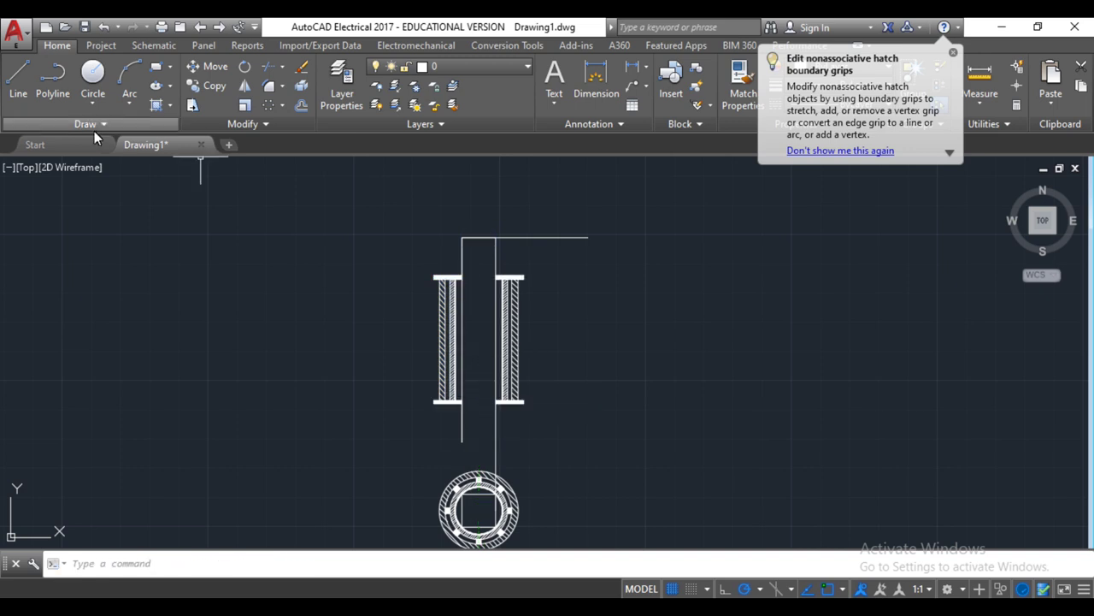
Delete the temporary vertical line running down through the circular winding
{"action": "left_click", "coordinate": [497, 257]}
{"action": "key", "text": "Return"}
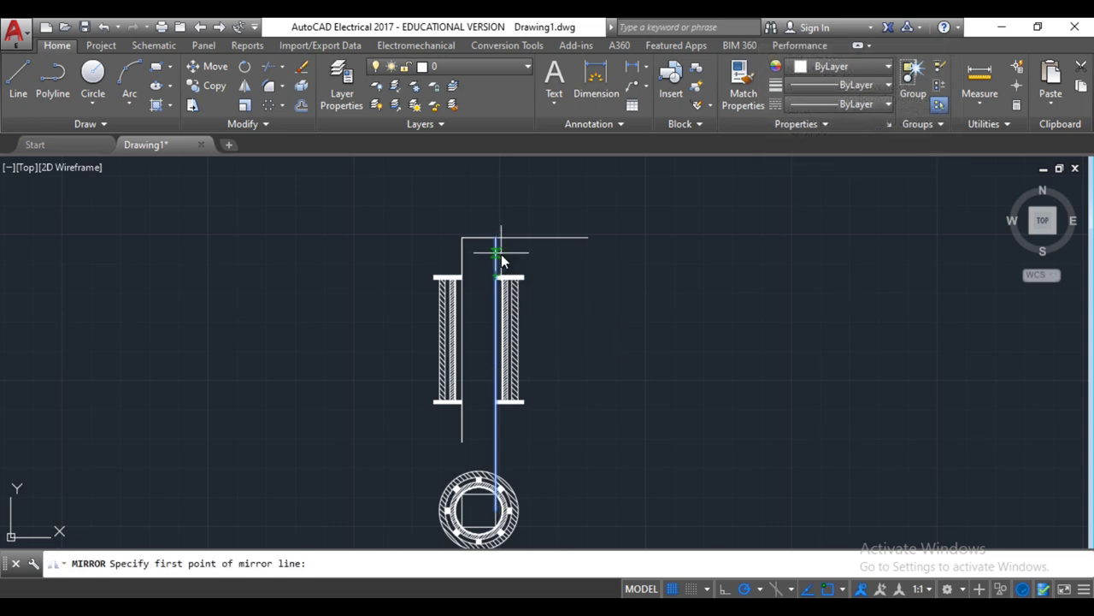
{"action": "key", "text": "Escape"}
{"action": "left_click", "coordinate": [497, 254]}
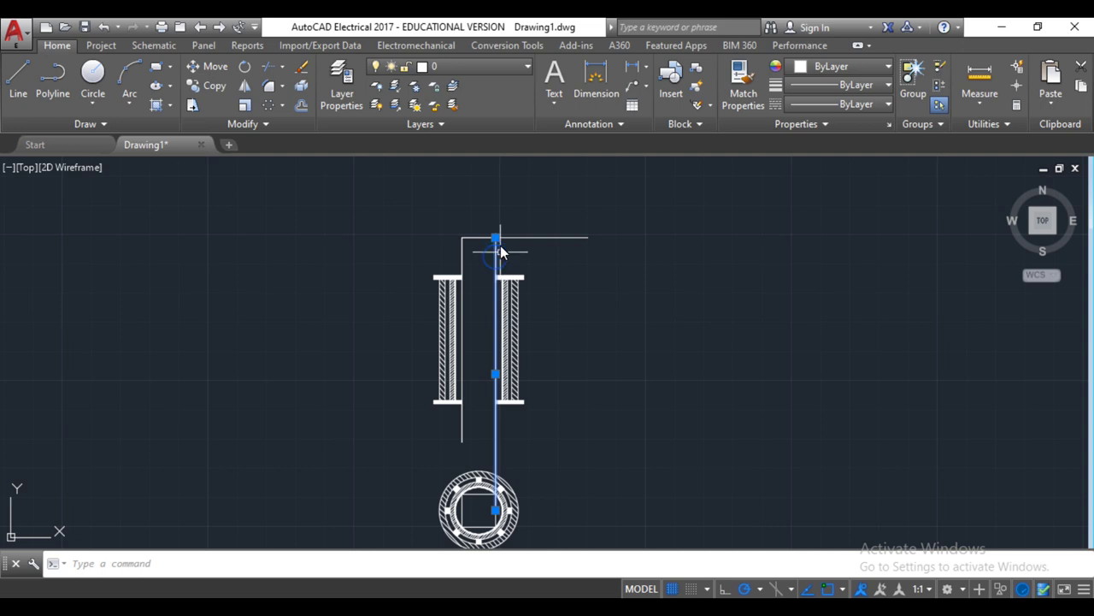
{"action": "key", "text": "Delete"}
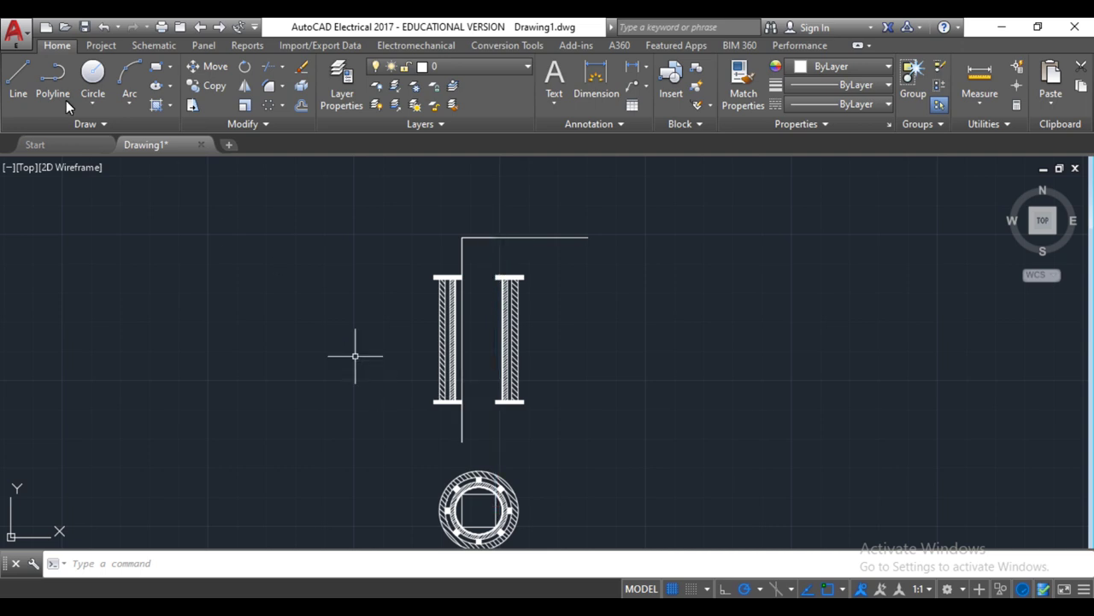
Draw a vertical line straight down along the right winding
{"action": "left_click", "coordinate": [18, 77]}
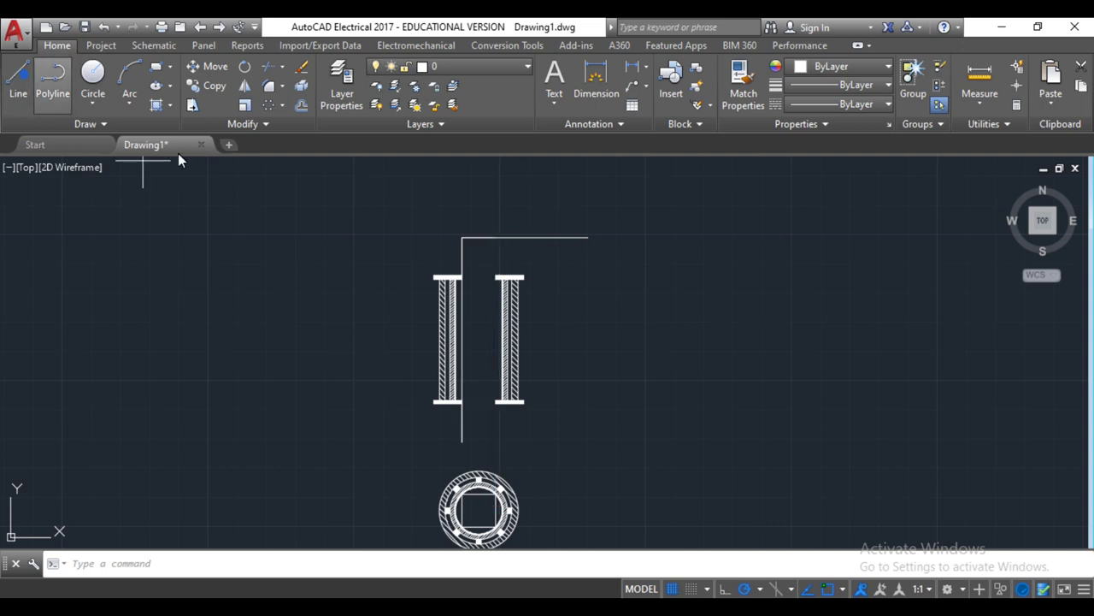
{"action": "left_click", "coordinate": [495, 276]}
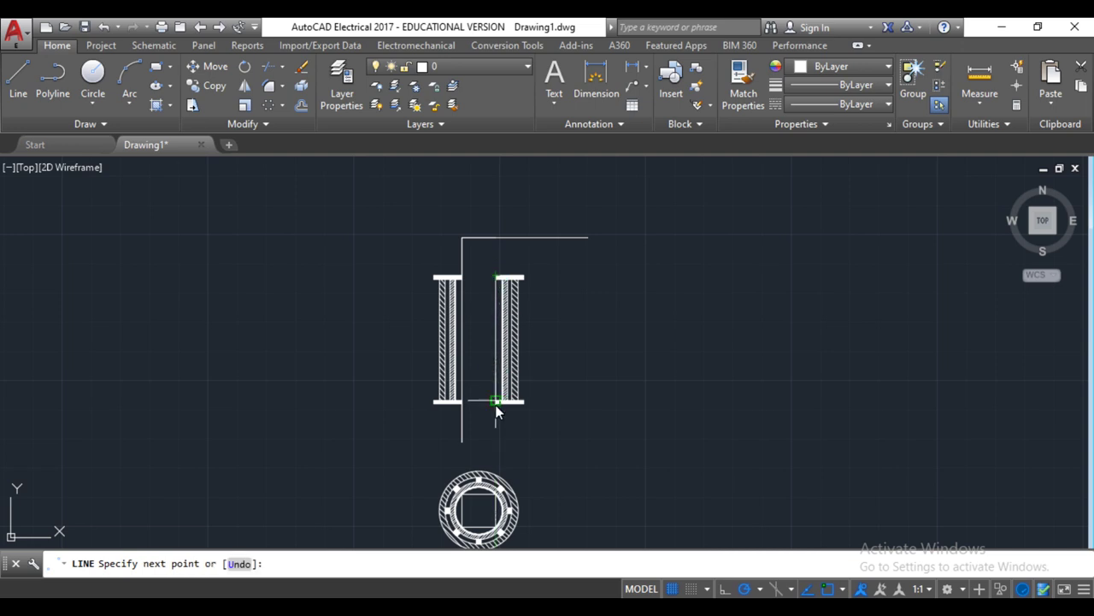
{"action": "left_click", "coordinate": [496, 402]}
{"action": "key", "text": "Return"}
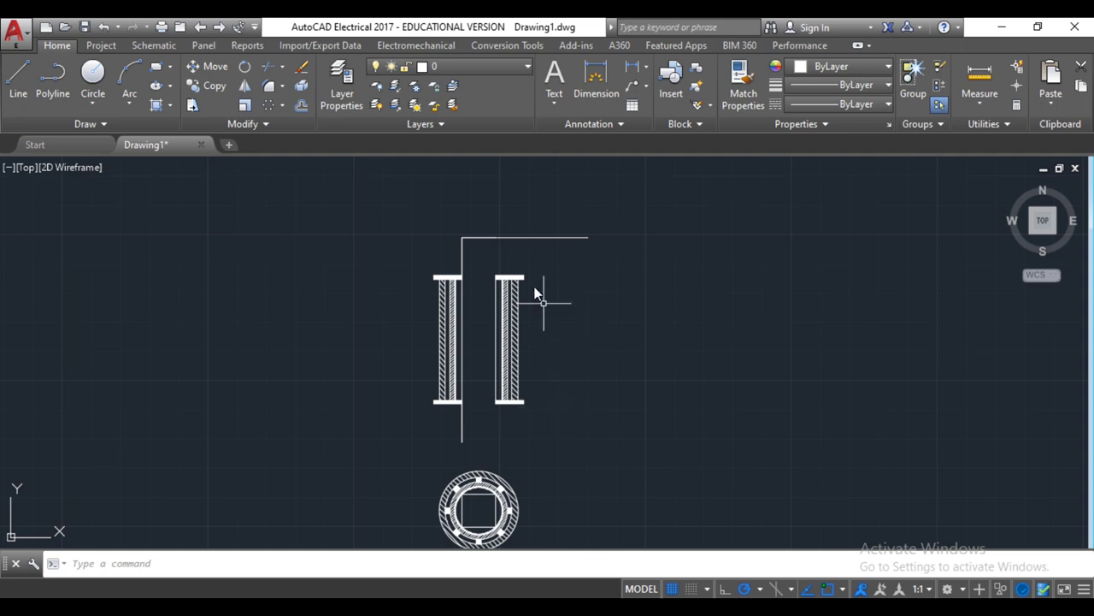
Select both windings and the core line and mirror them about a vertical axis
{"action": "left_click", "coordinate": [410, 256]}
{"action": "left_click", "coordinate": [531, 419]}
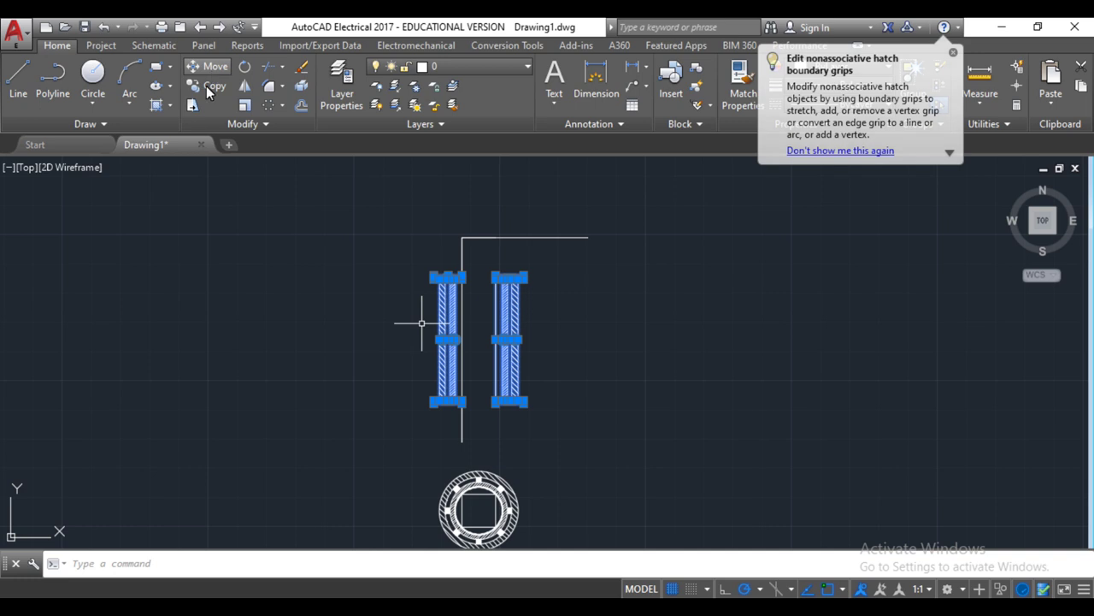
{"action": "left_click", "coordinate": [525, 455]}
{"action": "left_click", "coordinate": [386, 253]}
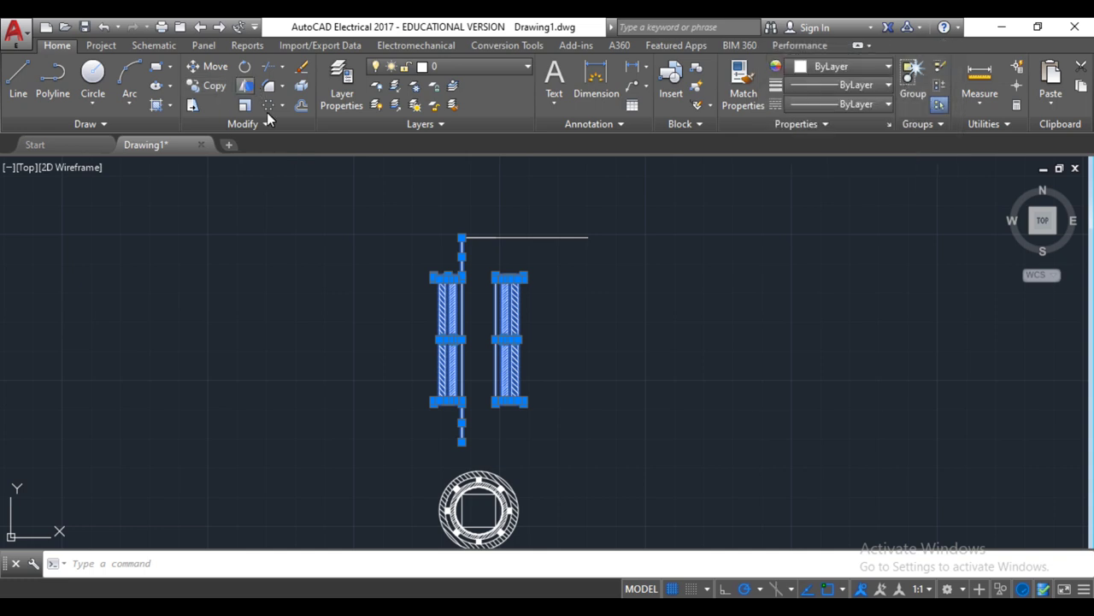
{"action": "left_click", "coordinate": [245, 86]}
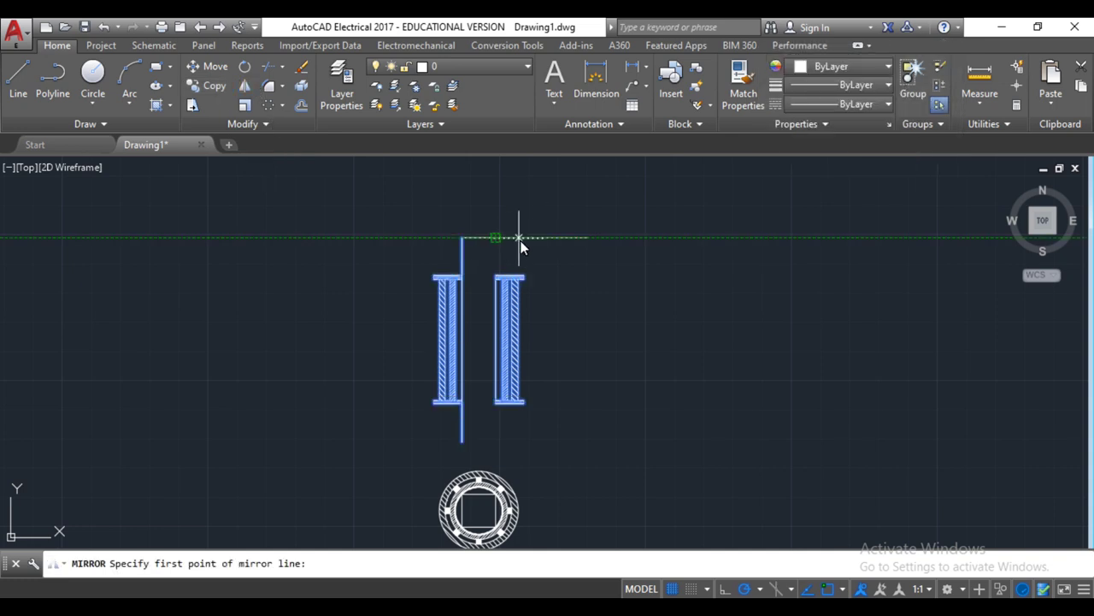
{"action": "left_click", "coordinate": [525, 238]}
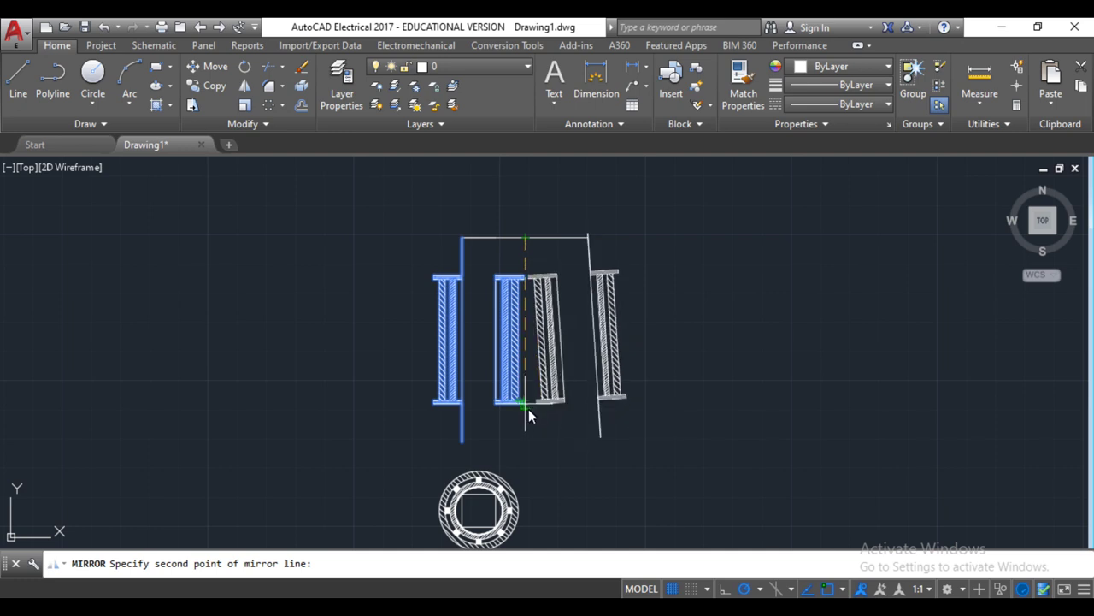
{"action": "left_click", "coordinate": [527, 264]}
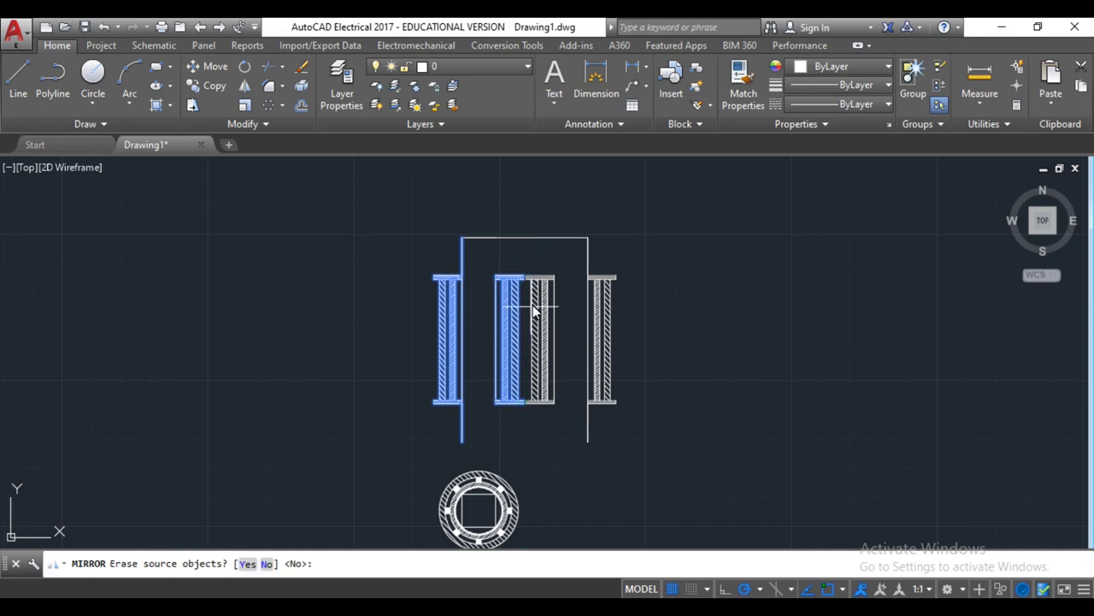
{"action": "scroll", "coordinate": [533, 305], "scroll_direction": "up", "scroll_amount": 8}
{"action": "scroll", "coordinate": [537, 300], "scroll_direction": "down", "scroll_amount": 4}
{"action": "scroll", "coordinate": [541, 297], "scroll_direction": "down", "scroll_amount": 4}
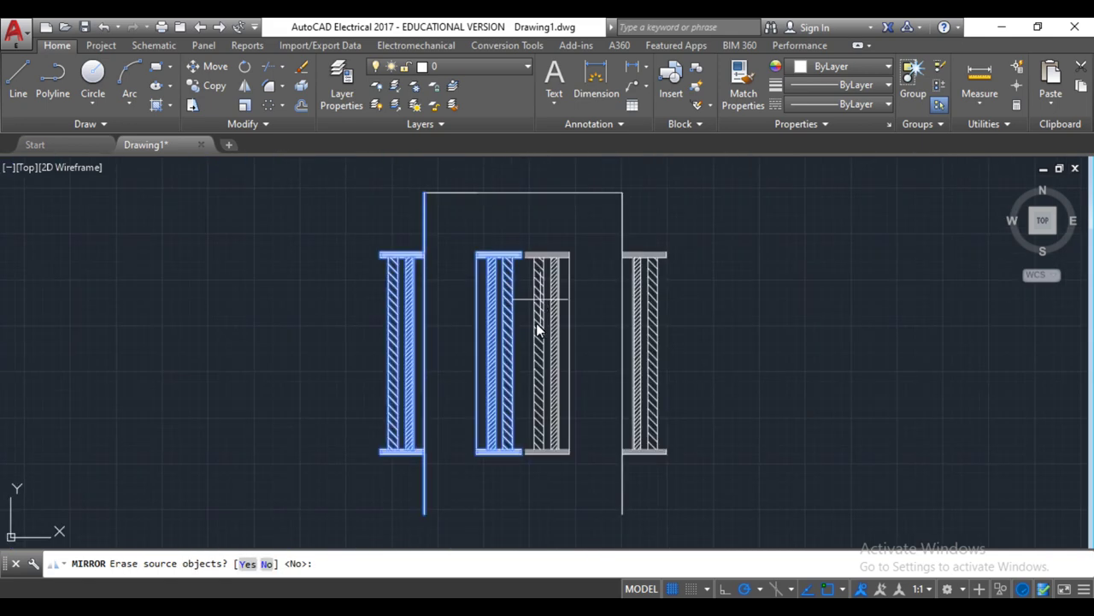
Mirror the windings and left core leg about the top line's midpoint, keeping the originals
{"action": "left_click", "coordinate": [18, 81]}
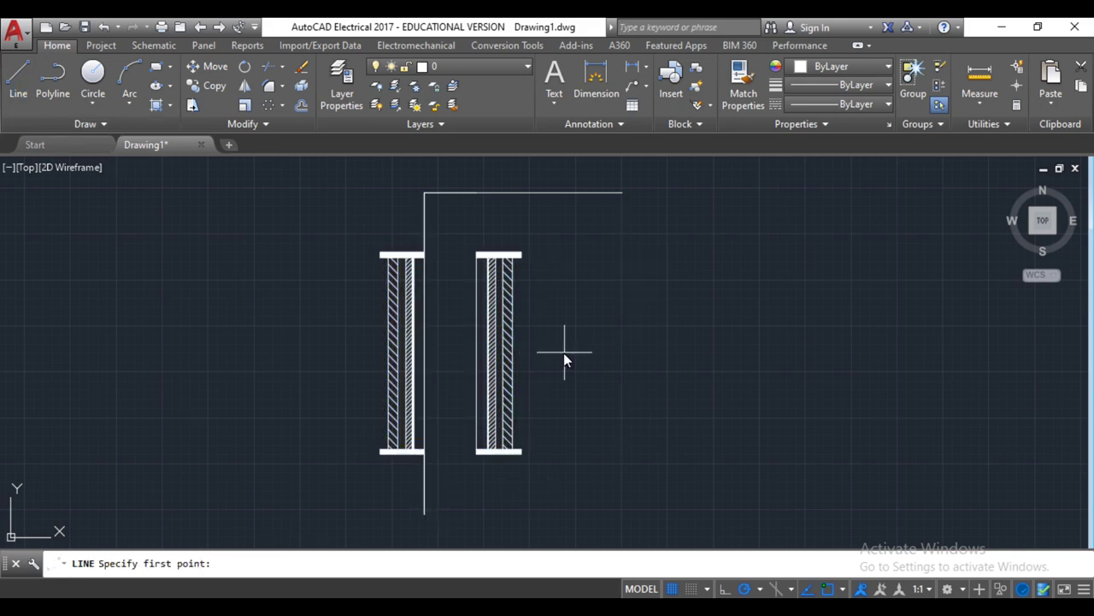
{"action": "left_click", "coordinate": [329, 228]}
{"action": "key", "text": "Escape"}
{"action": "left_click", "coordinate": [343, 220]}
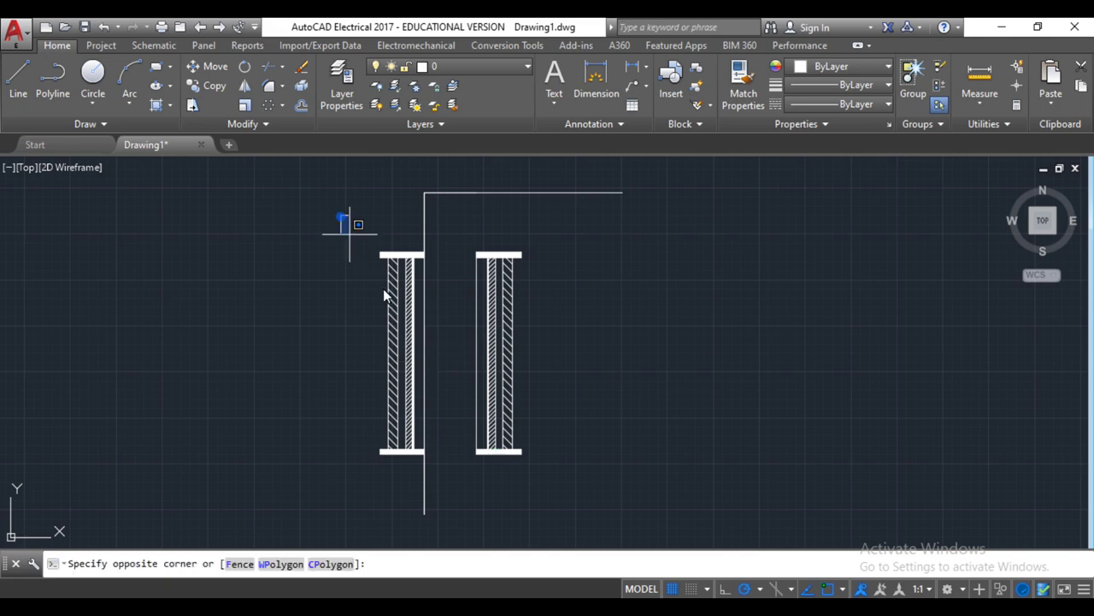
{"action": "left_click", "coordinate": [541, 498]}
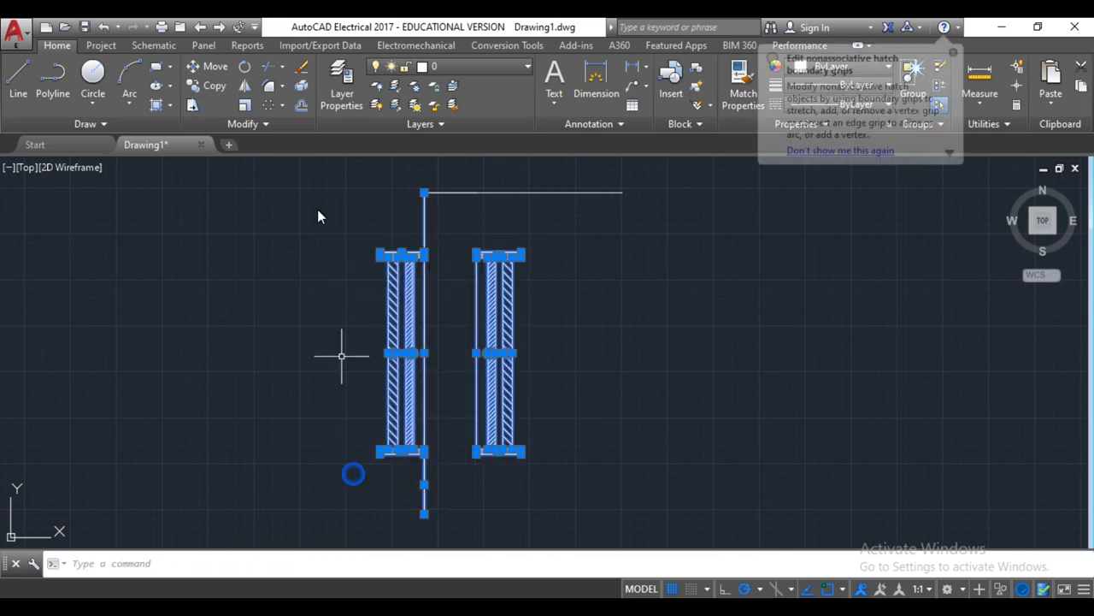
{"action": "left_click", "coordinate": [245, 85]}
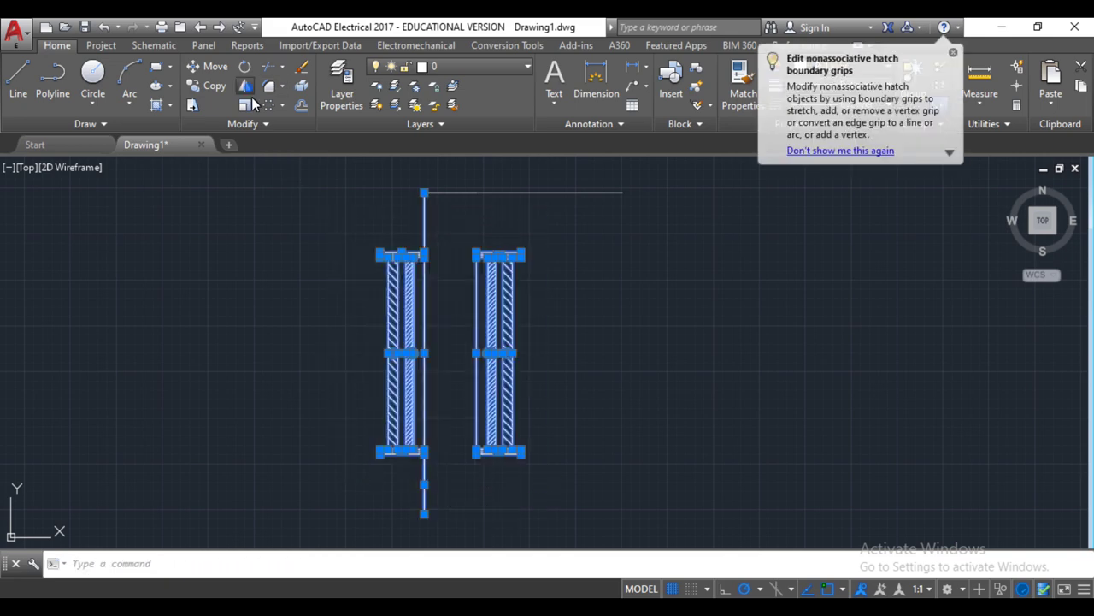
{"action": "left_click", "coordinate": [519, 195]}
{"action": "left_click", "coordinate": [522, 222]}
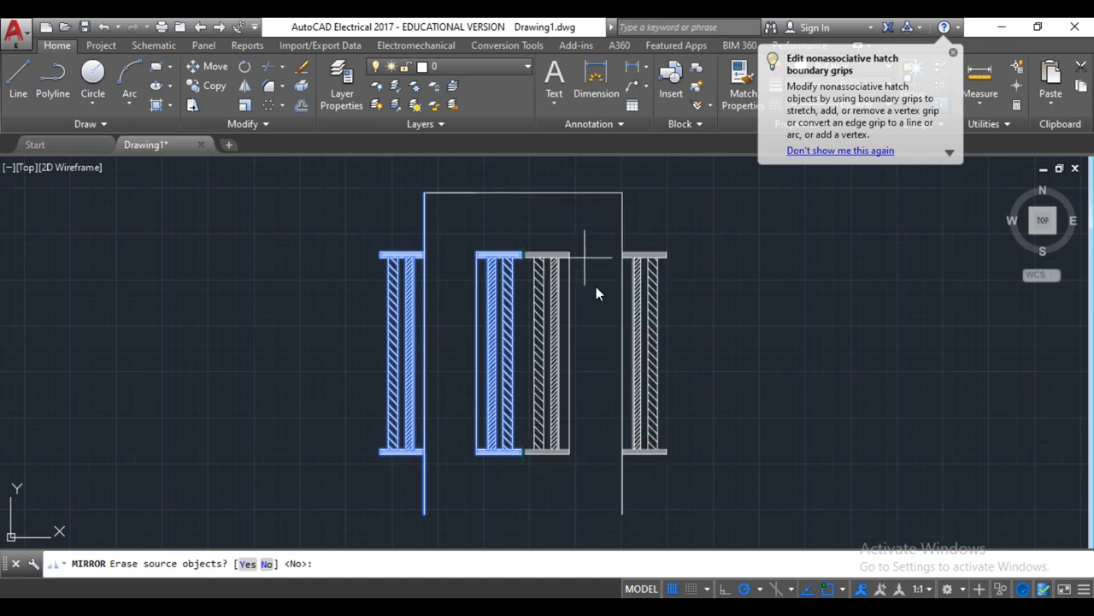
{"action": "key", "text": "Return"}
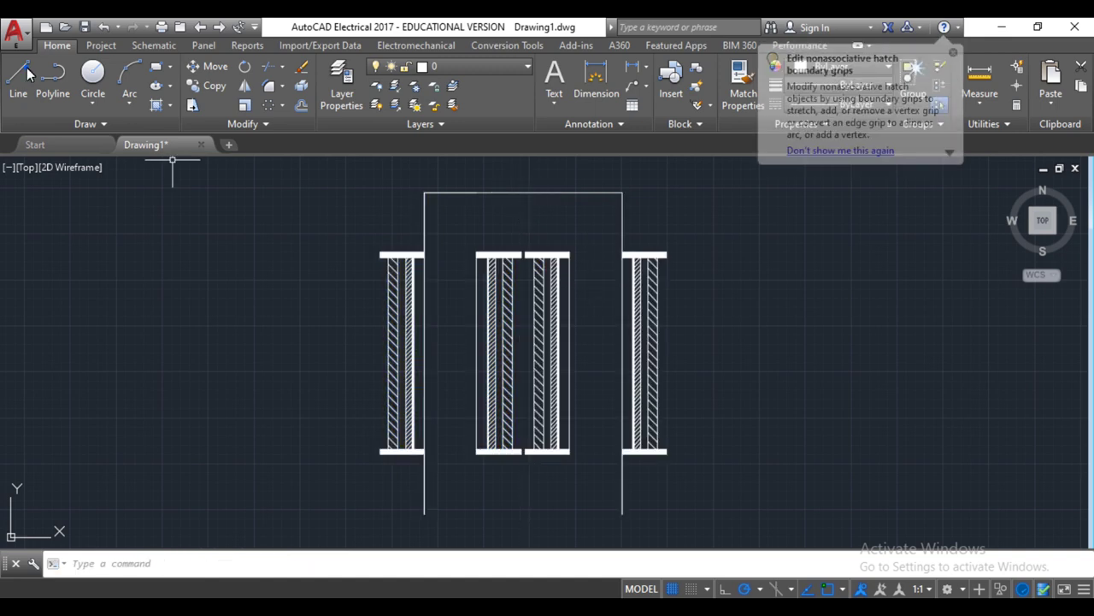
Draw a vertical link from the middle windings' top down to the bottom bar's midpoint
{"action": "left_click", "coordinate": [26, 75]}
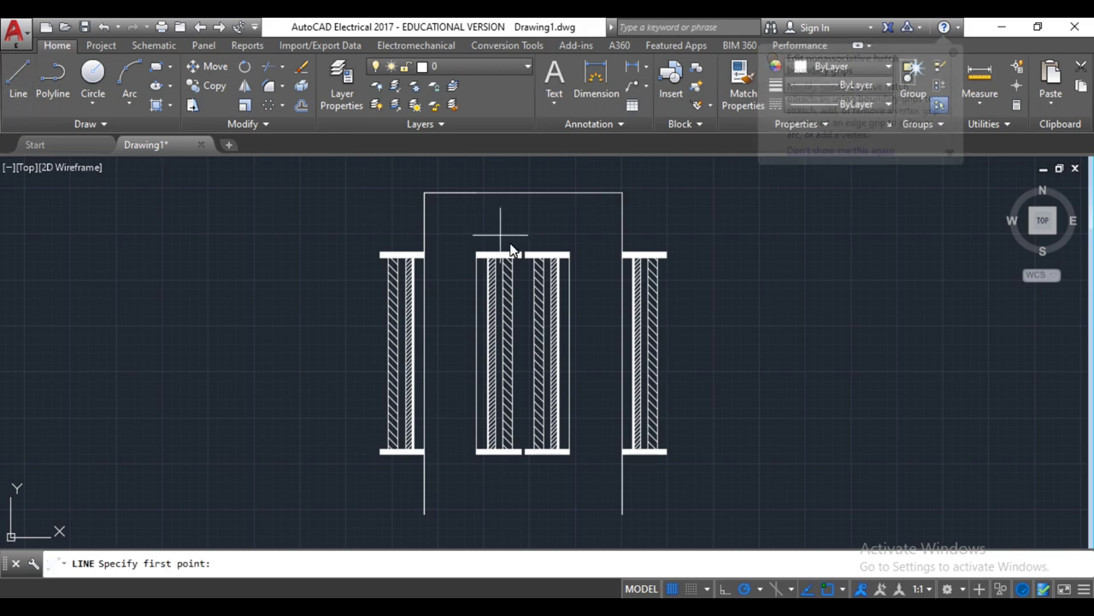
{"action": "left_click", "coordinate": [518, 252]}
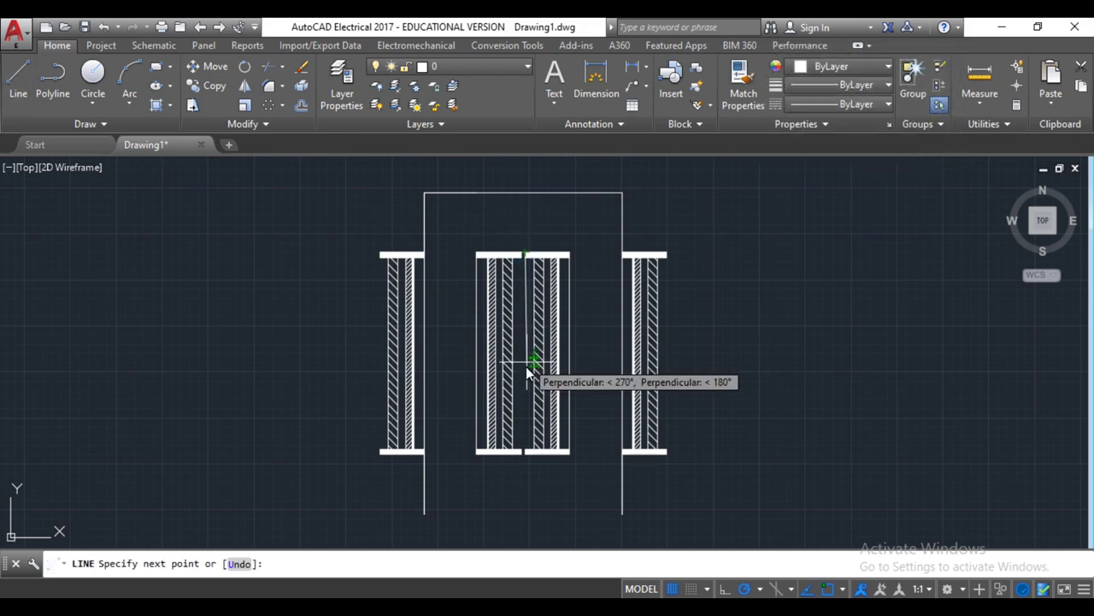
{"action": "left_click", "coordinate": [522, 453]}
{"action": "key", "text": "Return"}
{"action": "key", "text": "Return"}
Draw the bottom core line from the left leg's end to the right leg's end
{"action": "left_click", "coordinate": [523, 460]}
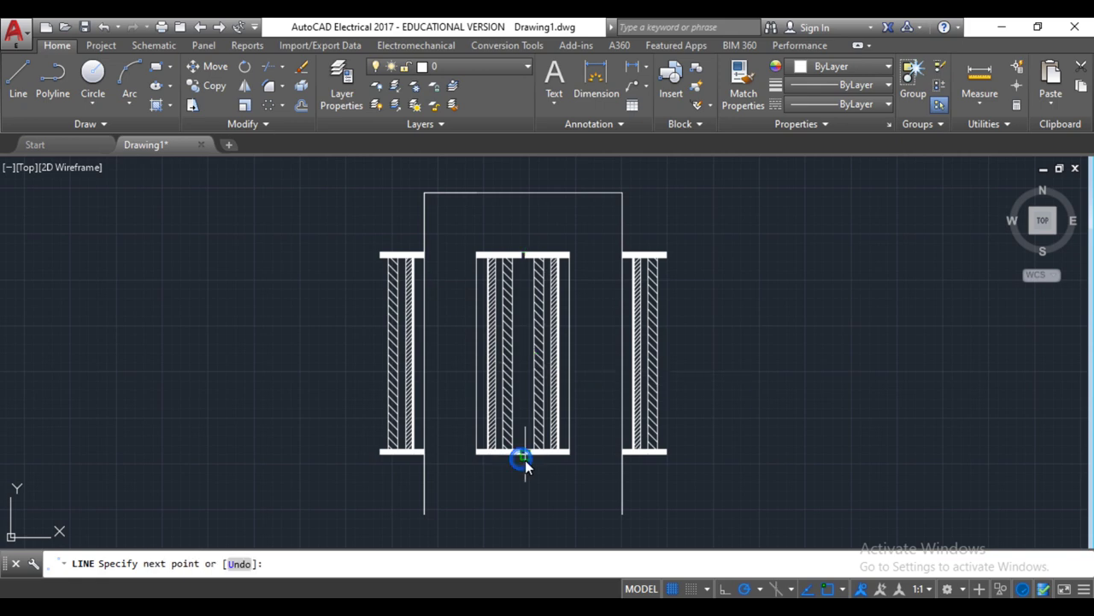
{"action": "key", "text": "Escape"}
{"action": "key", "text": "Return"}
{"action": "left_click", "coordinate": [424, 513]}
{"action": "left_click", "coordinate": [625, 517]}
{"action": "key", "text": "Escape"}
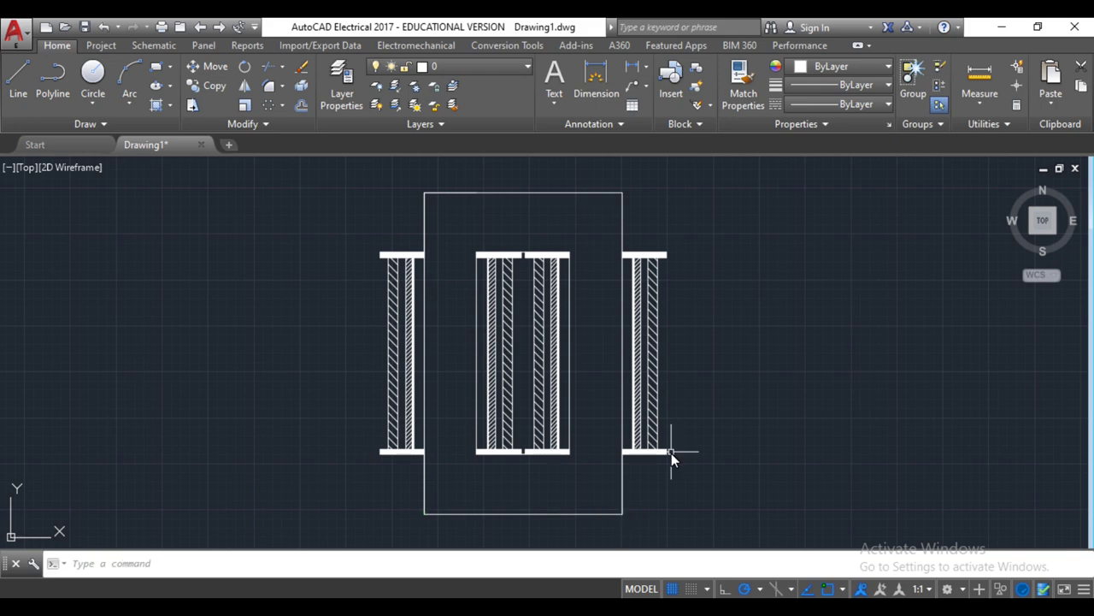
{"action": "scroll", "coordinate": [671, 453], "scroll_direction": "down", "scroll_amount": 4}
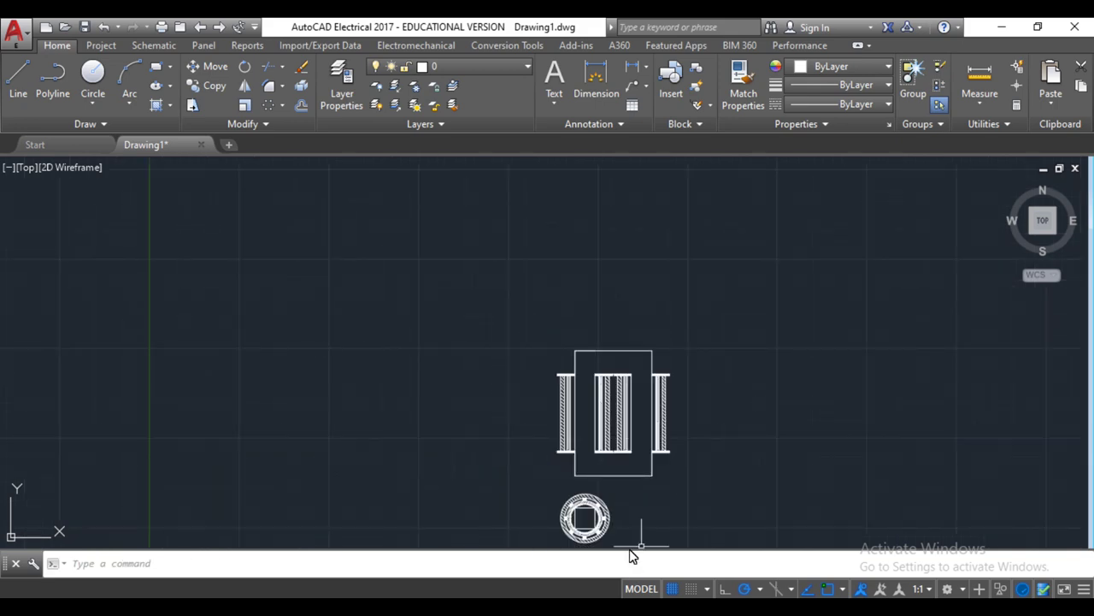
Copy the circular plan-view winding from its centre 16 units to the right
{"action": "scroll", "coordinate": [601, 513], "scroll_direction": "down", "scroll_amount": 2}
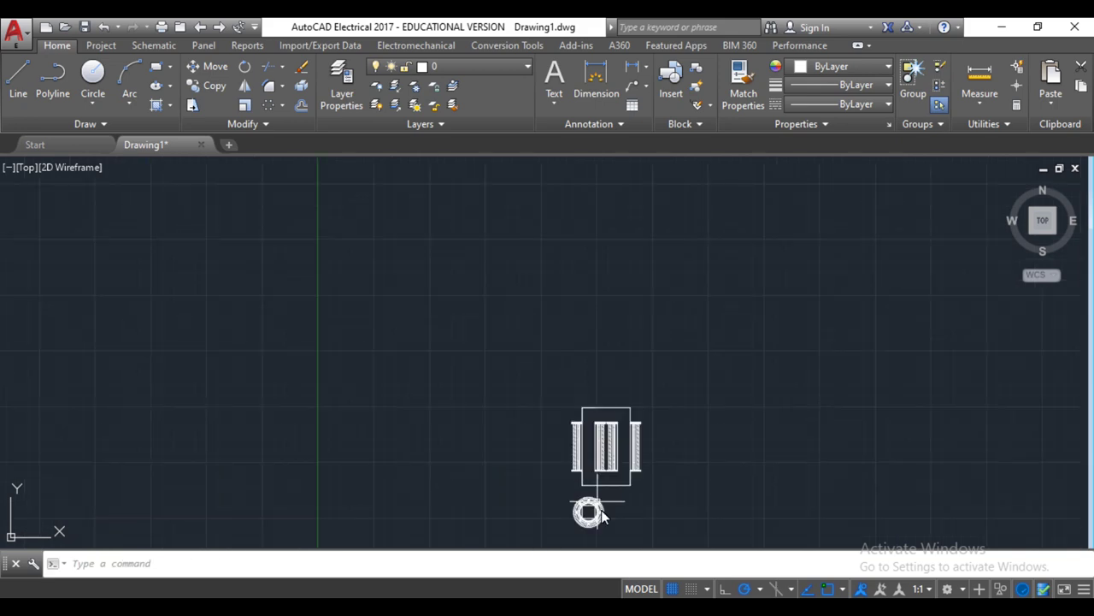
{"action": "scroll", "coordinate": [603, 515], "scroll_direction": "up", "scroll_amount": 4}
{"action": "scroll", "coordinate": [615, 527], "scroll_direction": "up", "scroll_amount": 2}
{"action": "left_click", "coordinate": [405, 395]}
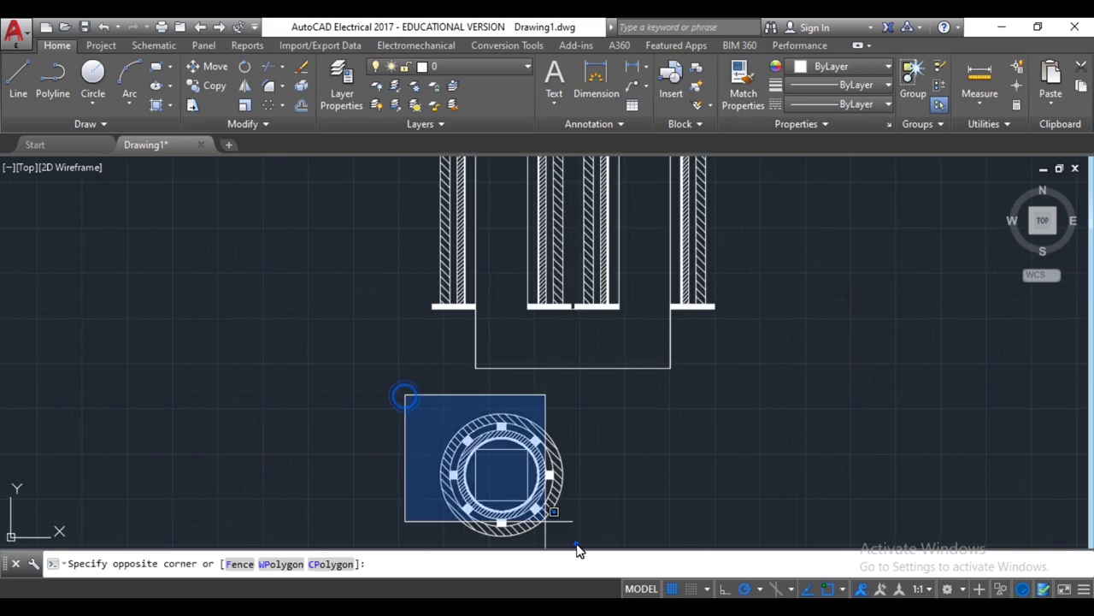
{"action": "left_click", "coordinate": [578, 548]}
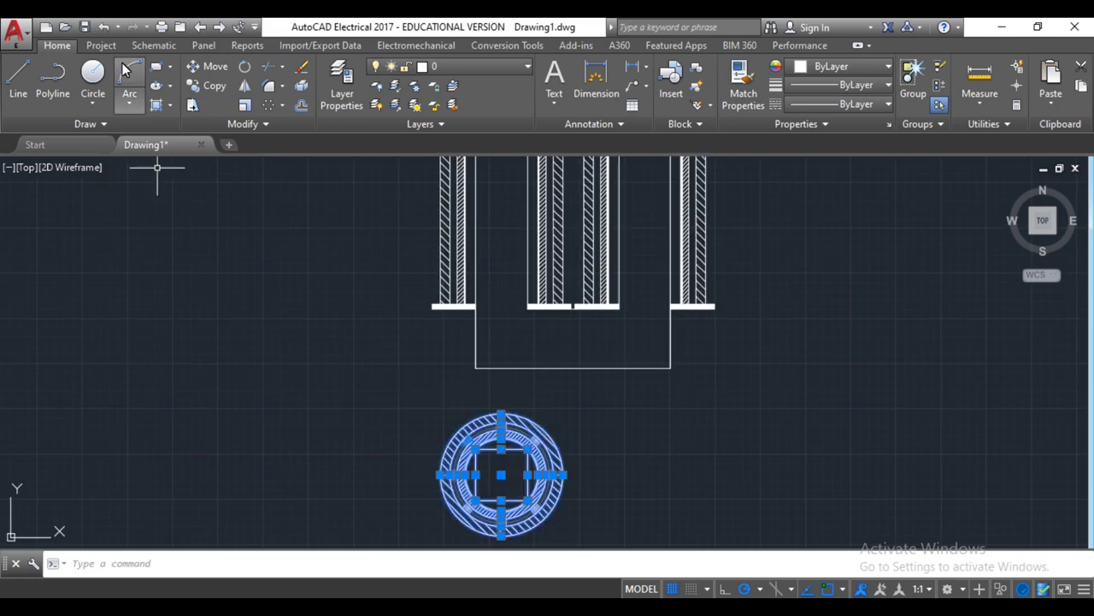
{"action": "left_click", "coordinate": [208, 86]}
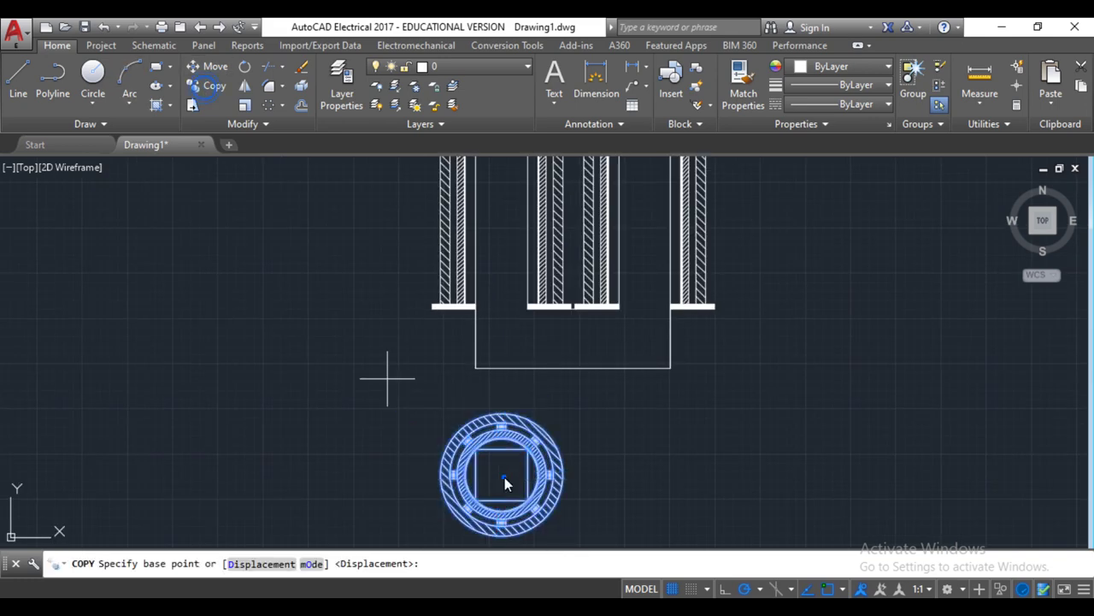
{"action": "left_click", "coordinate": [504, 475]}
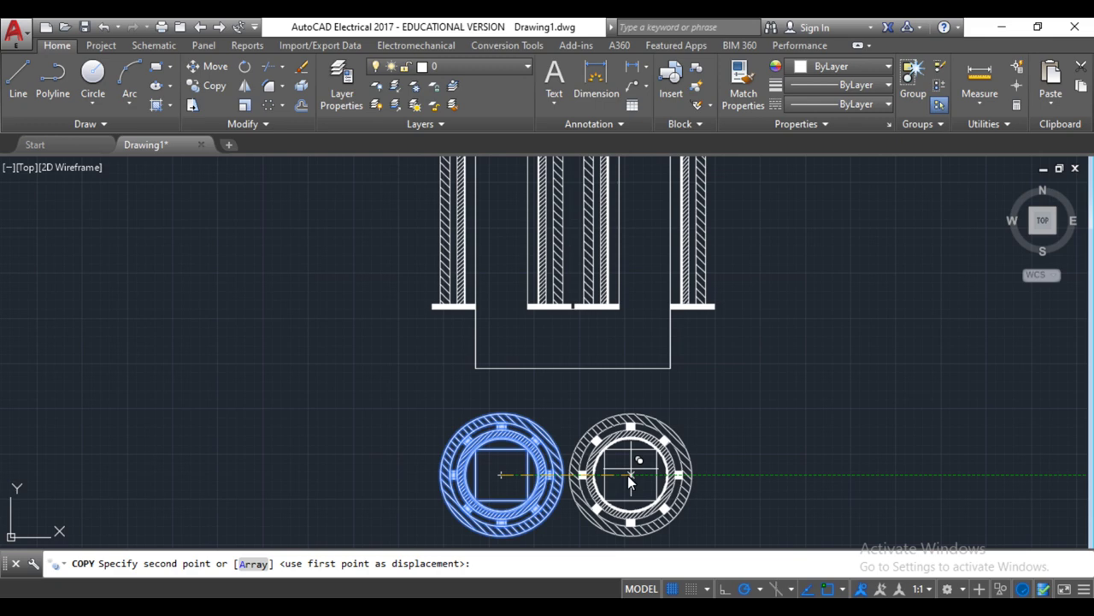
{"action": "type", "text": "16"}
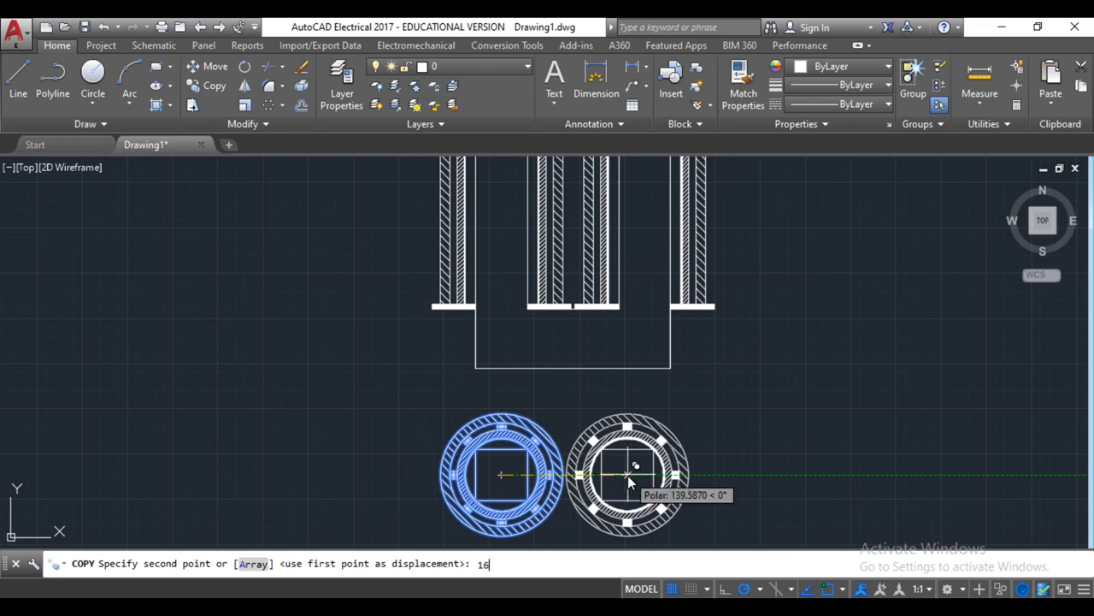
{"action": "key", "text": "Return"}
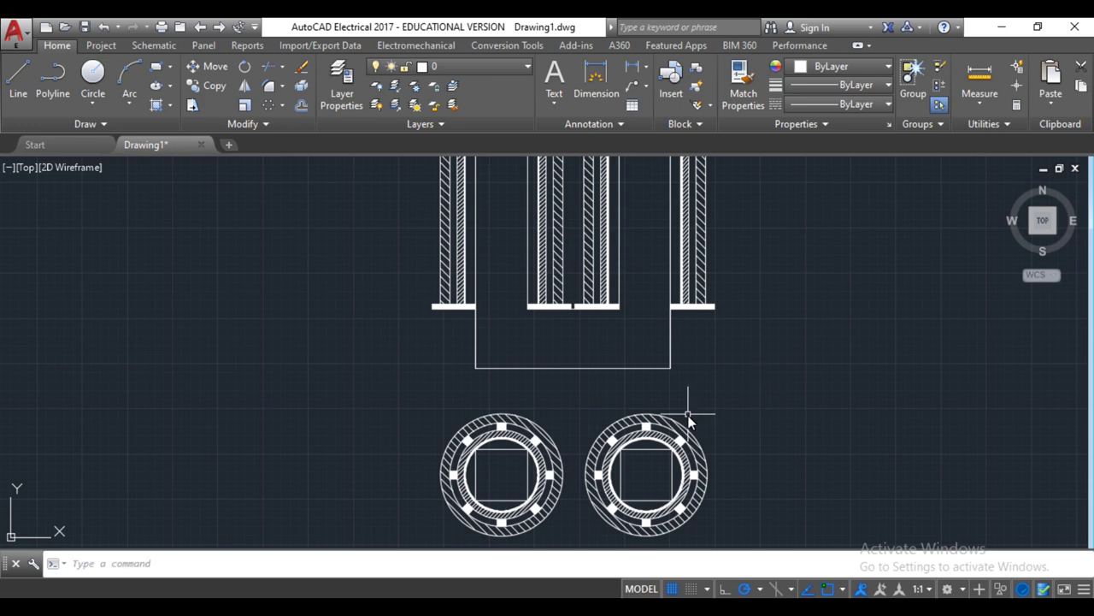
{"action": "scroll", "coordinate": [689, 417], "scroll_direction": "down", "scroll_amount": 2}
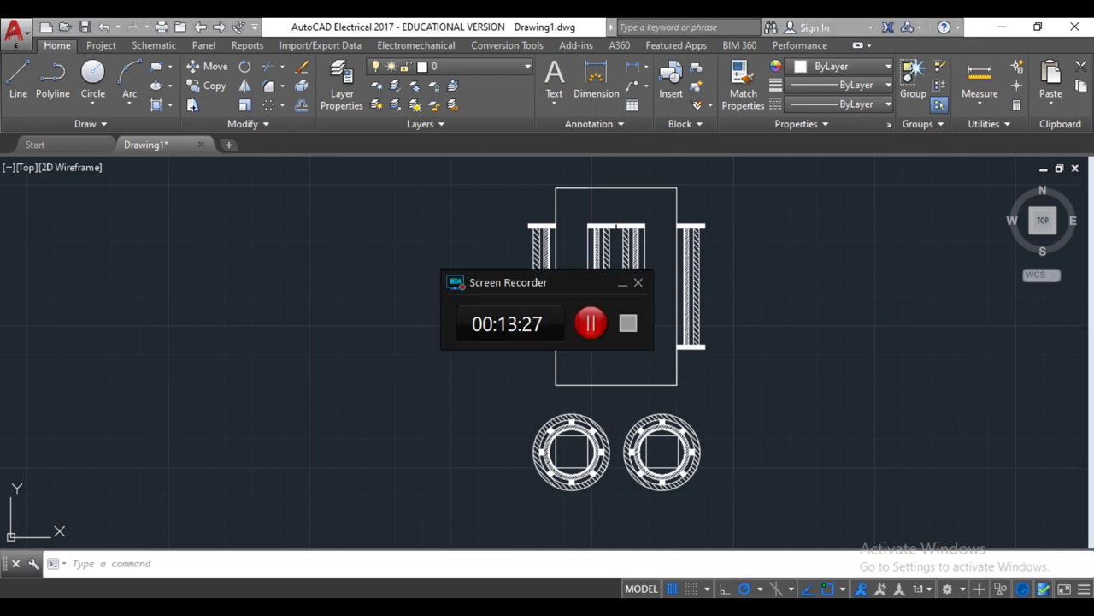
Extend the core's top and bottom edges rightward with horizontal lines
{"action": "left_click", "coordinate": [23, 69]}
{"action": "left_click", "coordinate": [676, 187]}
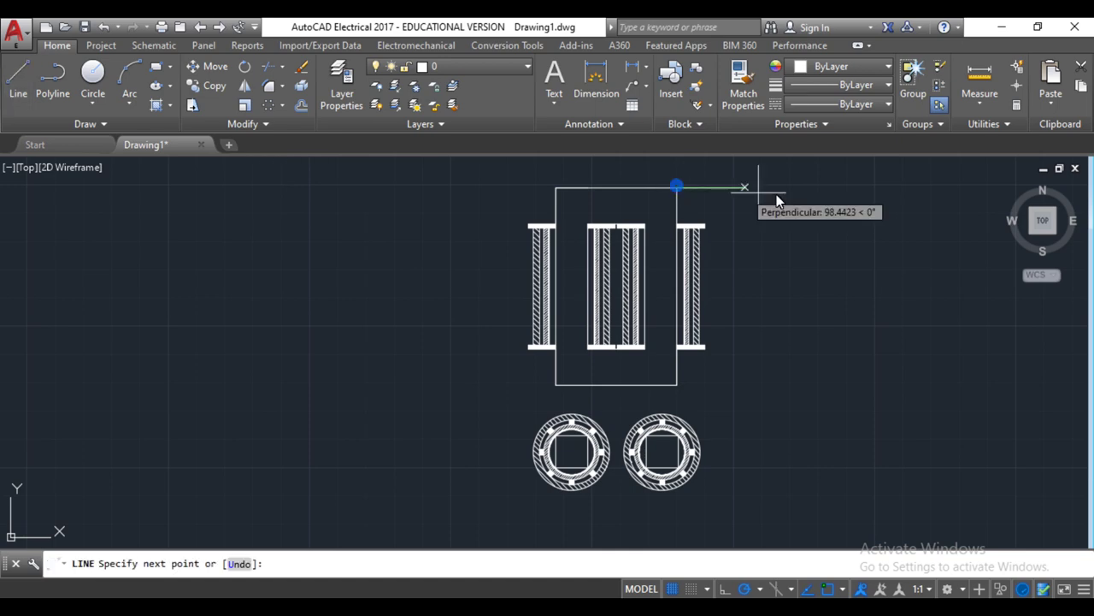
{"action": "left_click", "coordinate": [839, 186]}
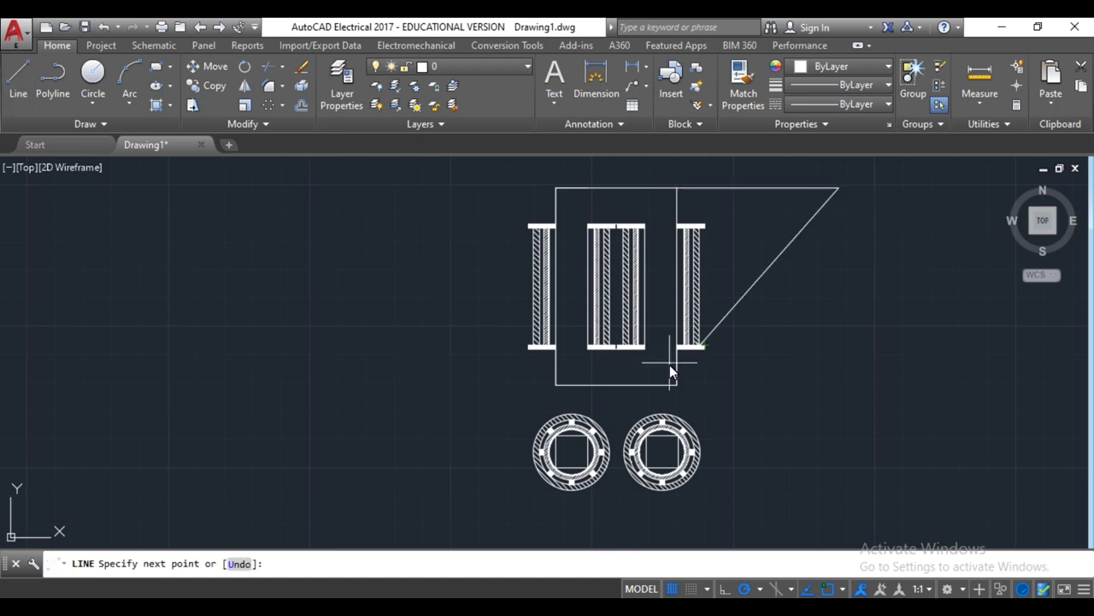
{"action": "key", "text": "Escape"}
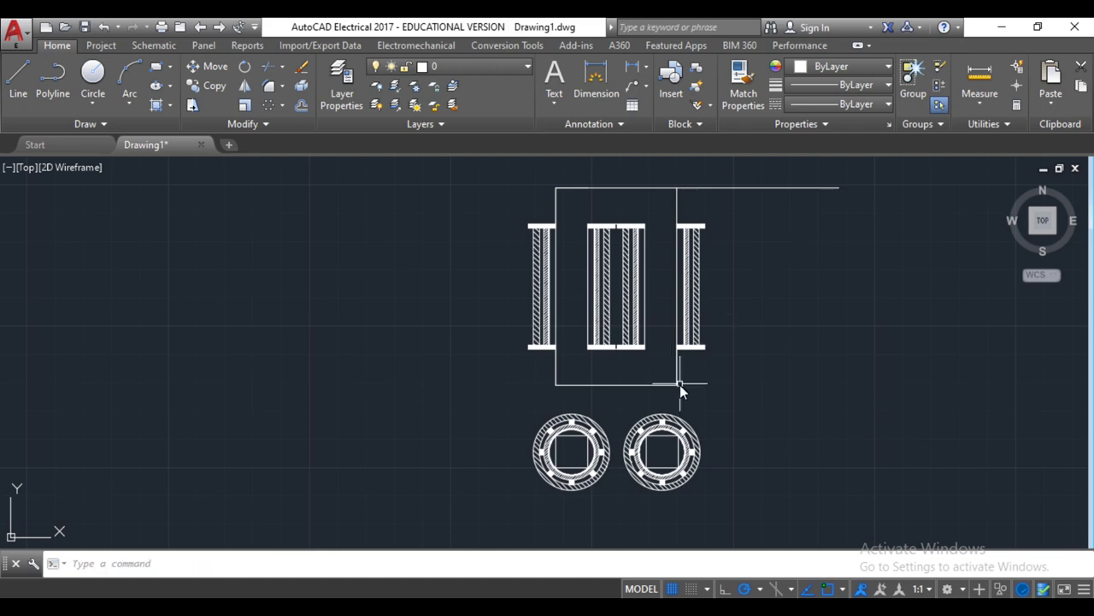
{"action": "key", "text": "Return"}
{"action": "left_click", "coordinate": [680, 384]}
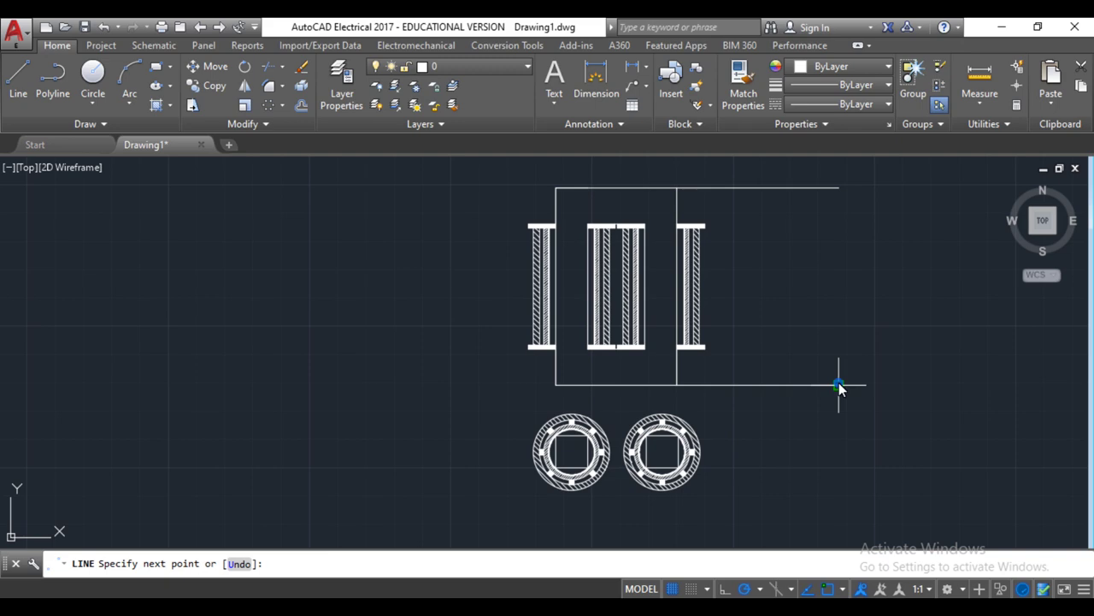
{"action": "left_click", "coordinate": [839, 385]}
{"action": "key", "text": "Return"}
{"action": "key", "text": "Return"}
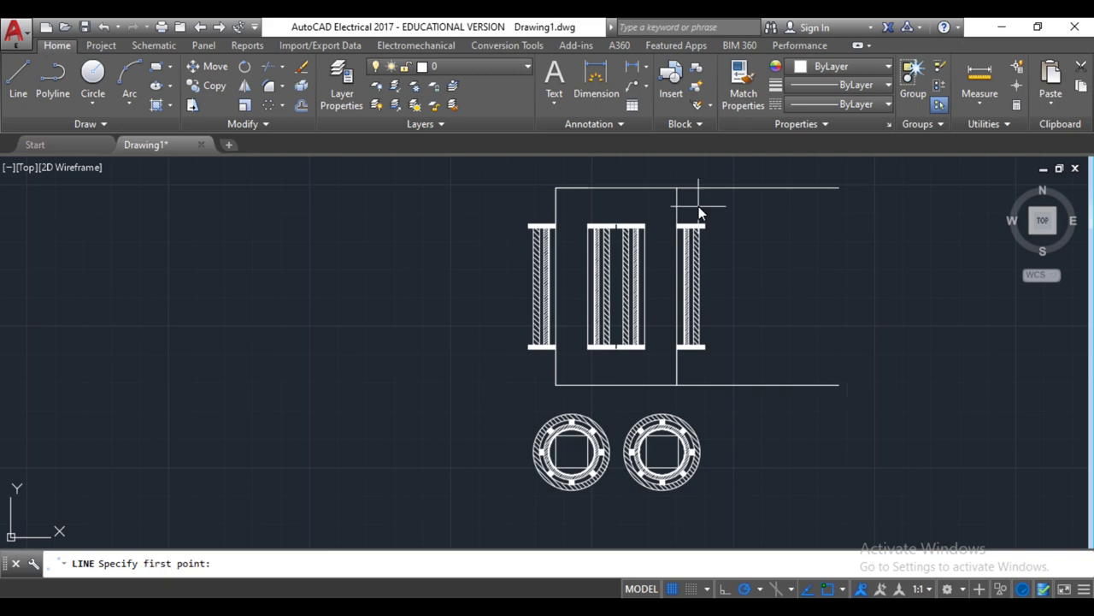
Draw horizontal lines rightward from the right winding's top and bottom ends
{"action": "left_click", "coordinate": [704, 224]}
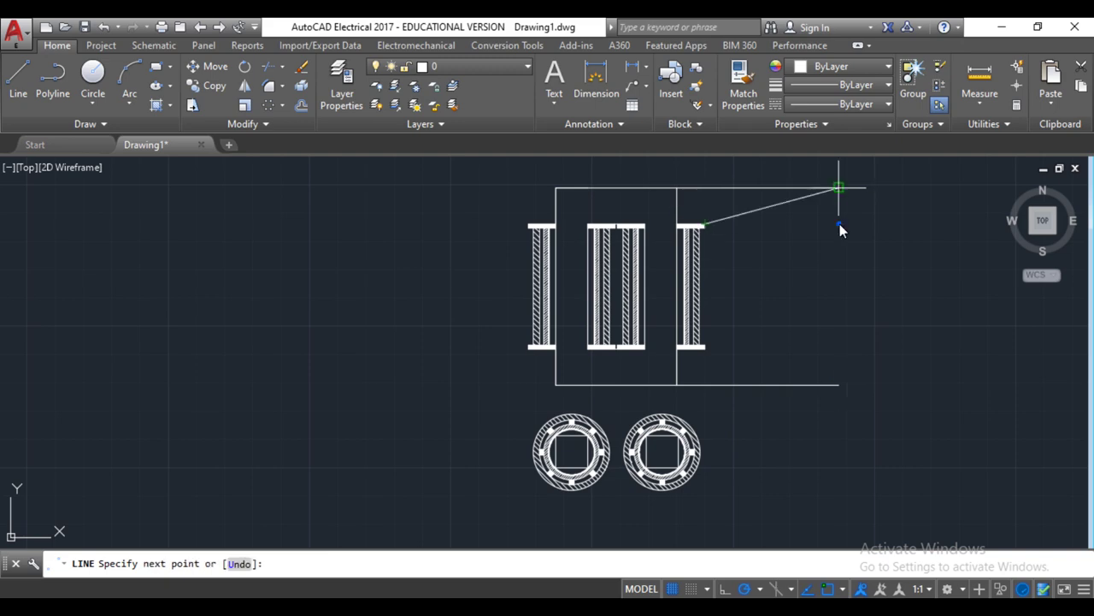
{"action": "left_click", "coordinate": [838, 224]}
{"action": "key", "text": "Return"}
{"action": "key", "text": "Return"}
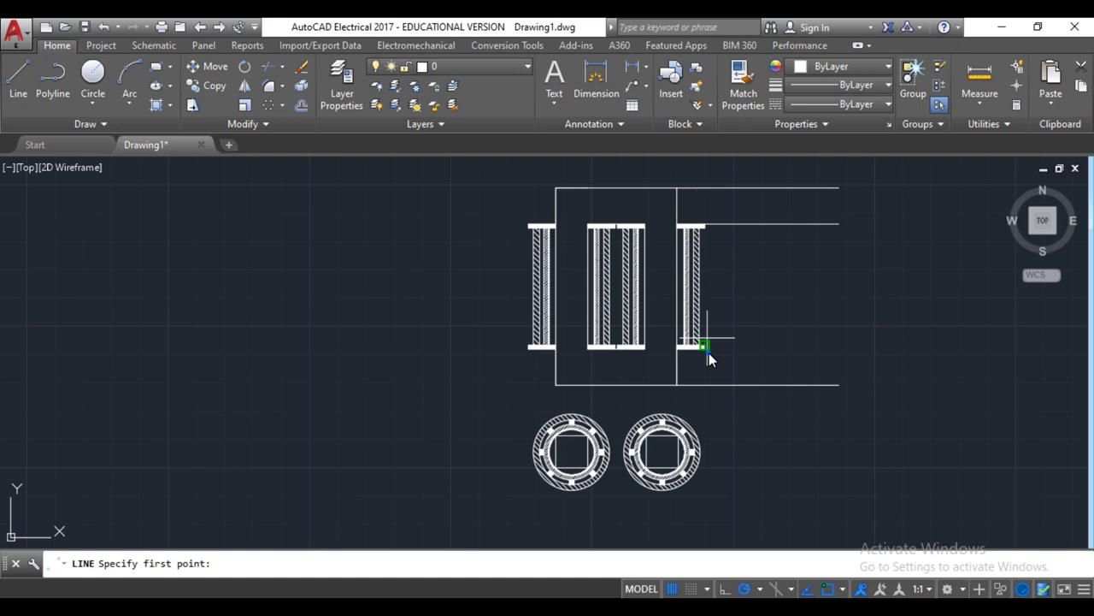
{"action": "left_click", "coordinate": [709, 352]}
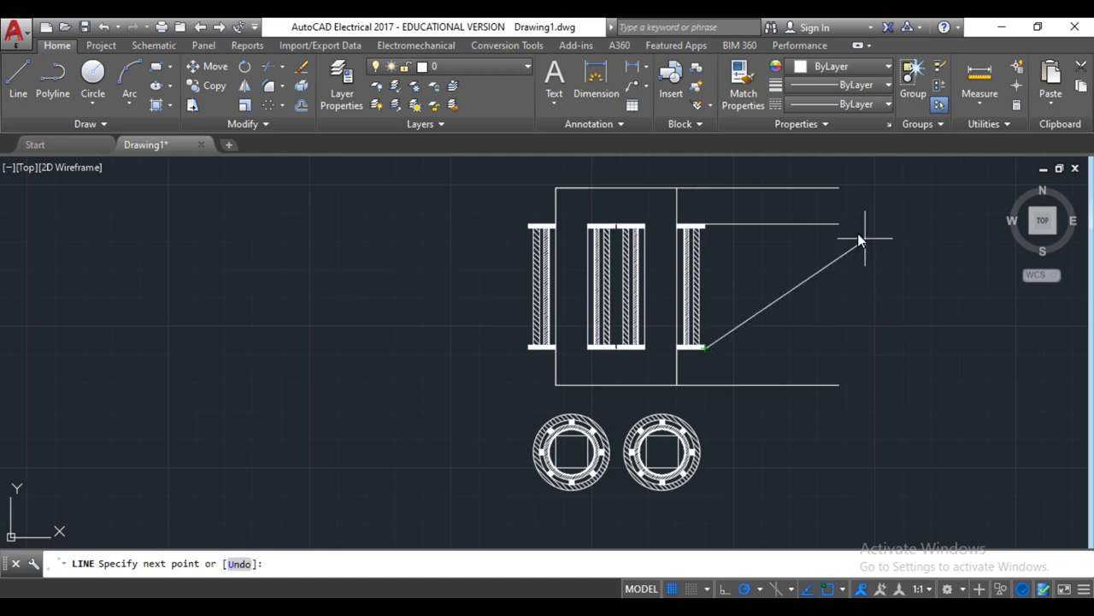
{"action": "left_click", "coordinate": [837, 350]}
{"action": "key", "text": "Return"}
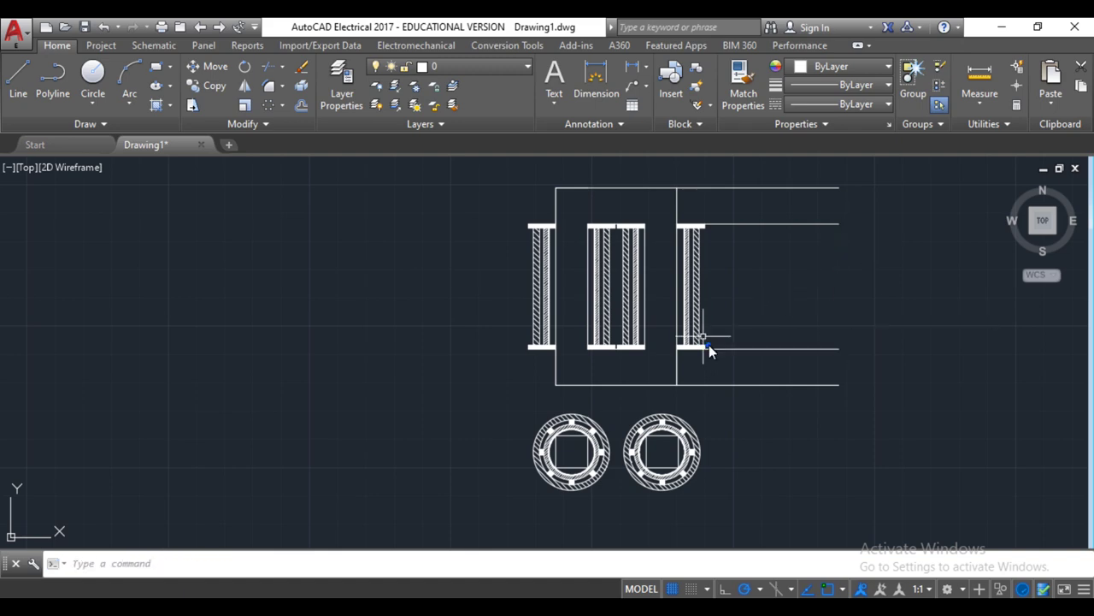
Add a second pair of rightward lines at the winding's bottom and top ends
{"action": "key", "text": "Return"}
{"action": "left_click", "coordinate": [709, 345]}
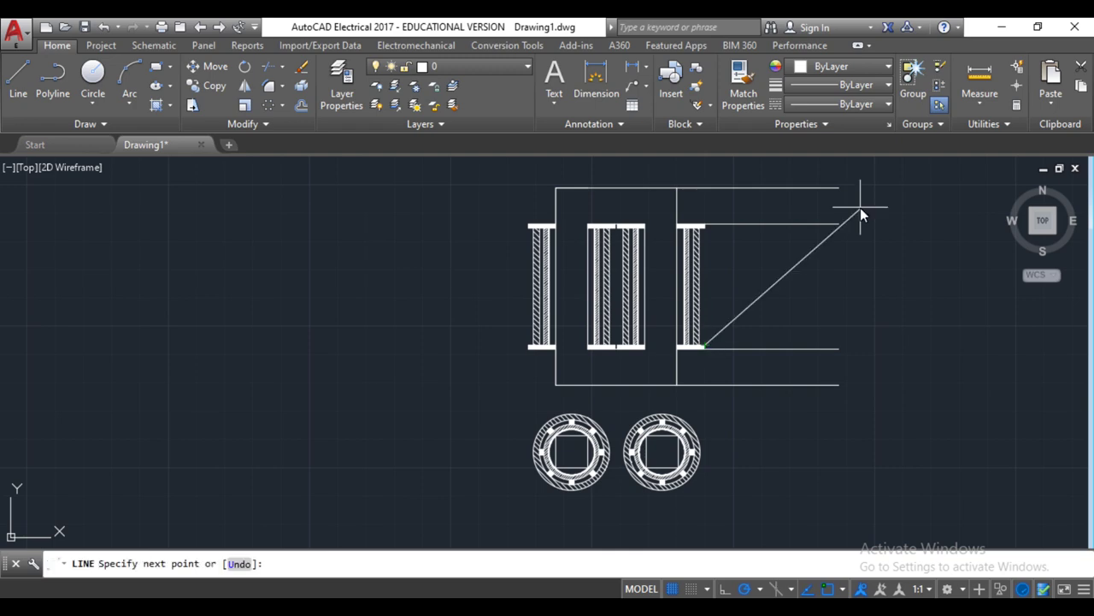
{"action": "left_click", "coordinate": [839, 345]}
{"action": "key", "text": "Return"}
{"action": "key", "text": "Return"}
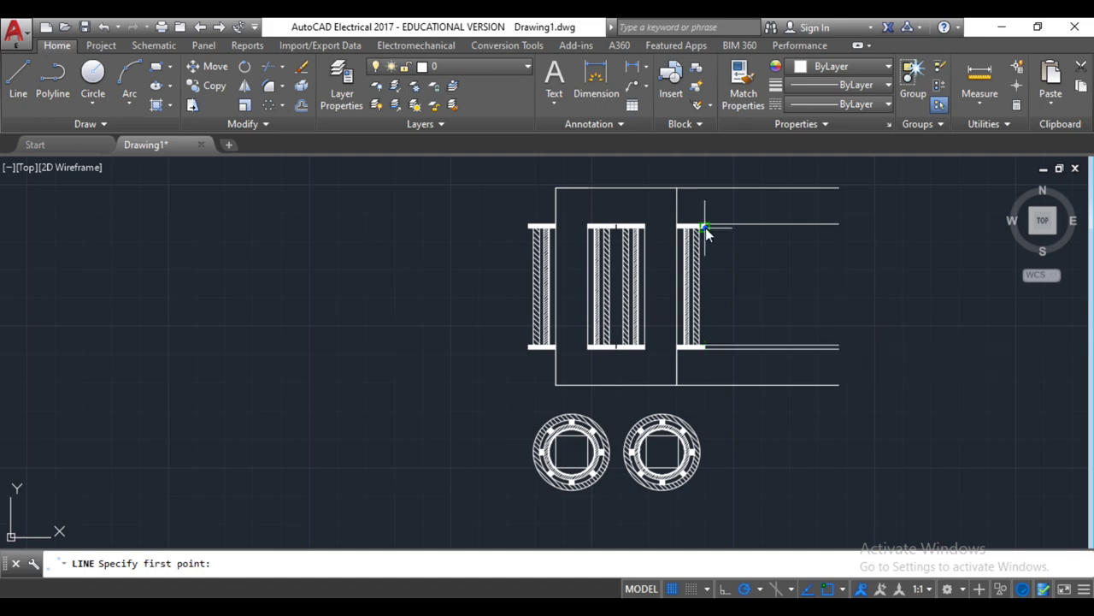
{"action": "left_click", "coordinate": [706, 228]}
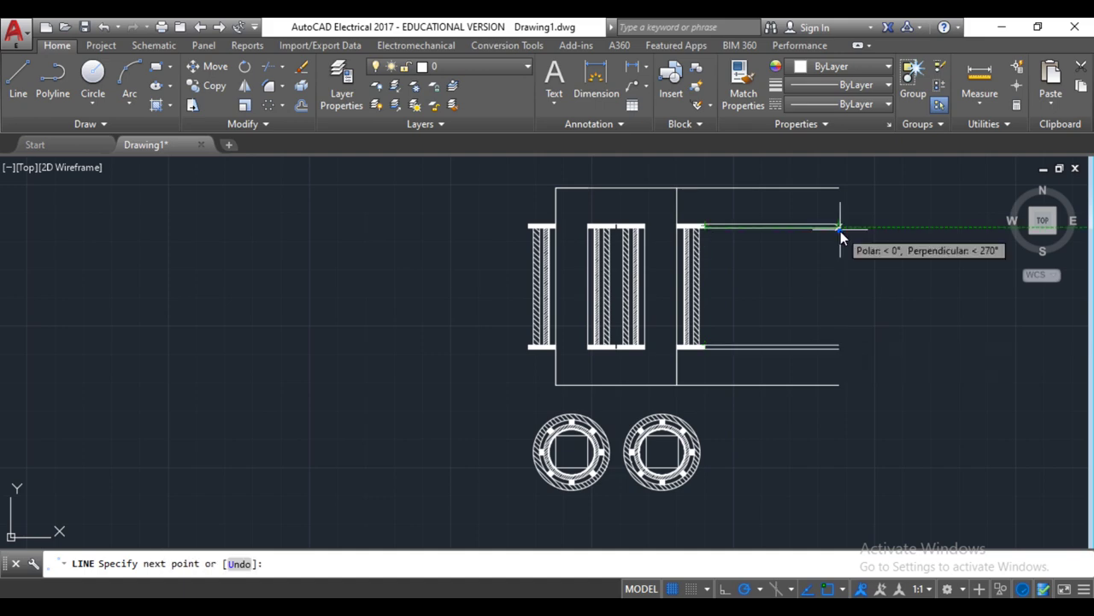
{"action": "left_click", "coordinate": [841, 231]}
{"action": "key", "text": "Return"}
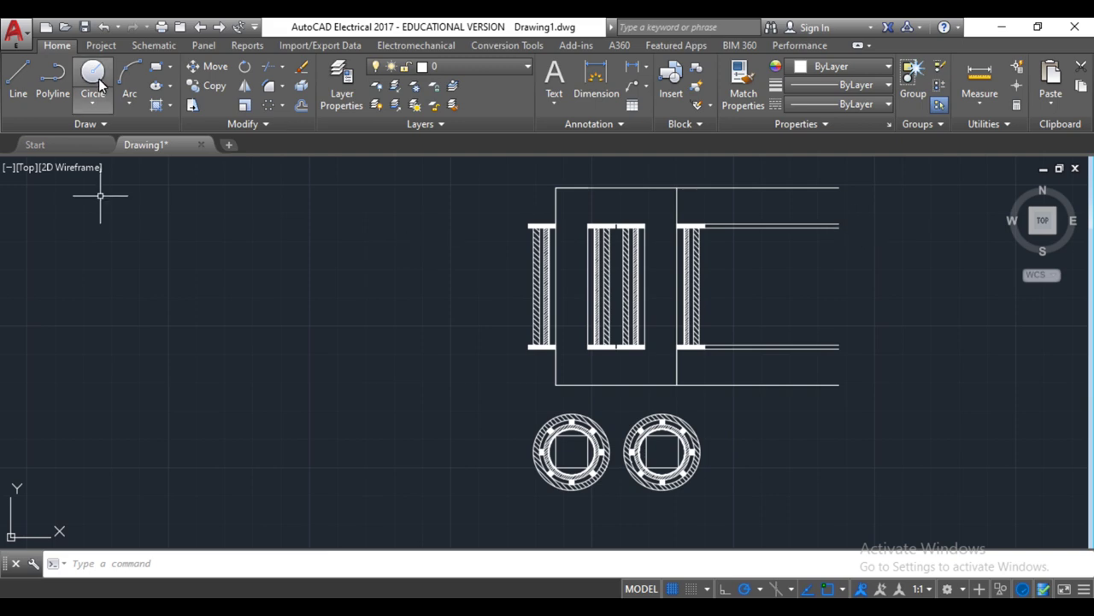
Draw two short vertical lines from the top extension down to the winding-top extension
{"action": "left_click", "coordinate": [14, 91]}
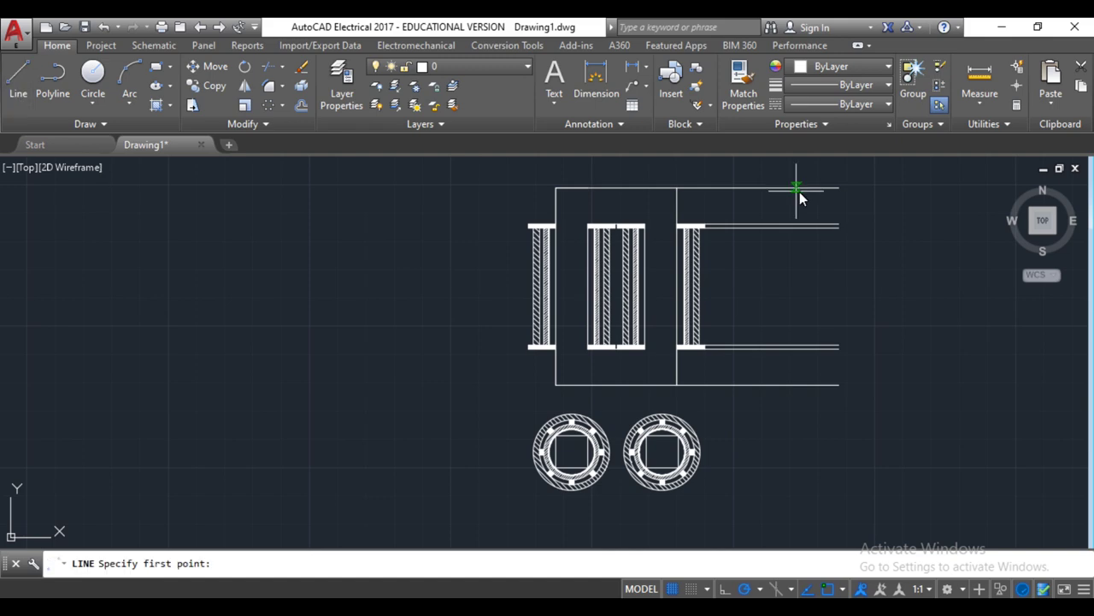
{"action": "left_click", "coordinate": [796, 188]}
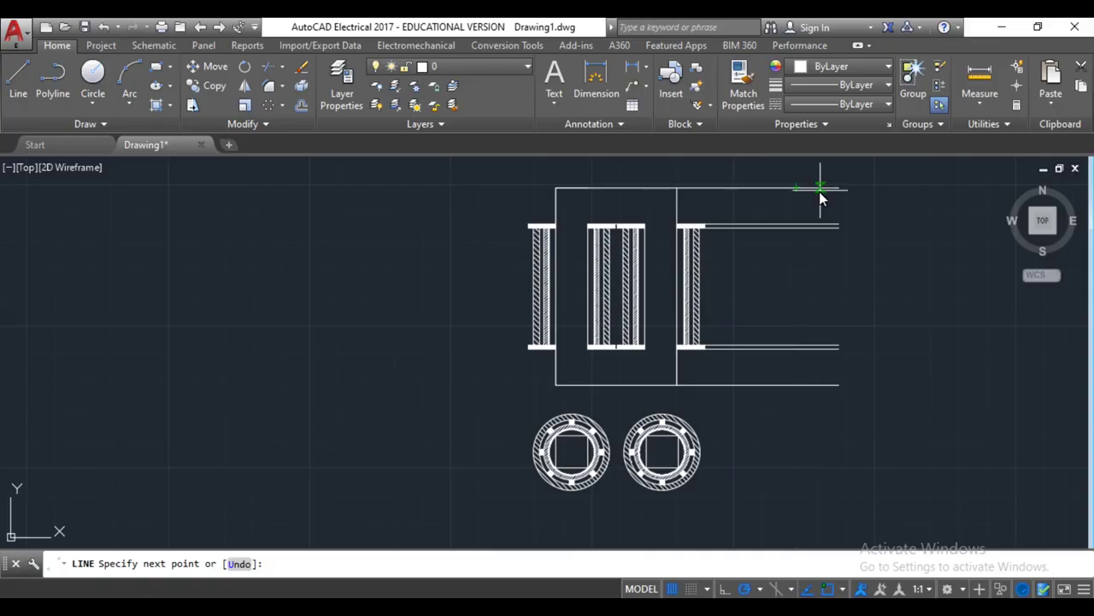
{"action": "type", "text": "56."}
{"action": "key", "text": "Return"}
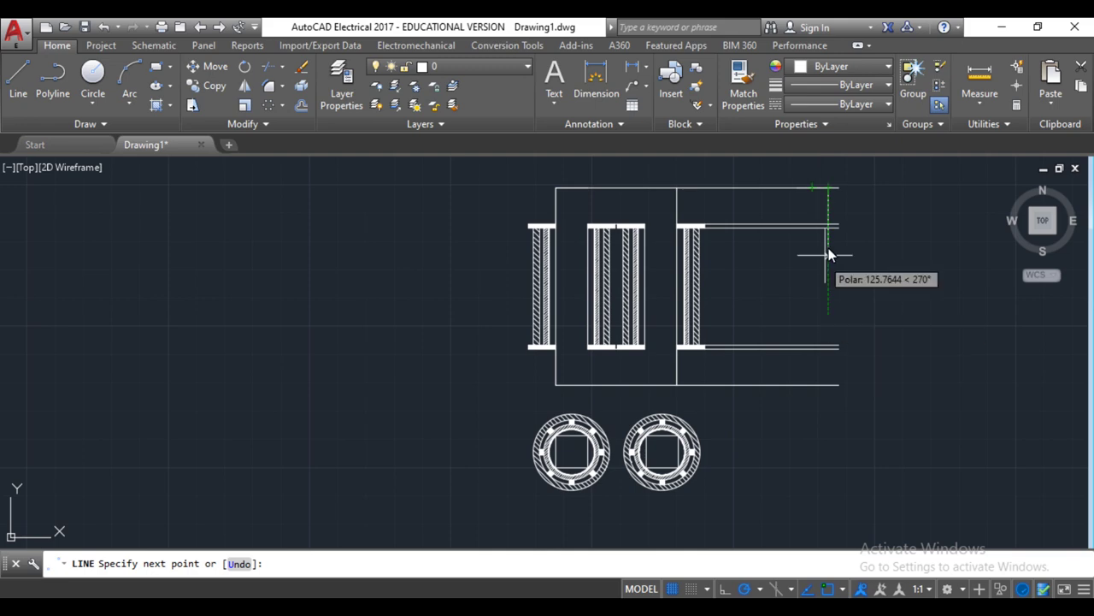
{"action": "left_click", "coordinate": [828, 225]}
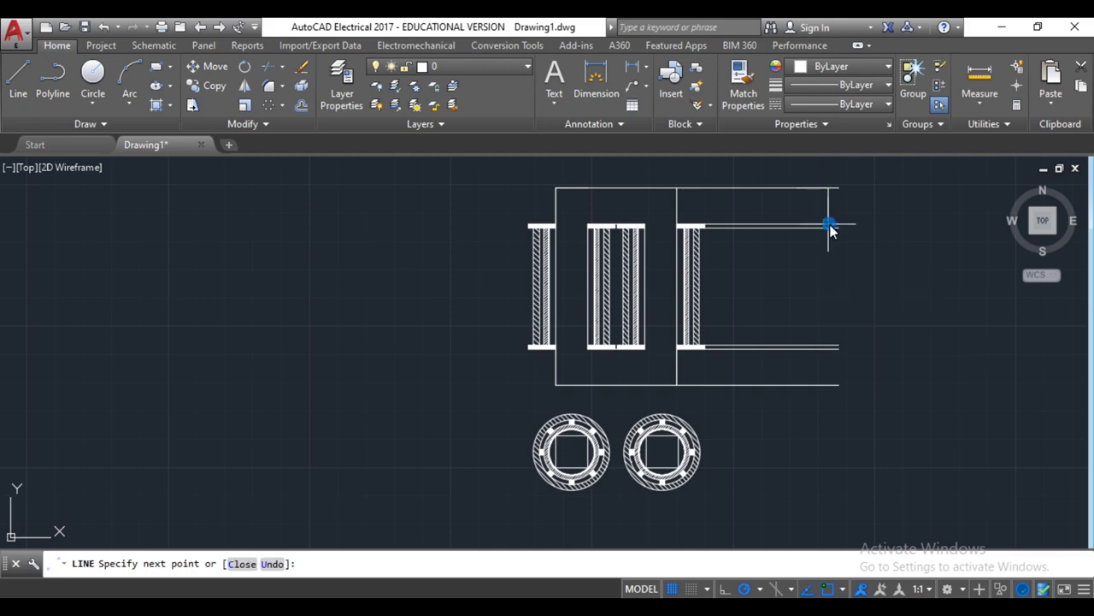
{"action": "key", "text": "Return"}
{"action": "key", "text": "Return"}
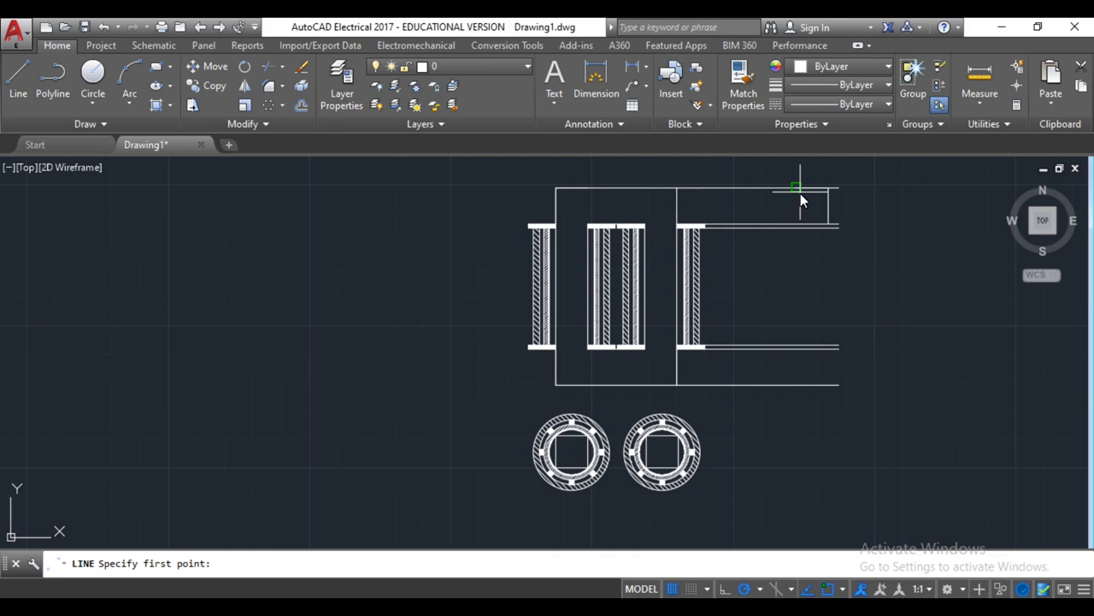
{"action": "left_click", "coordinate": [801, 195]}
{"action": "left_click", "coordinate": [797, 226]}
{"action": "key", "text": "Return"}
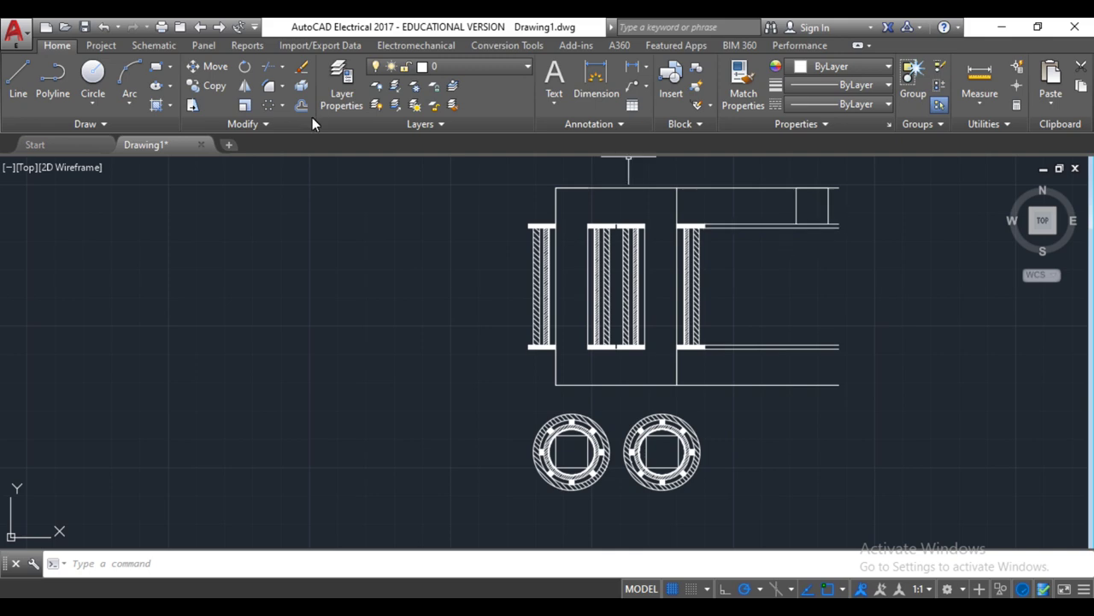
Close the small rectangle with a horizontal line joining the two verticals' lower ends
{"action": "type", "text": "l"}
{"action": "key", "text": "Return"}
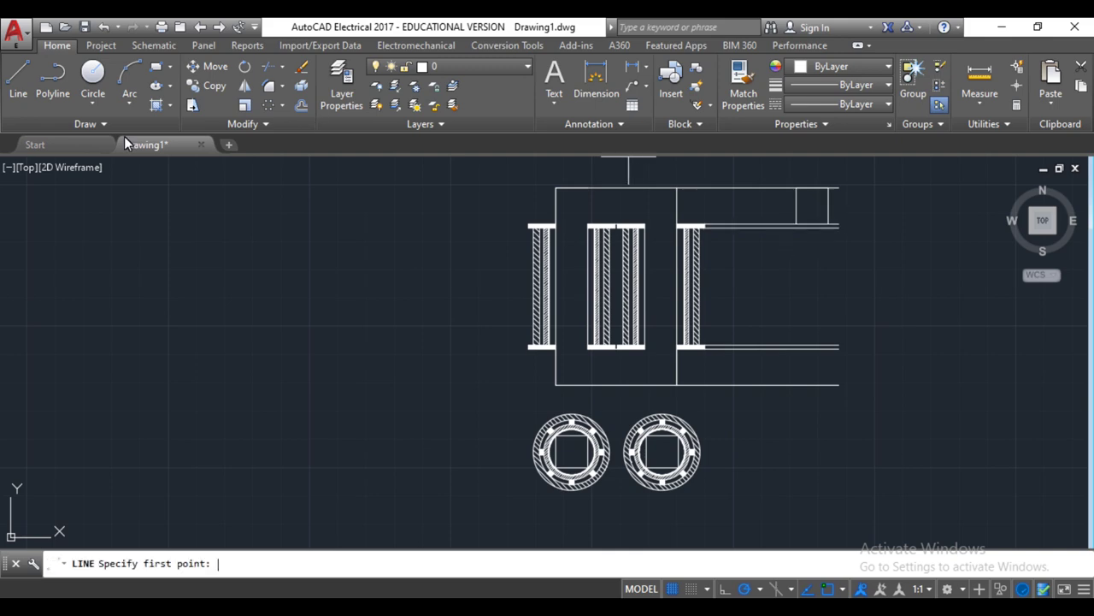
{"action": "left_click", "coordinate": [795, 224]}
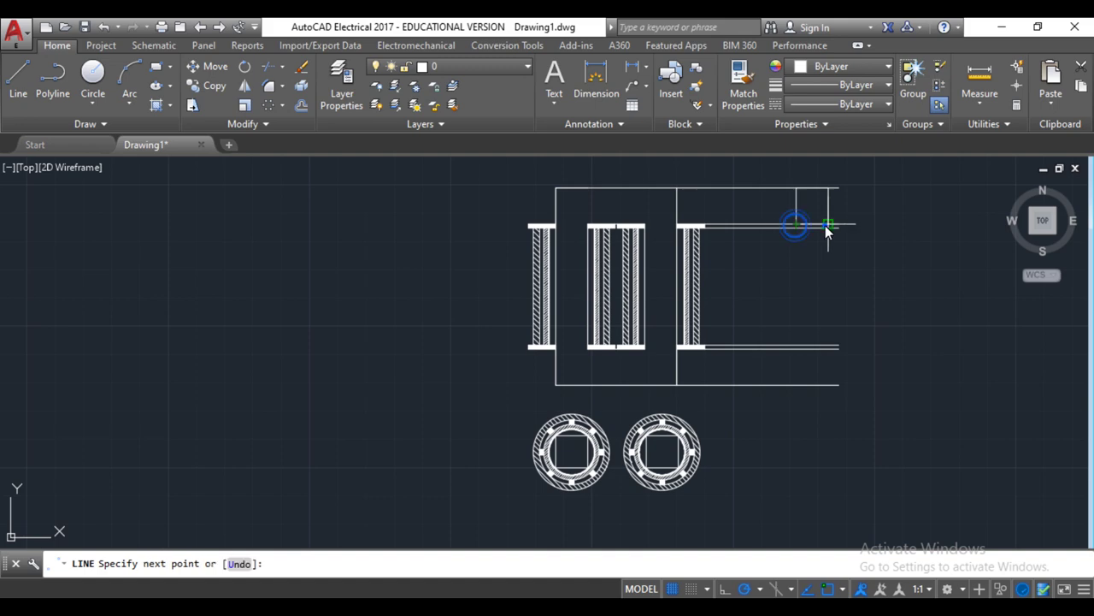
{"action": "left_click", "coordinate": [827, 225]}
{"action": "key", "text": "Escape"}
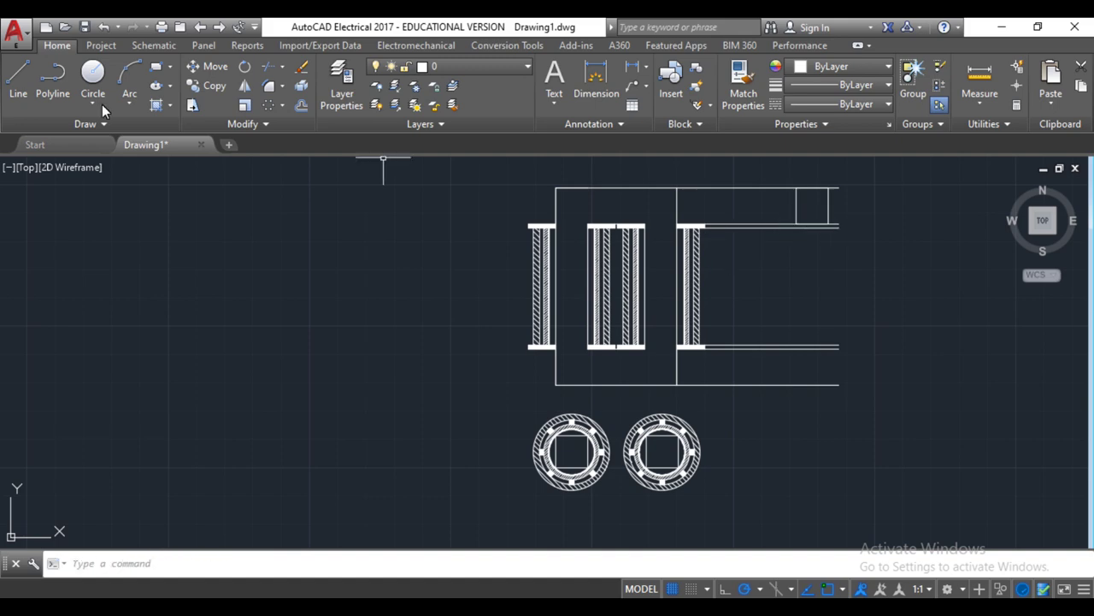
{"action": "left_click", "coordinate": [18, 81]}
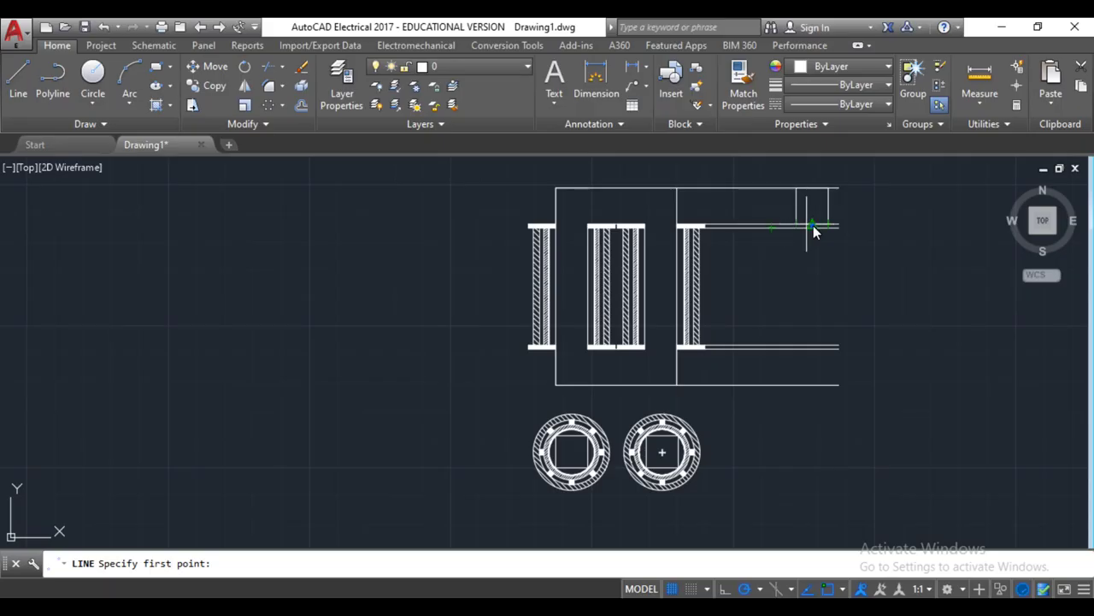
{"action": "left_click", "coordinate": [811, 226]}
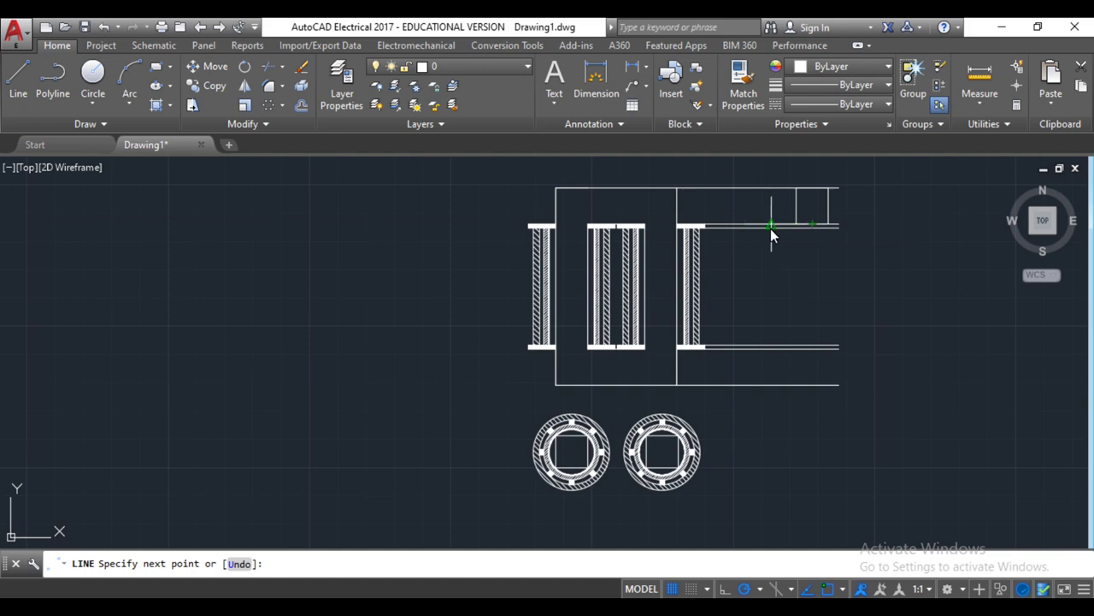
Draw a 67.5-long vertical line downward from the midpoint inside the side view
{"action": "type", "text": "67."}
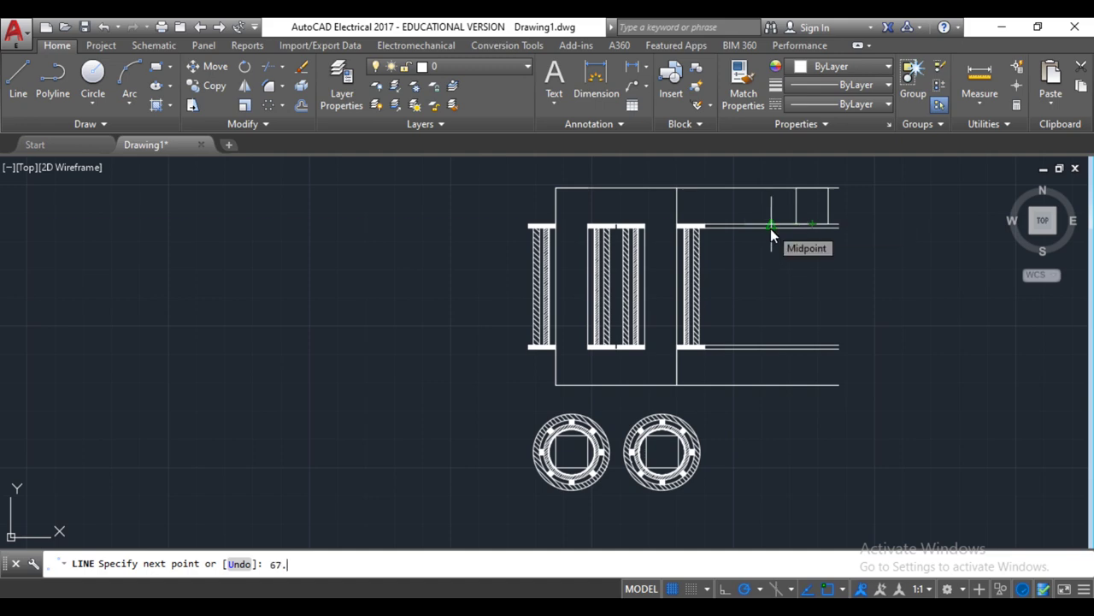
{"action": "type", "text": "5"}
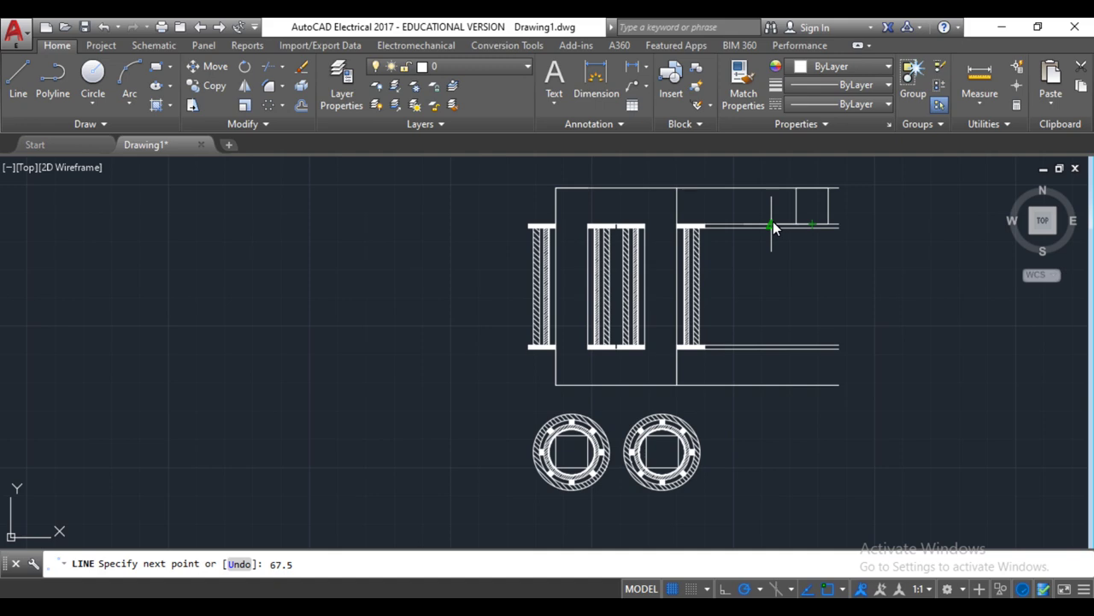
{"action": "key", "text": "Return"}
{"action": "left_click", "coordinate": [776, 352]}
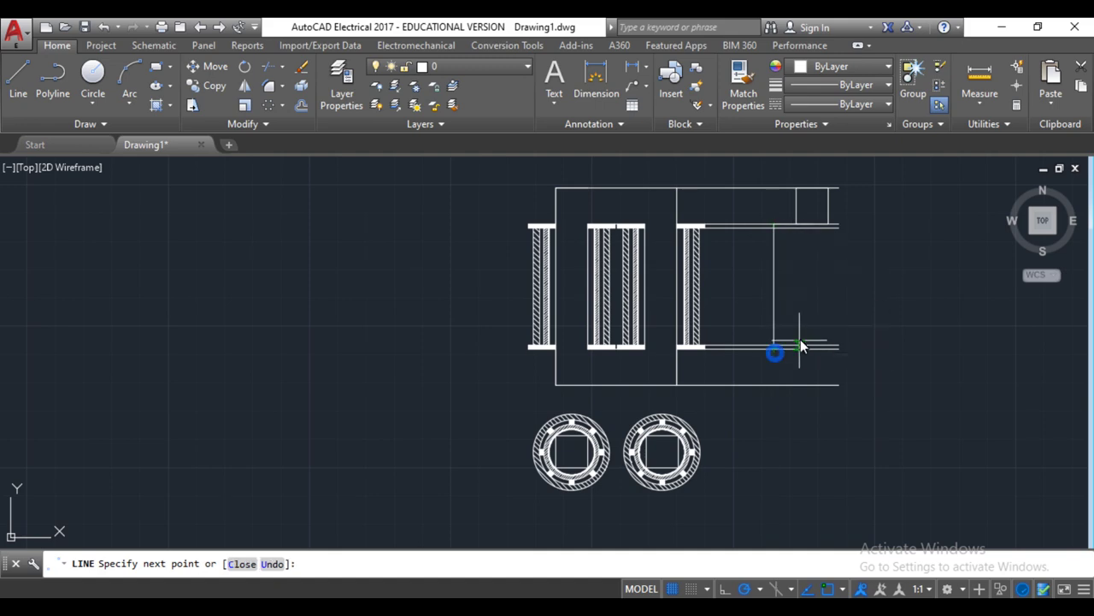
{"action": "key", "text": "Escape"}
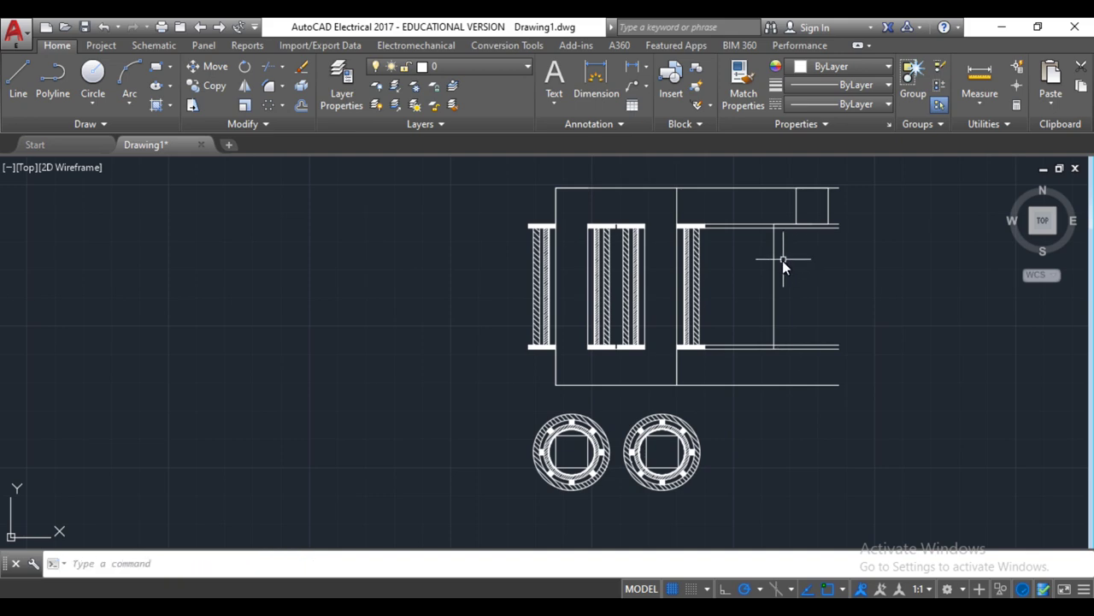
Mirror the new vertical line to the right about a vertical axis, keeping the original
{"action": "left_click", "coordinate": [771, 265]}
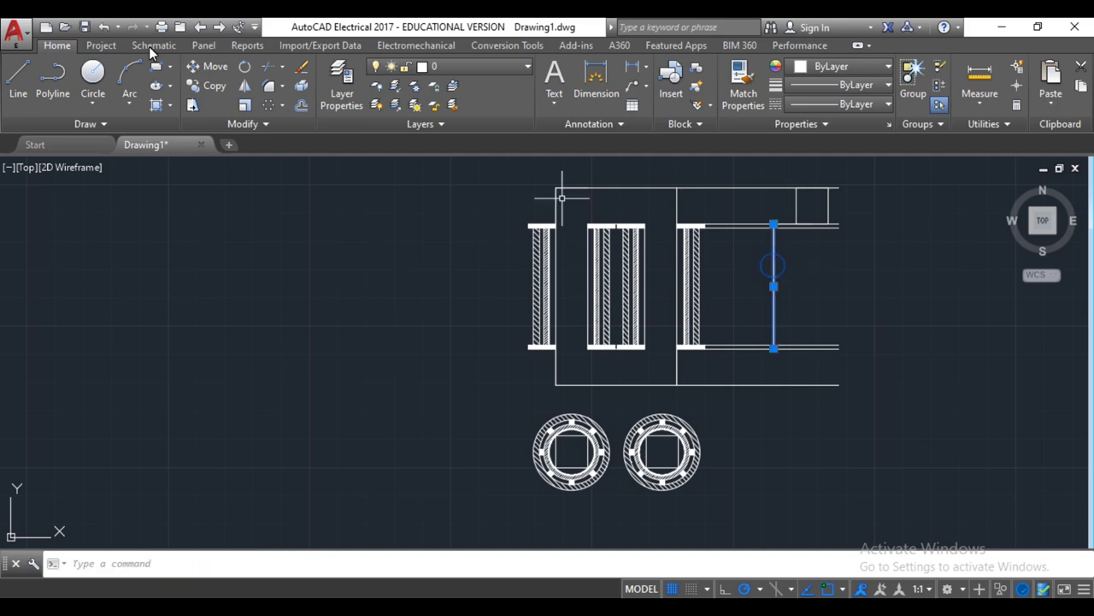
{"action": "left_click", "coordinate": [245, 85]}
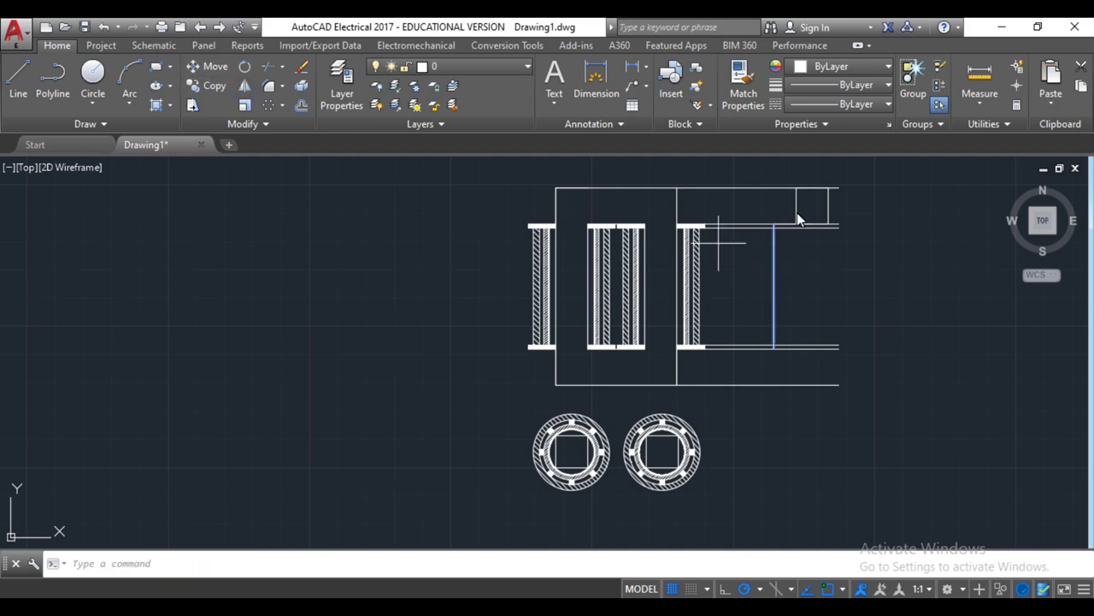
{"action": "left_click", "coordinate": [814, 272]}
{"action": "left_click", "coordinate": [814, 287]}
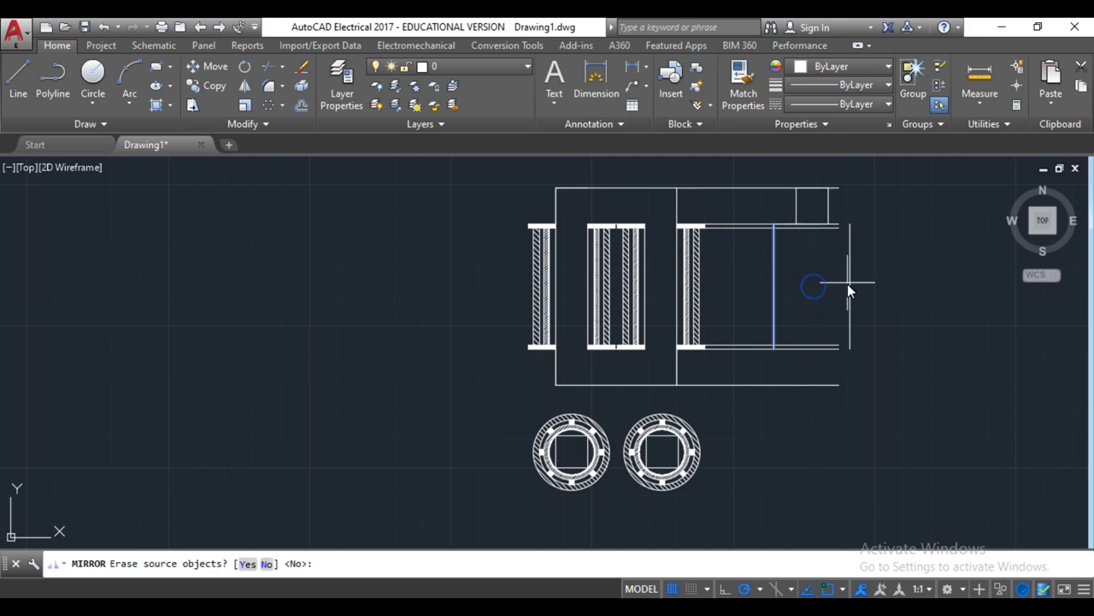
{"action": "key", "text": "Return"}
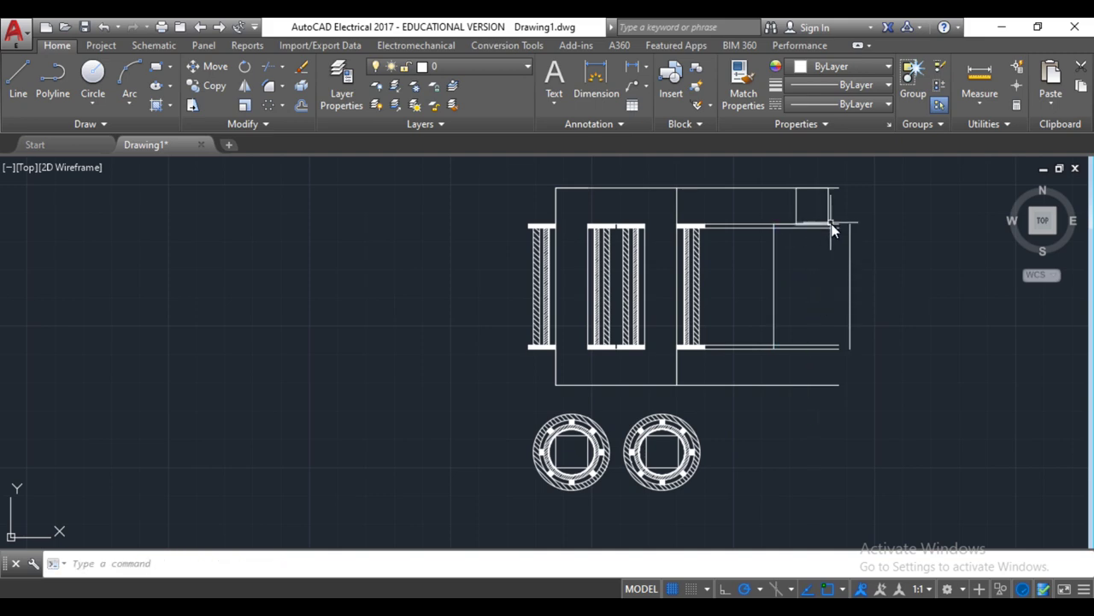
{"action": "left_click", "coordinate": [837, 224]}
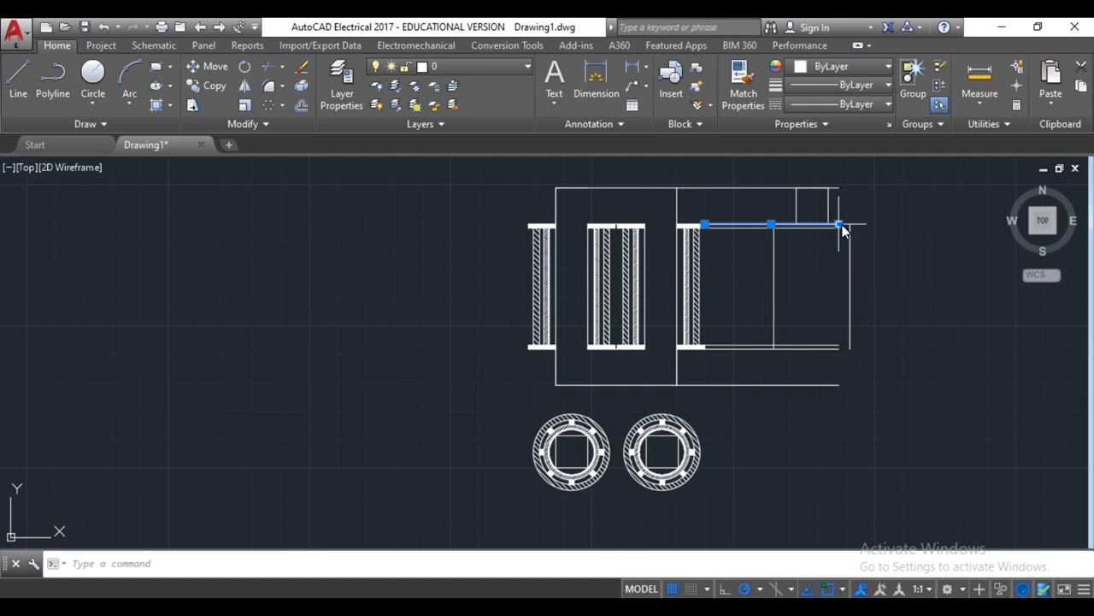
Stretch the top horizontal line's right end to the new right-hand vertical line
{"action": "left_click", "coordinate": [838, 224]}
{"action": "left_click", "coordinate": [846, 227]}
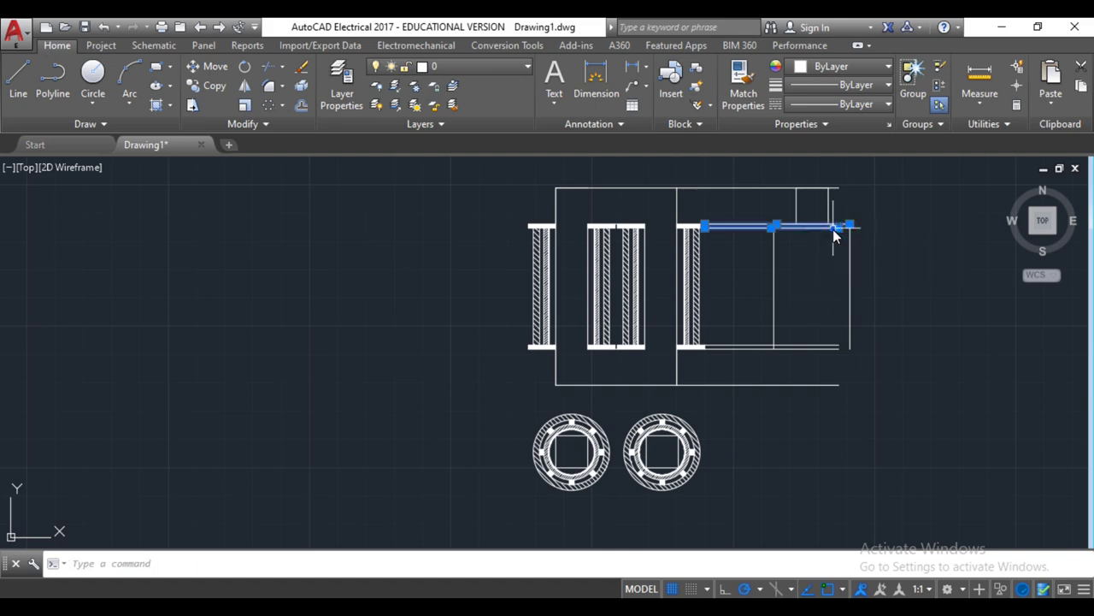
{"action": "left_click", "coordinate": [842, 227]}
{"action": "left_click", "coordinate": [849, 229]}
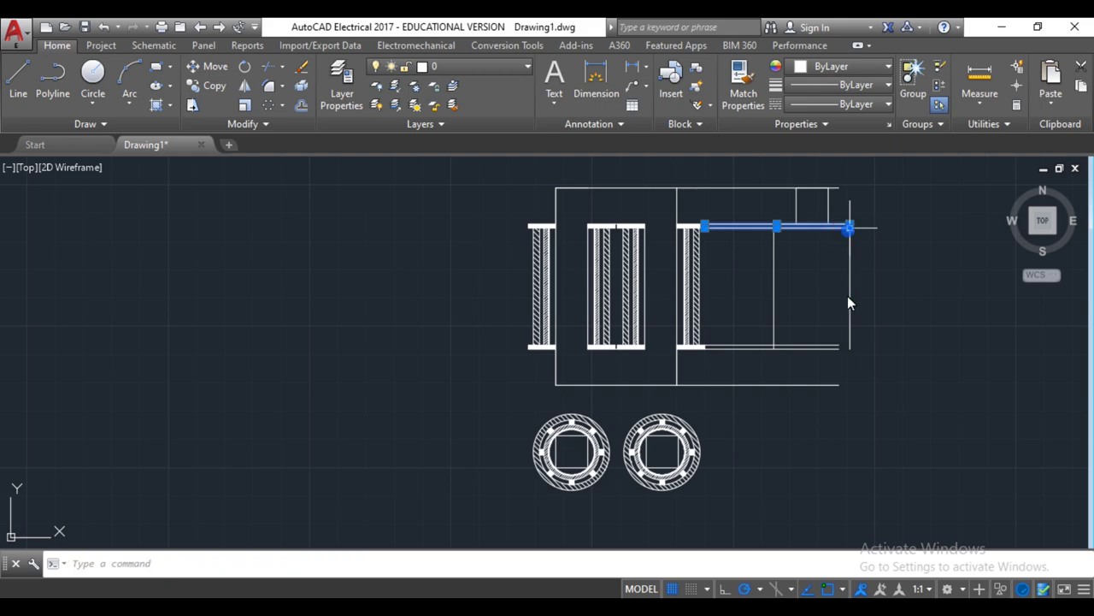
Stretch the bottom horizontal line's right end to the right-hand vertical line too
{"action": "left_click", "coordinate": [833, 345]}
{"action": "left_click", "coordinate": [833, 346]}
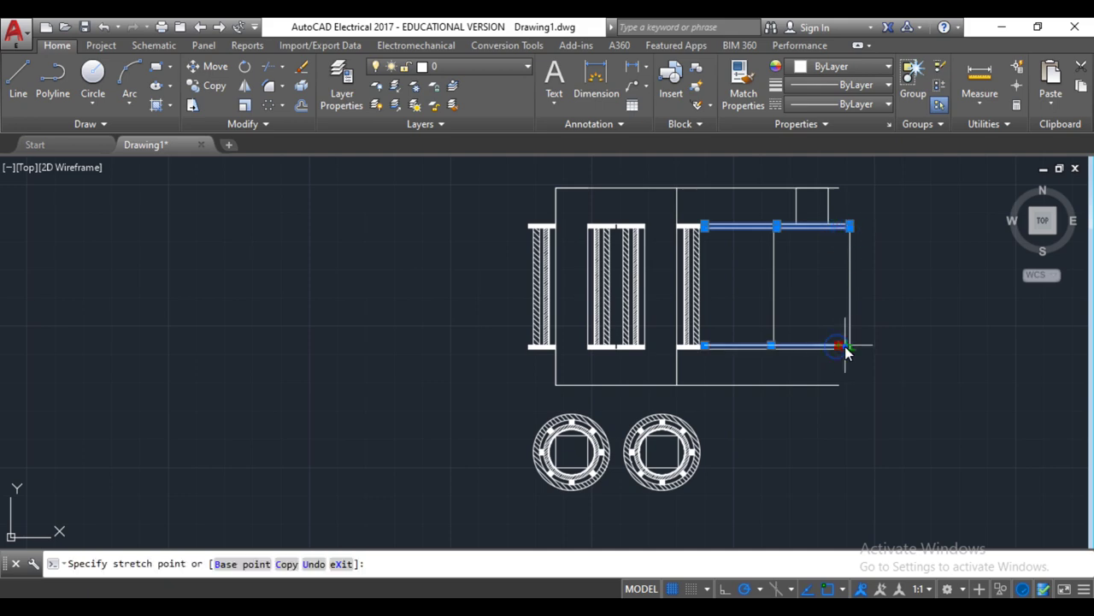
{"action": "left_click", "coordinate": [843, 347]}
{"action": "left_click", "coordinate": [848, 347]}
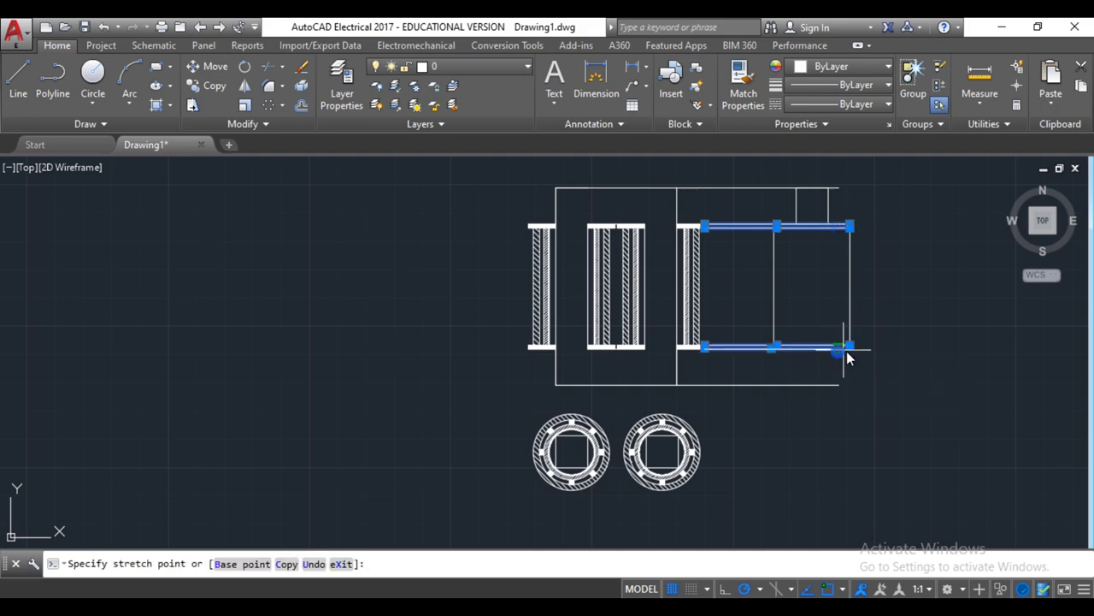
{"action": "left_click", "coordinate": [851, 352]}
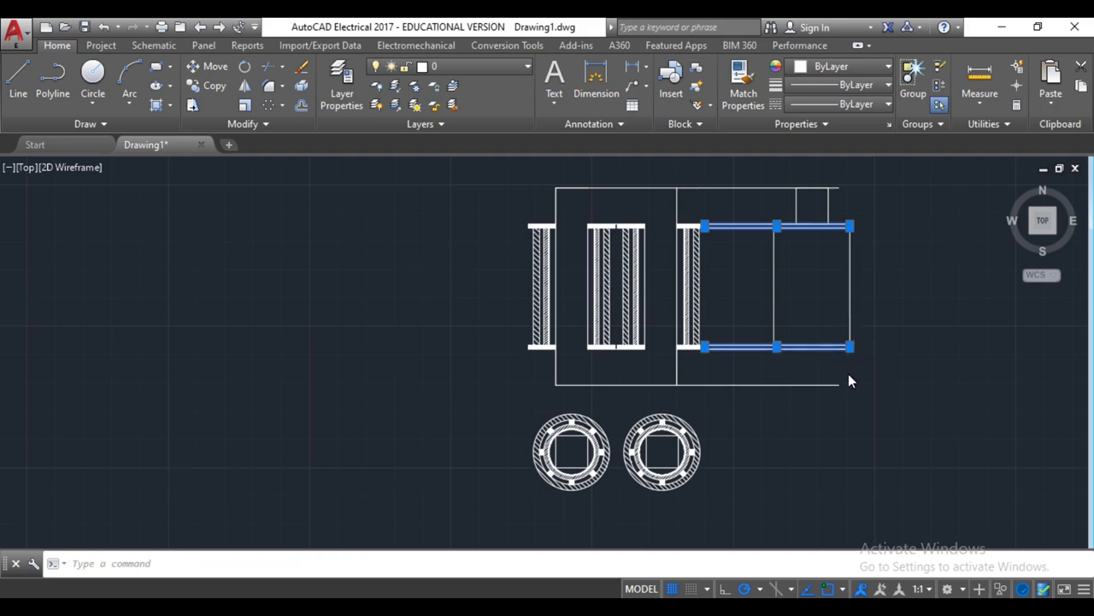
{"action": "scroll", "coordinate": [848, 372], "scroll_direction": "up", "scroll_amount": 8}
{"action": "scroll", "coordinate": [839, 336], "scroll_direction": "down", "scroll_amount": 8}
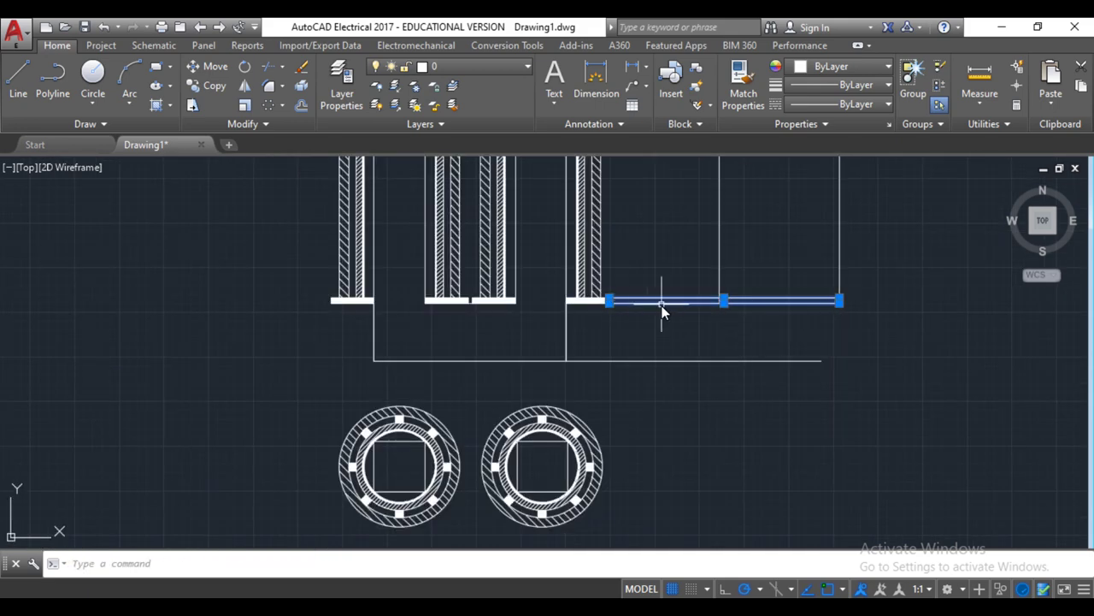
{"action": "scroll", "coordinate": [627, 304], "scroll_direction": "down", "scroll_amount": 2}
{"action": "scroll", "coordinate": [628, 305], "scroll_direction": "down", "scroll_amount": 6}
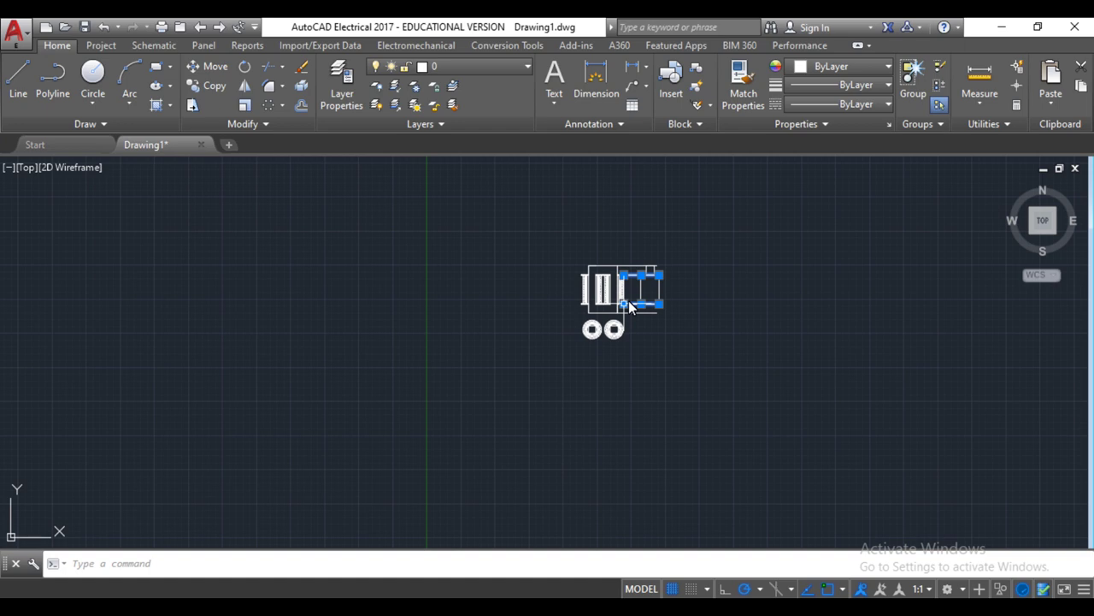
{"action": "scroll", "coordinate": [629, 305], "scroll_direction": "up", "scroll_amount": 4}
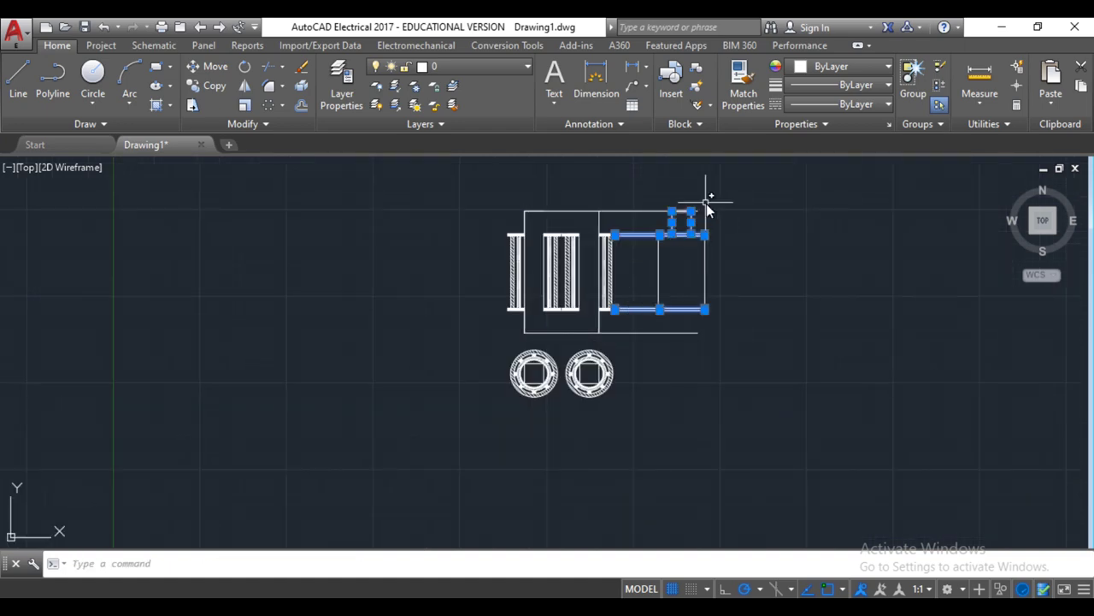
Mirror the top tab lines downward to form the bottom tab, keeping the originals
{"action": "key", "text": "Escape"}
{"action": "left_click", "coordinate": [694, 228]}
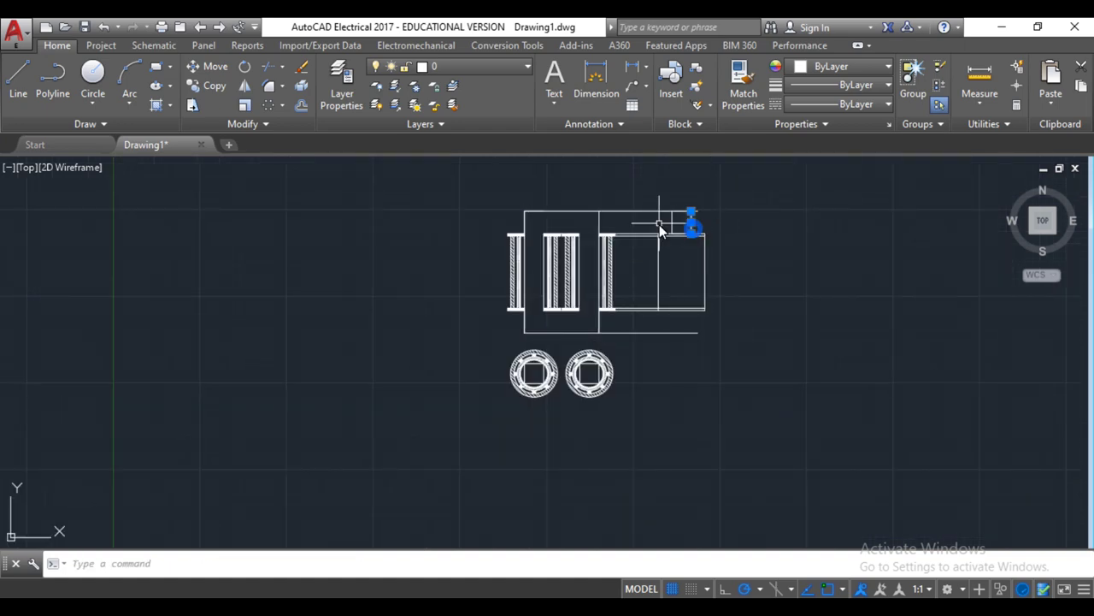
{"action": "left_click_drag", "start_coordinate": [685, 228], "coordinate": [665, 228]}
{"action": "left_click", "coordinate": [243, 89]}
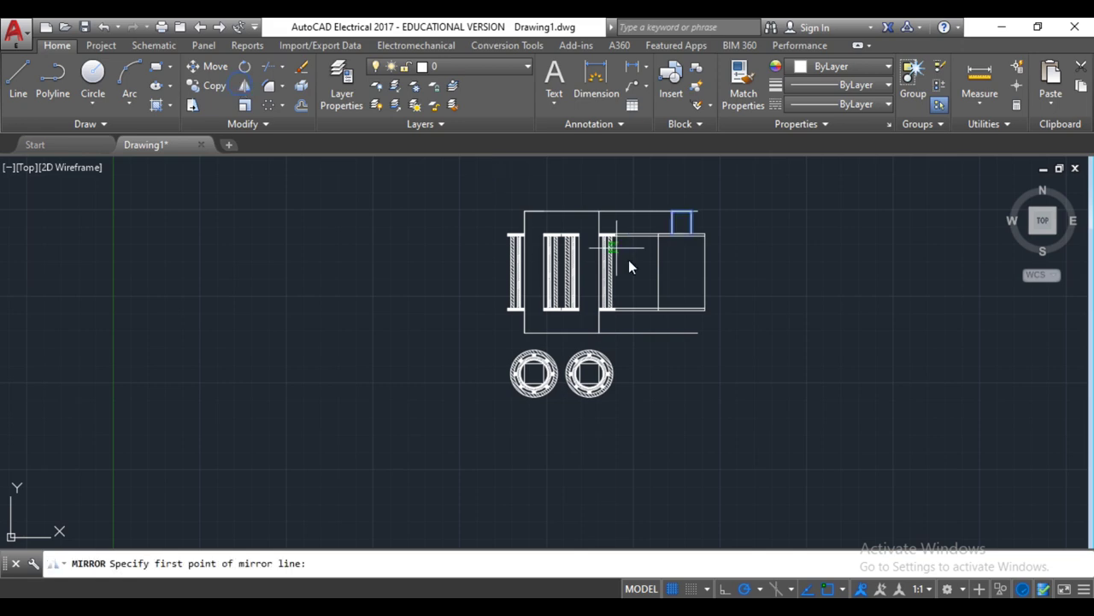
{"action": "left_click", "coordinate": [658, 274]}
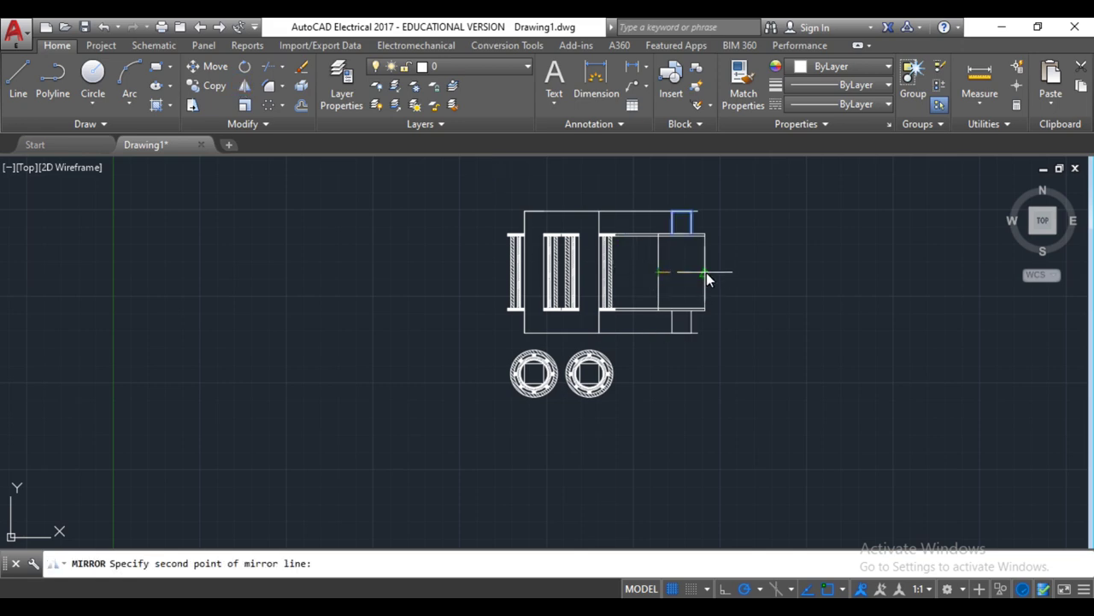
{"action": "left_click", "coordinate": [706, 273]}
{"action": "key", "text": "Return"}
Move the bottom line up and trim the horizontals joining the front and side views
{"action": "left_click", "coordinate": [650, 334]}
{"action": "left_click", "coordinate": [648, 333]}
{"action": "left_click", "coordinate": [648, 237]}
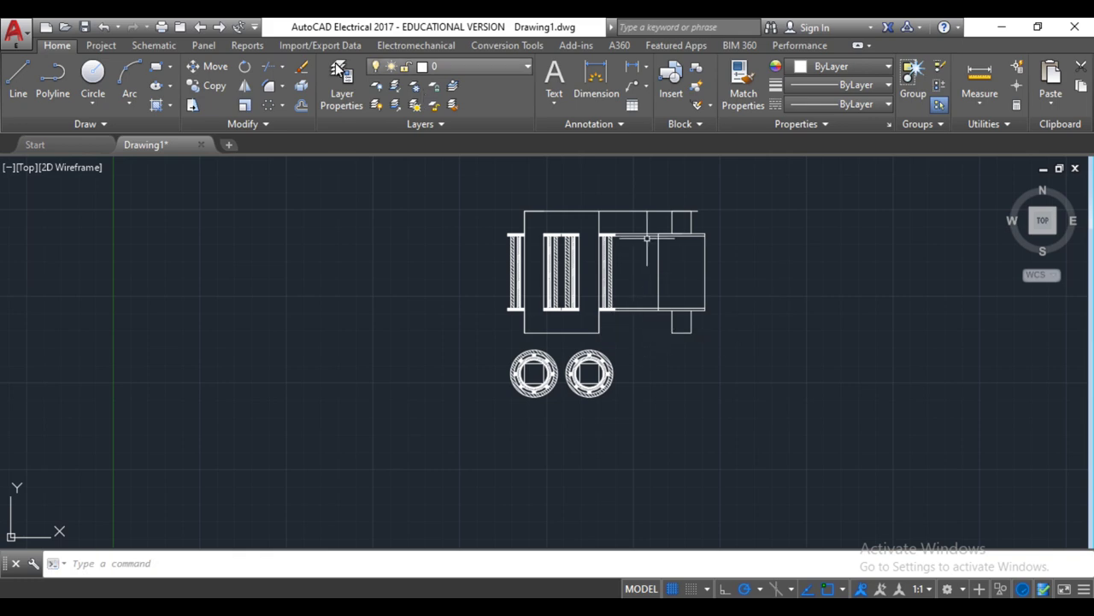
{"action": "left_click", "coordinate": [269, 67]}
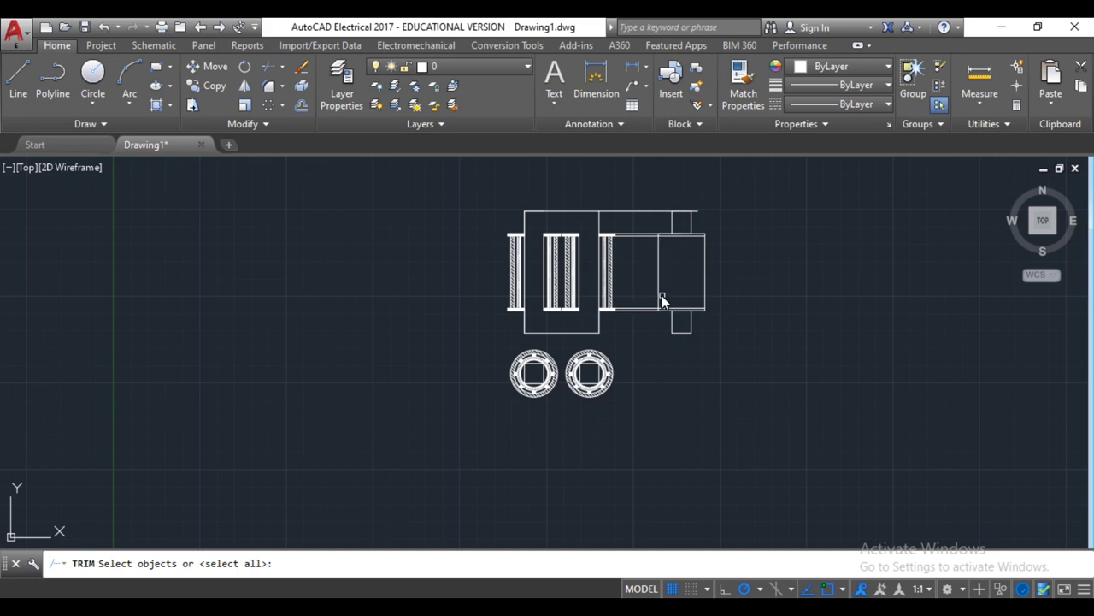
{"action": "left_click", "coordinate": [660, 292]}
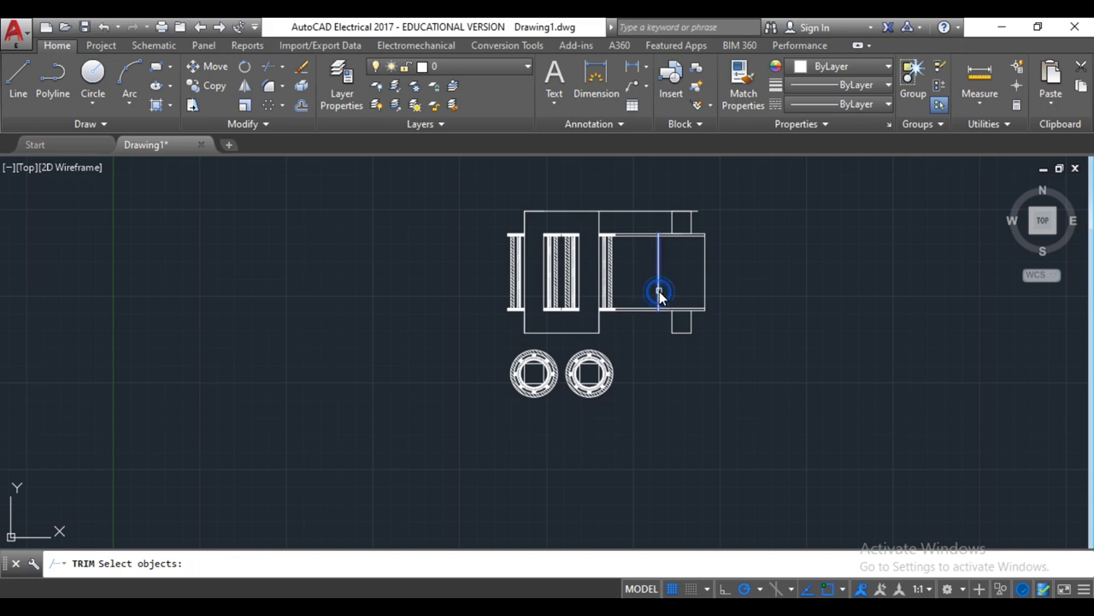
{"action": "left_click", "coordinate": [673, 226]}
{"action": "key", "text": "Return"}
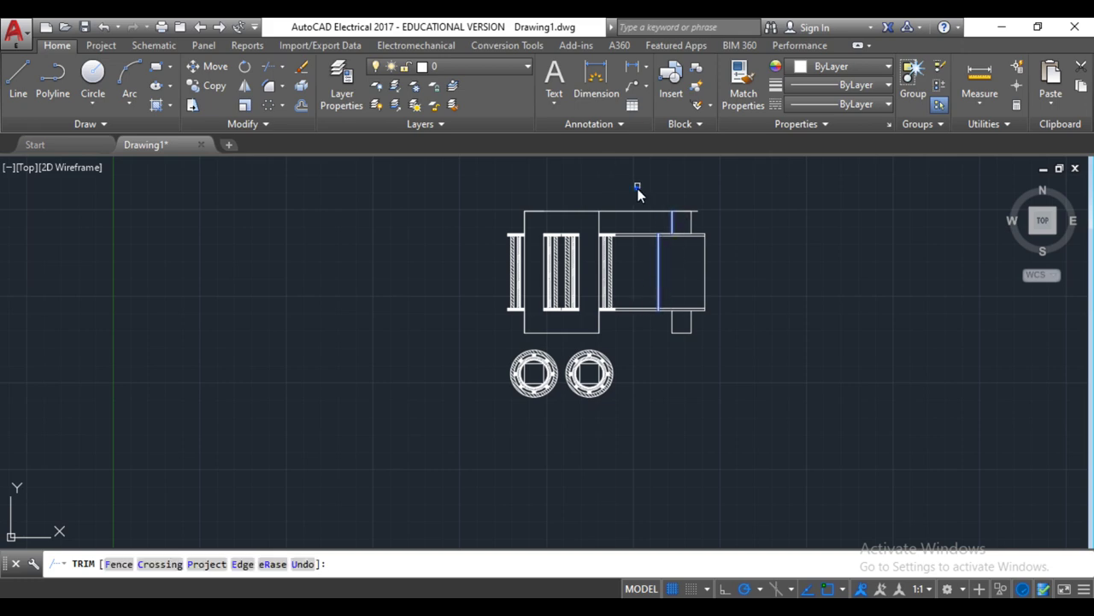
{"action": "left_click", "coordinate": [637, 188]}
{"action": "left_click", "coordinate": [642, 345]}
{"action": "key", "text": "Escape"}
Erase the leftover short line at the top of the side view
{"action": "left_click", "coordinate": [700, 211]}
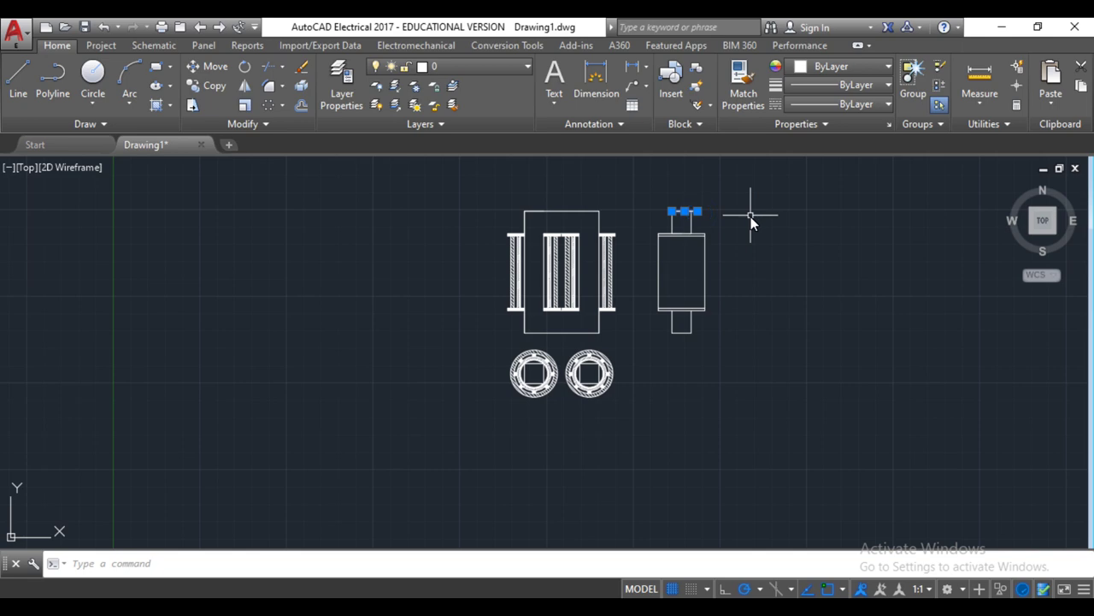
{"action": "key", "text": "Delete"}
{"action": "scroll", "coordinate": [740, 309], "scroll_direction": "up", "scroll_amount": 2}
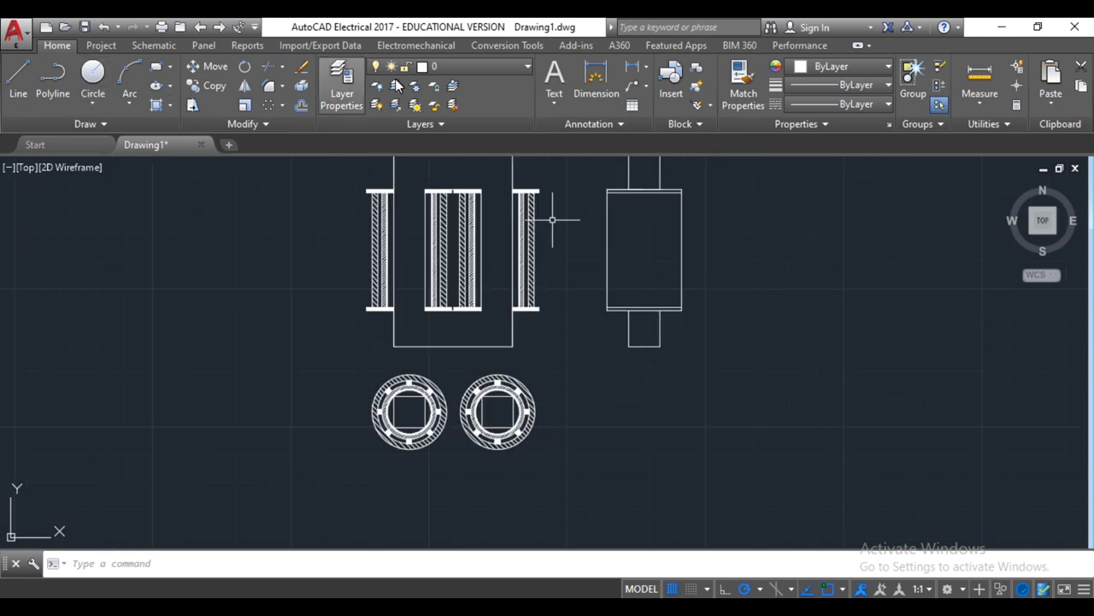
{"action": "left_click", "coordinate": [159, 105]}
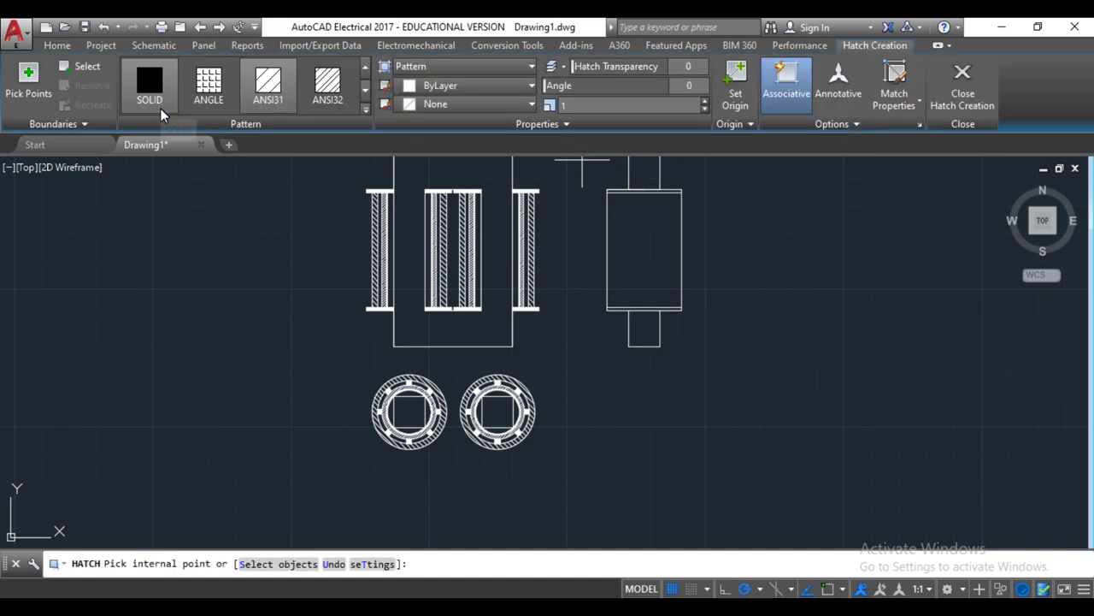
Hatch the side view's large block with ANSI36 at scale 5
{"action": "left_click", "coordinate": [365, 113]}
{"action": "left_click", "coordinate": [329, 146]}
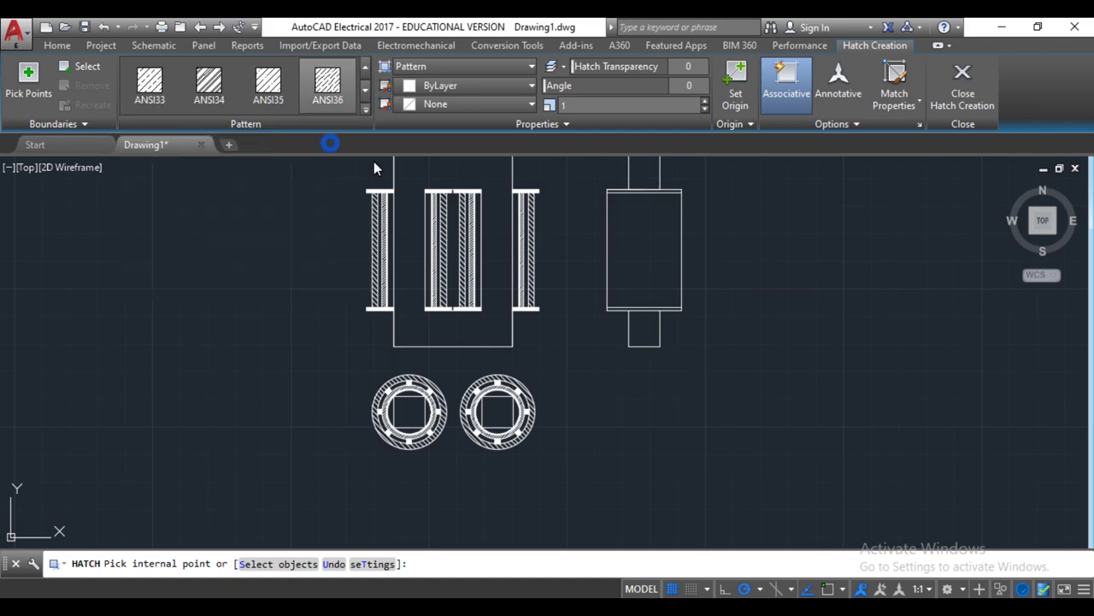
{"action": "left_click", "coordinate": [650, 253]}
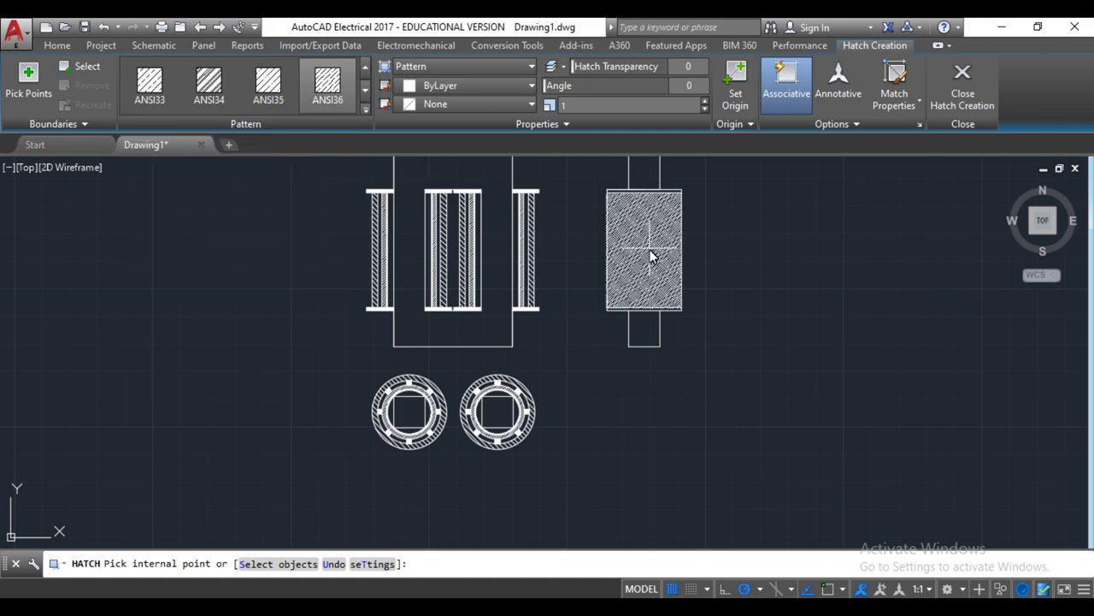
{"action": "left_click", "coordinate": [651, 252]}
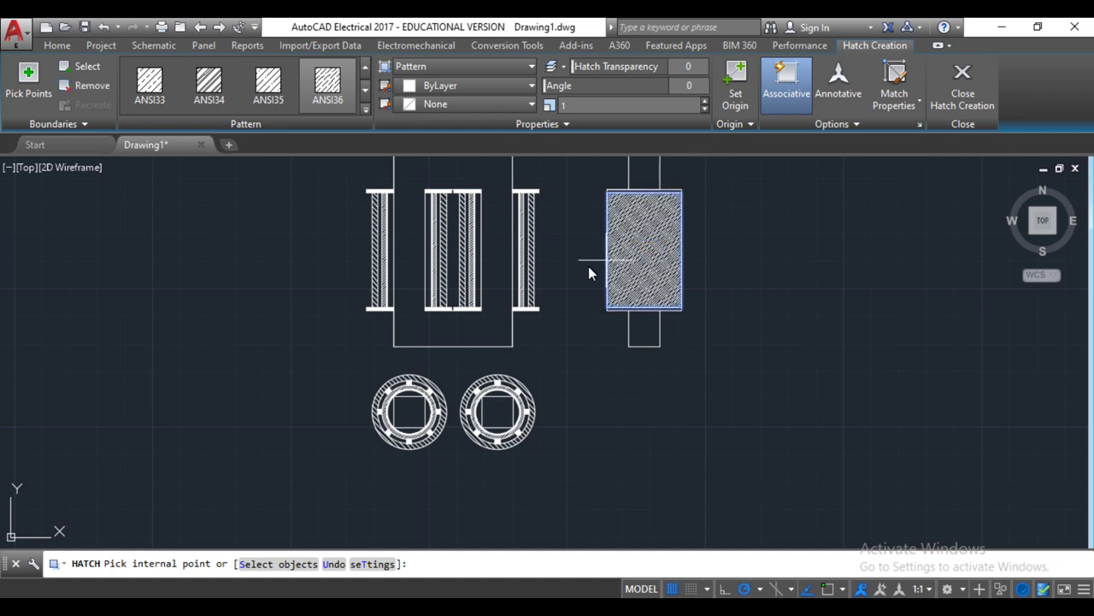
{"action": "left_click", "coordinate": [581, 106]}
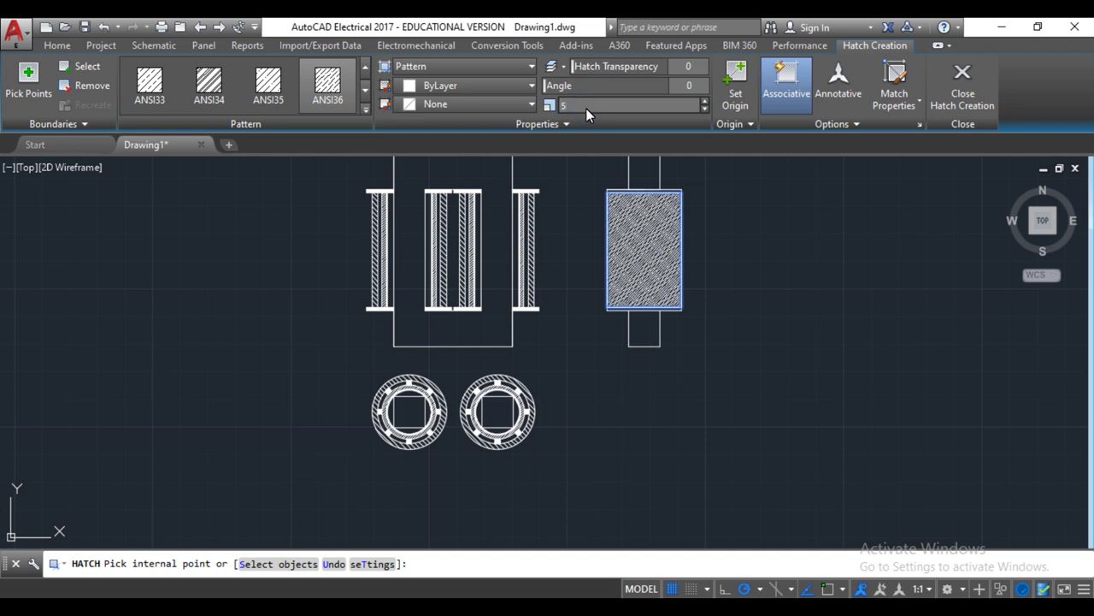
{"action": "key", "text": "Return"}
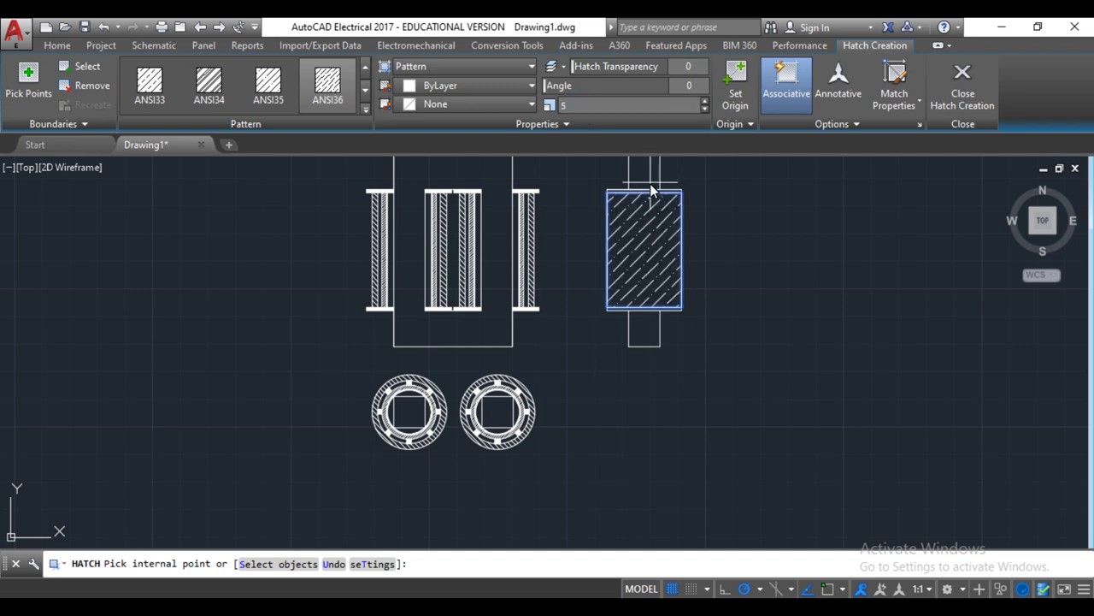
{"action": "key", "text": "Return"}
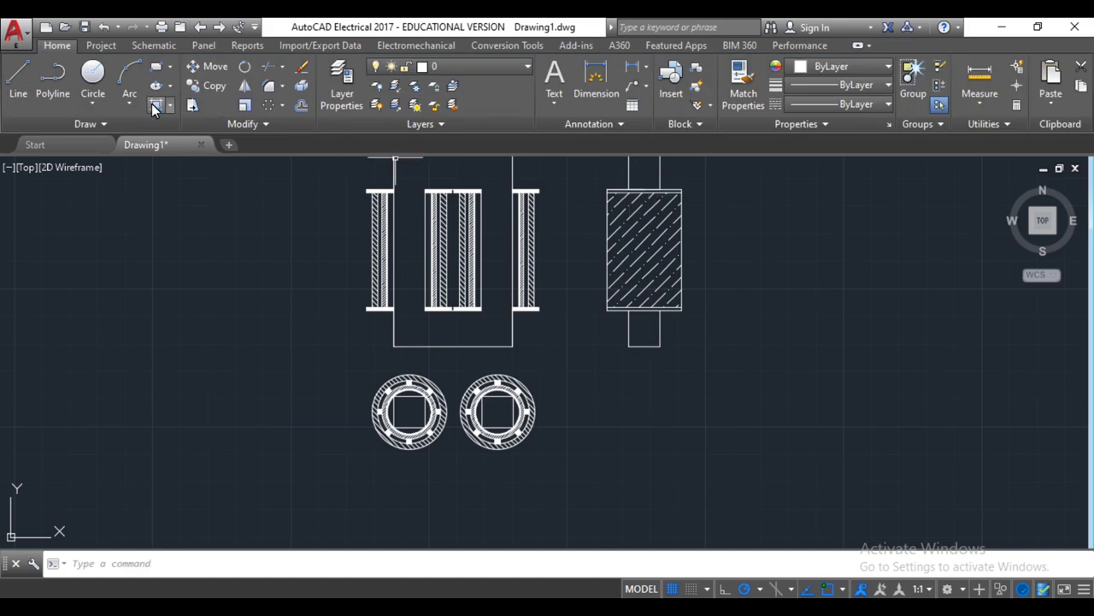
Hatch the upper and lower end pieces with ANSI31 at a 45° angle
{"action": "left_click", "coordinate": [156, 104]}
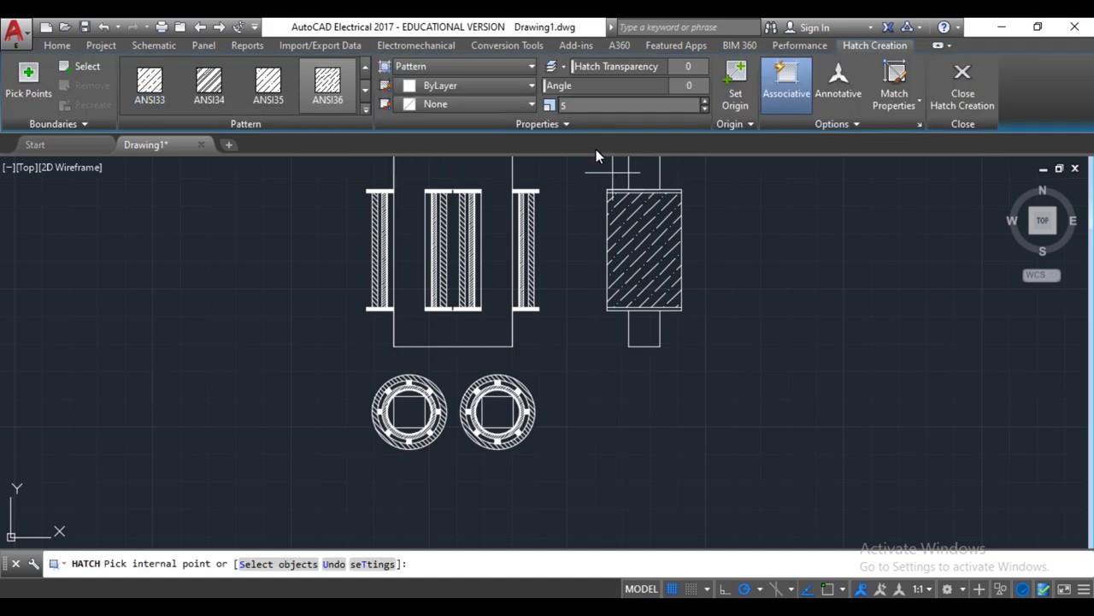
{"action": "scroll", "coordinate": [212, 95], "scroll_direction": "up", "scroll_amount": 1}
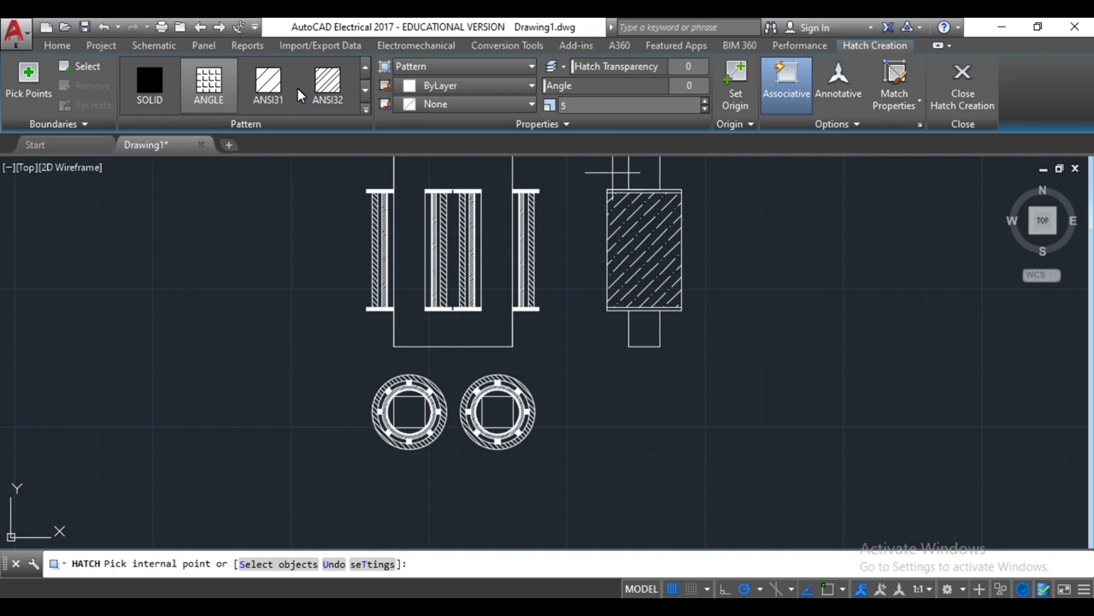
{"action": "left_click", "coordinate": [267, 85]}
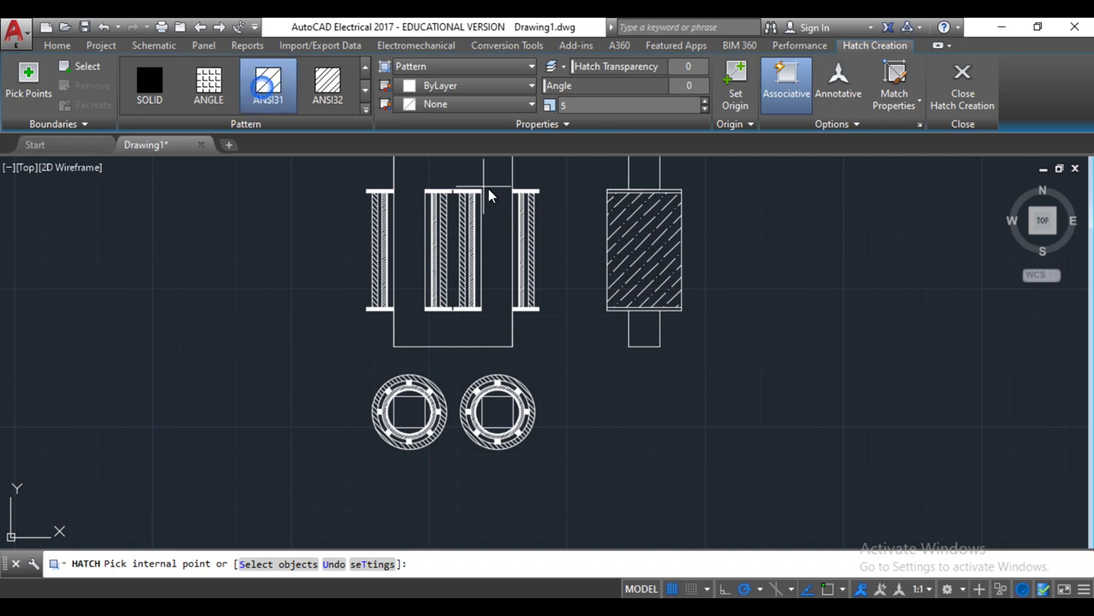
{"action": "left_click", "coordinate": [642, 176]}
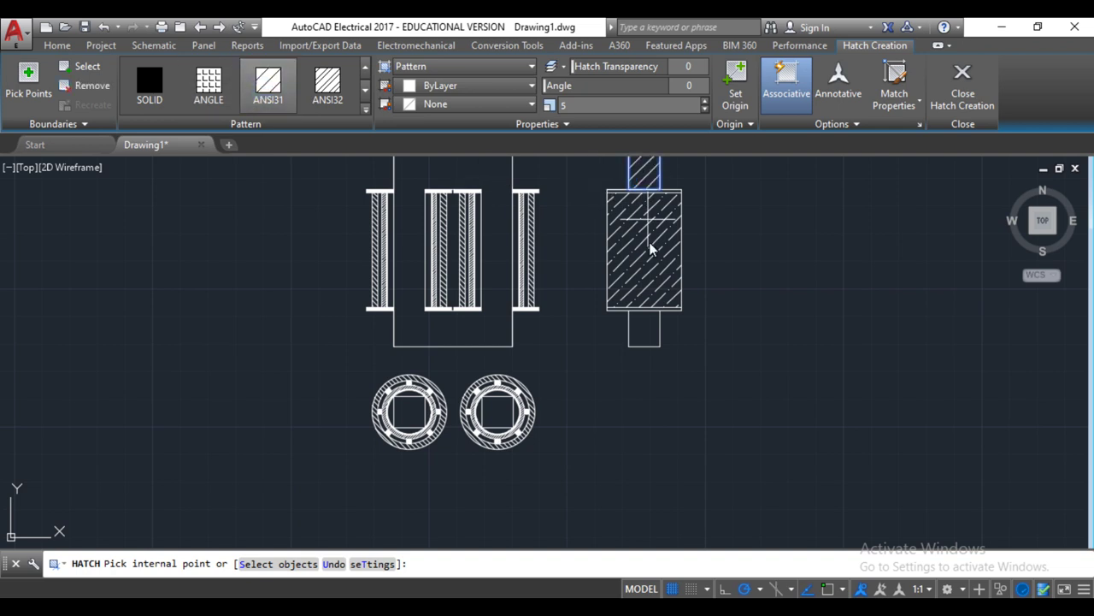
{"action": "left_click", "coordinate": [650, 341]}
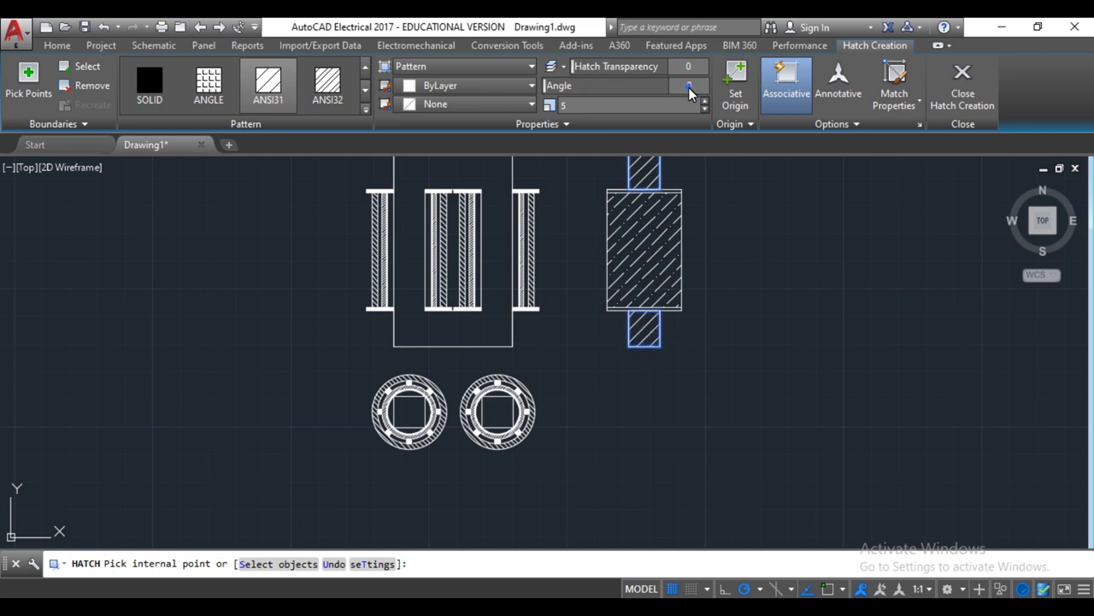
{"action": "type", "text": "45"}
{"action": "key", "text": "Return"}
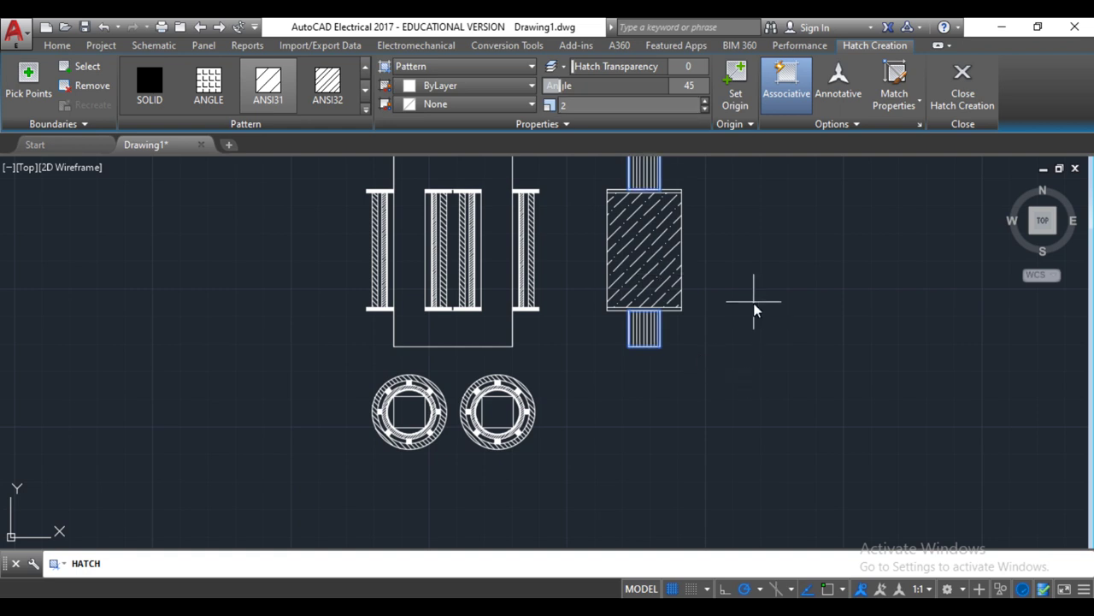
{"action": "key", "text": "Return"}
{"action": "scroll", "coordinate": [701, 353], "scroll_direction": "down", "scroll_amount": 2}
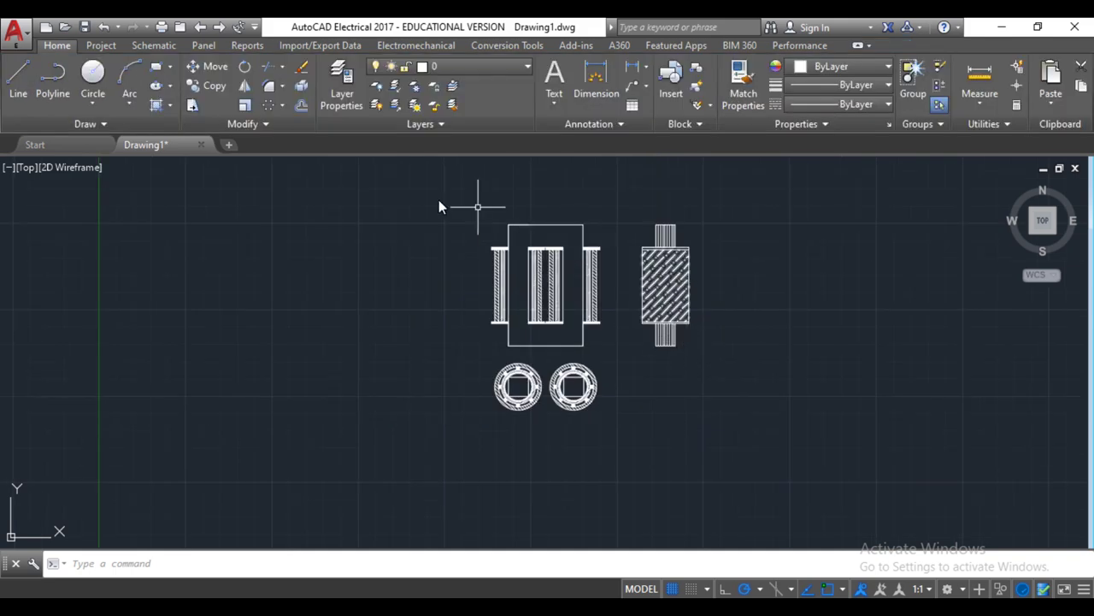
{"action": "scroll", "coordinate": [618, 273], "scroll_direction": "up", "scroll_amount": 2}
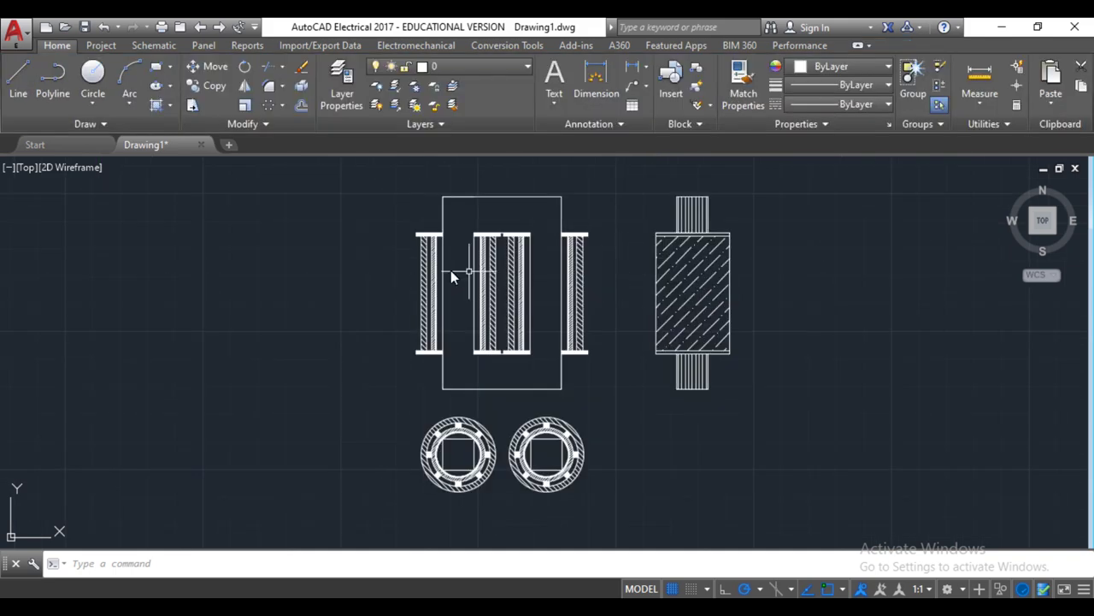
{"action": "left_click", "coordinate": [648, 69]}
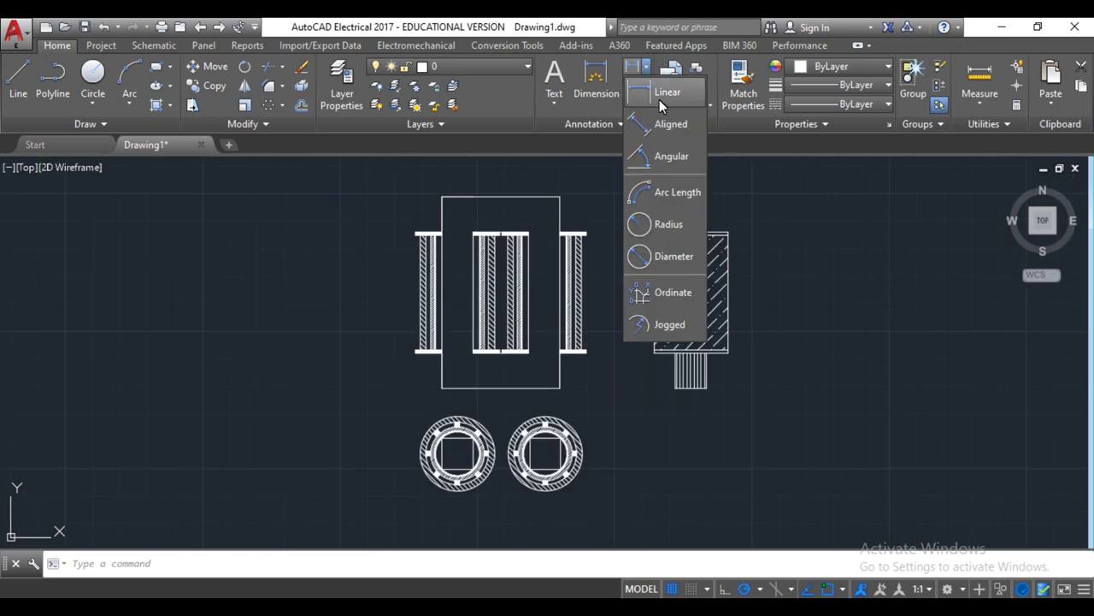
{"action": "left_click", "coordinate": [659, 92]}
{"action": "left_click", "coordinate": [442, 197]}
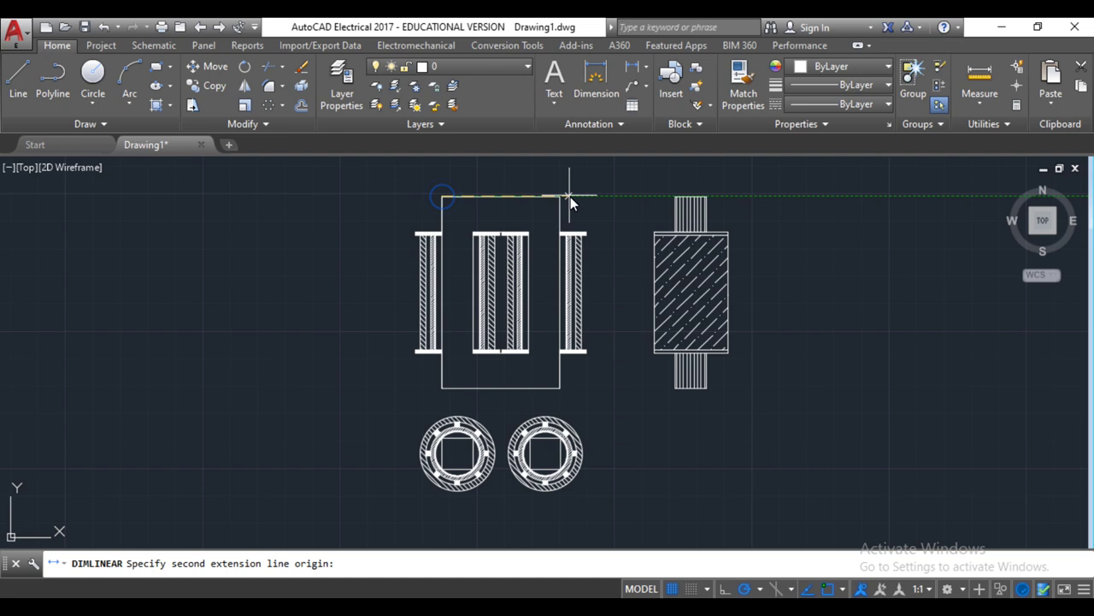
{"action": "left_click", "coordinate": [563, 169]}
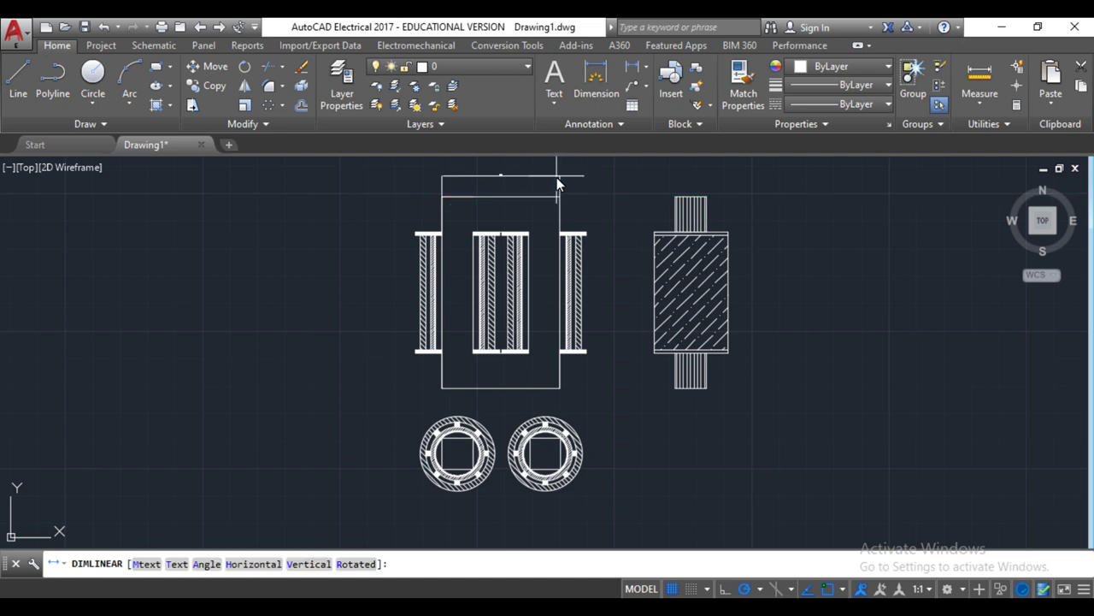
{"action": "key", "text": "Escape"}
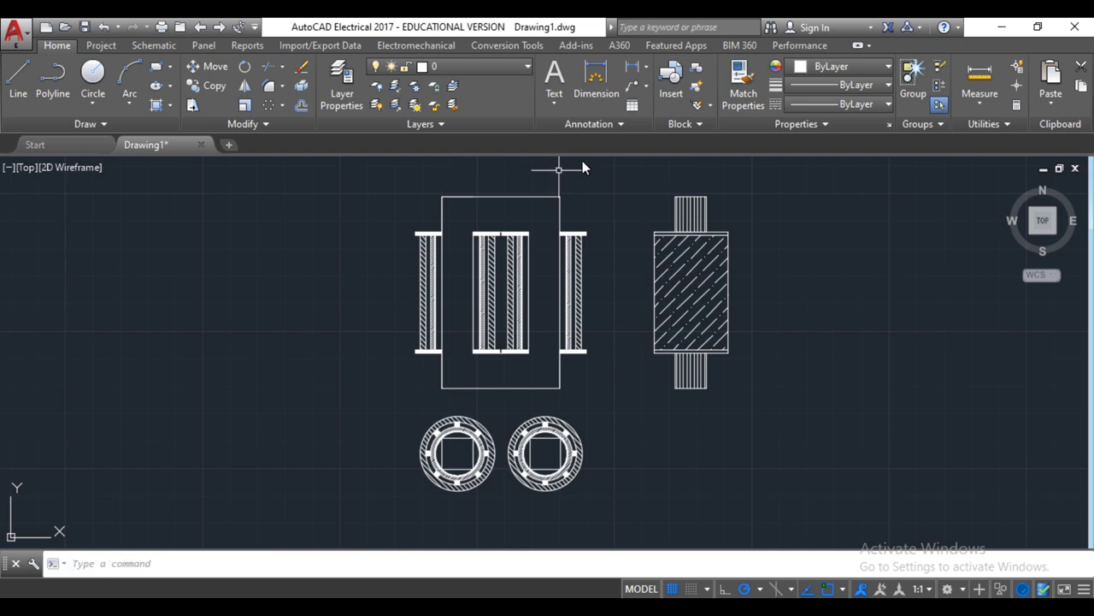
{"action": "left_click", "coordinate": [616, 124]}
{"action": "left_click", "coordinate": [630, 129]}
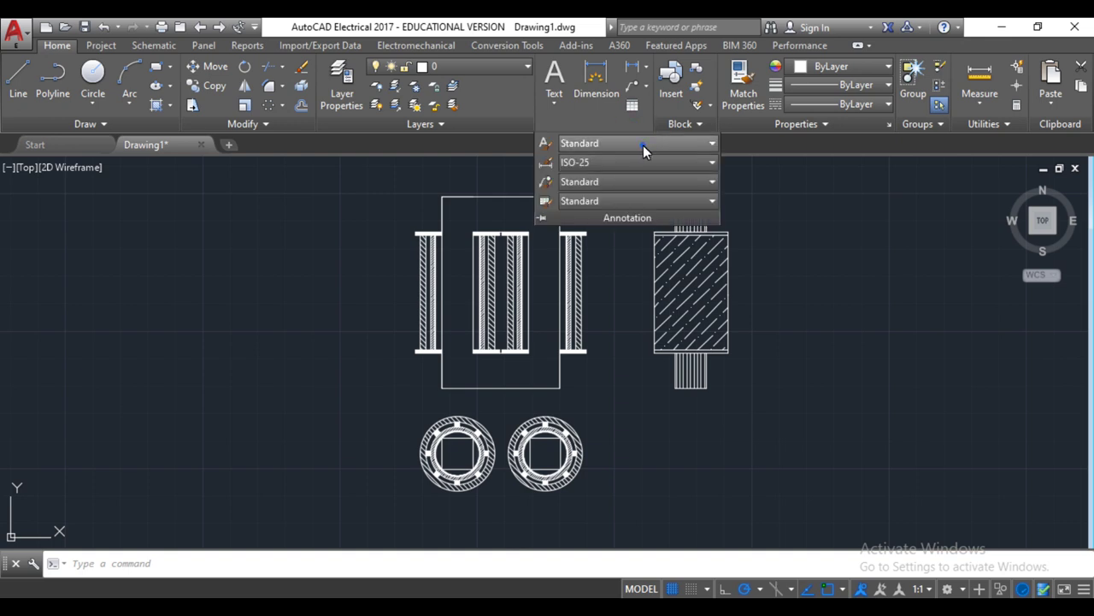
Set the ISO-25 dimension style's arrow size to 10
{"action": "left_click", "coordinate": [644, 146]}
{"action": "left_click", "coordinate": [643, 145]}
{"action": "left_click", "coordinate": [647, 168]}
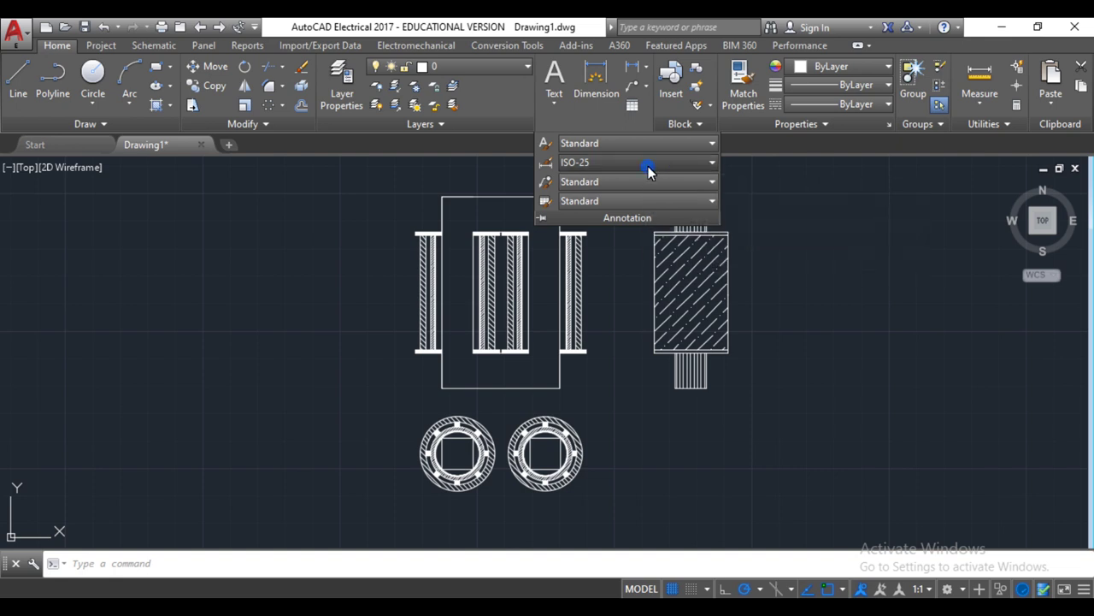
{"action": "left_click", "coordinate": [691, 163]}
{"action": "left_click", "coordinate": [622, 338]}
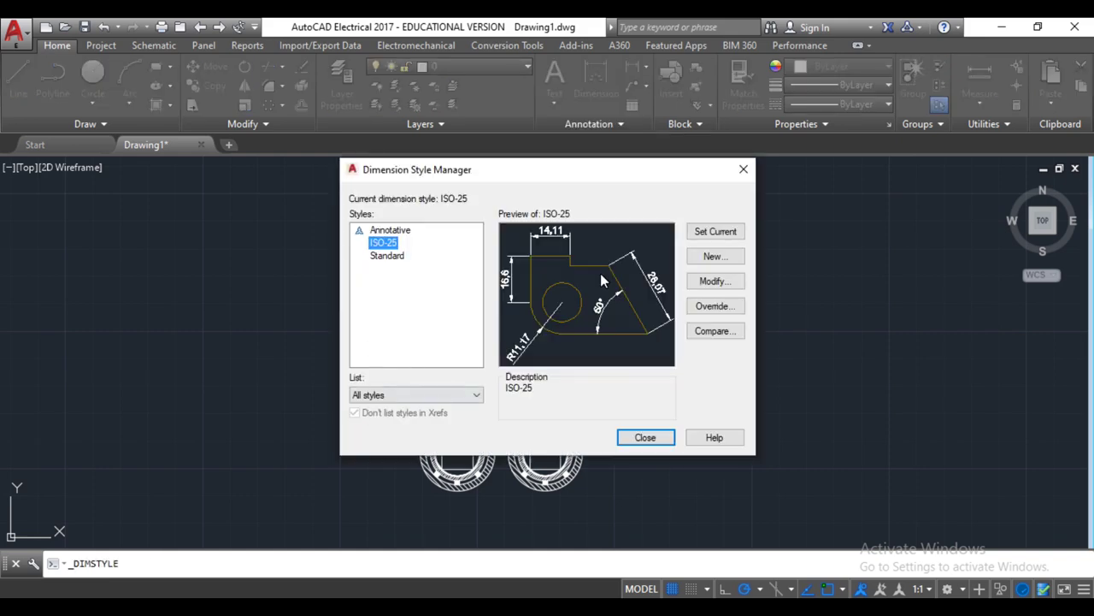
{"action": "left_click", "coordinate": [706, 286]}
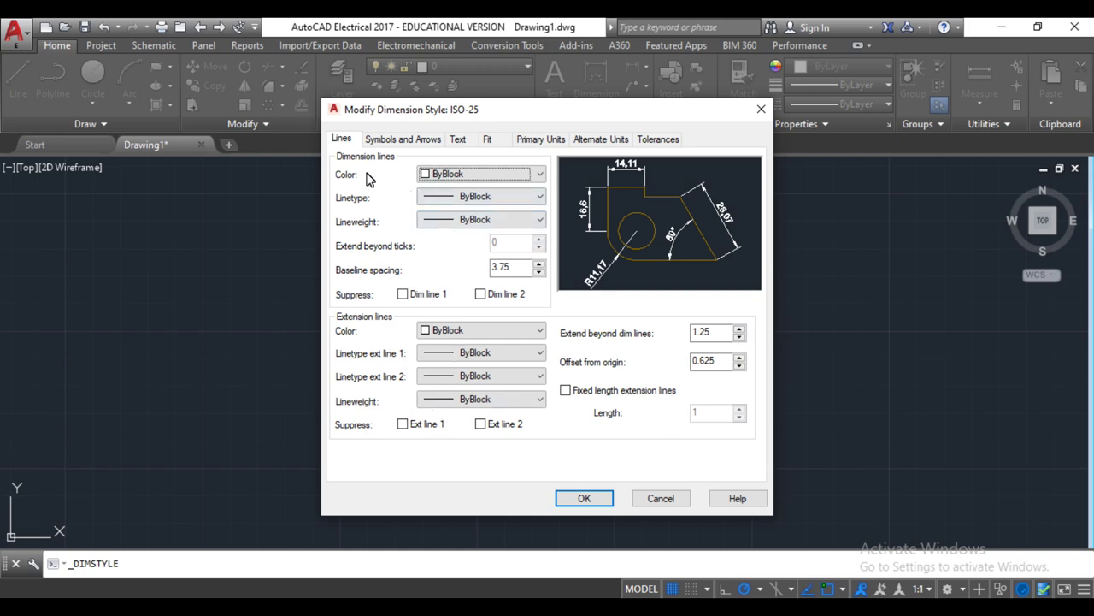
{"action": "left_click", "coordinate": [404, 141]}
{"action": "double_click", "coordinate": [364, 299]}
{"action": "type", "text": "10"}
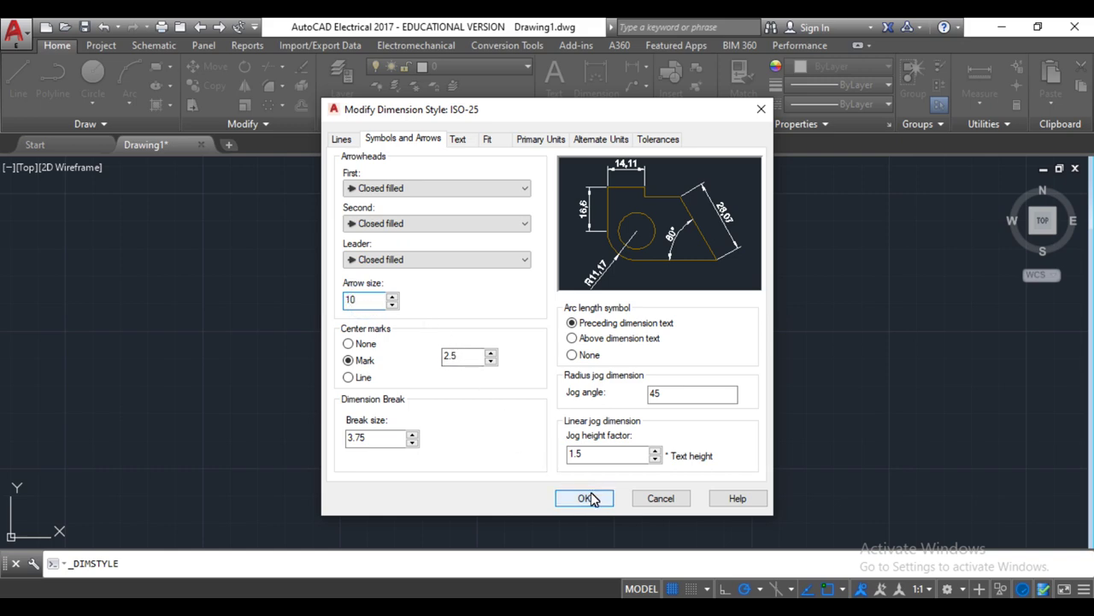
Give ISO-25 a text height of 10, save it, and make it current
{"action": "left_click", "coordinate": [461, 139]}
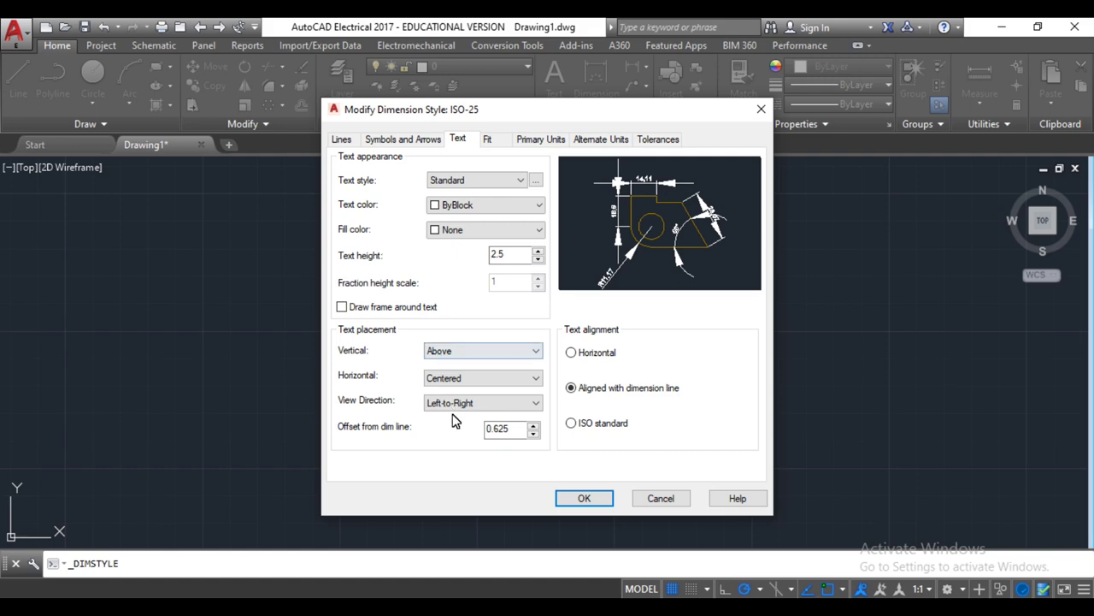
{"action": "left_click_drag", "start_coordinate": [510, 256], "coordinate": [462, 261]}
{"action": "type", "text": "10"}
{"action": "left_click", "coordinate": [578, 505]}
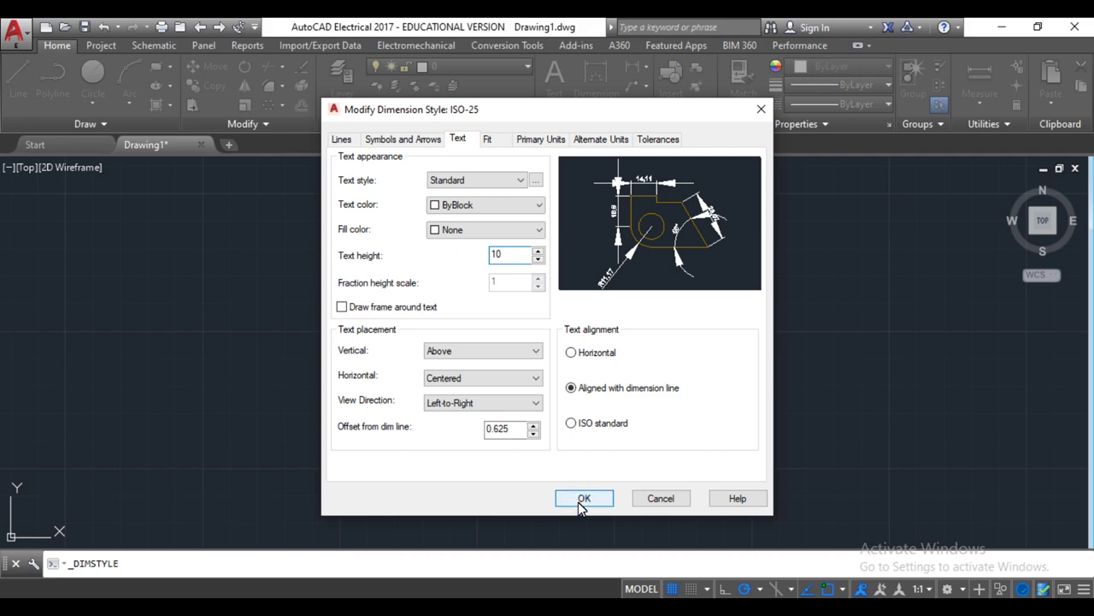
{"action": "left_click", "coordinate": [578, 501]}
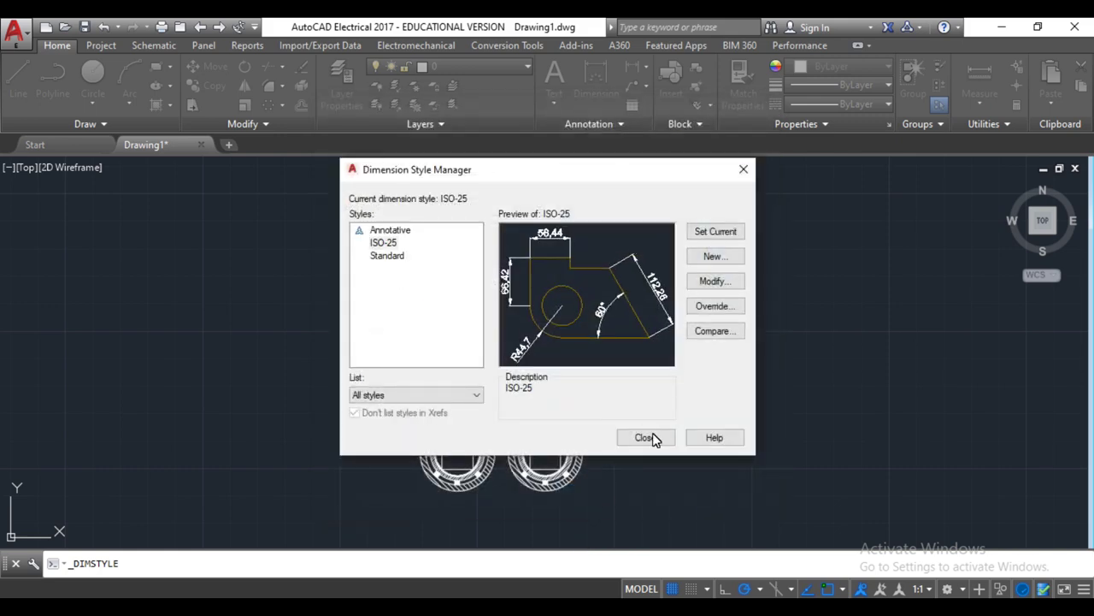
{"action": "left_click", "coordinate": [716, 234]}
{"action": "left_click", "coordinate": [645, 438]}
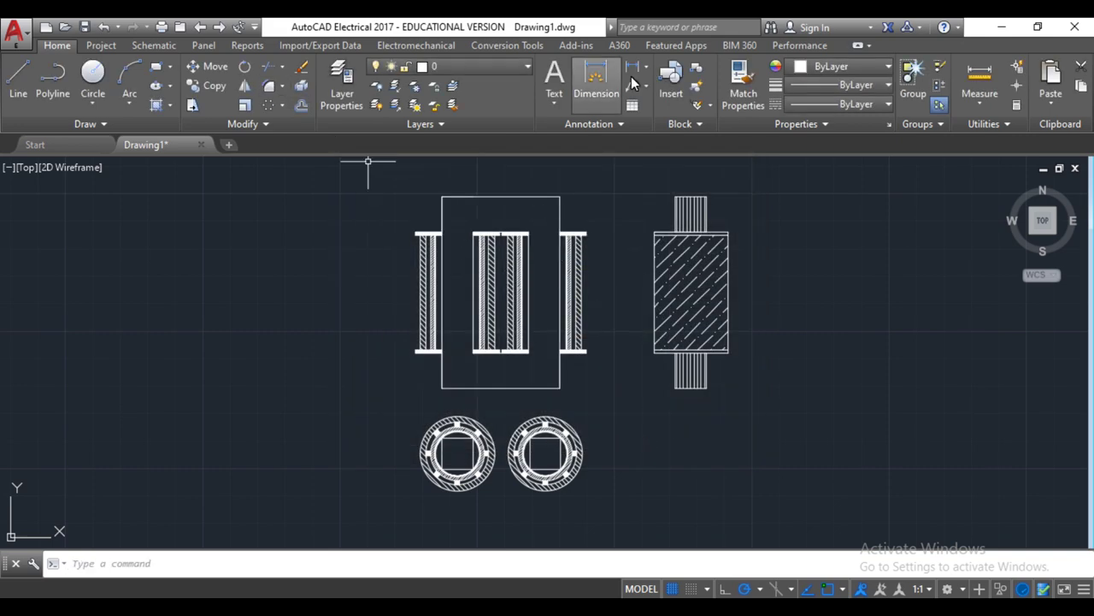
{"action": "left_click", "coordinate": [645, 68]}
Add the 215 overall width dimension above the front view's top edge
{"action": "left_click", "coordinate": [643, 92]}
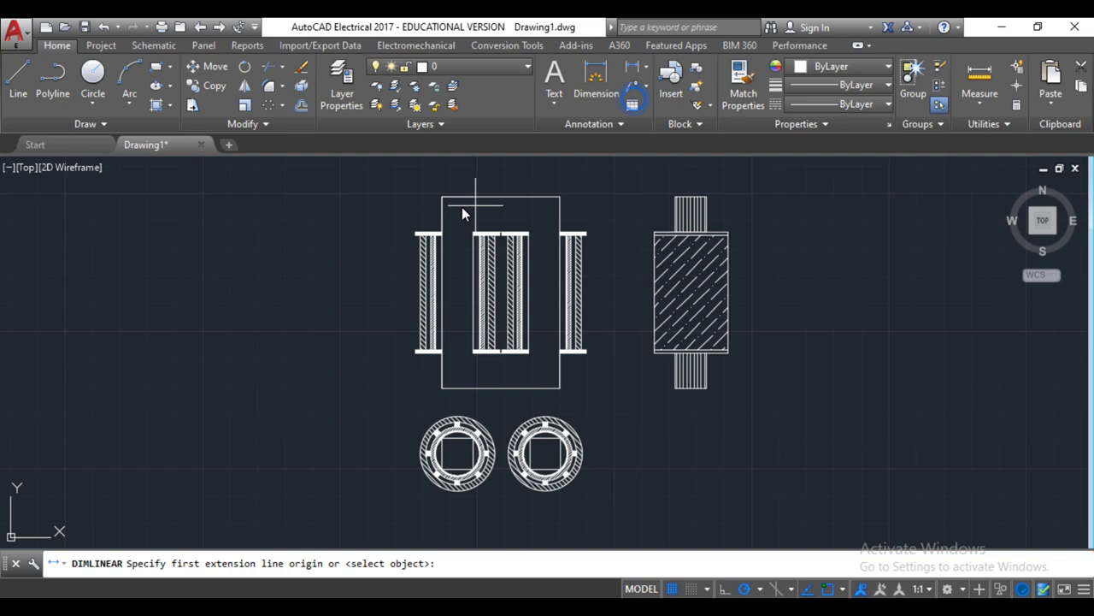
{"action": "left_click", "coordinate": [437, 196]}
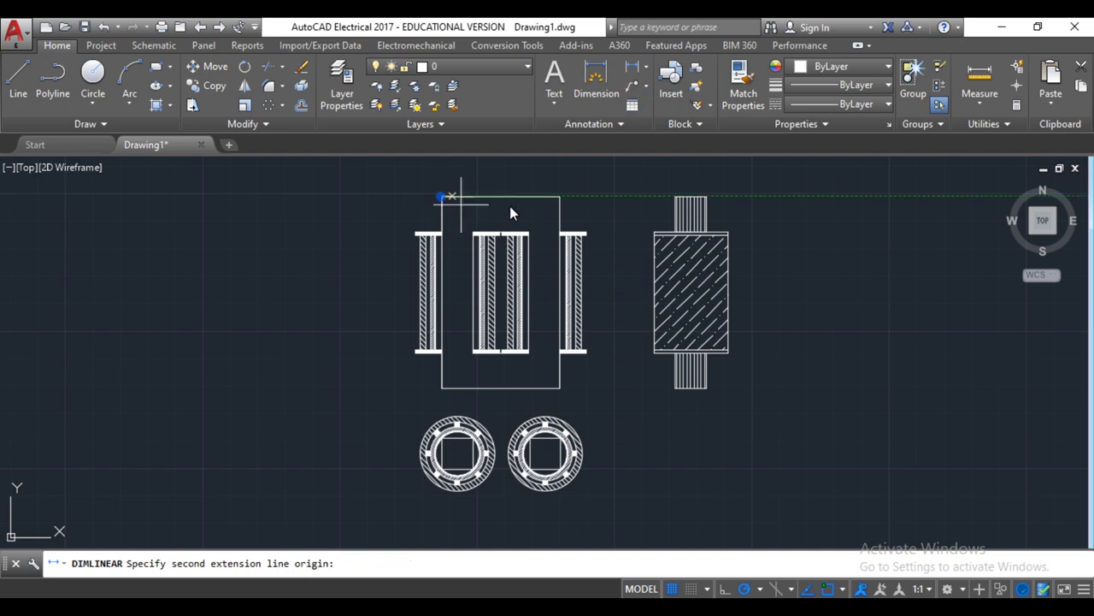
{"action": "left_click", "coordinate": [560, 196]}
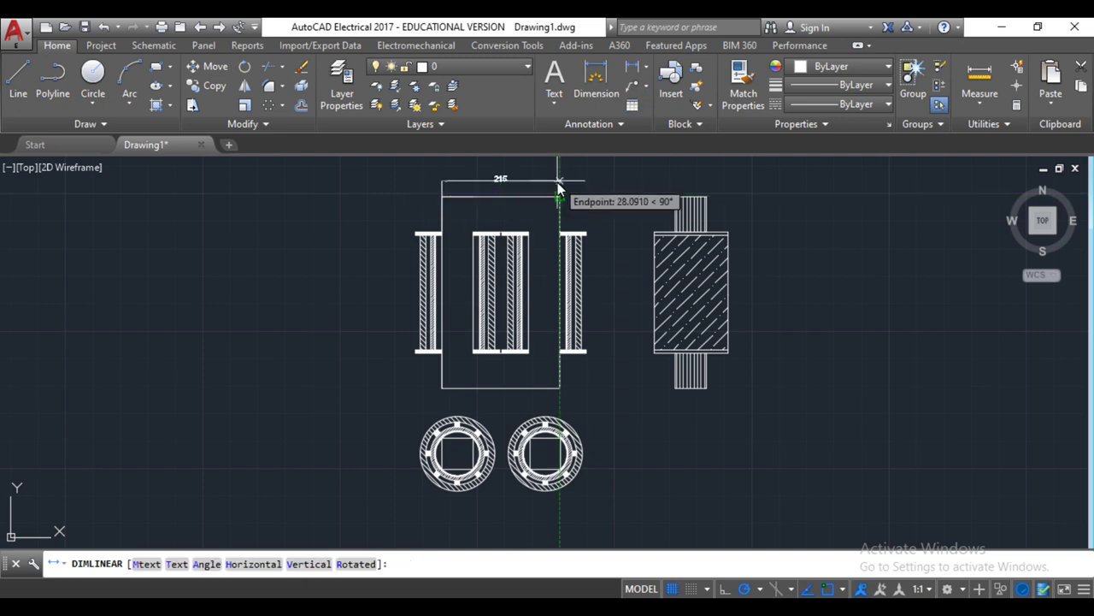
{"action": "left_click", "coordinate": [558, 181]}
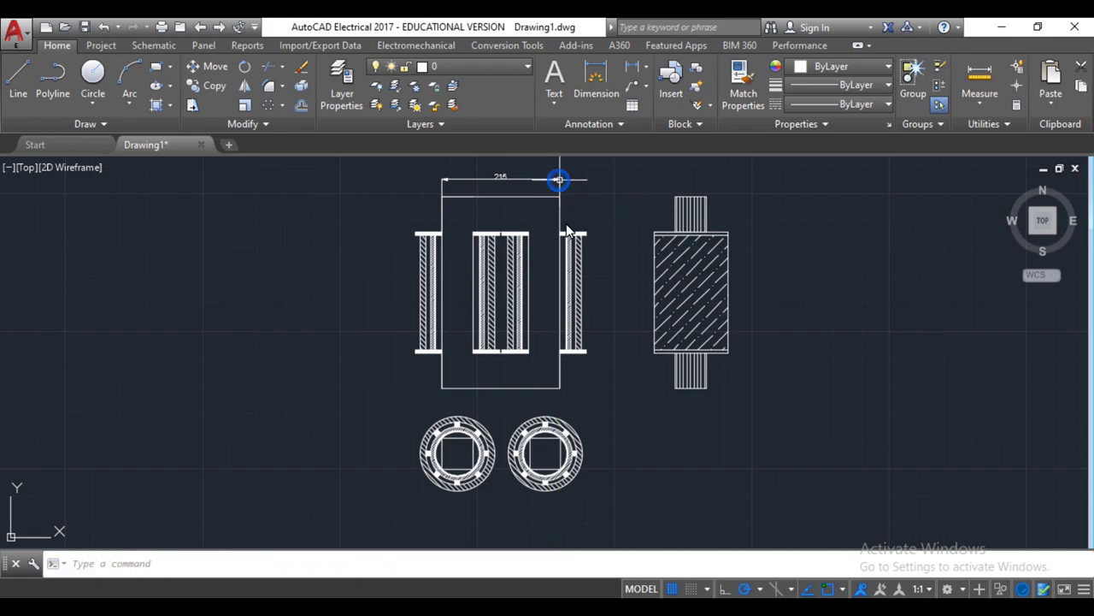
{"action": "key", "text": "alt+Tab"}
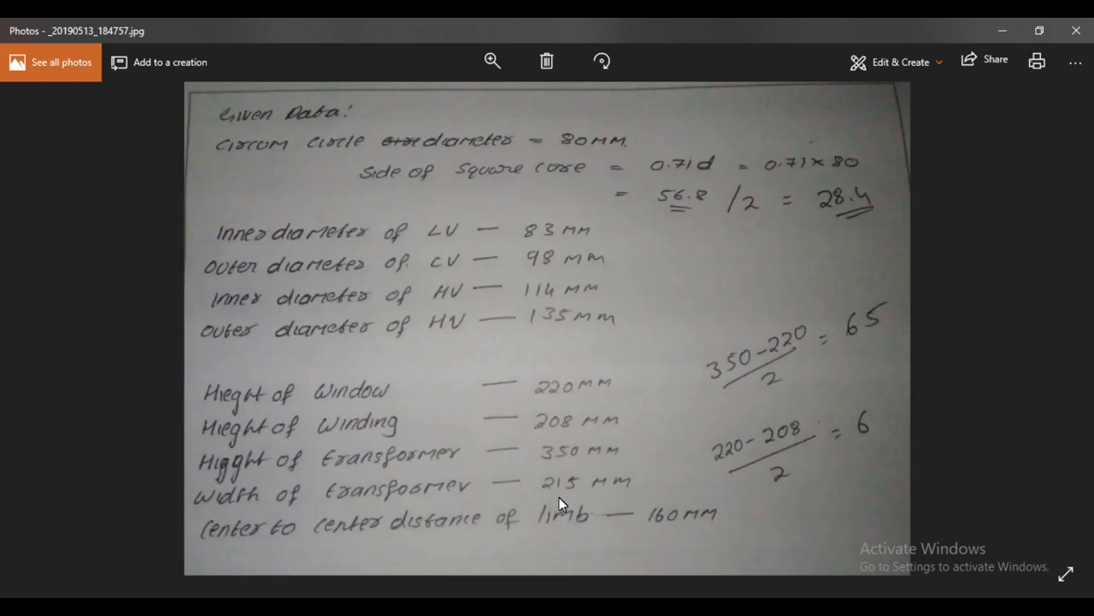
{"action": "key", "text": "alt+Tab"}
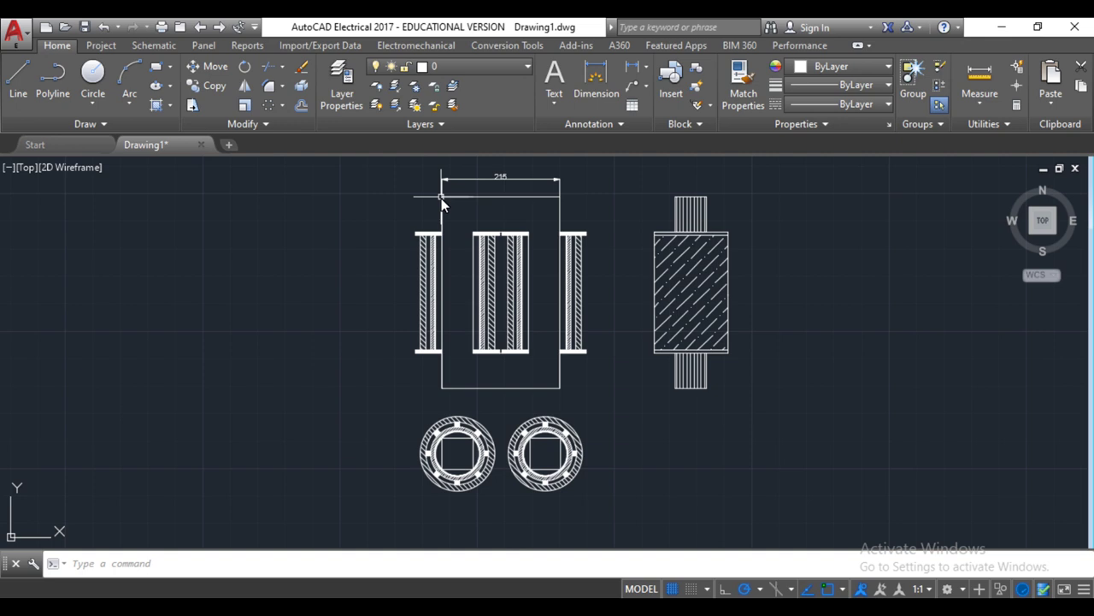
Add the 350 overall height dimension along the front view's left side
{"action": "key", "text": "space"}
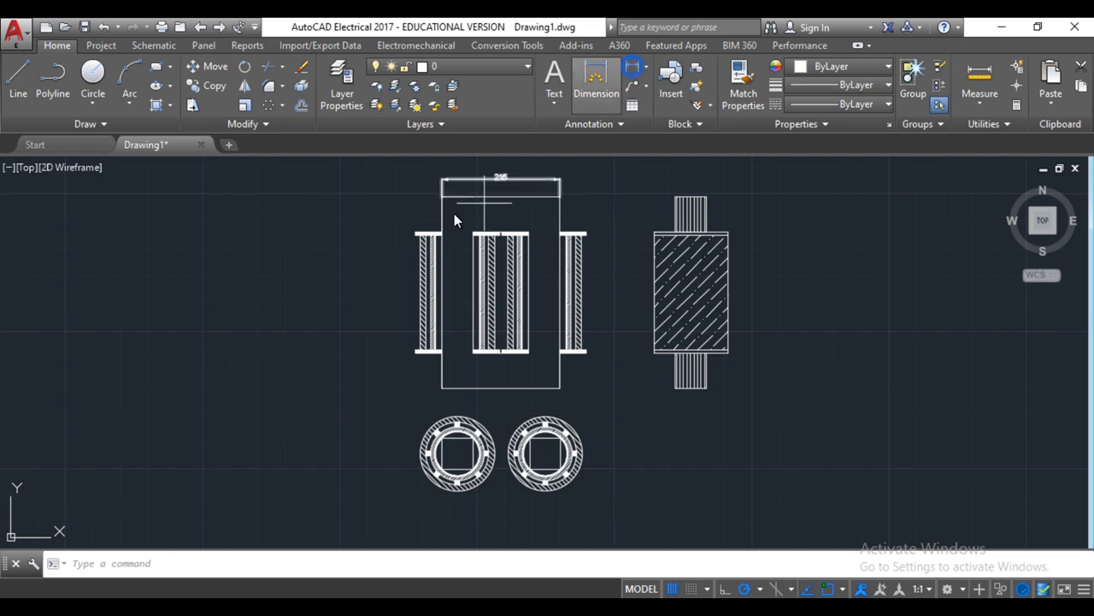
{"action": "left_click", "coordinate": [441, 197]}
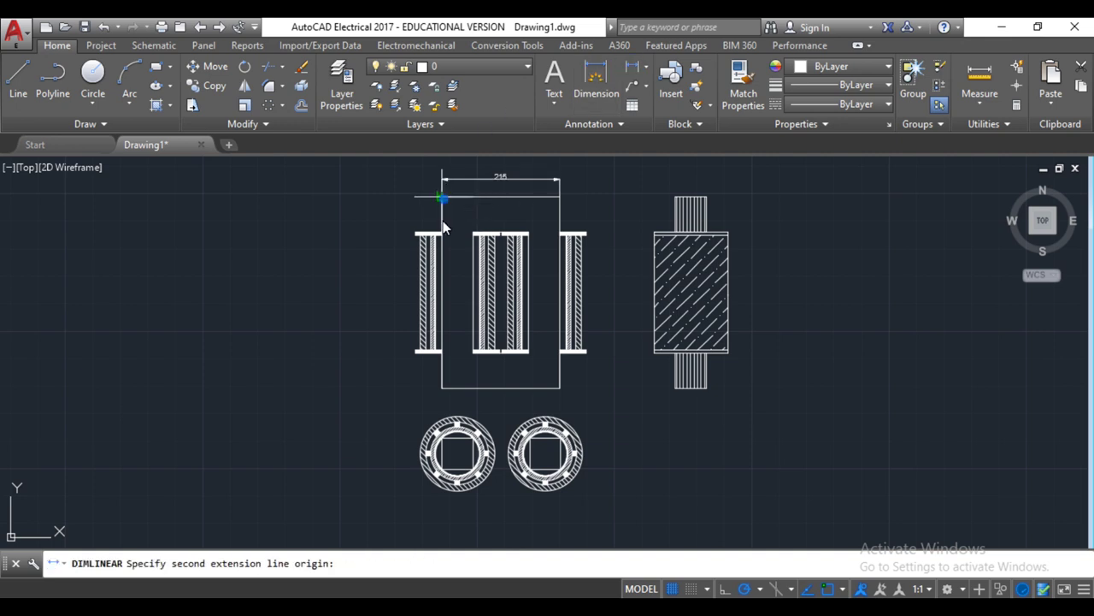
{"action": "left_click", "coordinate": [441, 388]}
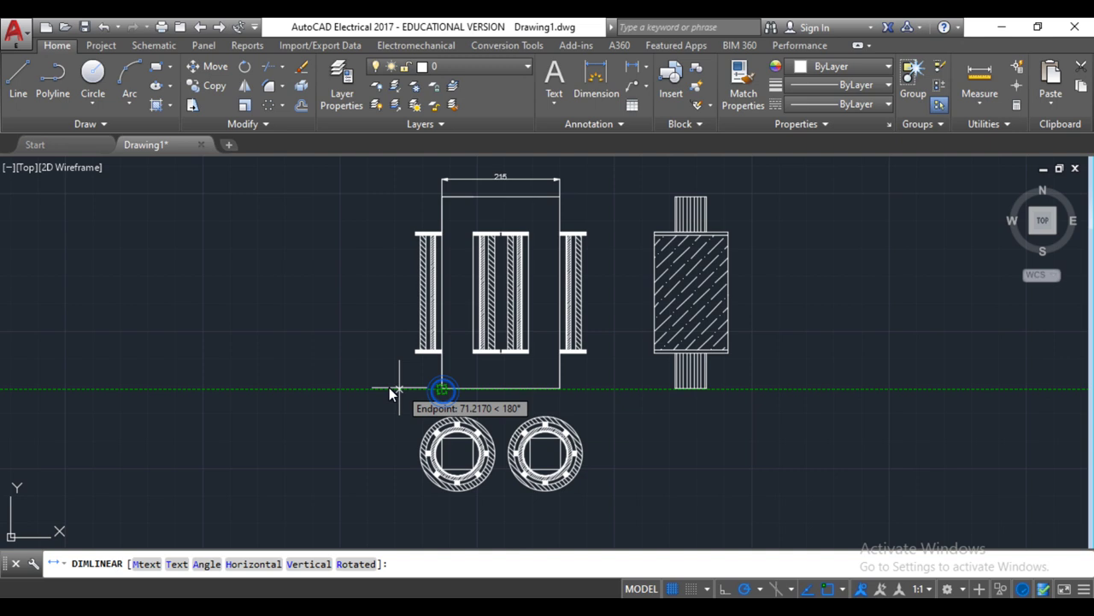
{"action": "left_click", "coordinate": [345, 389]}
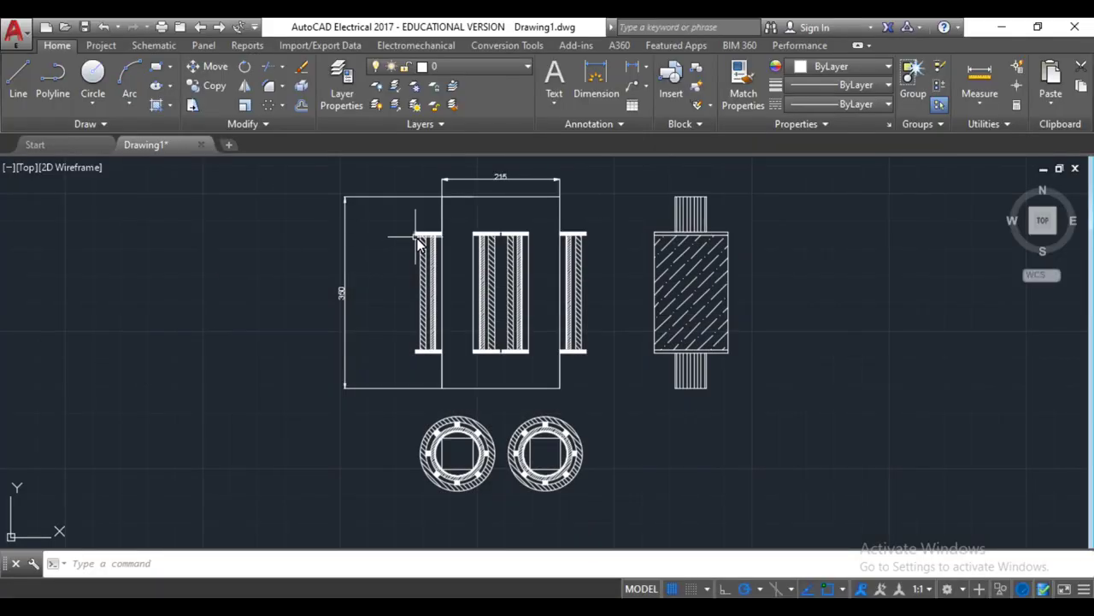
{"action": "left_click", "coordinate": [633, 67]}
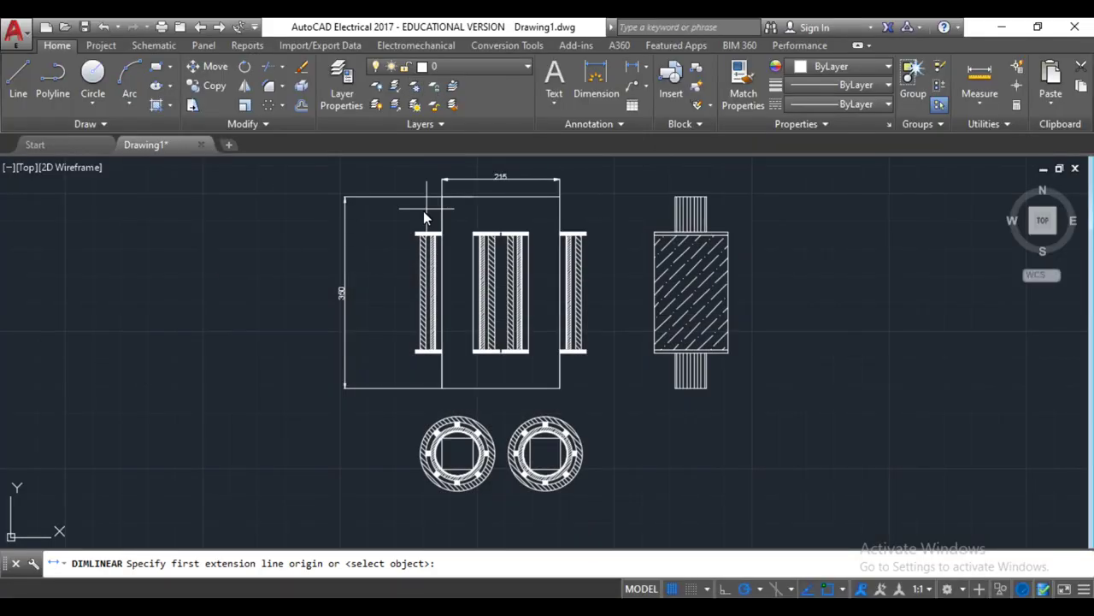
Dimension the 220 window height beside the front view's left limb
{"action": "left_click", "coordinate": [415, 233]}
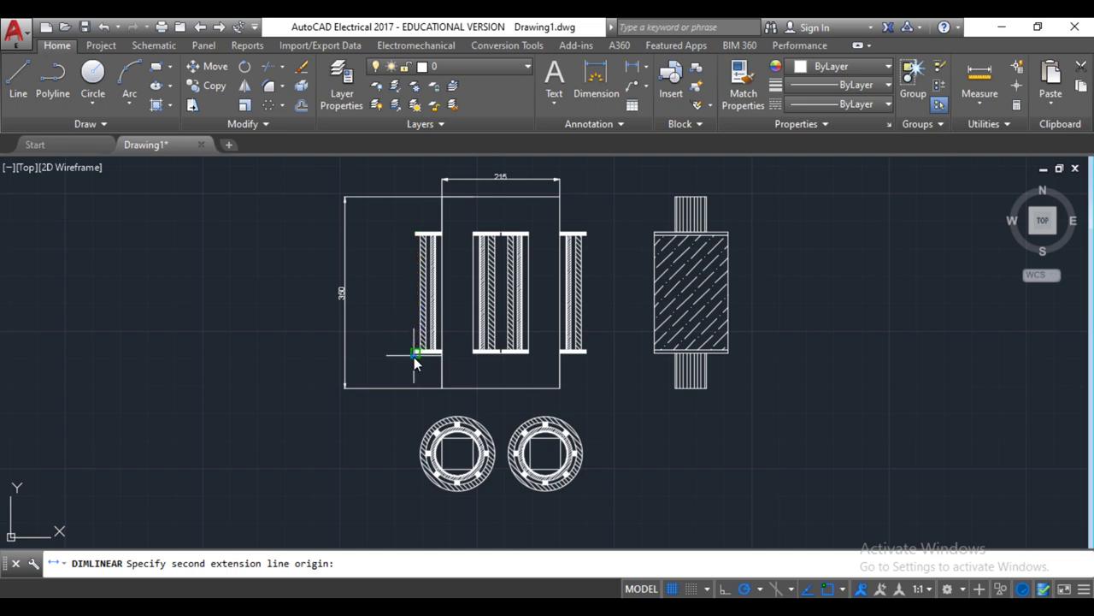
{"action": "left_click", "coordinate": [414, 357]}
{"action": "left_click", "coordinate": [369, 351]}
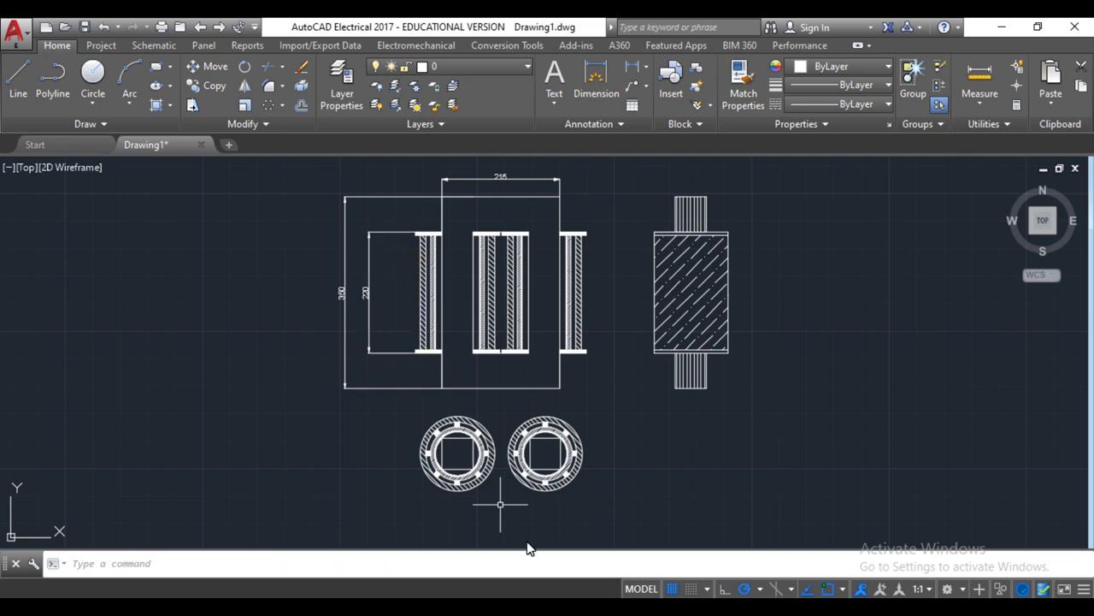
{"action": "key", "text": "alt+Tab"}
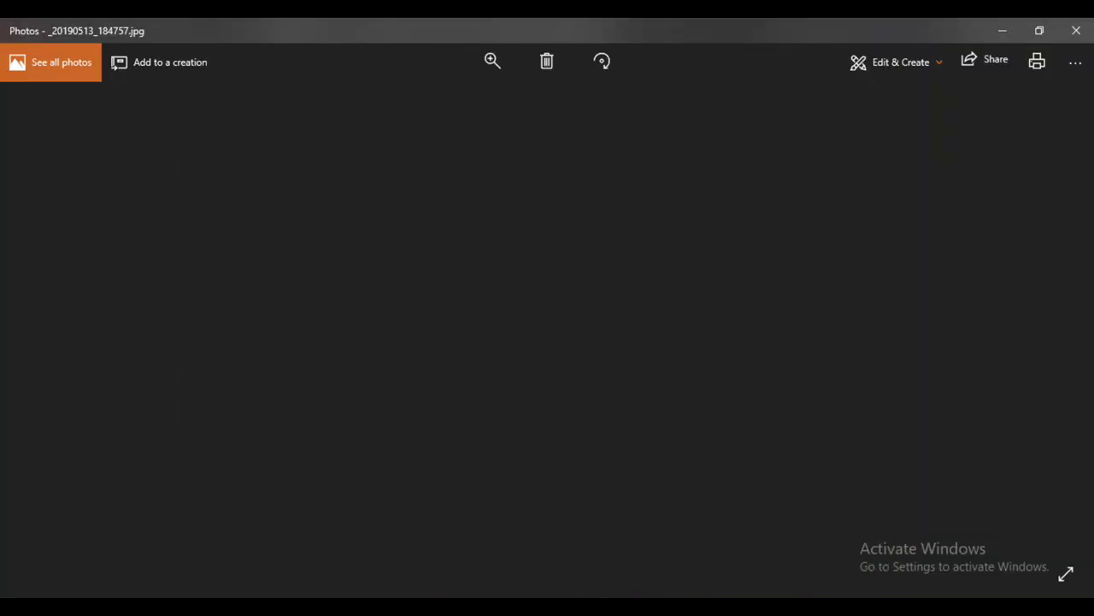
{"action": "left_click", "coordinate": [599, 589]}
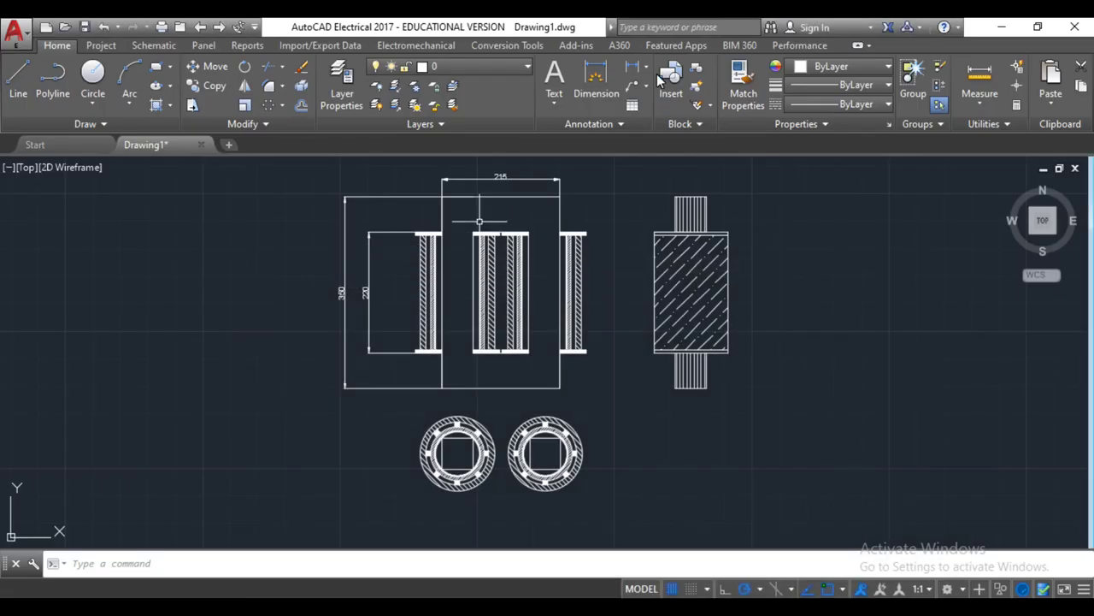
Dimension the 208 winding height beside the left limb
{"action": "left_click", "coordinate": [631, 69]}
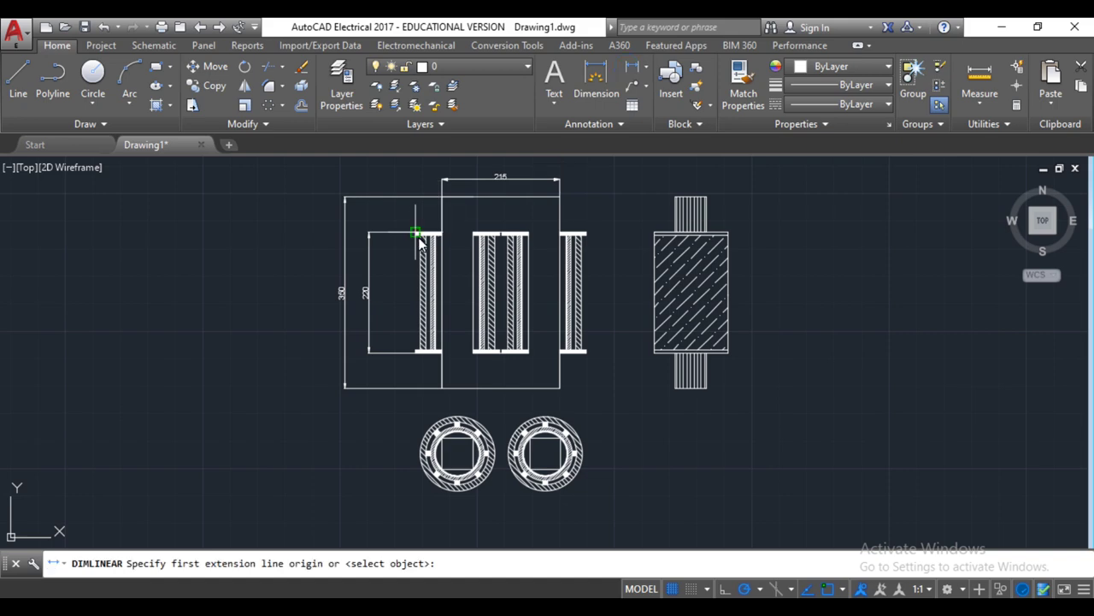
{"action": "scroll", "coordinate": [410, 241], "scroll_direction": "up", "scroll_amount": 5}
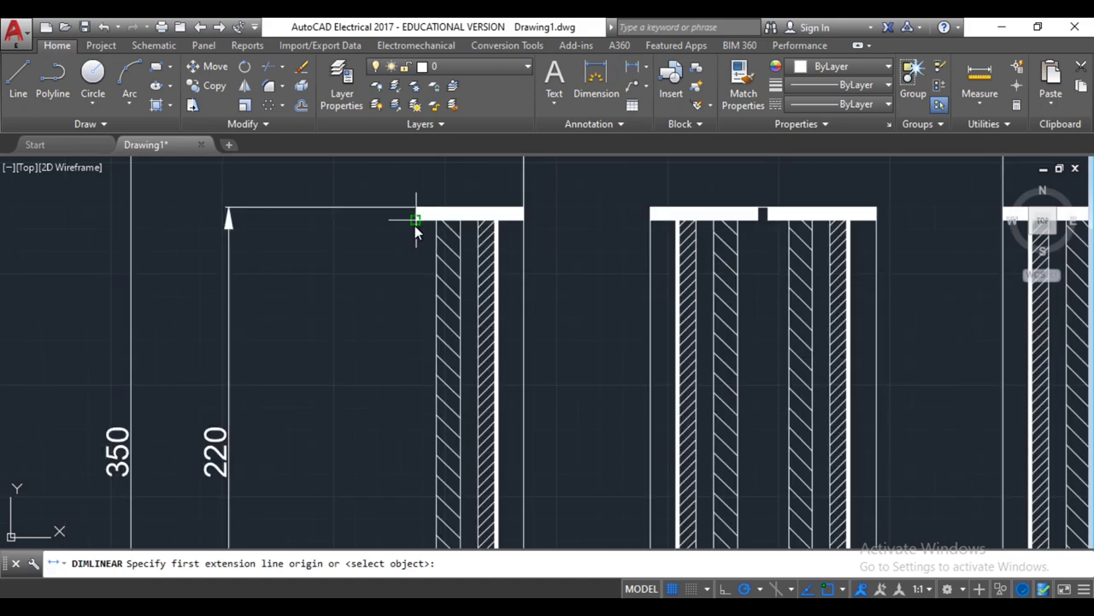
{"action": "left_click", "coordinate": [416, 220]}
{"action": "scroll", "coordinate": [421, 273], "scroll_direction": "down", "scroll_amount": 5}
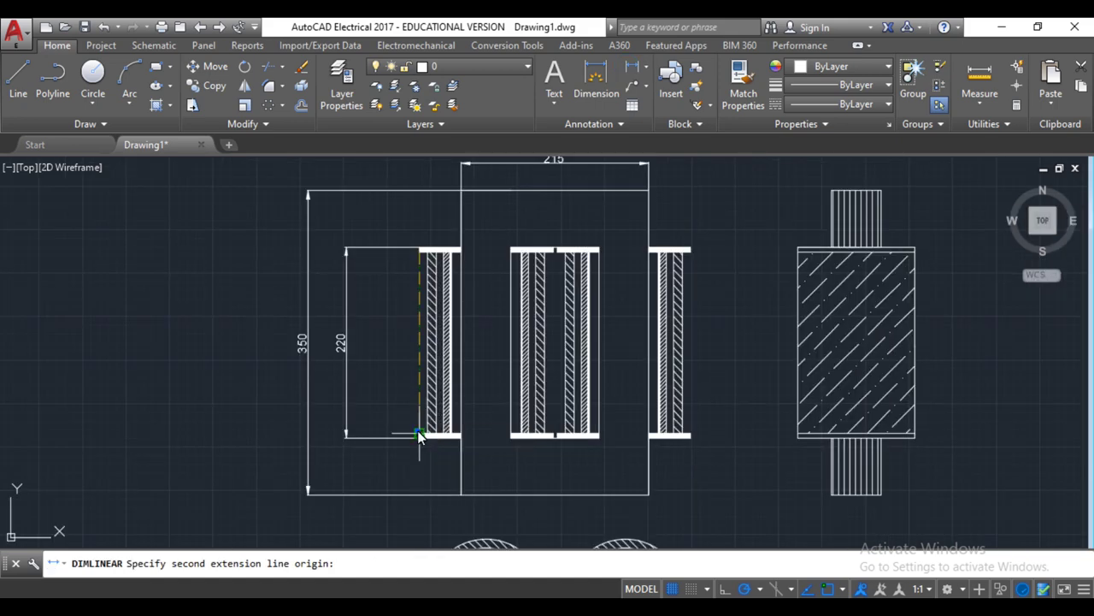
{"action": "left_click", "coordinate": [417, 430]}
{"action": "left_click", "coordinate": [385, 426]}
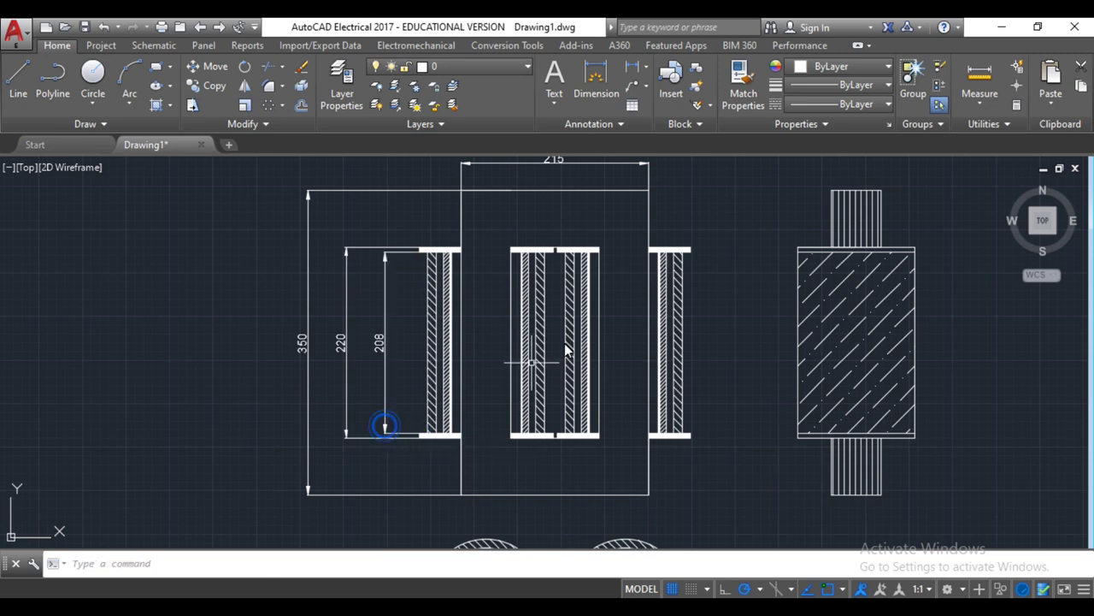
{"action": "scroll", "coordinate": [564, 343], "scroll_direction": "down", "scroll_amount": 2}
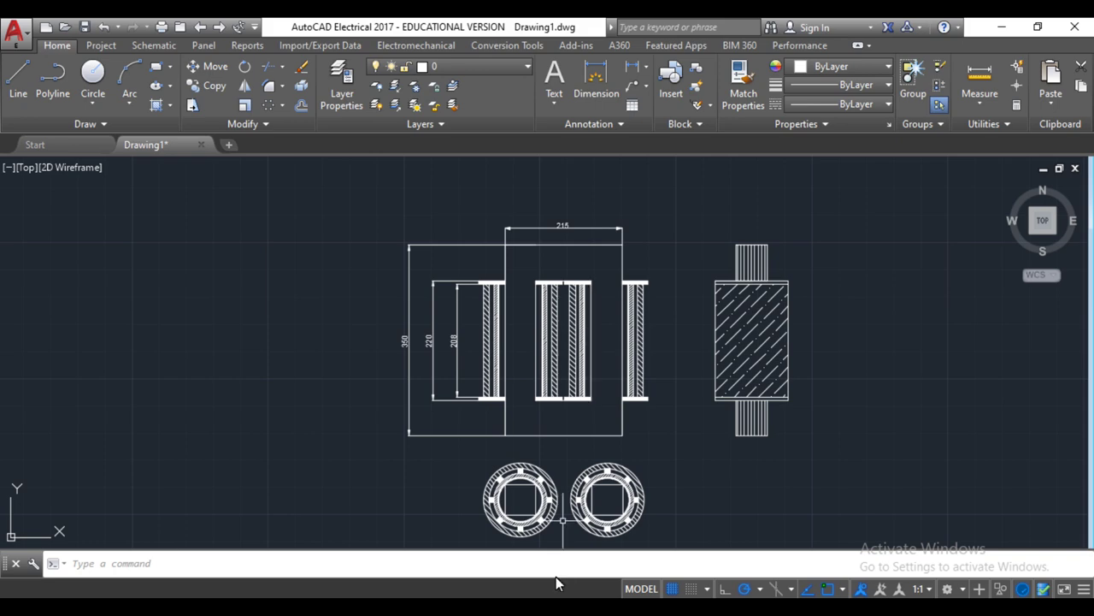
{"action": "scroll", "coordinate": [545, 524], "scroll_direction": "up", "scroll_amount": 4}
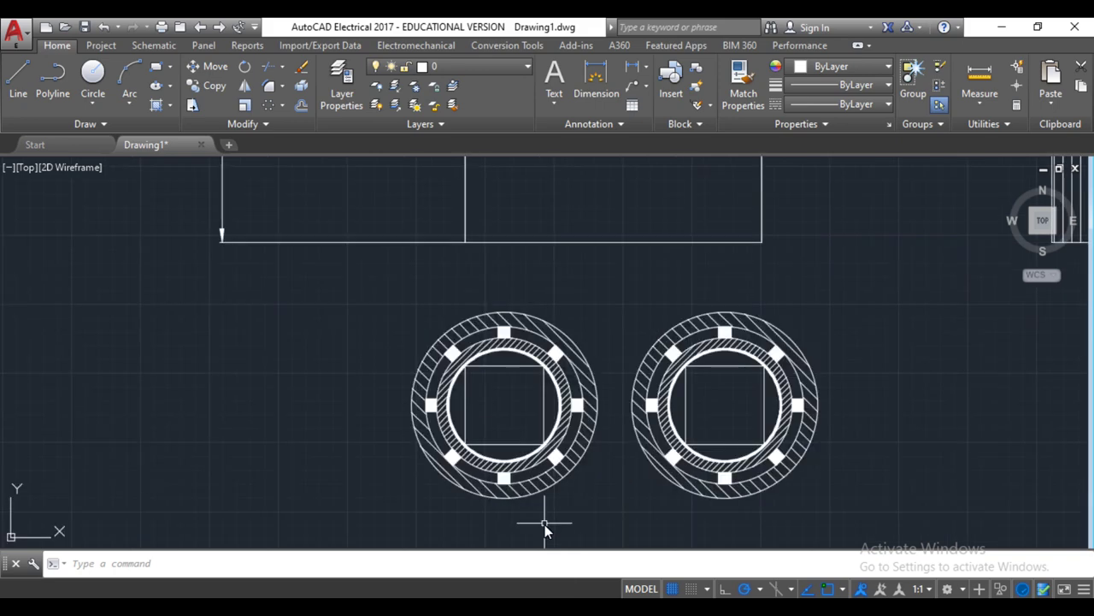
{"action": "scroll", "coordinate": [544, 524], "scroll_direction": "down", "scroll_amount": 2}
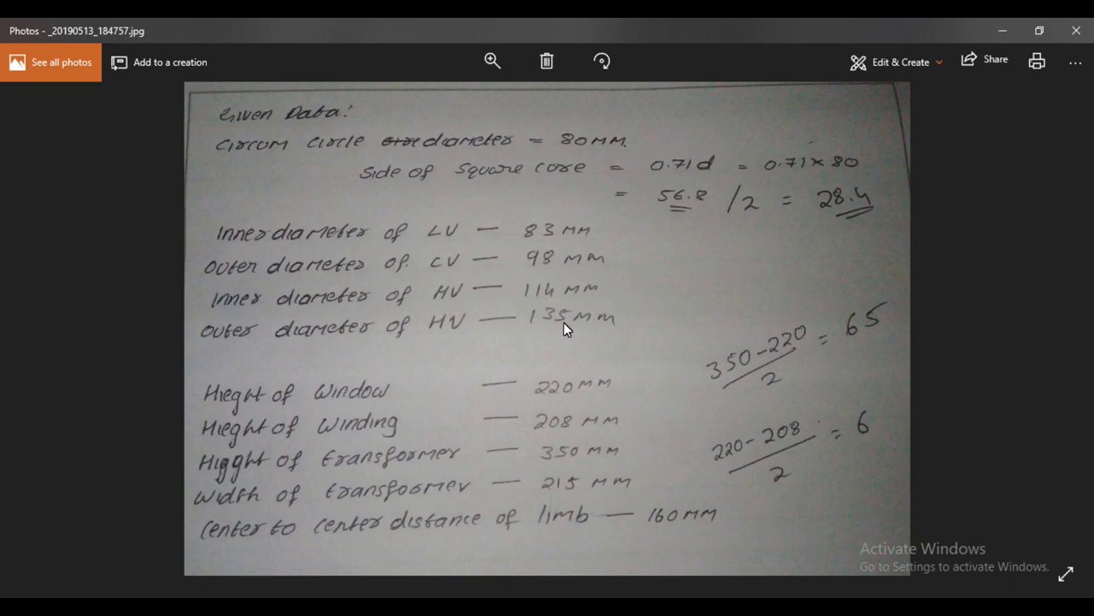
{"action": "key", "text": "alt+Tab"}
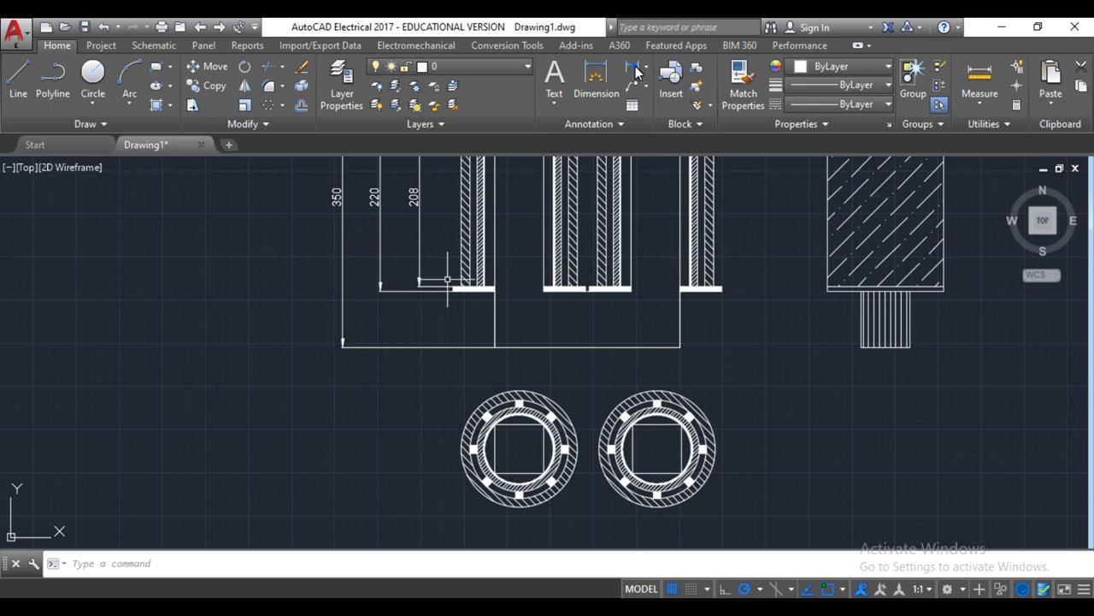
Add the 135 outer diameter dimension left of the left circular view
{"action": "left_click", "coordinate": [636, 73]}
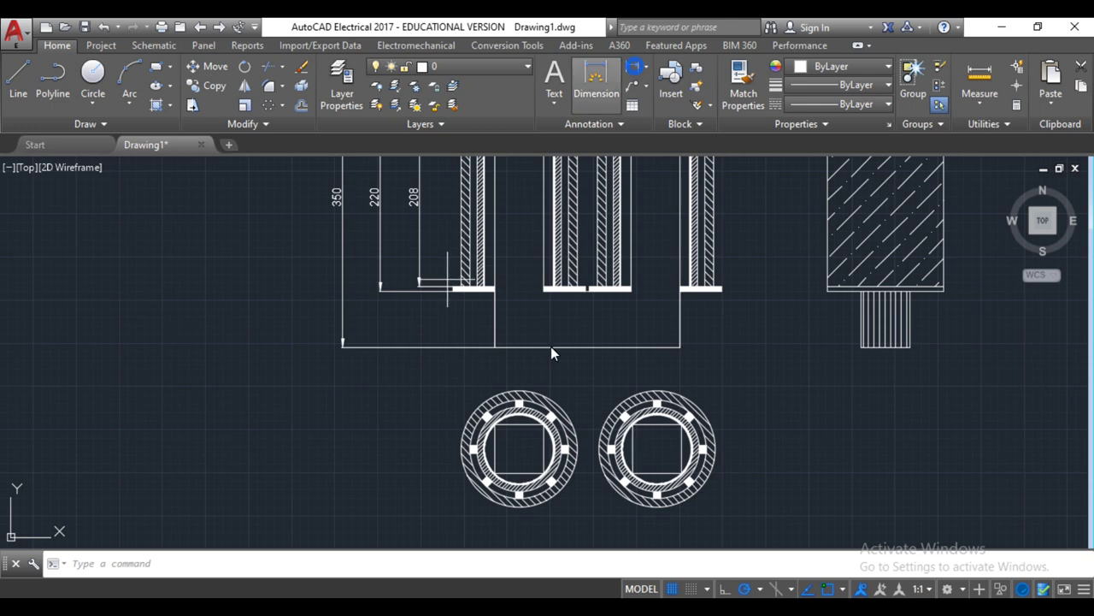
{"action": "left_click", "coordinate": [519, 390]}
{"action": "left_click", "coordinate": [519, 506]}
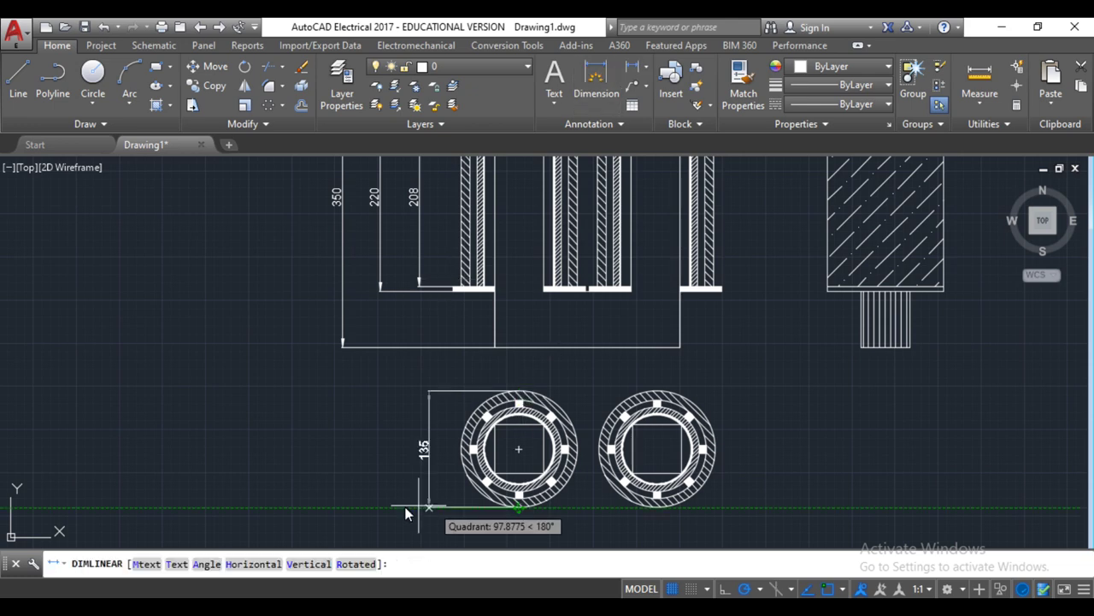
{"action": "left_click", "coordinate": [346, 513]}
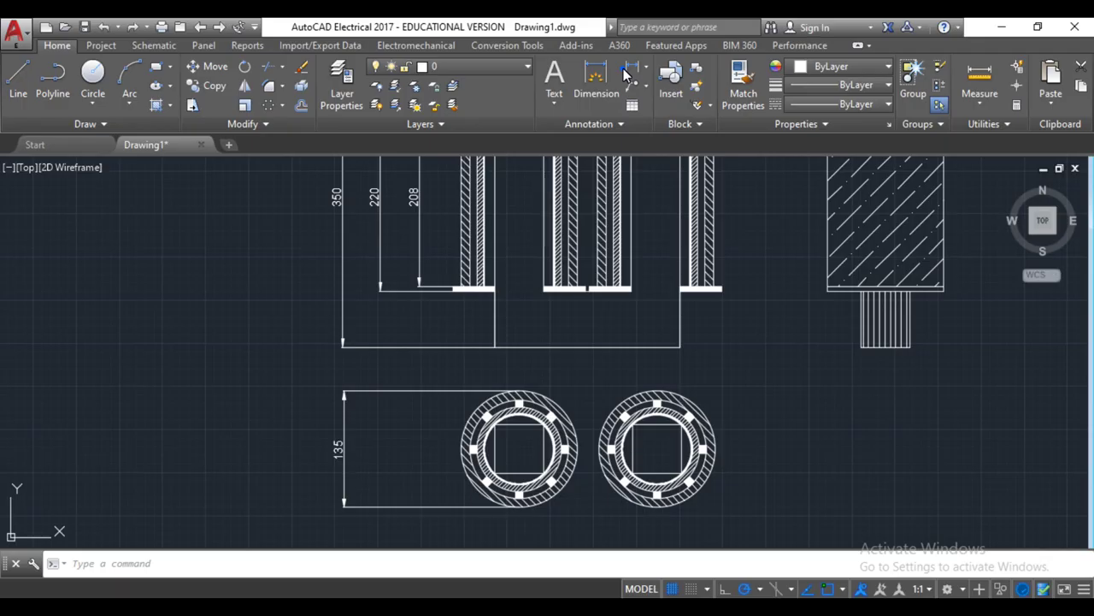
Add the 114 inner diameter dimension next to the 135 one
{"action": "left_click", "coordinate": [624, 74]}
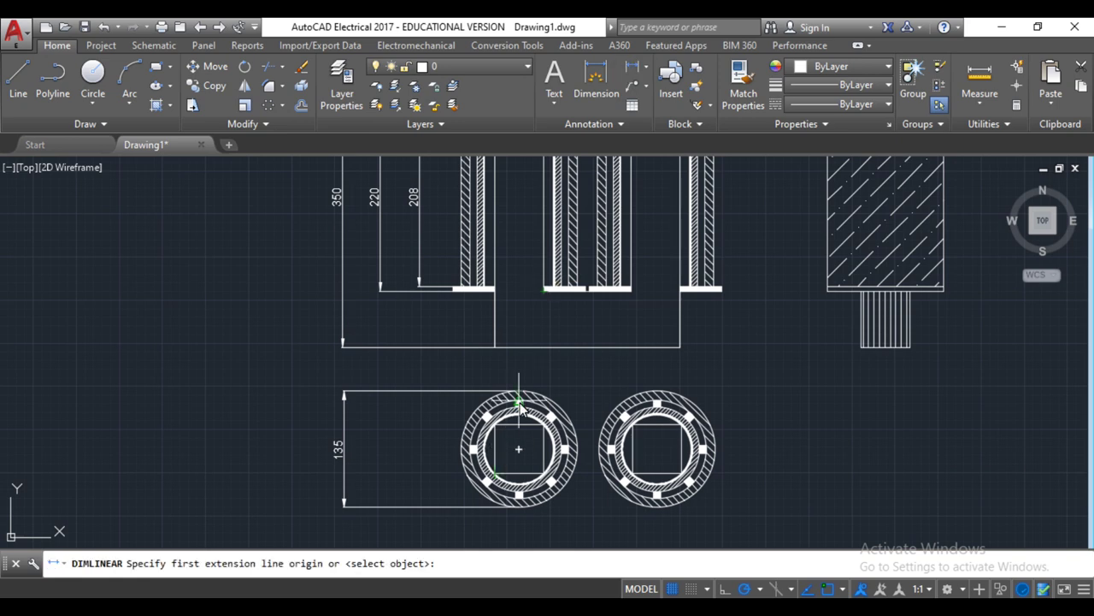
{"action": "scroll", "coordinate": [519, 407], "scroll_direction": "up", "scroll_amount": 5}
{"action": "left_click", "coordinate": [504, 405]}
{"action": "scroll", "coordinate": [517, 412], "scroll_direction": "down", "scroll_amount": 5}
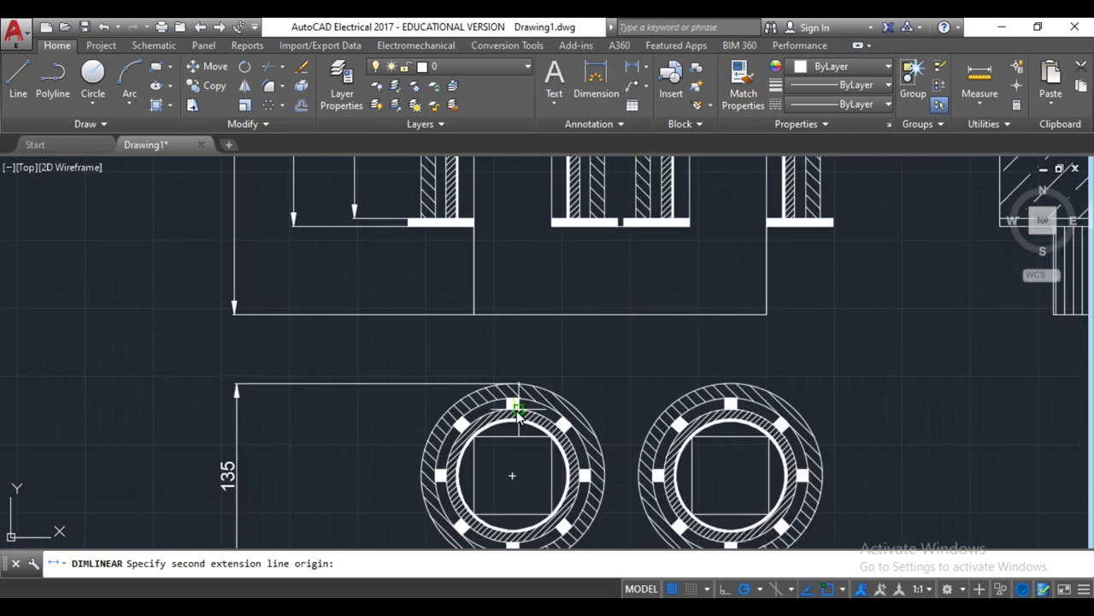
{"action": "scroll", "coordinate": [517, 412], "scroll_direction": "up", "scroll_amount": 4}
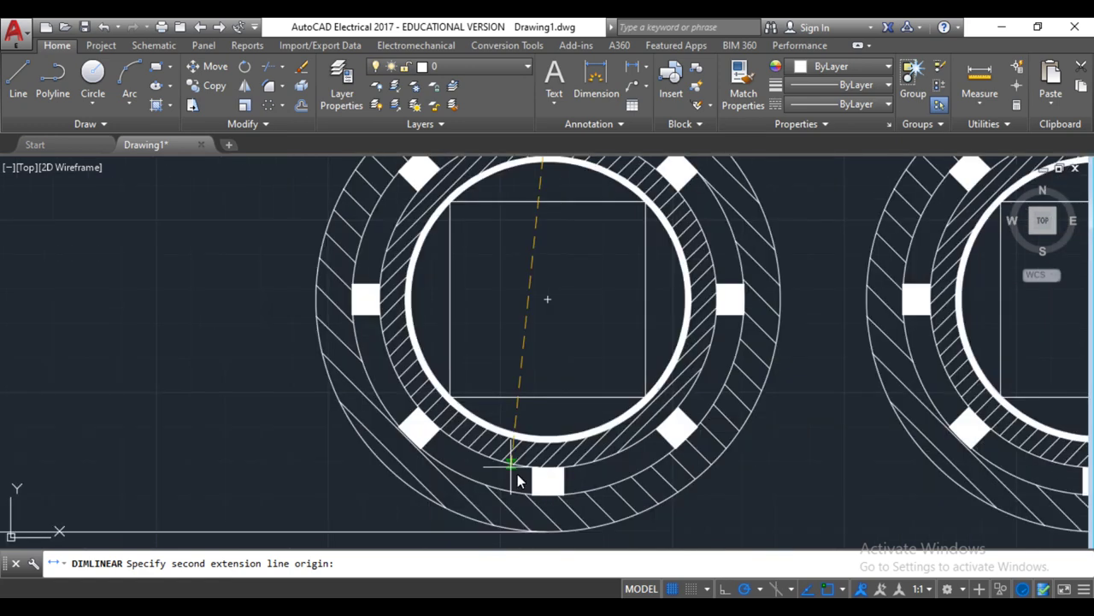
{"action": "left_click", "coordinate": [548, 503]}
{"action": "scroll", "coordinate": [548, 503], "scroll_direction": "down", "scroll_amount": 4}
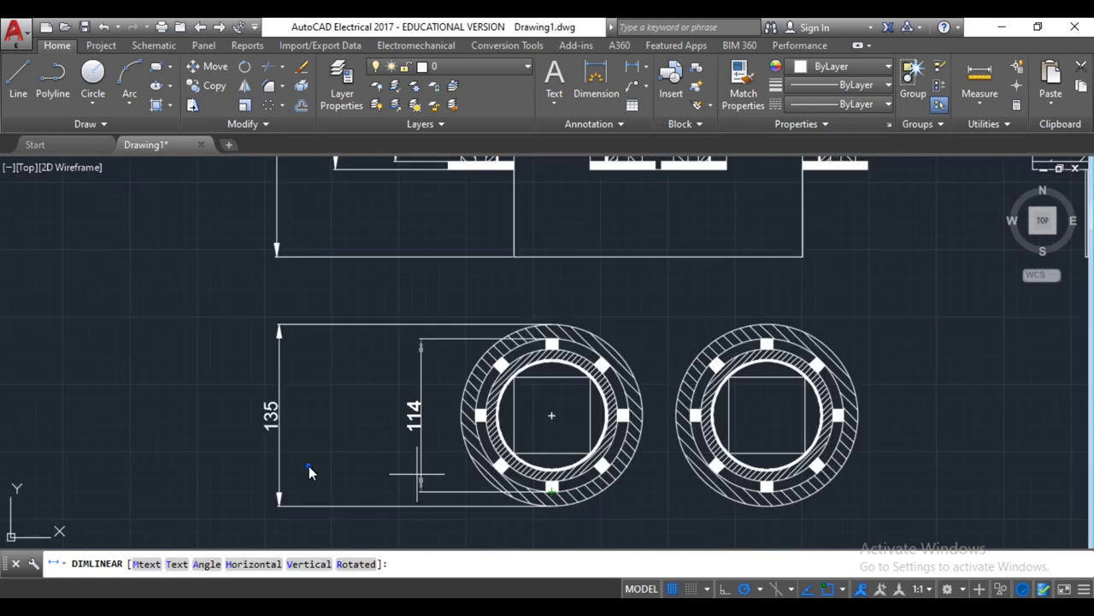
{"action": "left_click", "coordinate": [308, 466]}
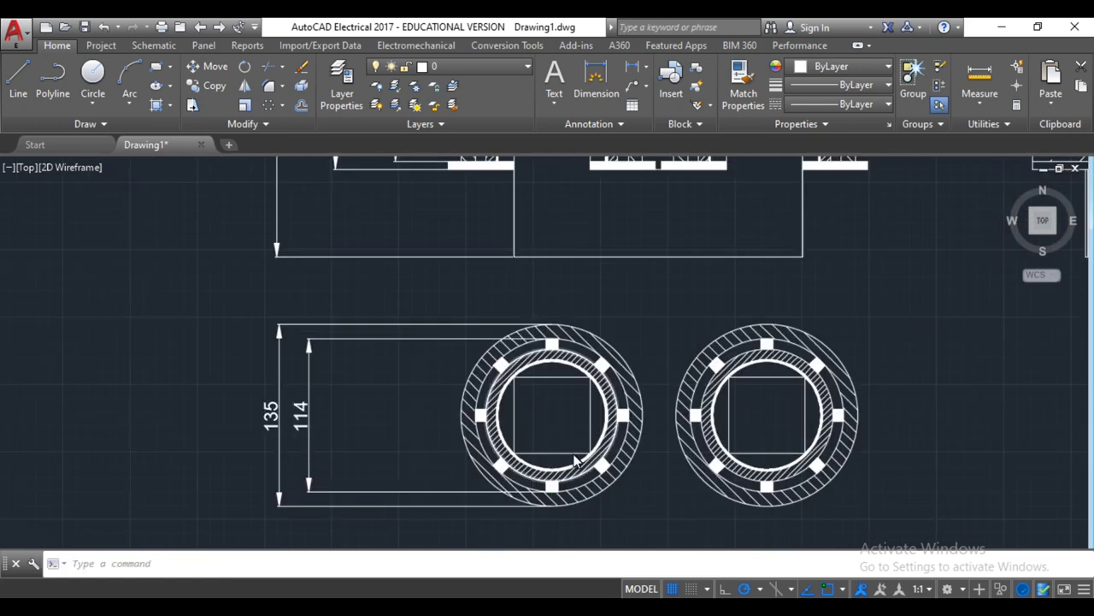
{"action": "scroll", "coordinate": [575, 462], "scroll_direction": "down", "scroll_amount": 4}
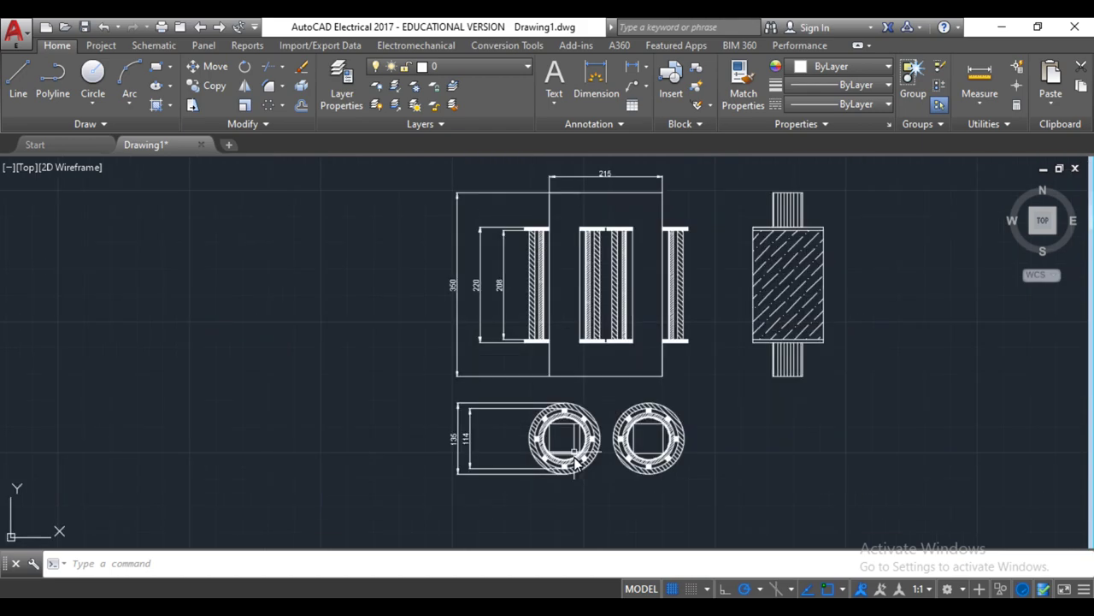
{"action": "key", "text": "alt+Tab"}
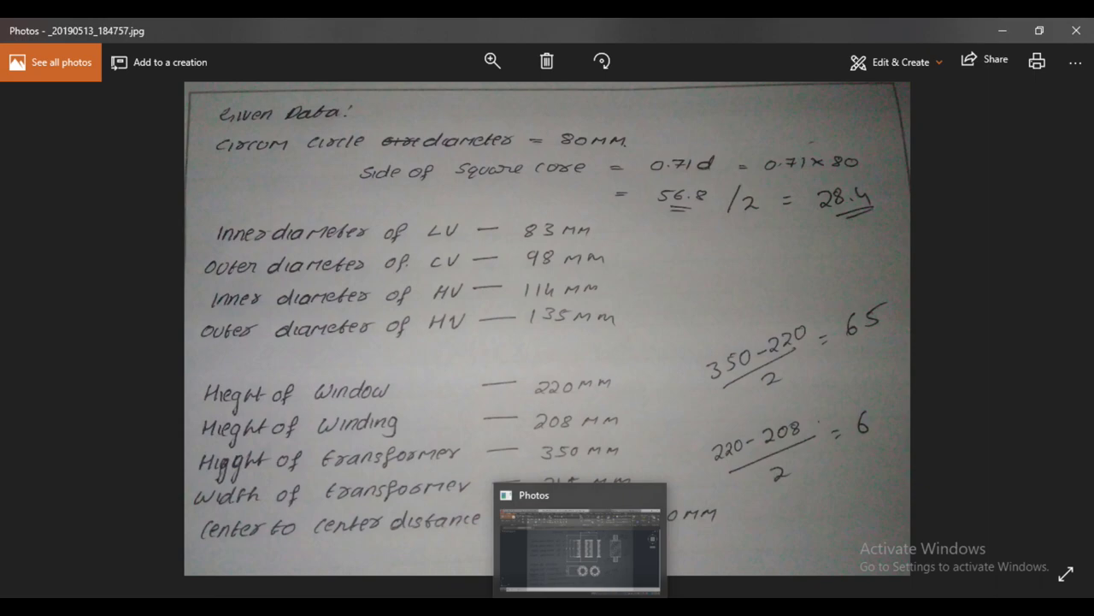
Add the 98 diameter dimension inside the 114 dimension
{"action": "key", "text": "alt+Tab"}
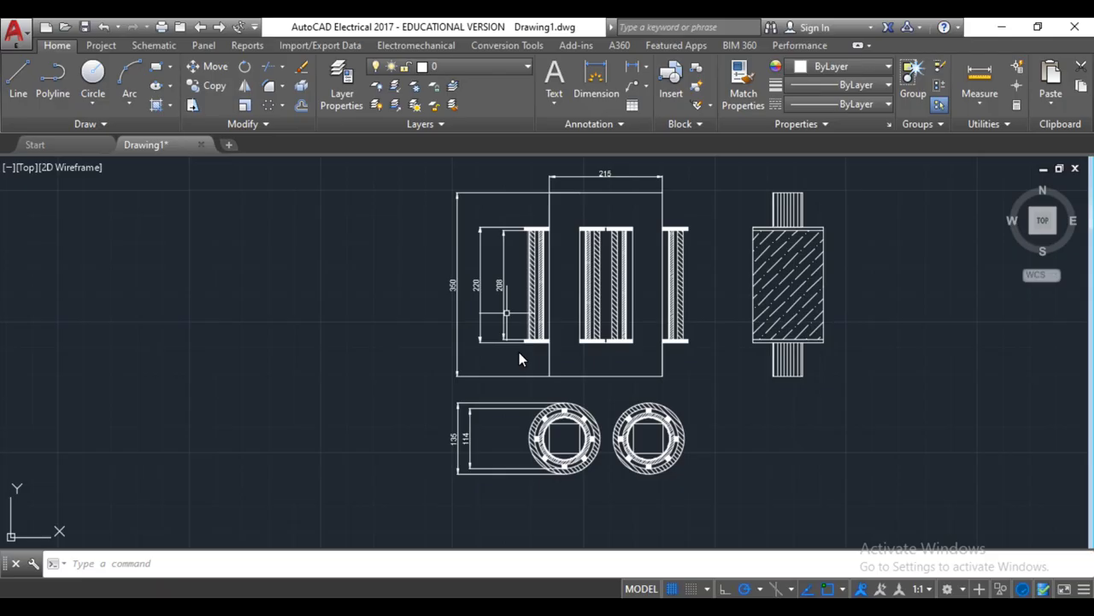
{"action": "left_click", "coordinate": [631, 71]}
{"action": "scroll", "coordinate": [571, 446], "scroll_direction": "up", "scroll_amount": 5}
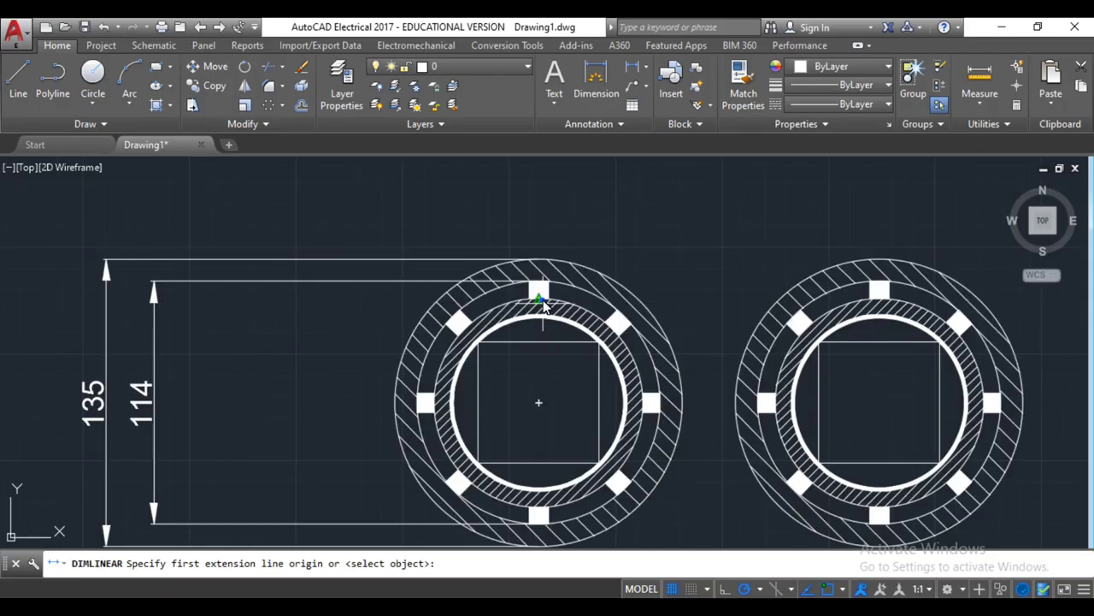
{"action": "left_click", "coordinate": [539, 298]}
{"action": "left_click", "coordinate": [539, 509]}
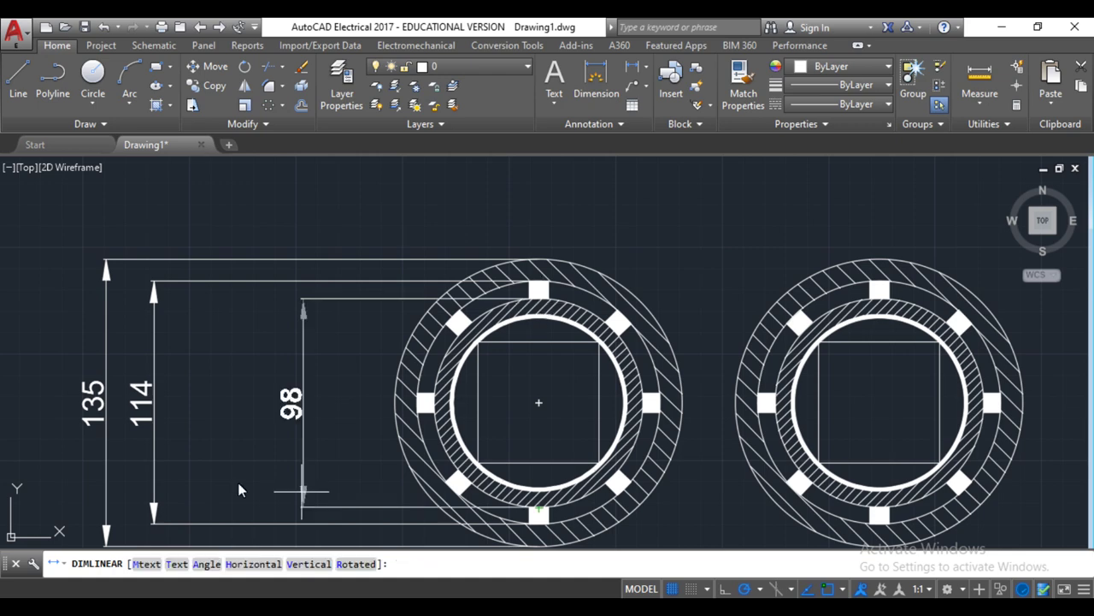
{"action": "left_click", "coordinate": [205, 484]}
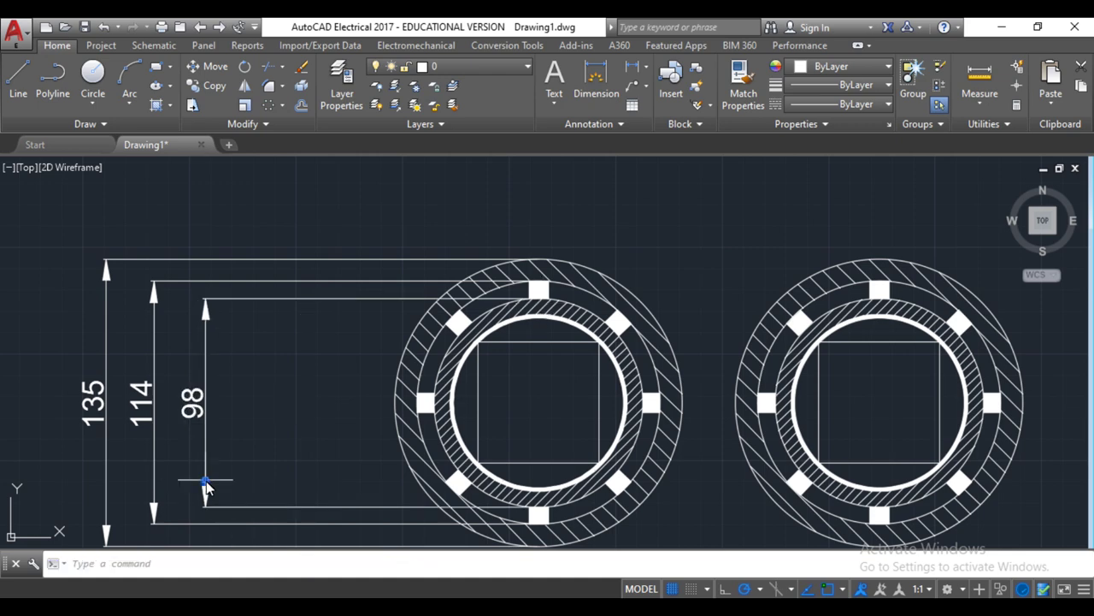
{"action": "key", "text": "alt+Tab"}
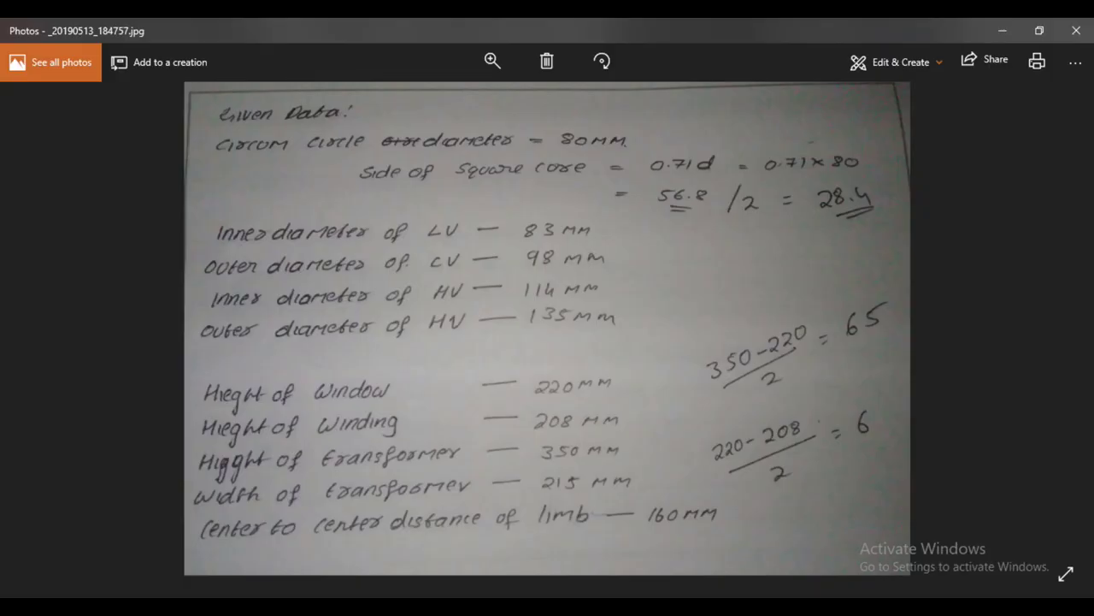
{"action": "key", "text": "alt+Tab"}
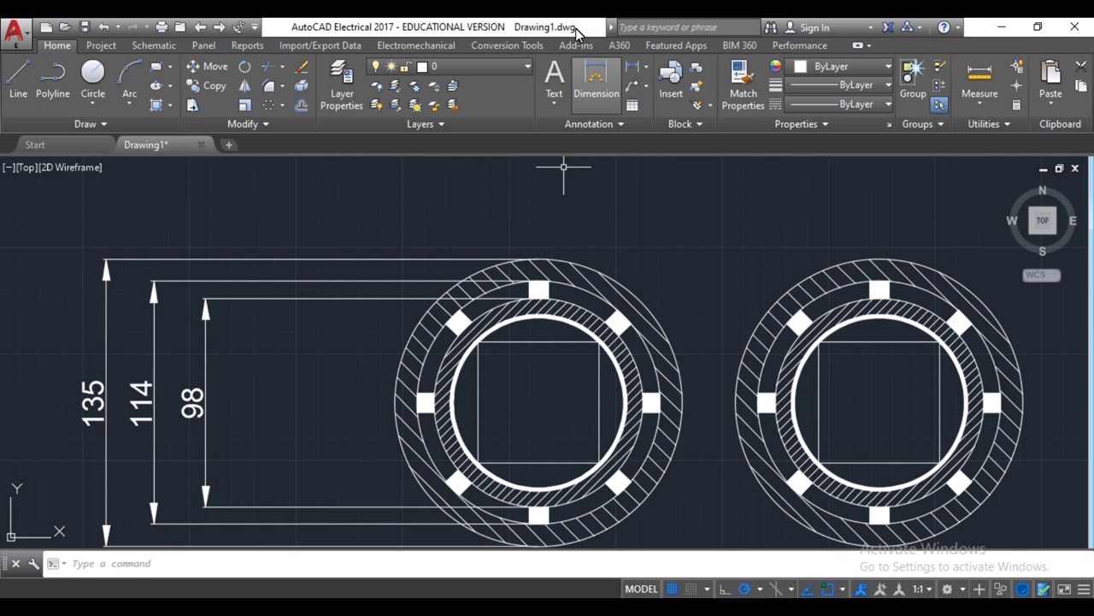
Add the 83 and 80 diameter dimensions nested inside the 98 one
{"action": "left_click", "coordinate": [633, 68]}
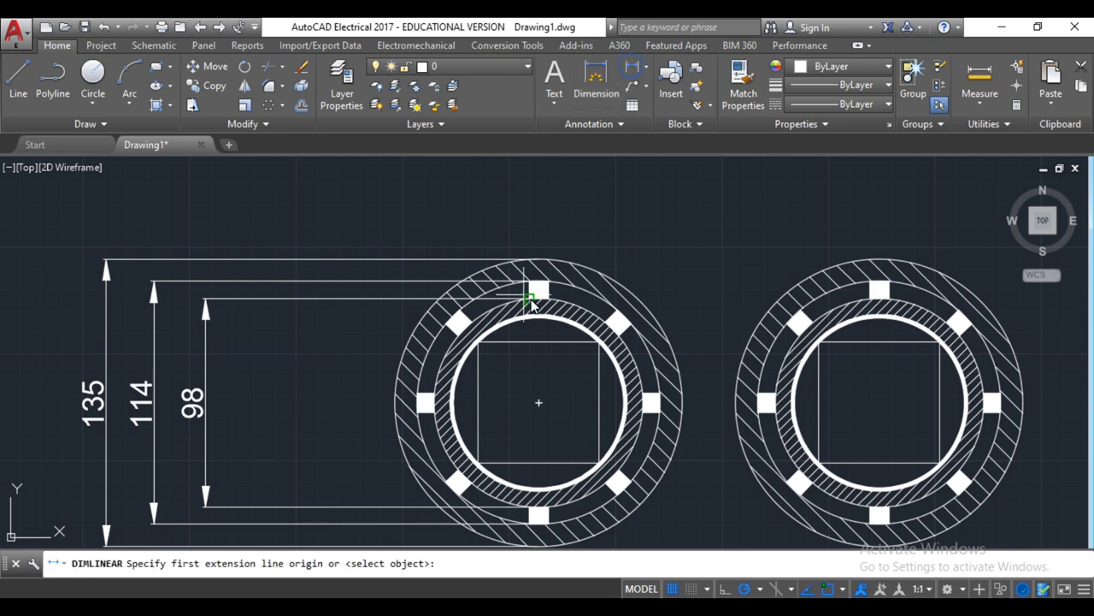
{"action": "left_click", "coordinate": [537, 317]}
{"action": "left_click", "coordinate": [539, 492]}
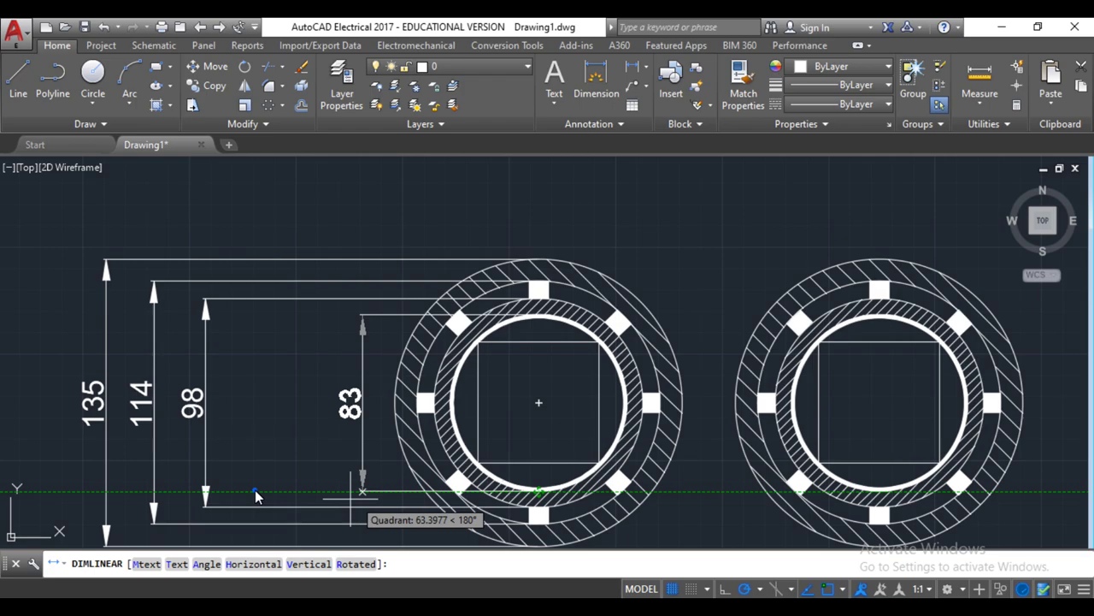
{"action": "key", "text": "alt+Tab"}
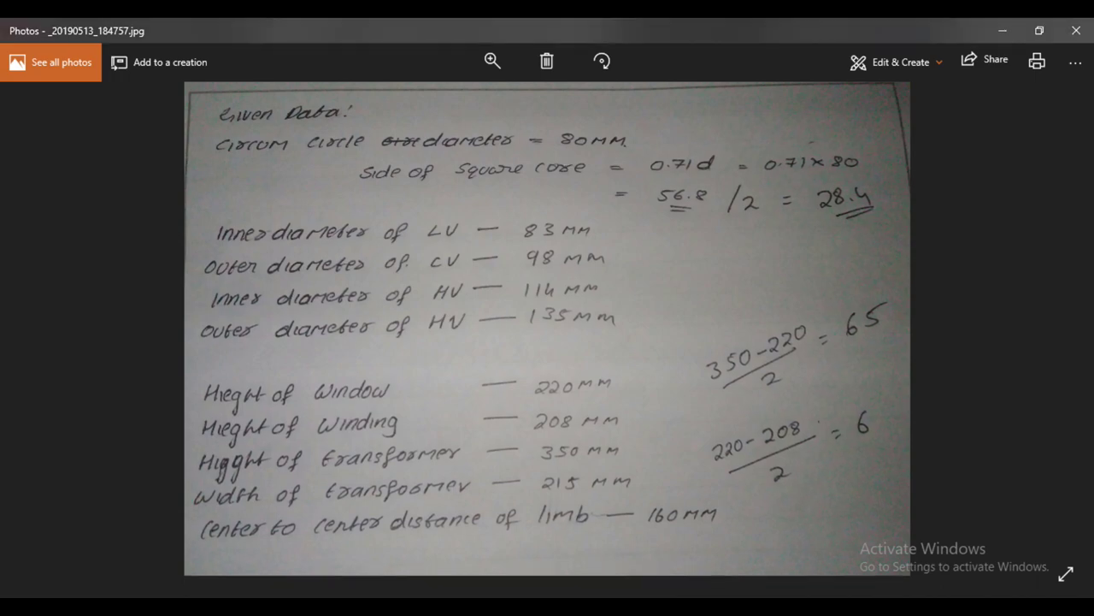
{"action": "key", "text": "alt+Tab"}
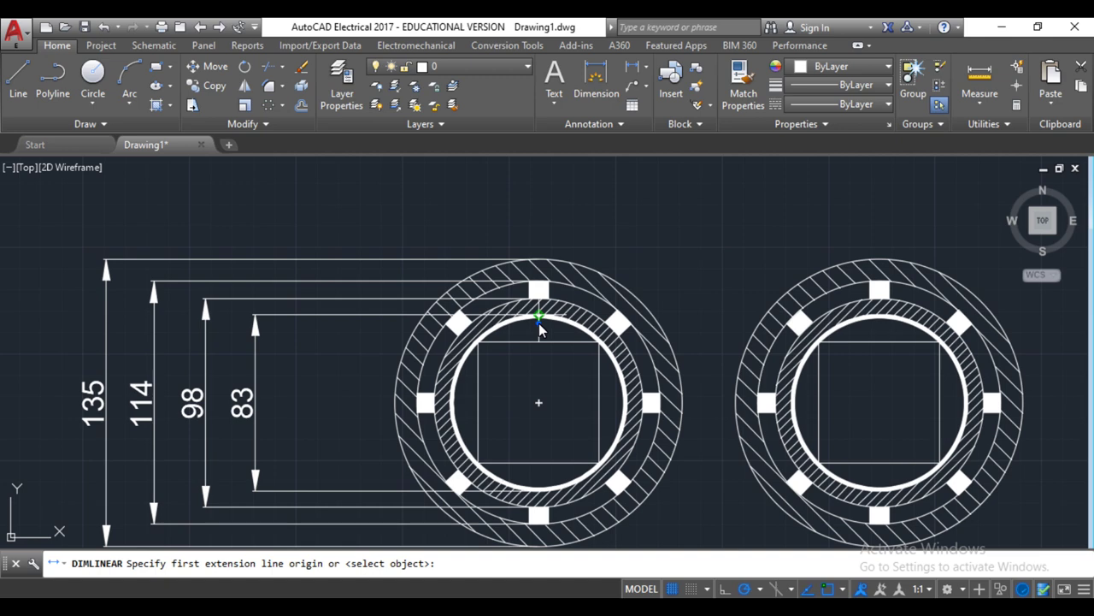
{"action": "left_click", "coordinate": [538, 322]}
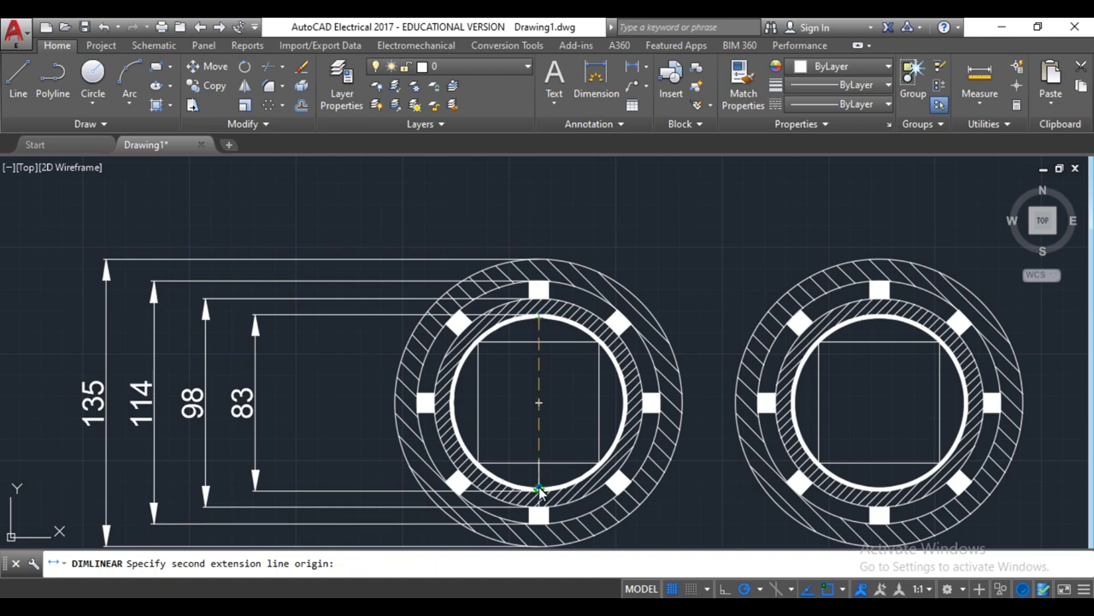
{"action": "left_click", "coordinate": [538, 489]}
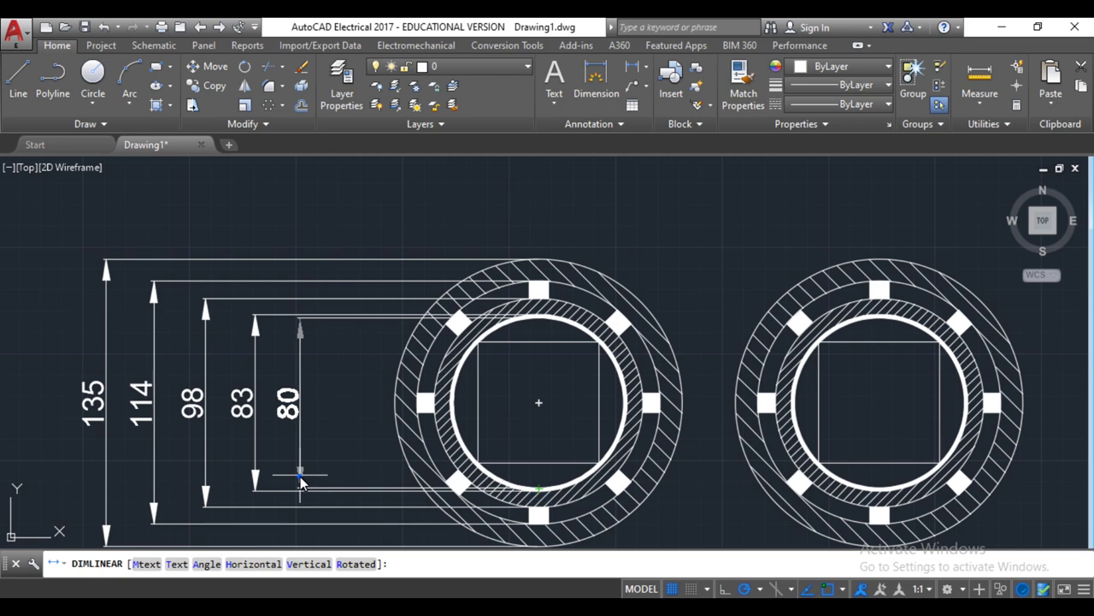
{"action": "left_click", "coordinate": [300, 480]}
{"action": "scroll", "coordinate": [575, 313], "scroll_direction": "down", "scroll_amount": 6}
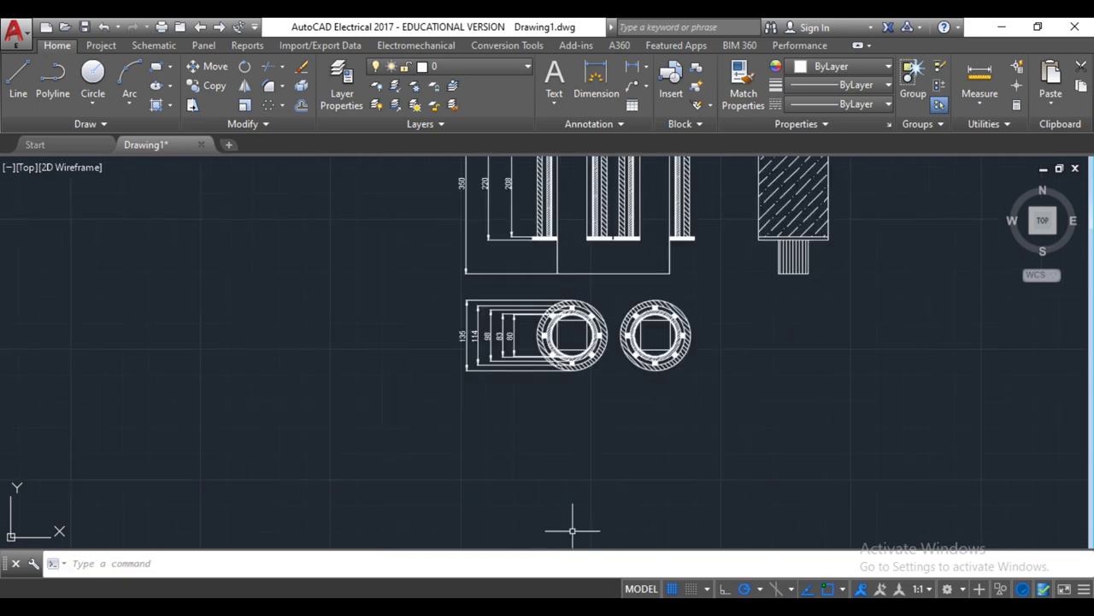
Check the data sheet, then add a 160 linear dimension between the winding circle centres, below them
{"action": "key", "text": "alt+Tab"}
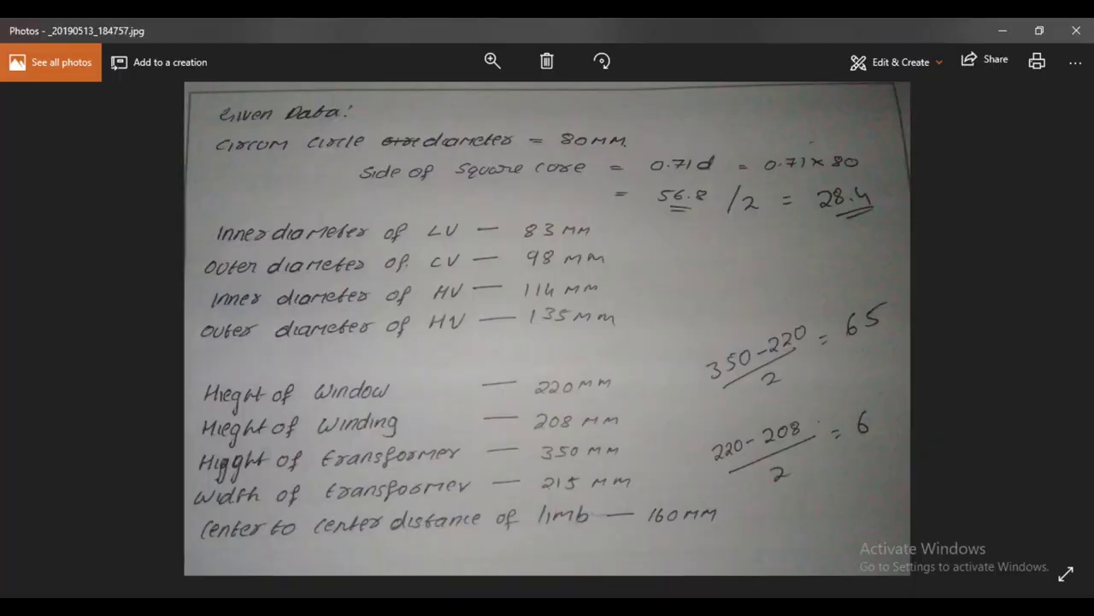
{"action": "key", "text": "alt+Tab"}
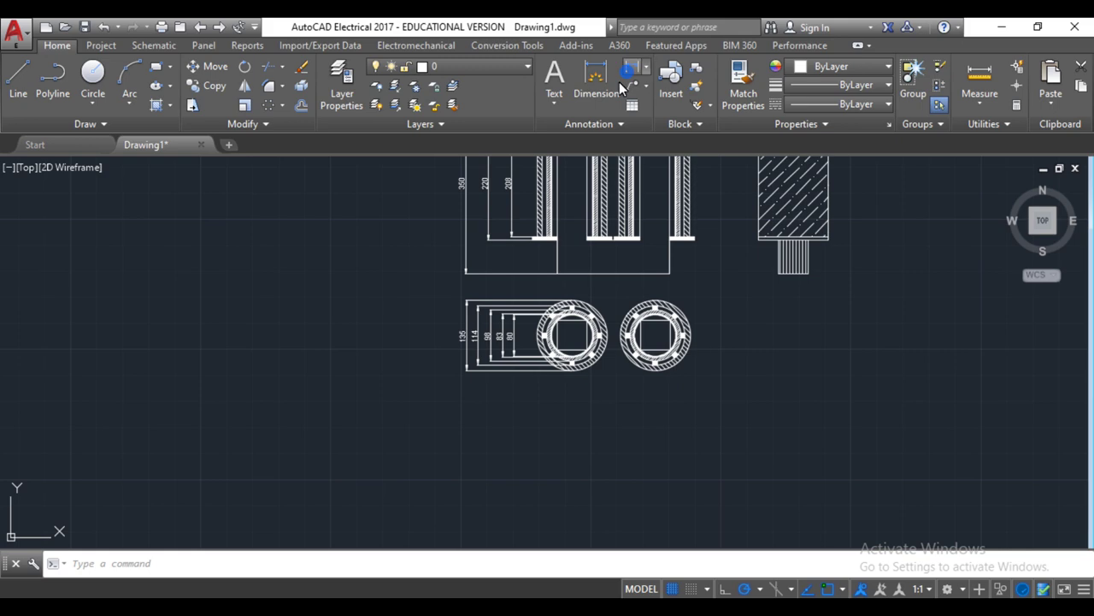
{"action": "left_click", "coordinate": [627, 74]}
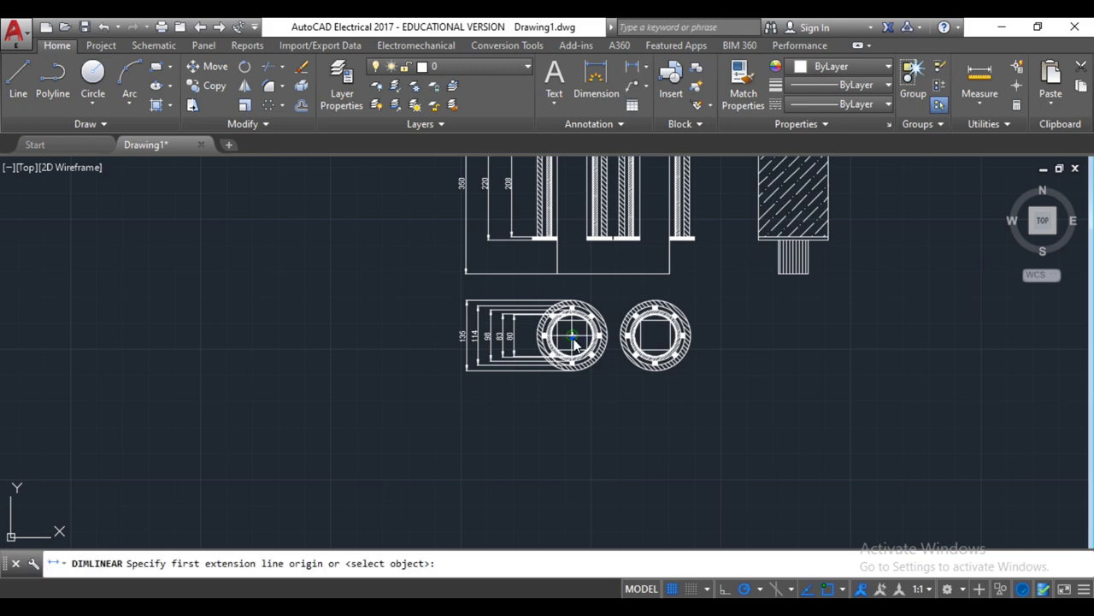
{"action": "left_click", "coordinate": [571, 333]}
{"action": "left_click", "coordinate": [655, 333]}
{"action": "left_click", "coordinate": [636, 396]}
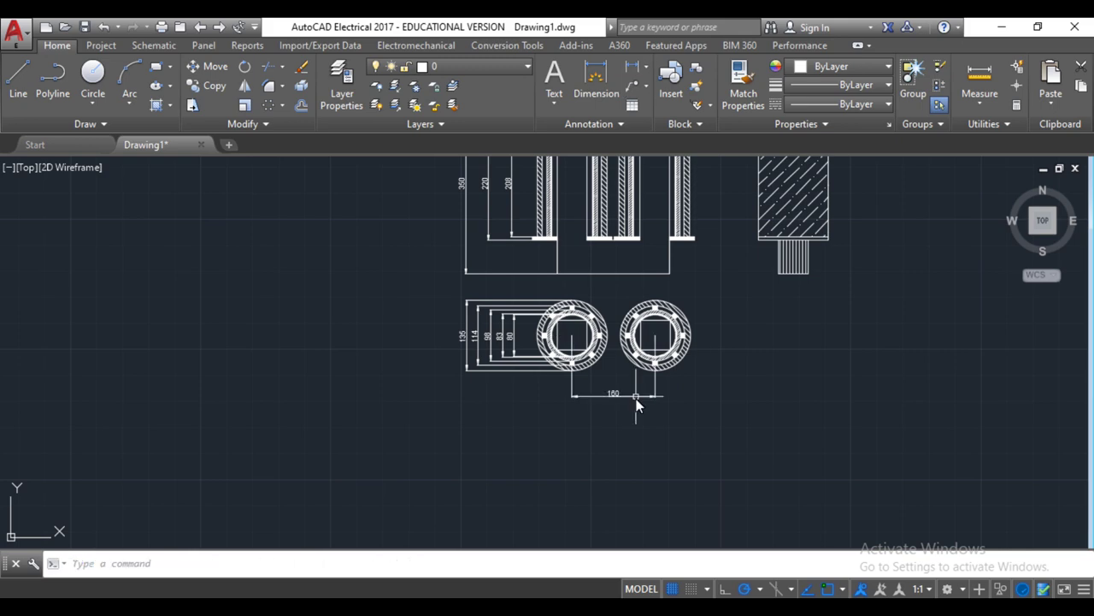
{"action": "scroll", "coordinate": [636, 398], "scroll_direction": "down", "scroll_amount": 2}
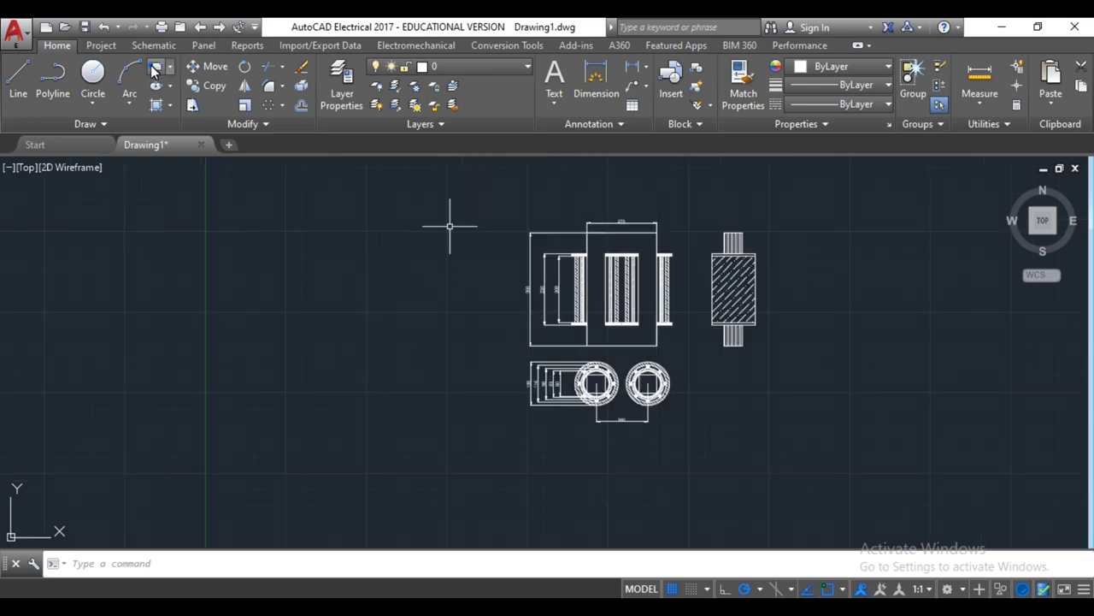
Draw a border rectangle from above-left to below-right of all the views
{"action": "left_click", "coordinate": [155, 68]}
{"action": "left_click", "coordinate": [512, 212]}
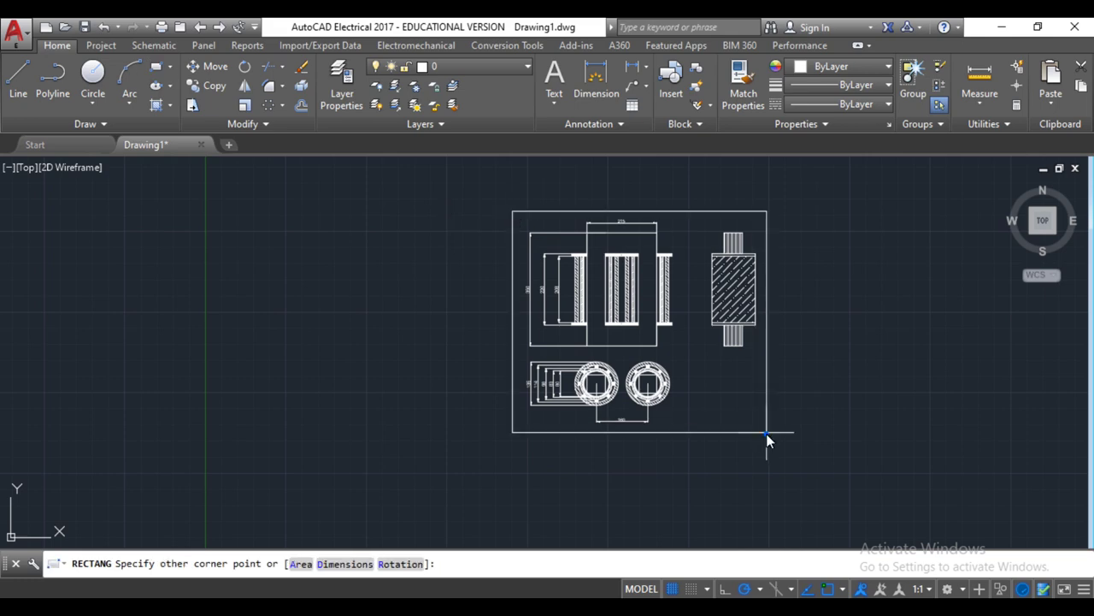
{"action": "left_click", "coordinate": [768, 435]}
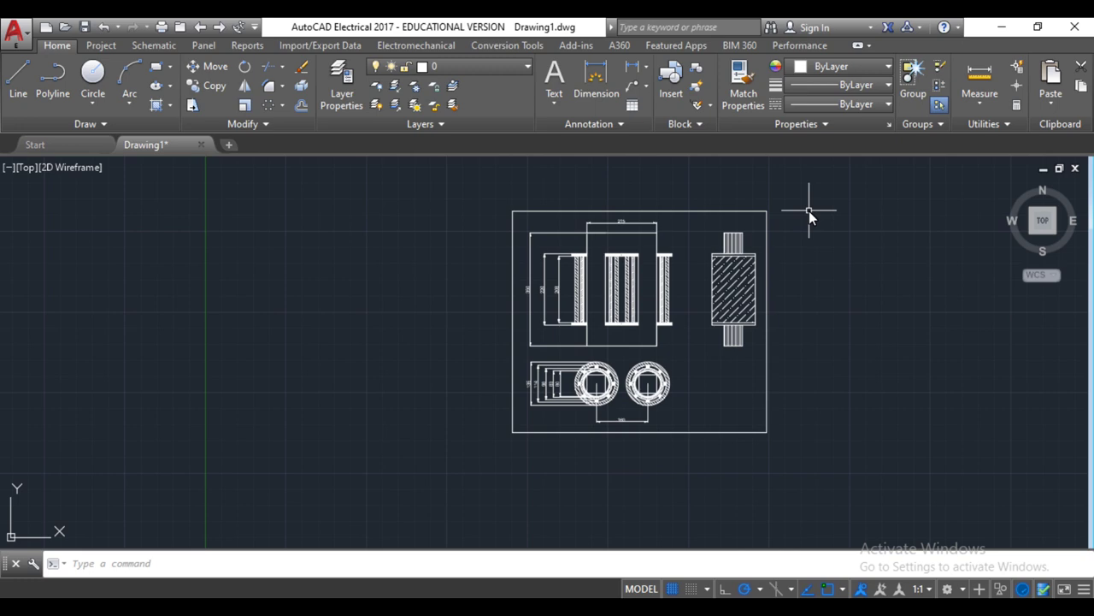
{"action": "scroll", "coordinate": [722, 299], "scroll_direction": "up", "scroll_amount": 4}
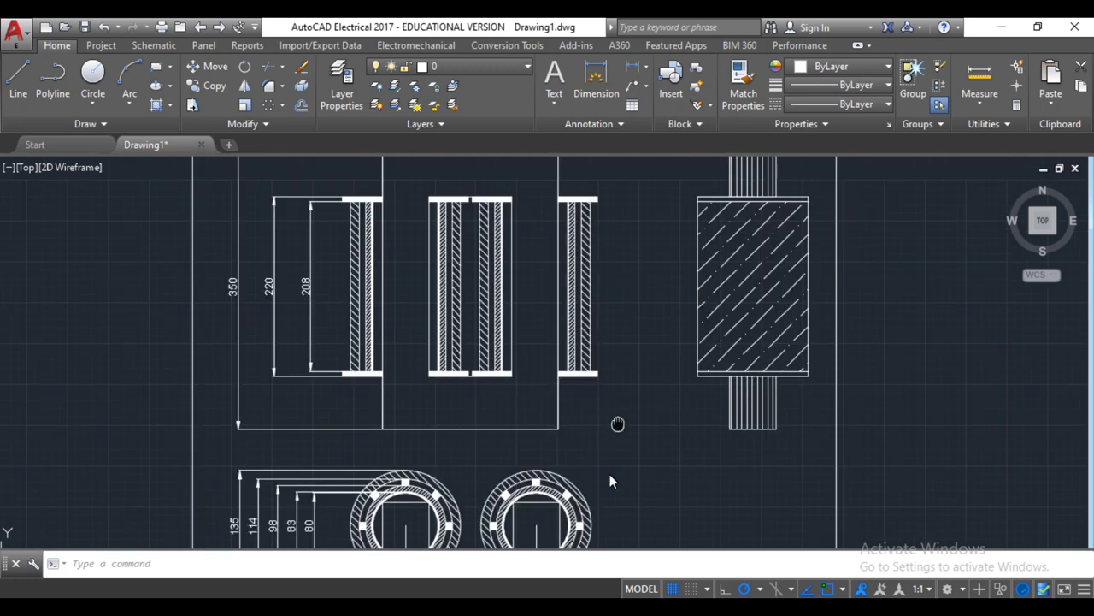